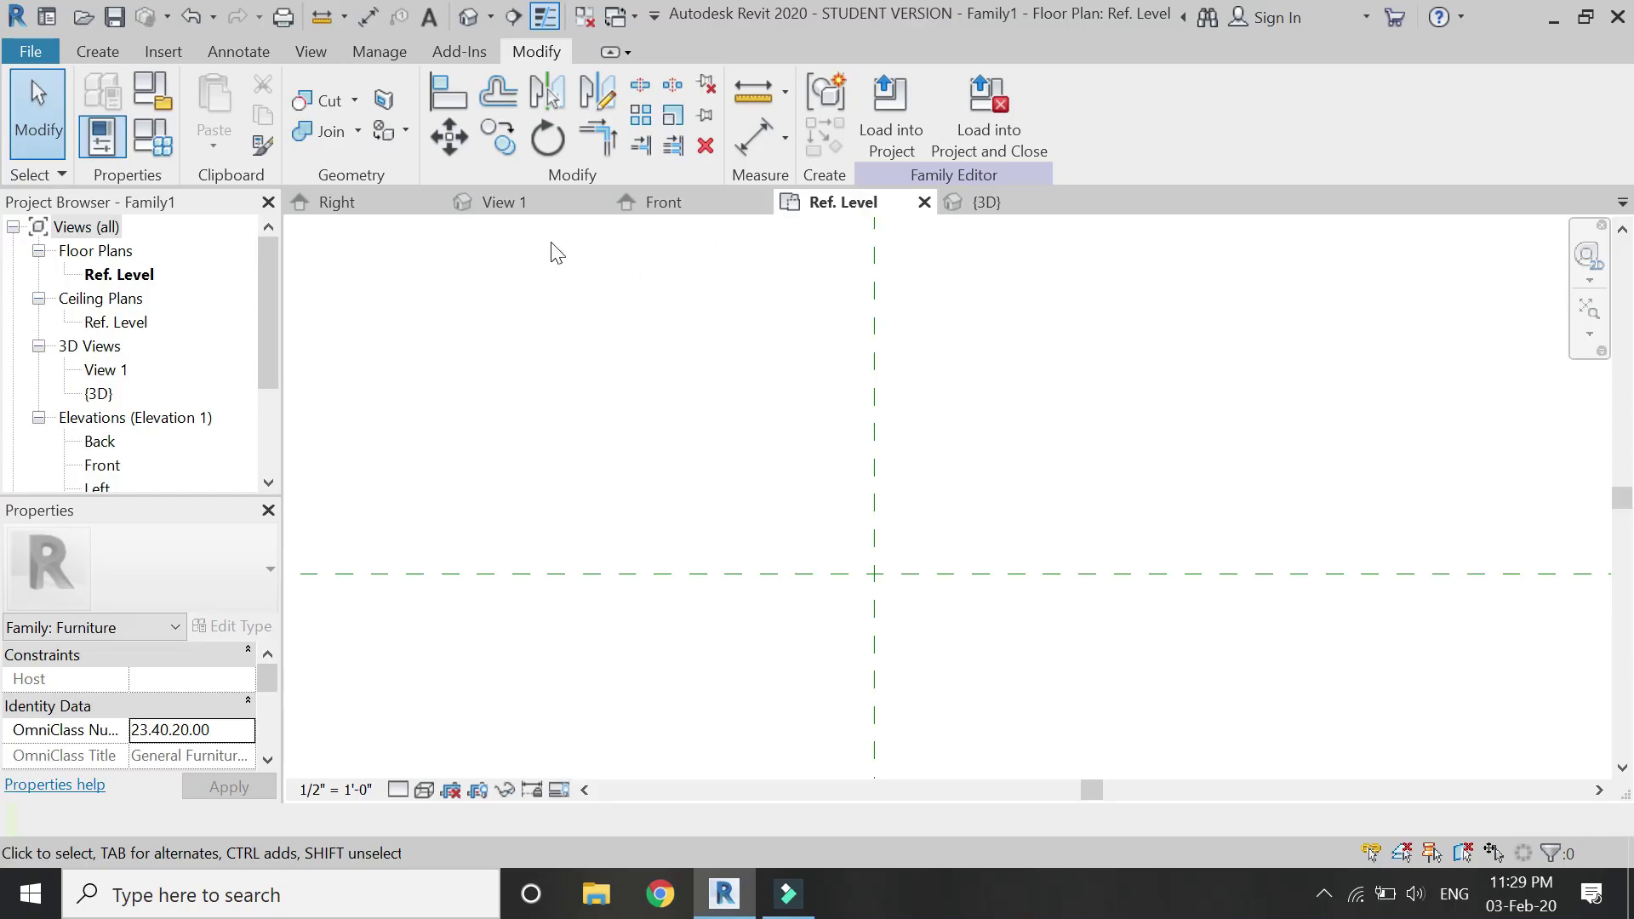
In the Front elevation, start a revolve and draw the profile's vertical edge, flat top and short base.
click(718, 208)
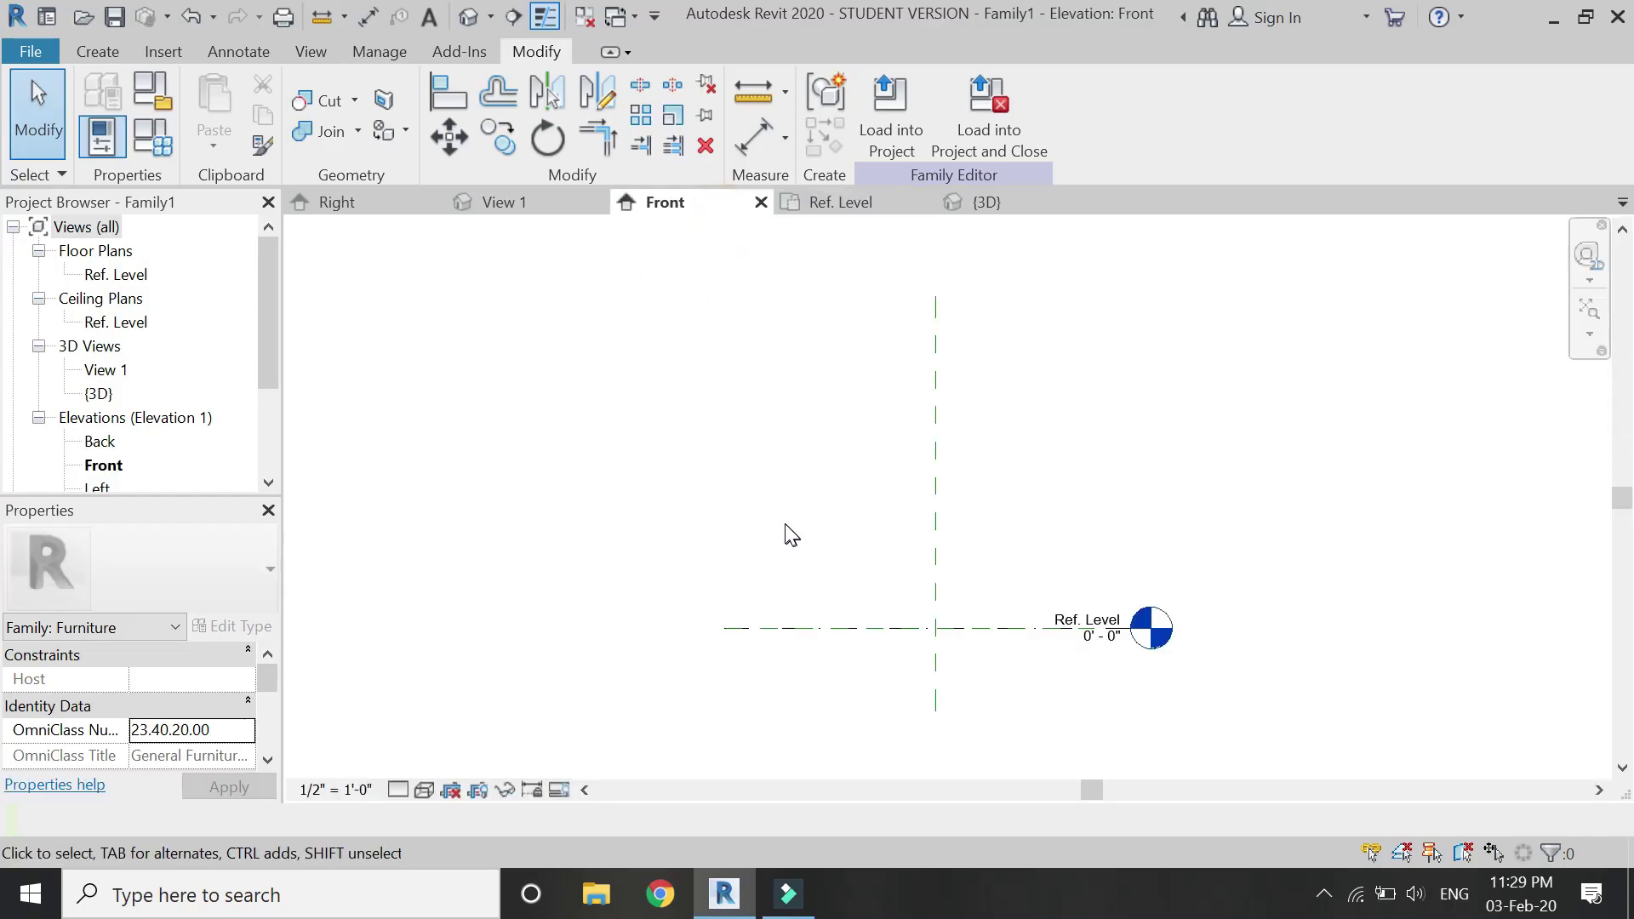
click(97, 52)
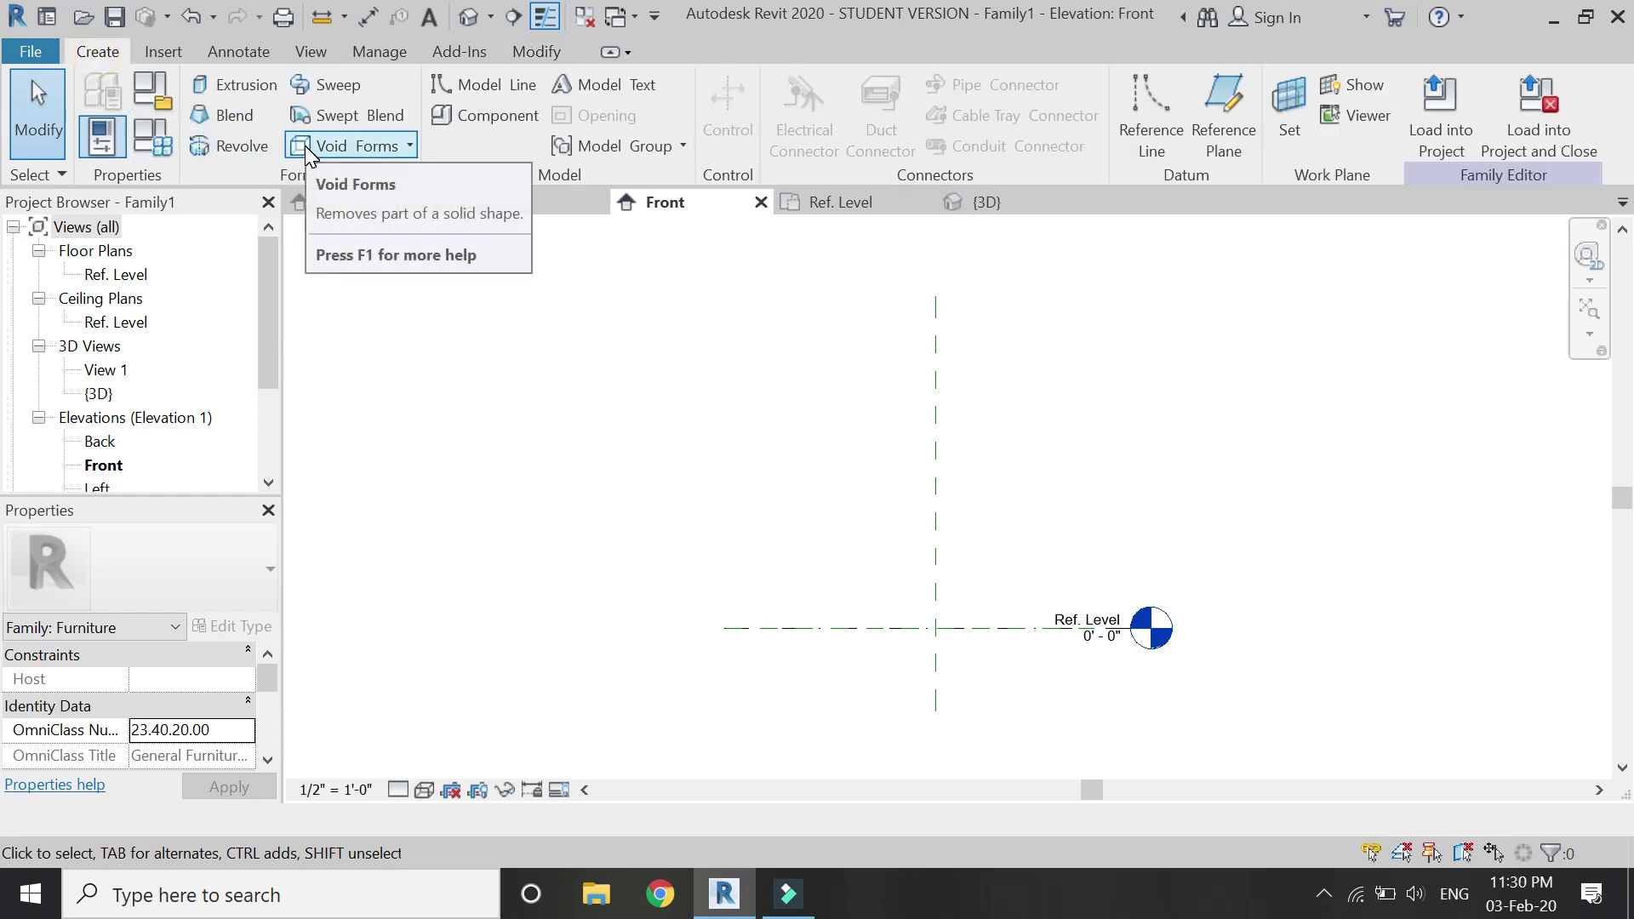
click(247, 147)
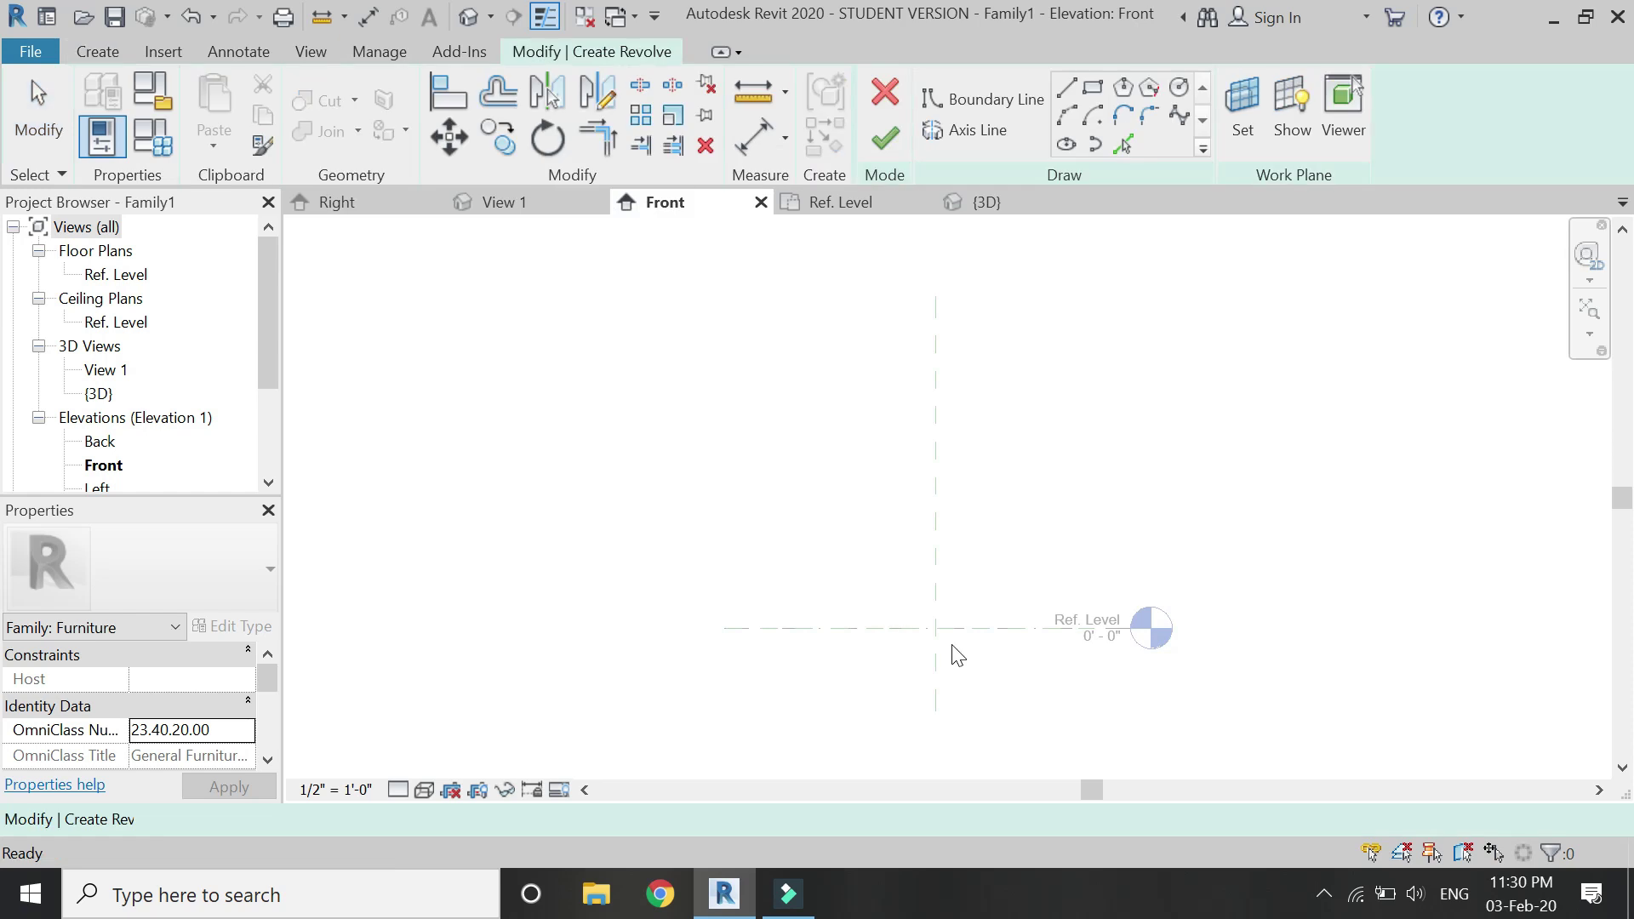
scroll(1015, 628, up, 2)
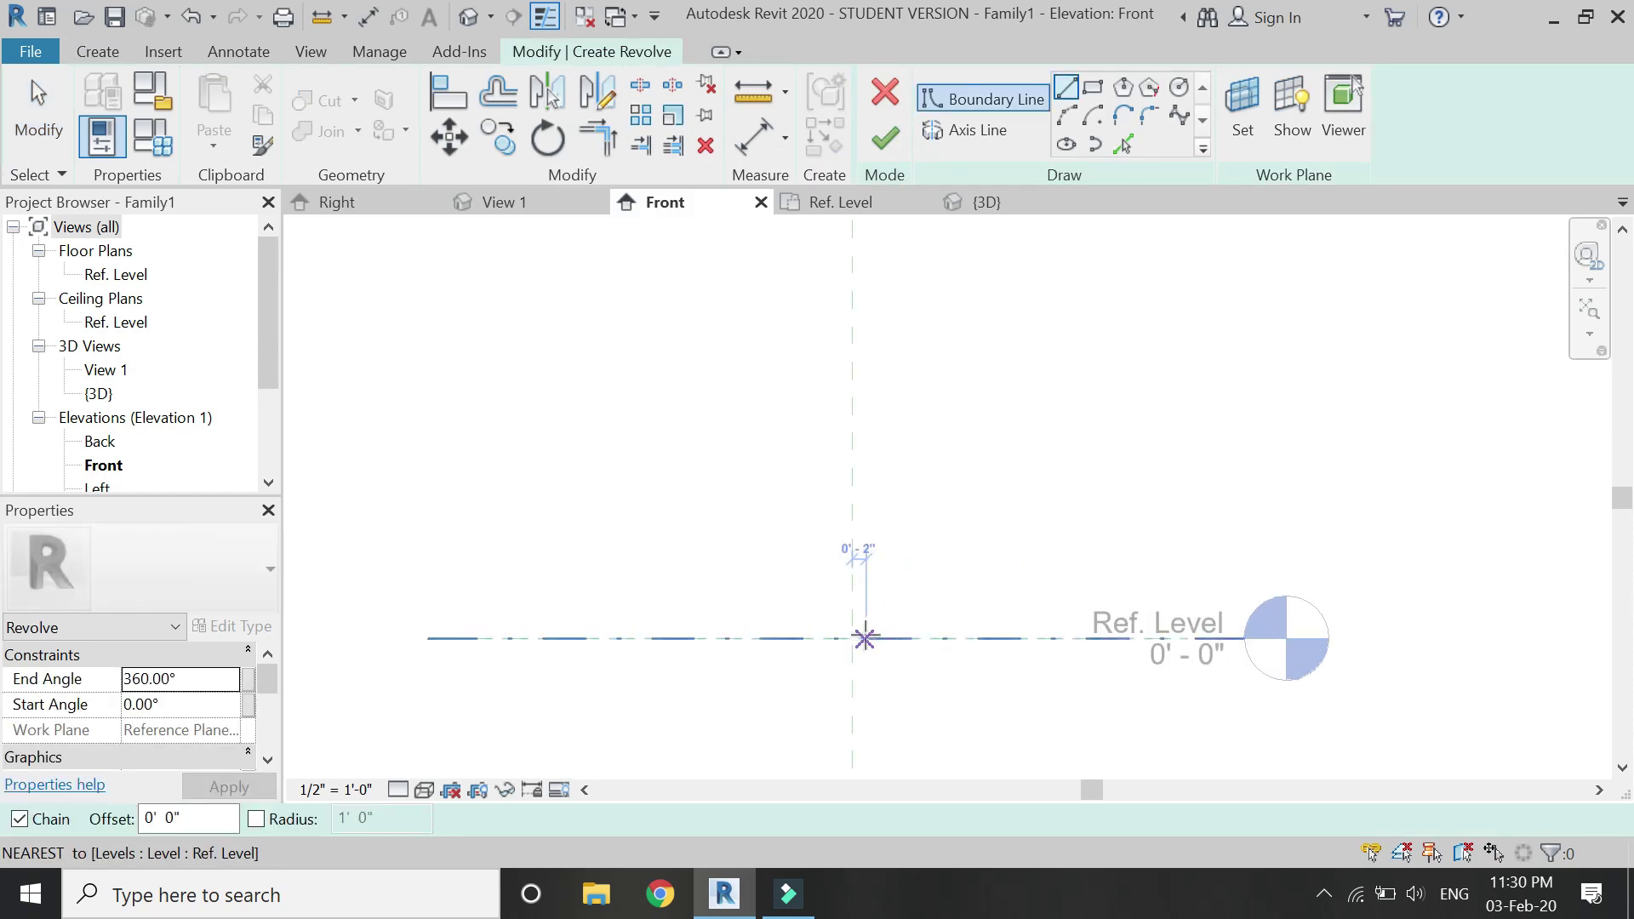
scroll(863, 638, up, 2)
click(851, 638)
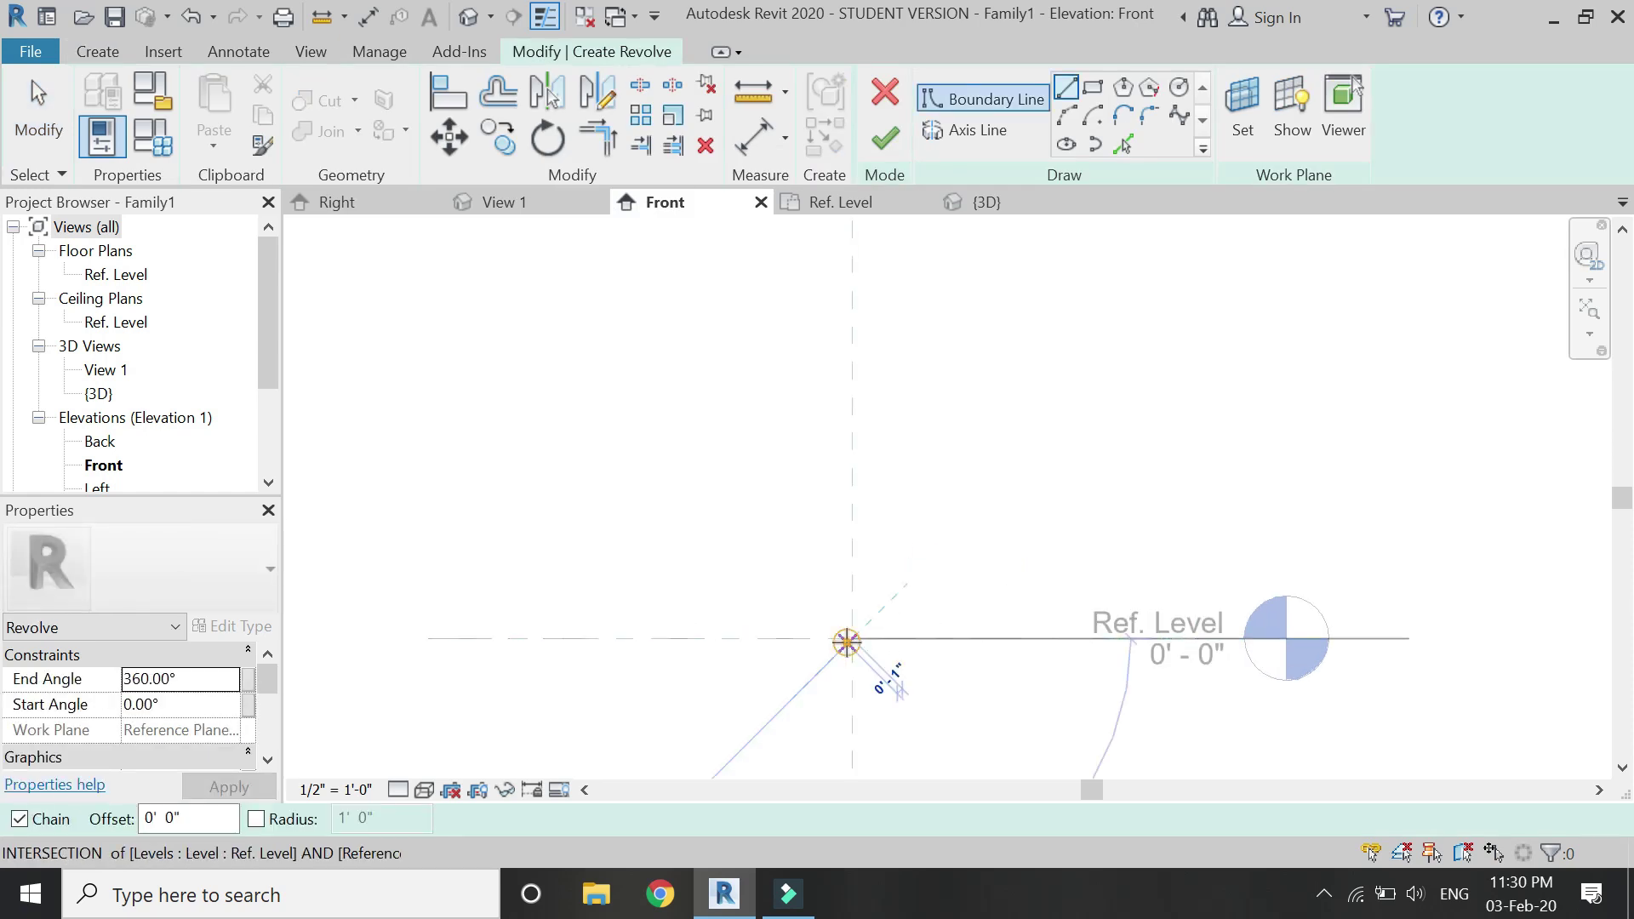
click(851, 288)
click(895, 293)
click(1047, 289)
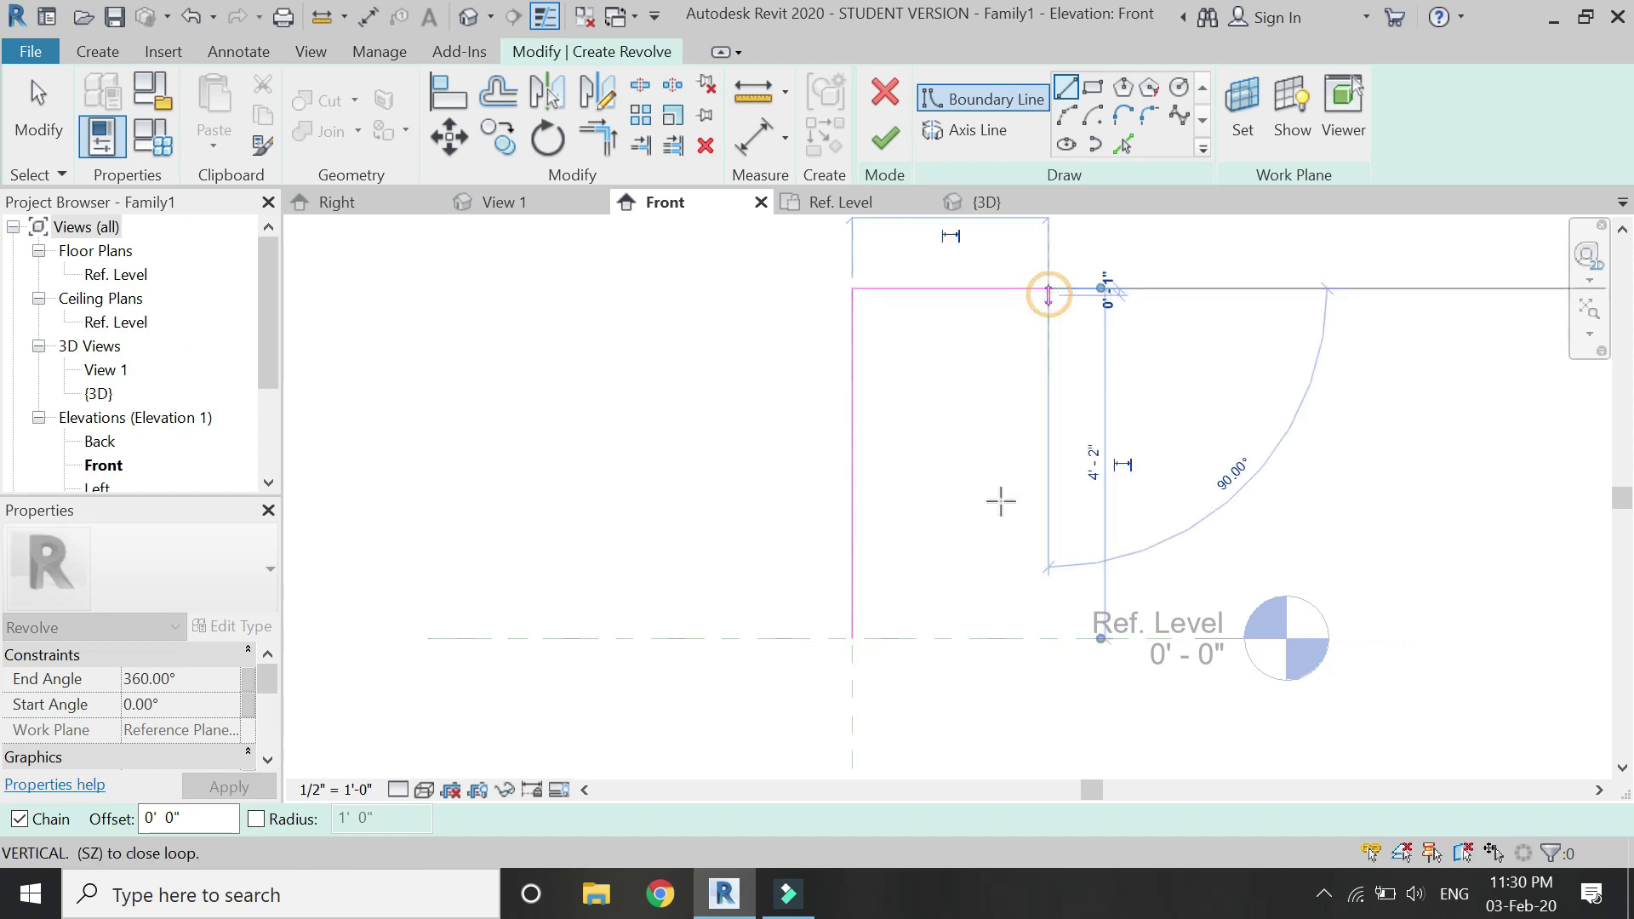
key(Escape)
click(852, 639)
click(900, 638)
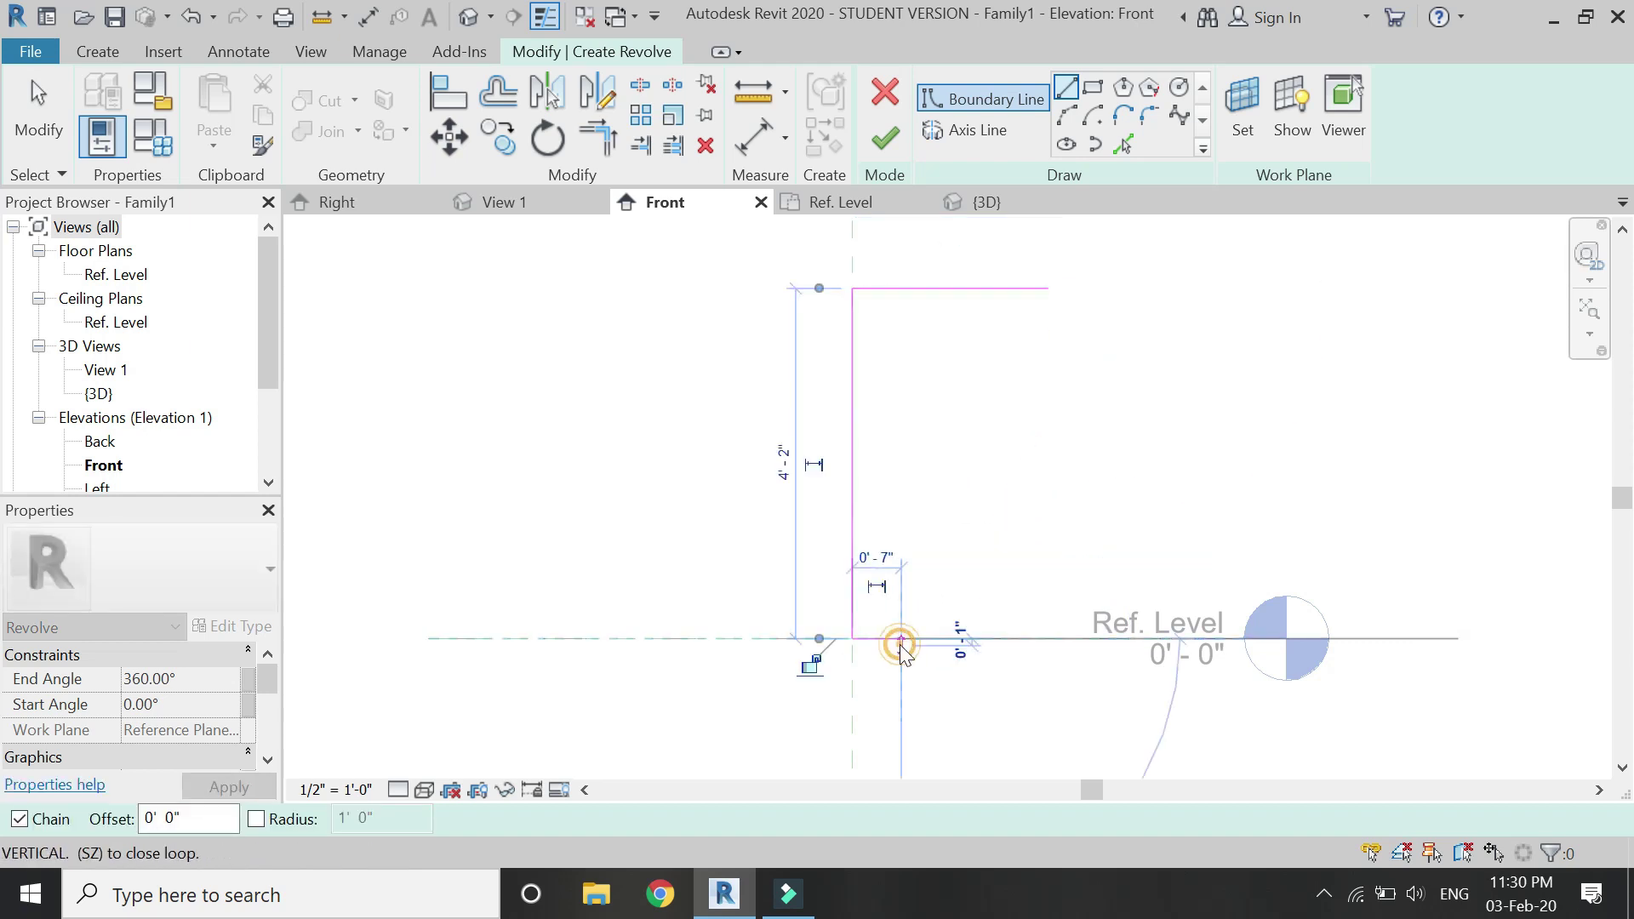
key(Escape)
Close the profile with a curved arc, add the centre-plane axis, and finish the funnel revolve.
click(1066, 113)
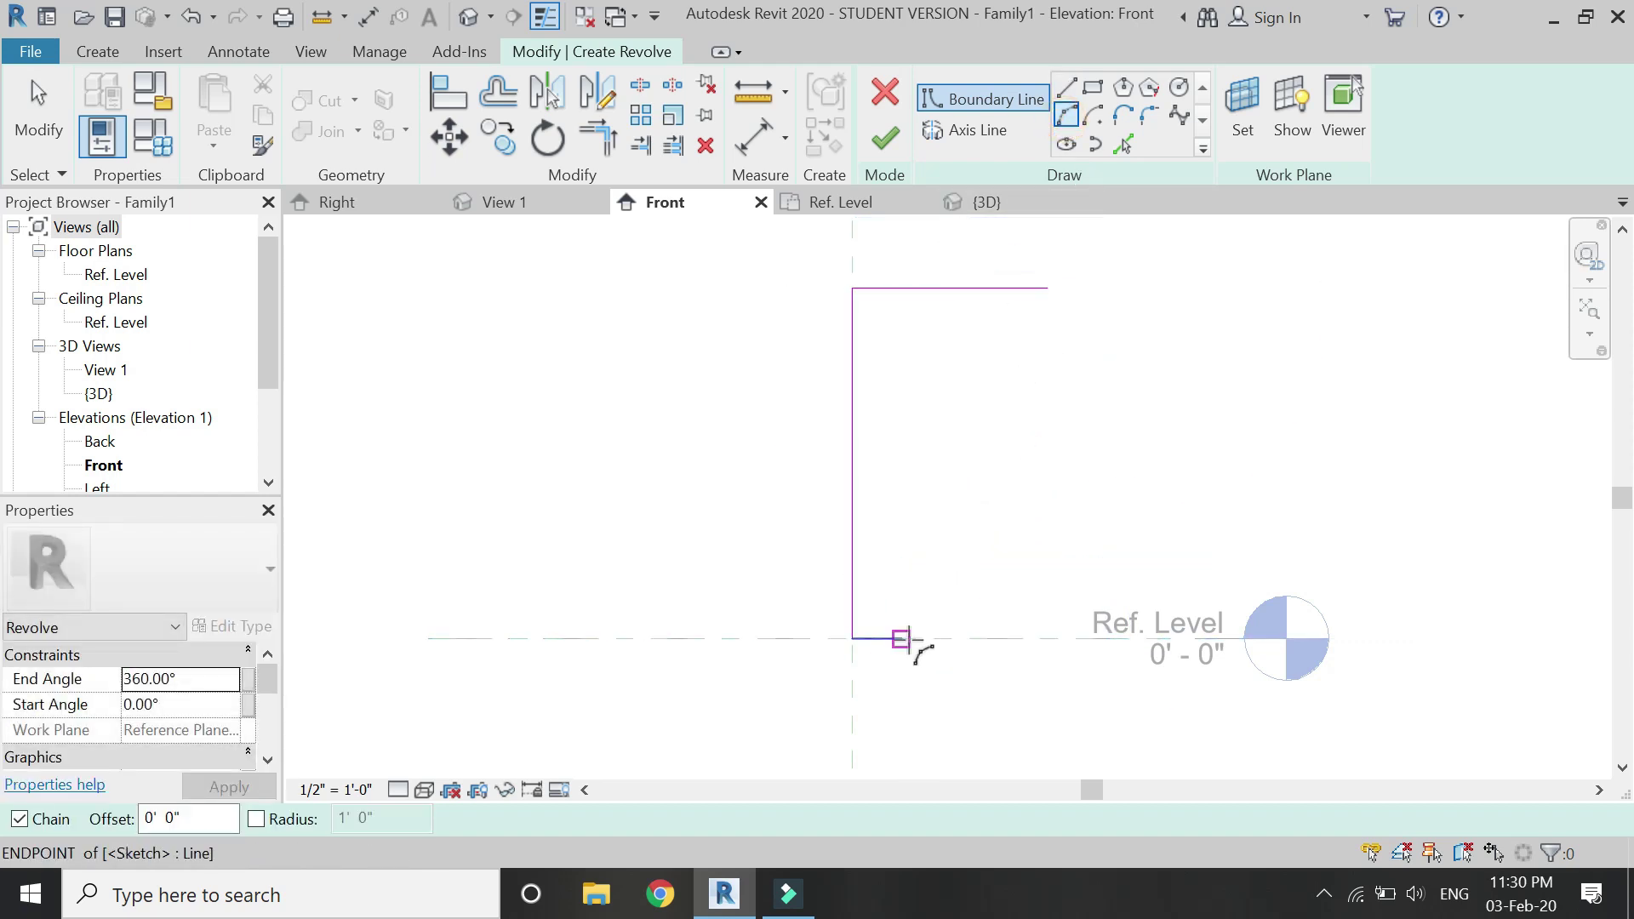
click(900, 638)
click(1046, 289)
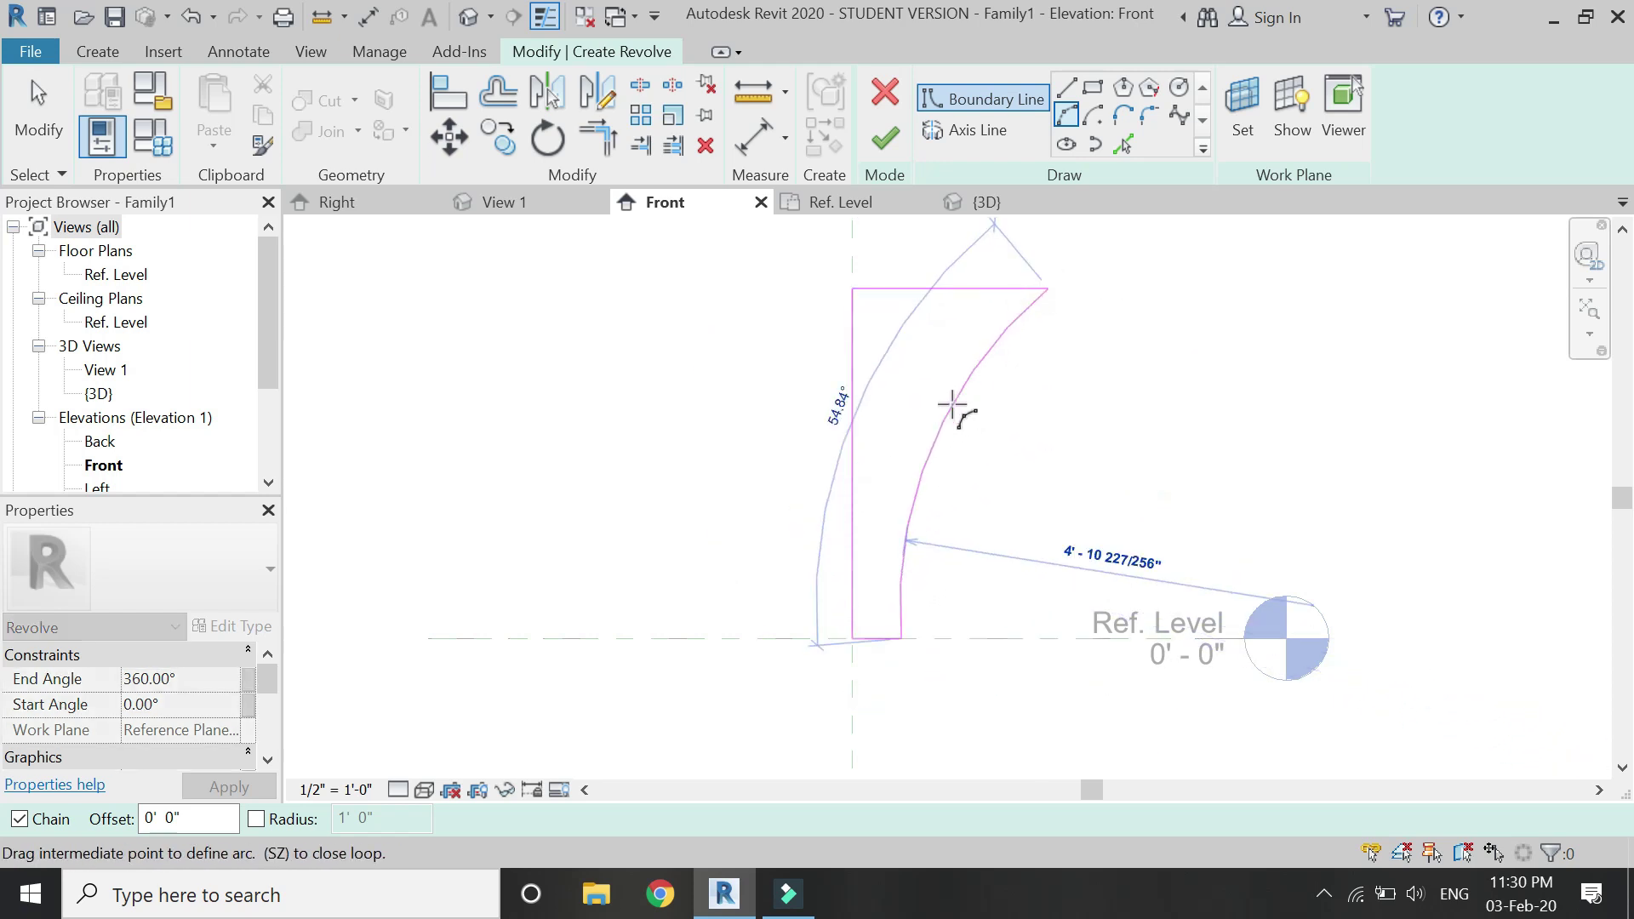
click(957, 412)
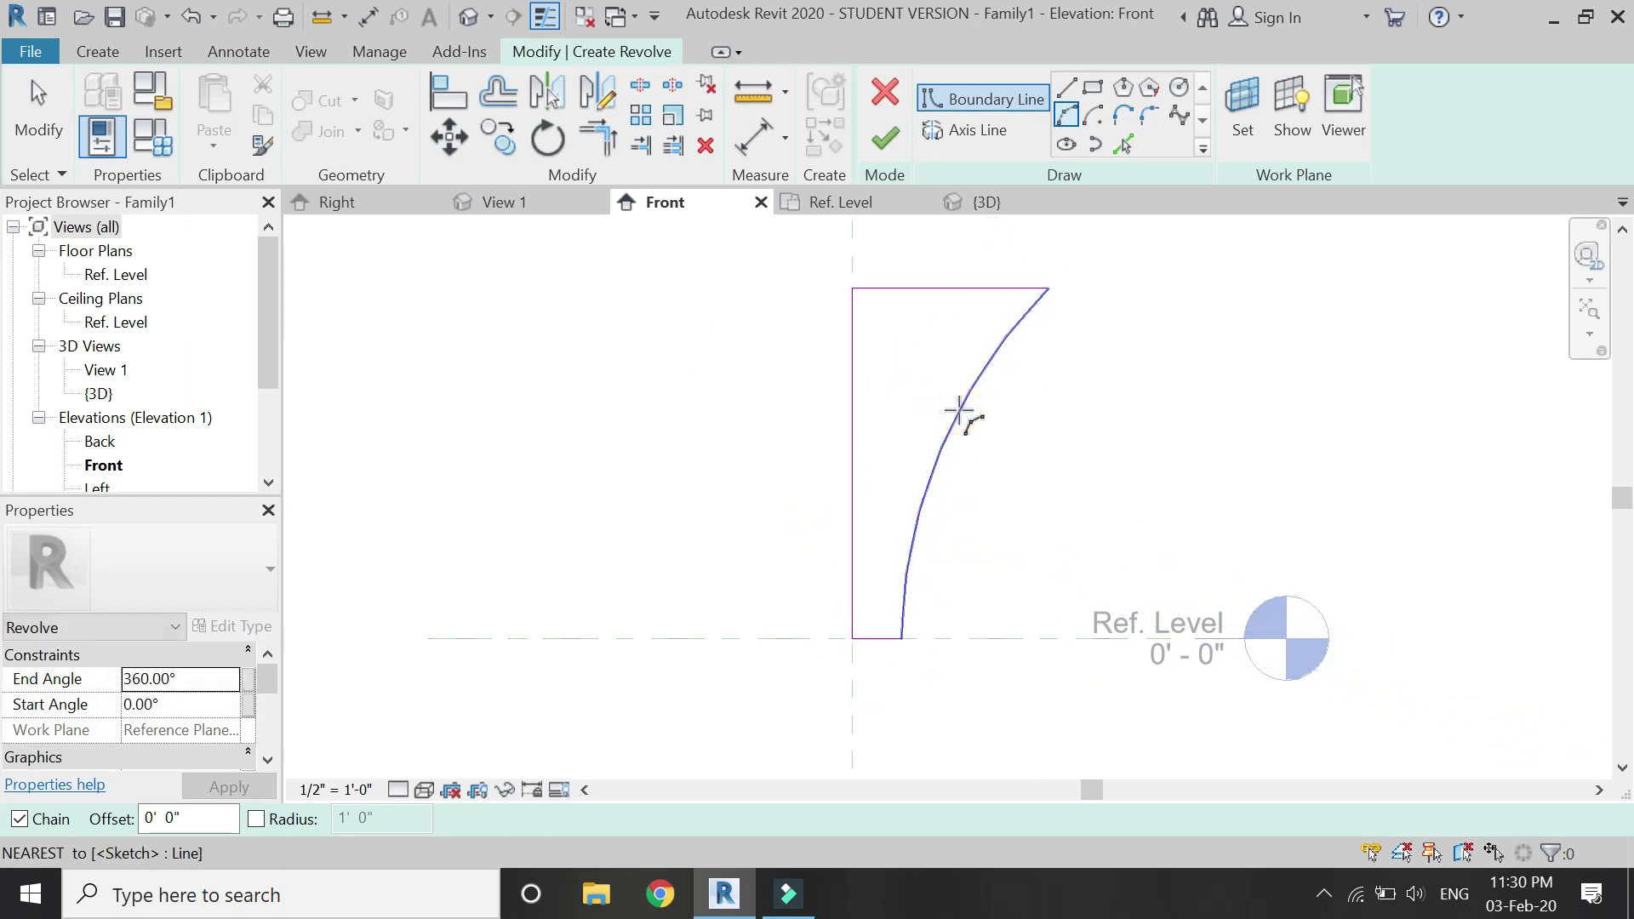
key(Escape)
click(966, 129)
click(851, 241)
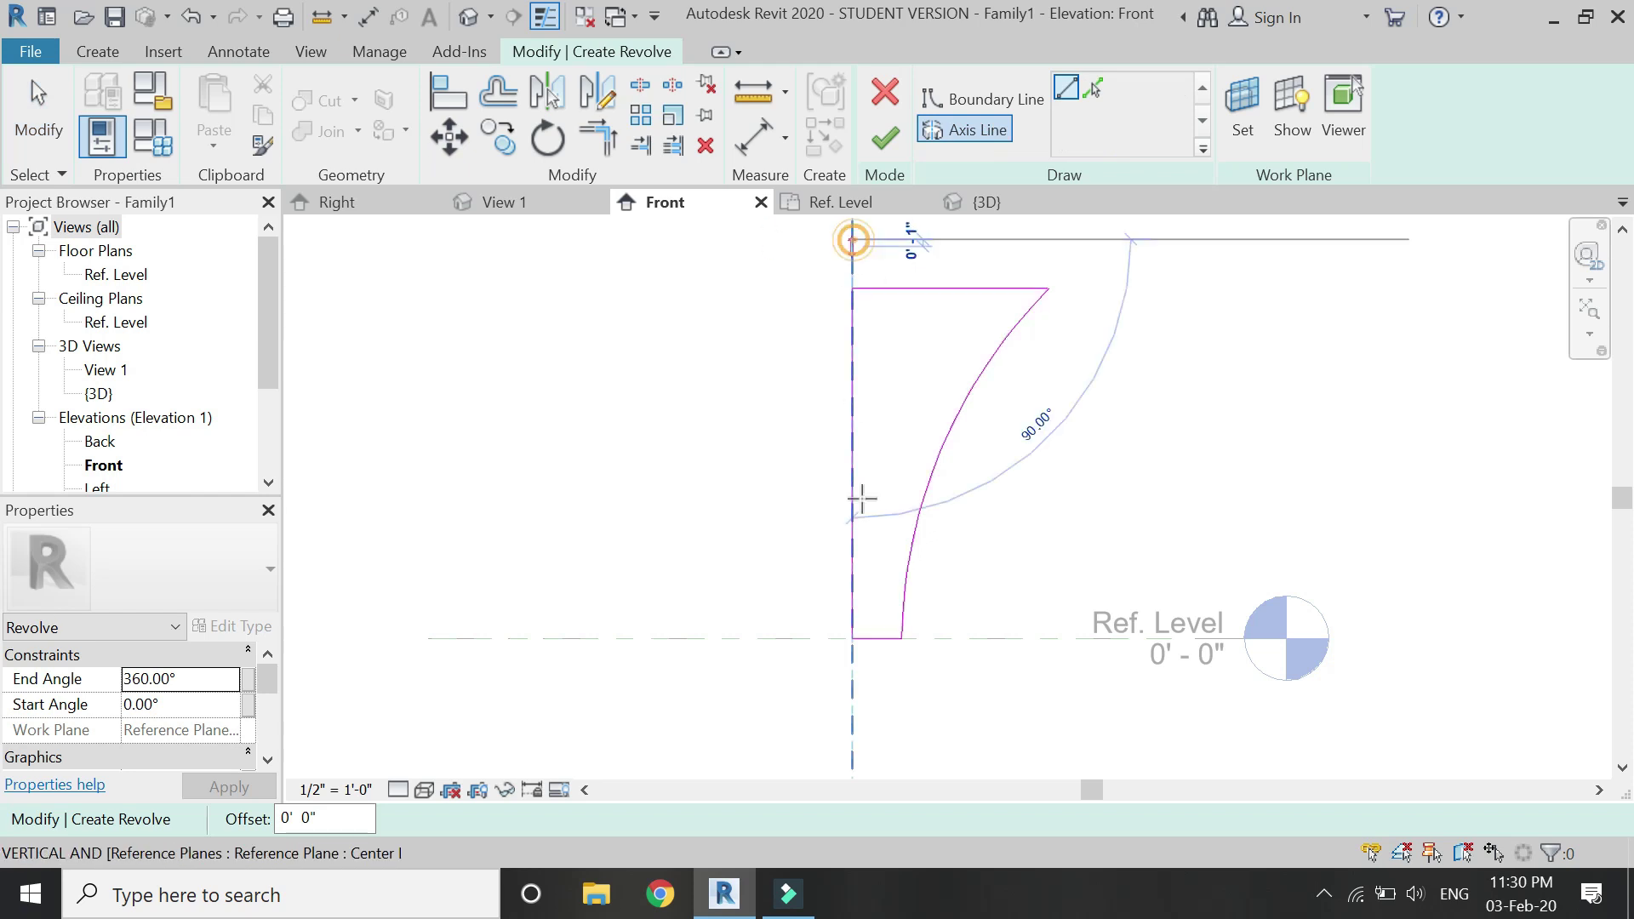
click(851, 764)
key(Escape)
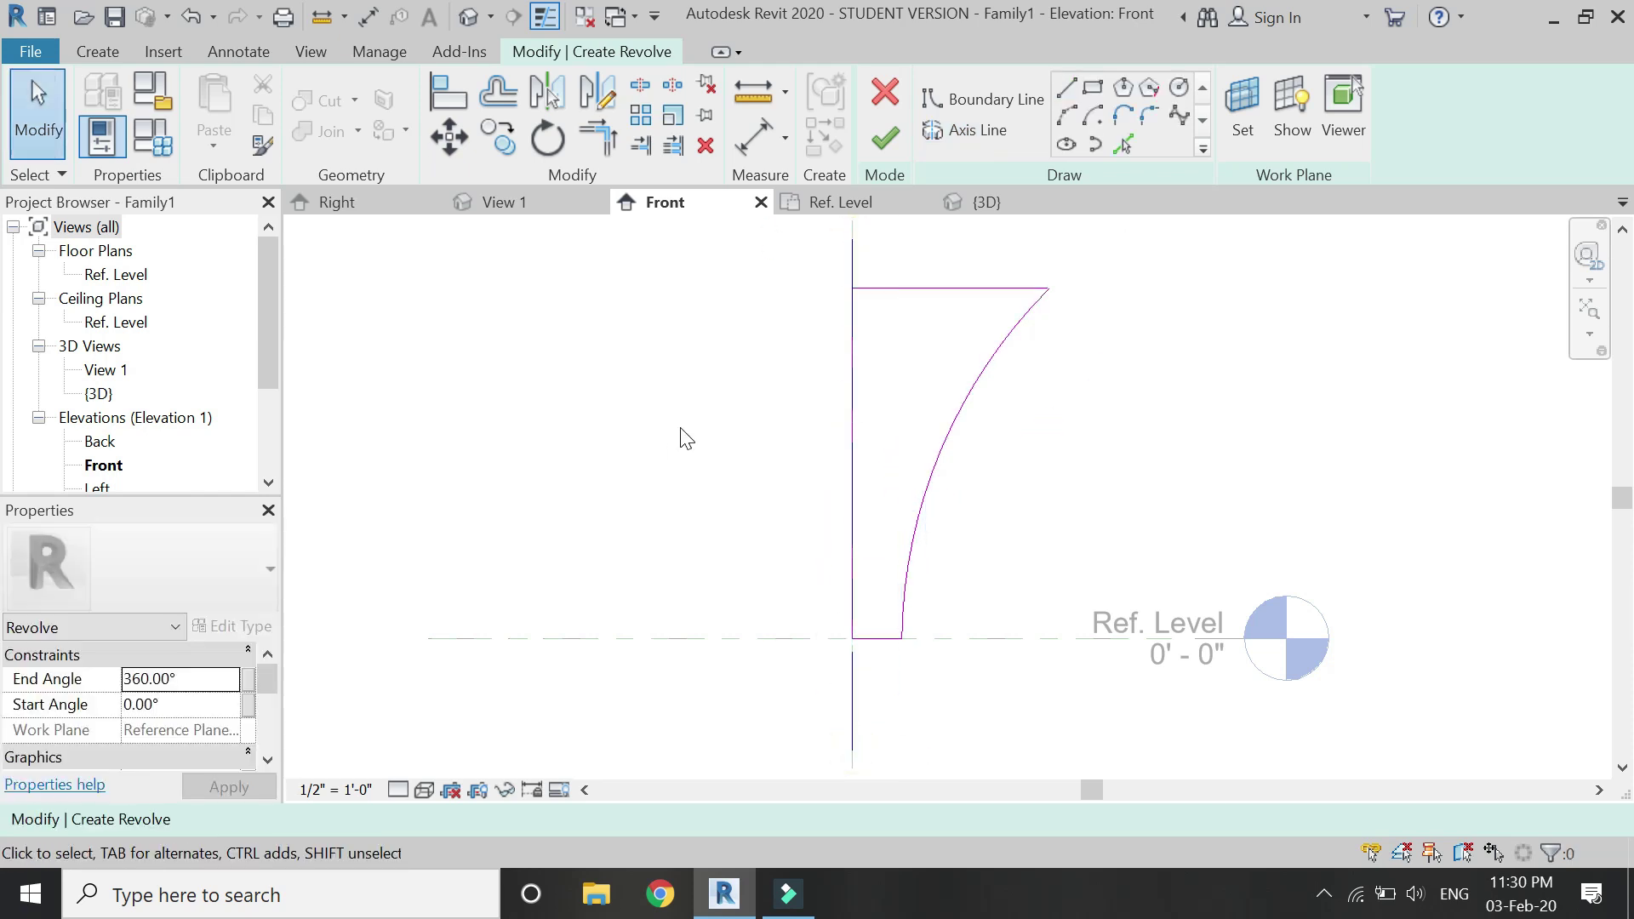
click(885, 141)
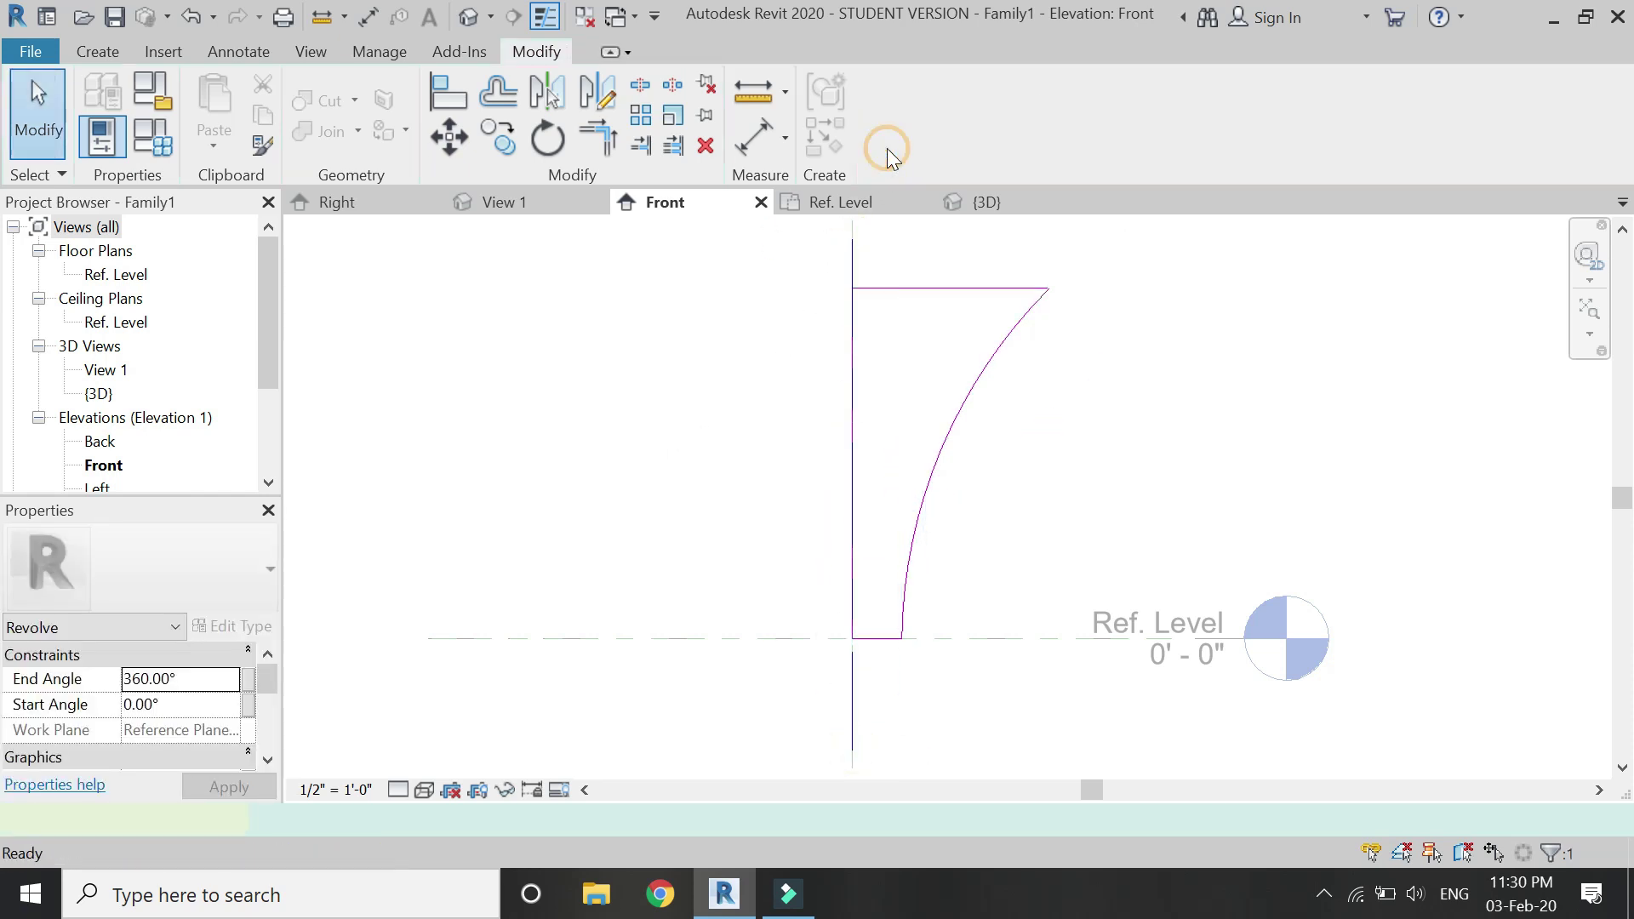
click(1001, 211)
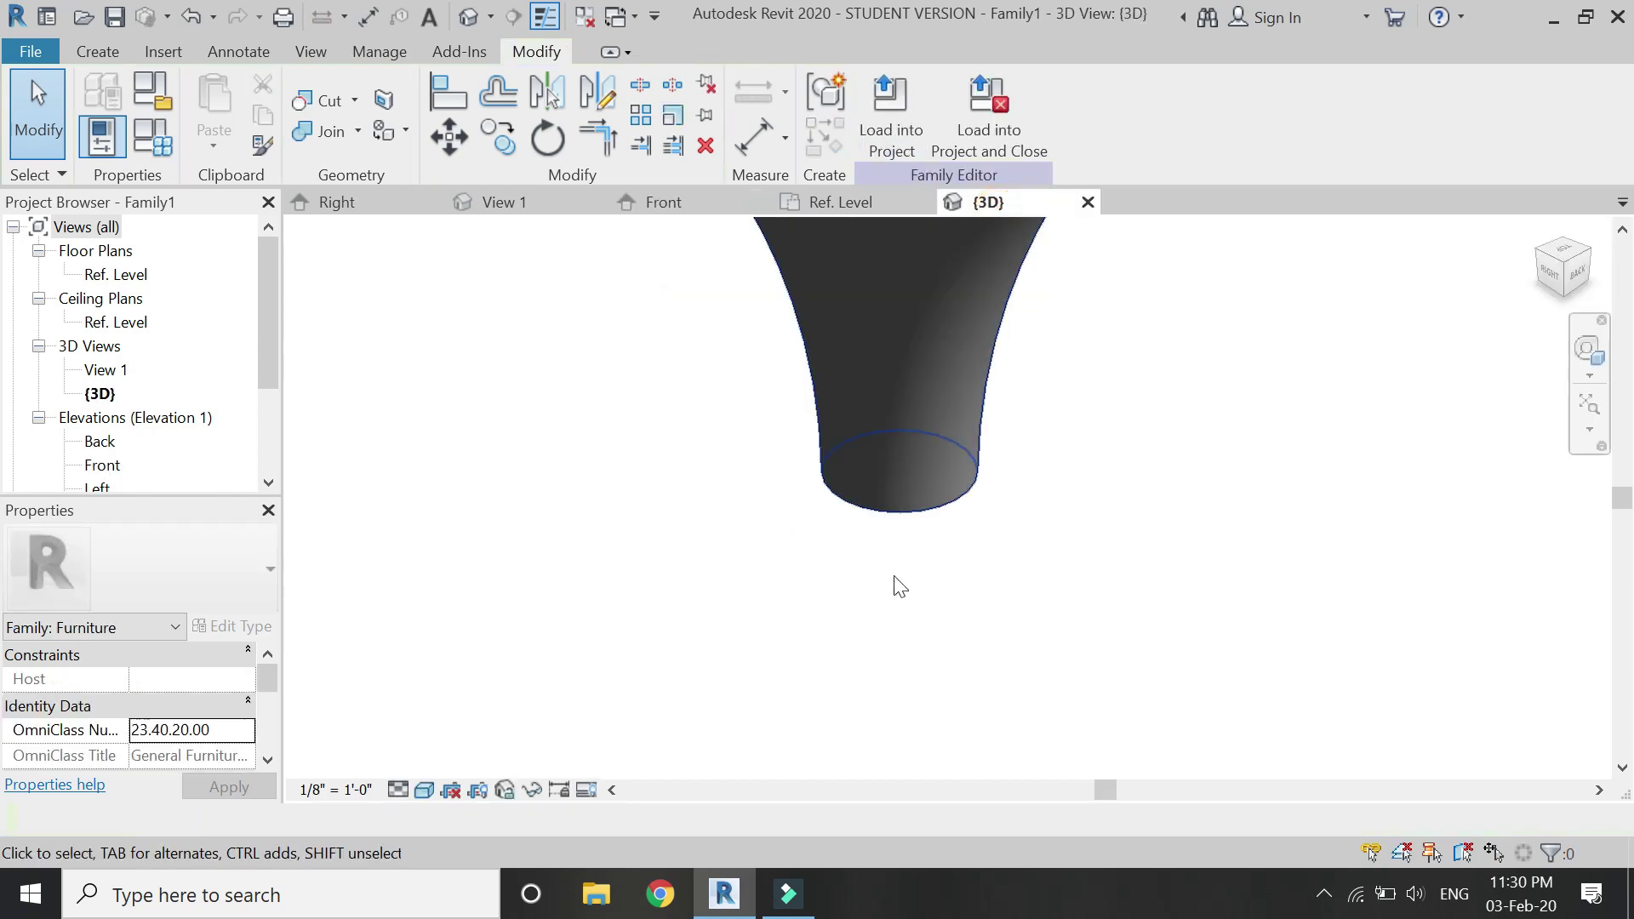
scroll(892, 579, down, 2)
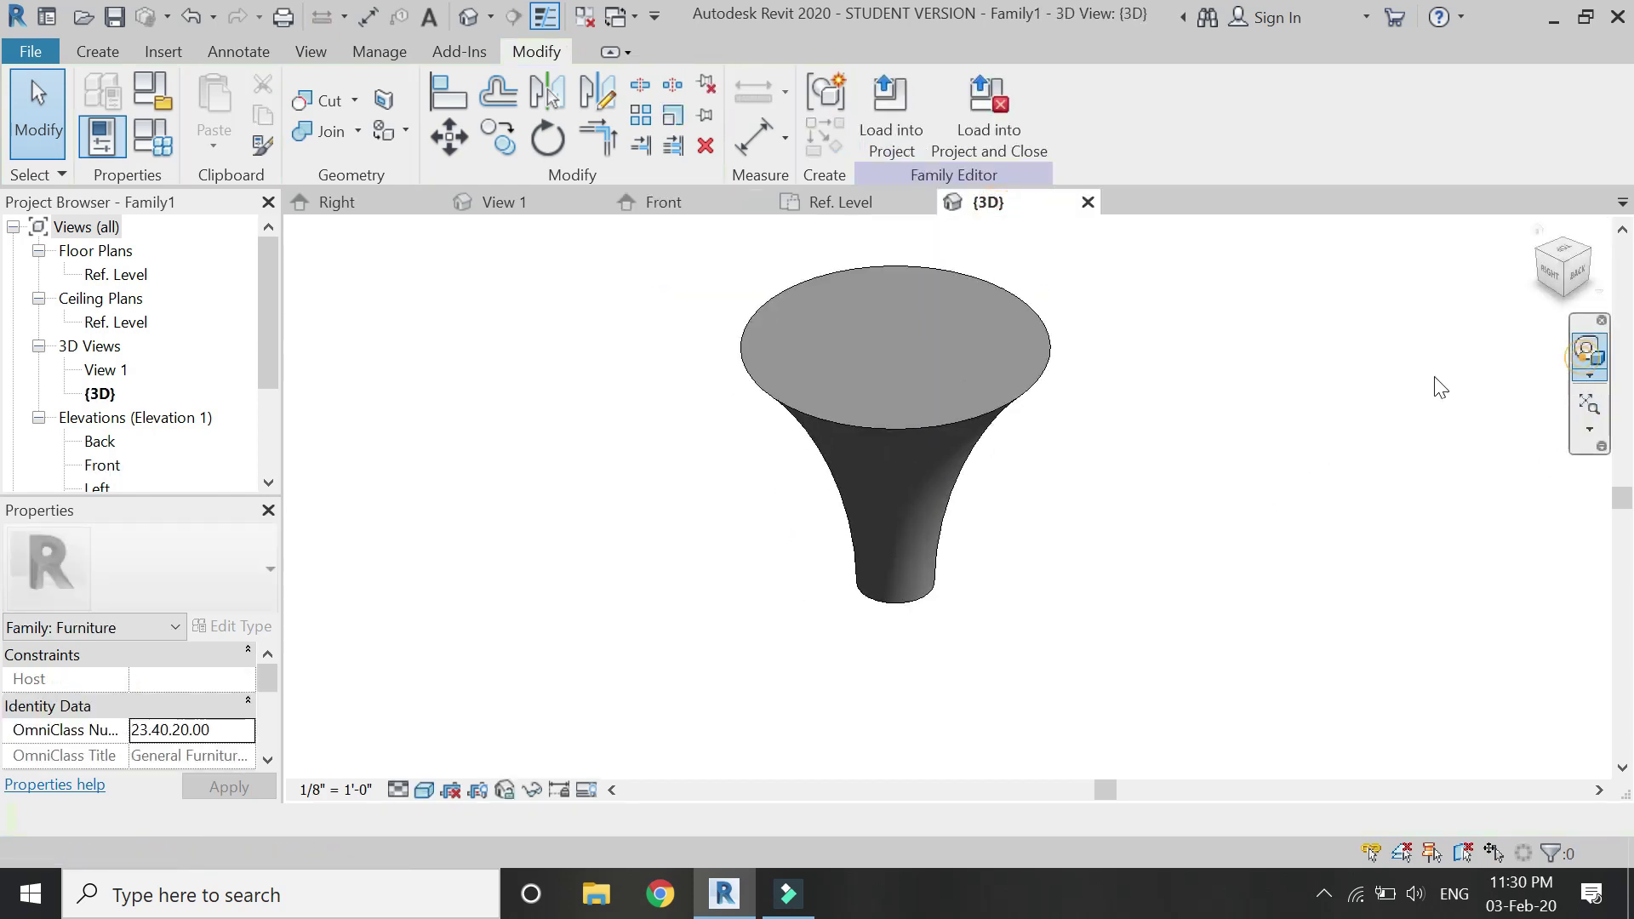
click(1587, 362)
drag(1415, 425, 937, 435)
drag(936, 558, 948, 506)
key(Escape)
click(663, 202)
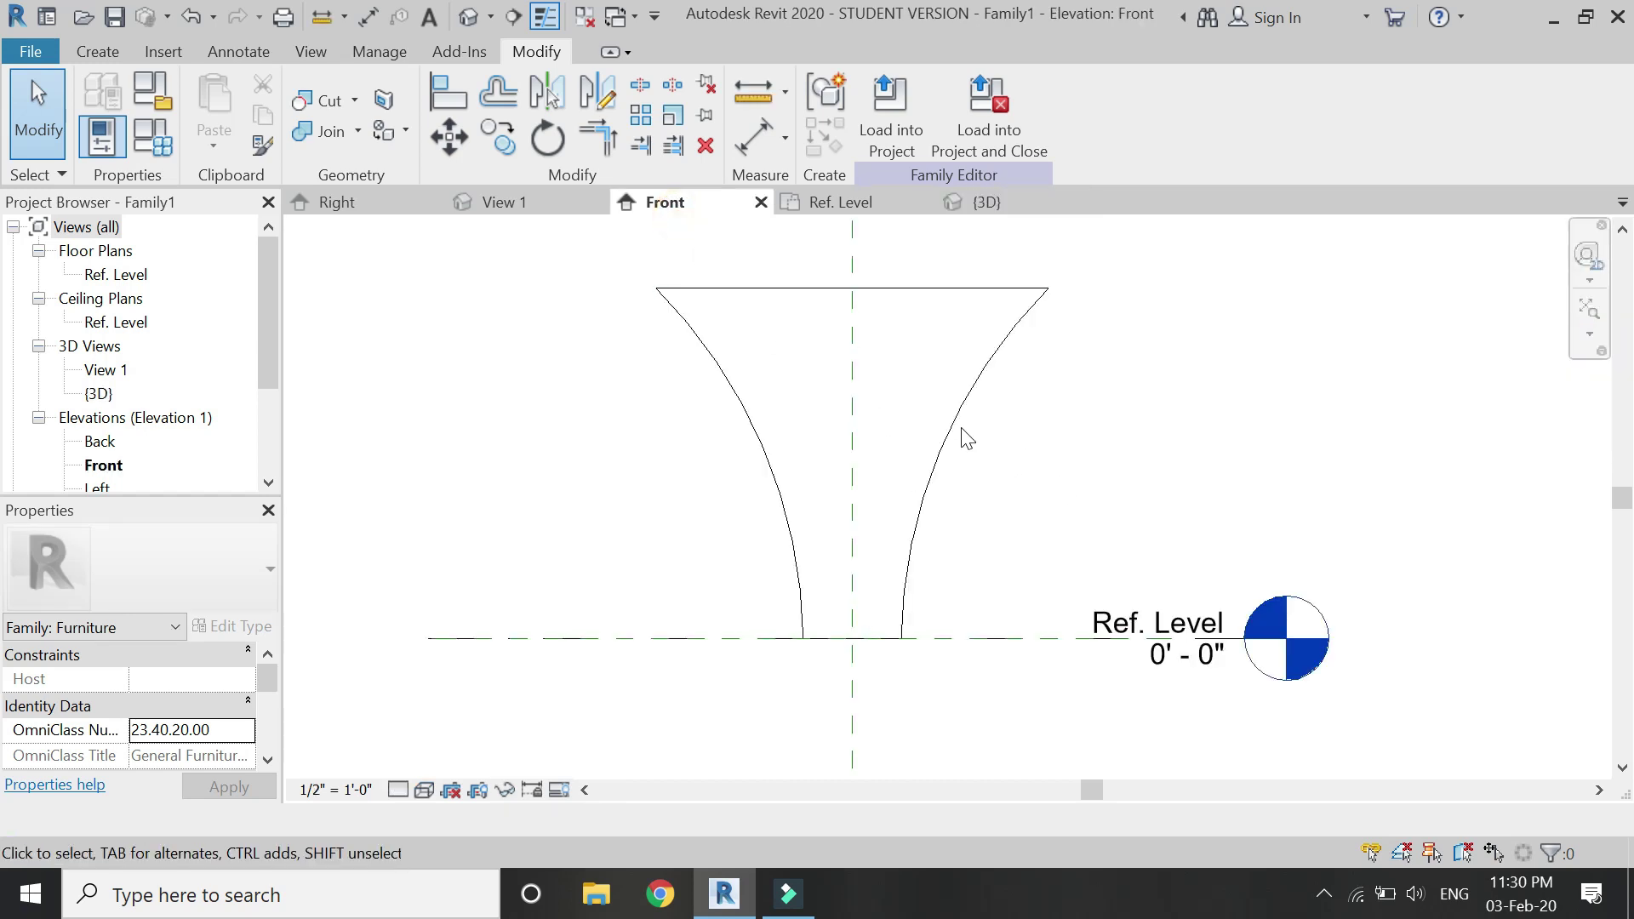
Start a new revolve and sketch the base, vertical edge and 2'-6" top edge left of the funnel.
click(97, 51)
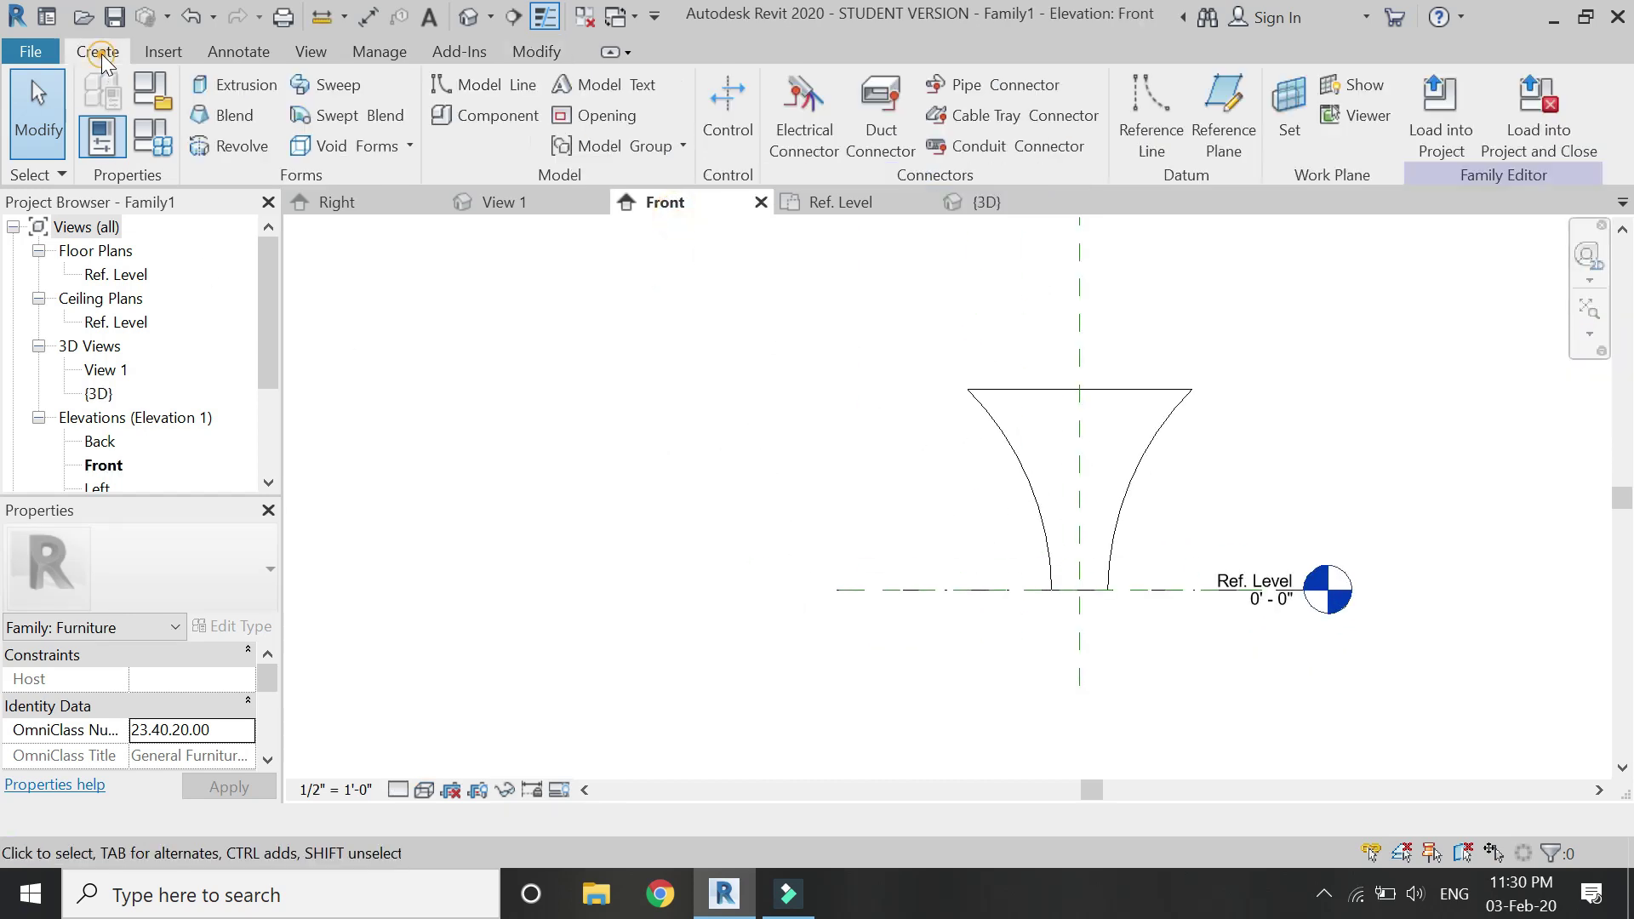
click(240, 153)
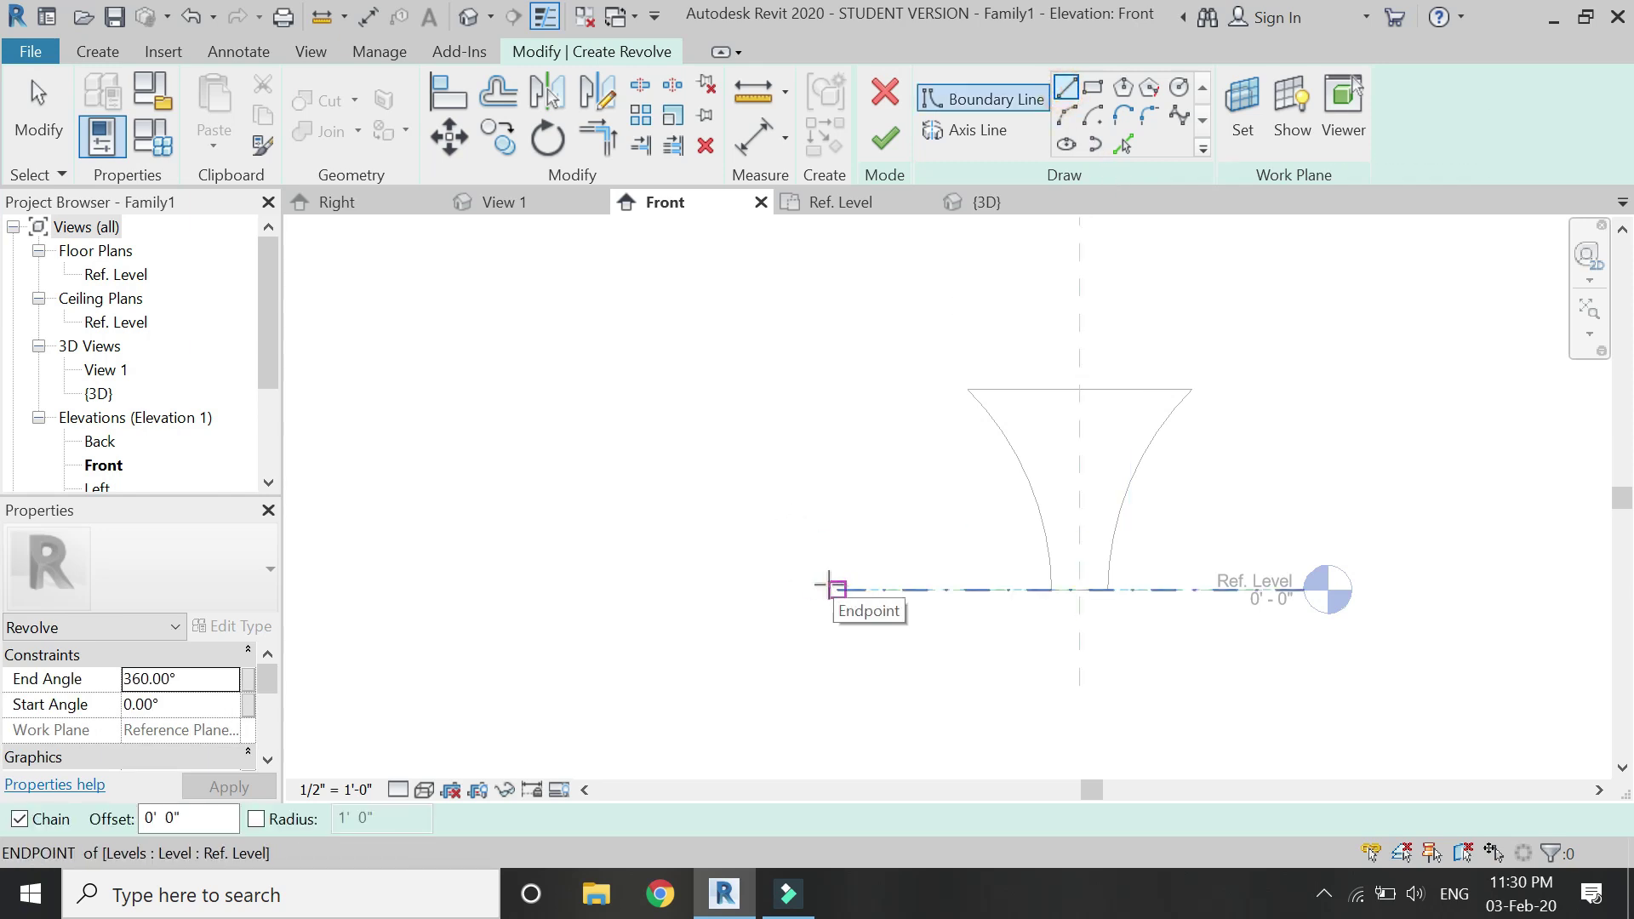
click(830, 585)
click(762, 587)
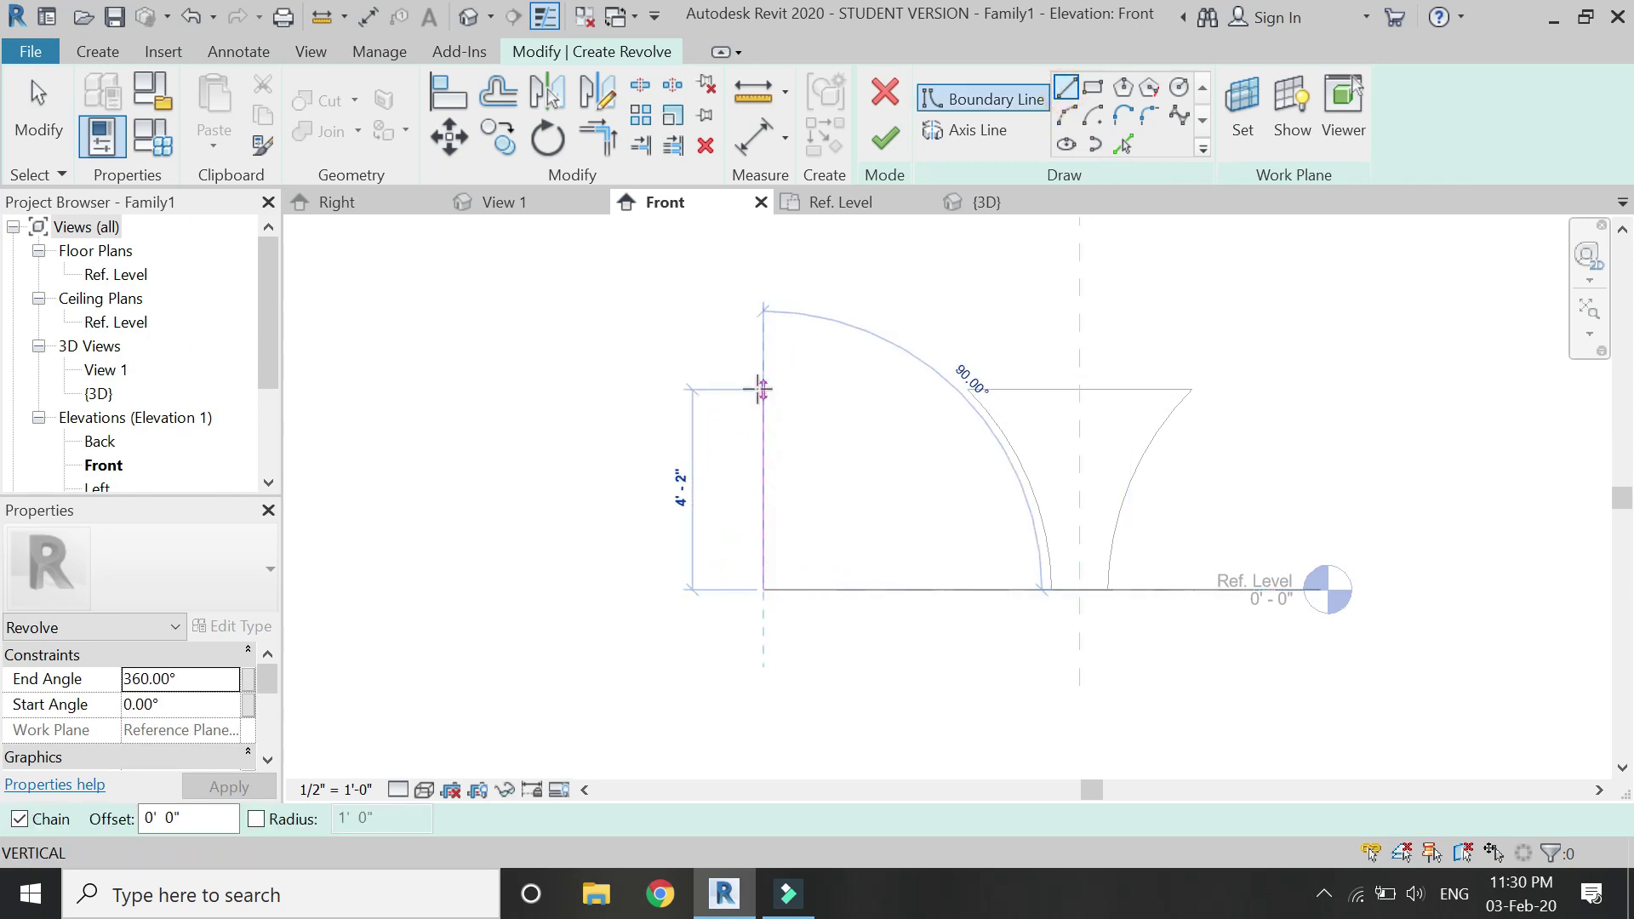
click(761, 389)
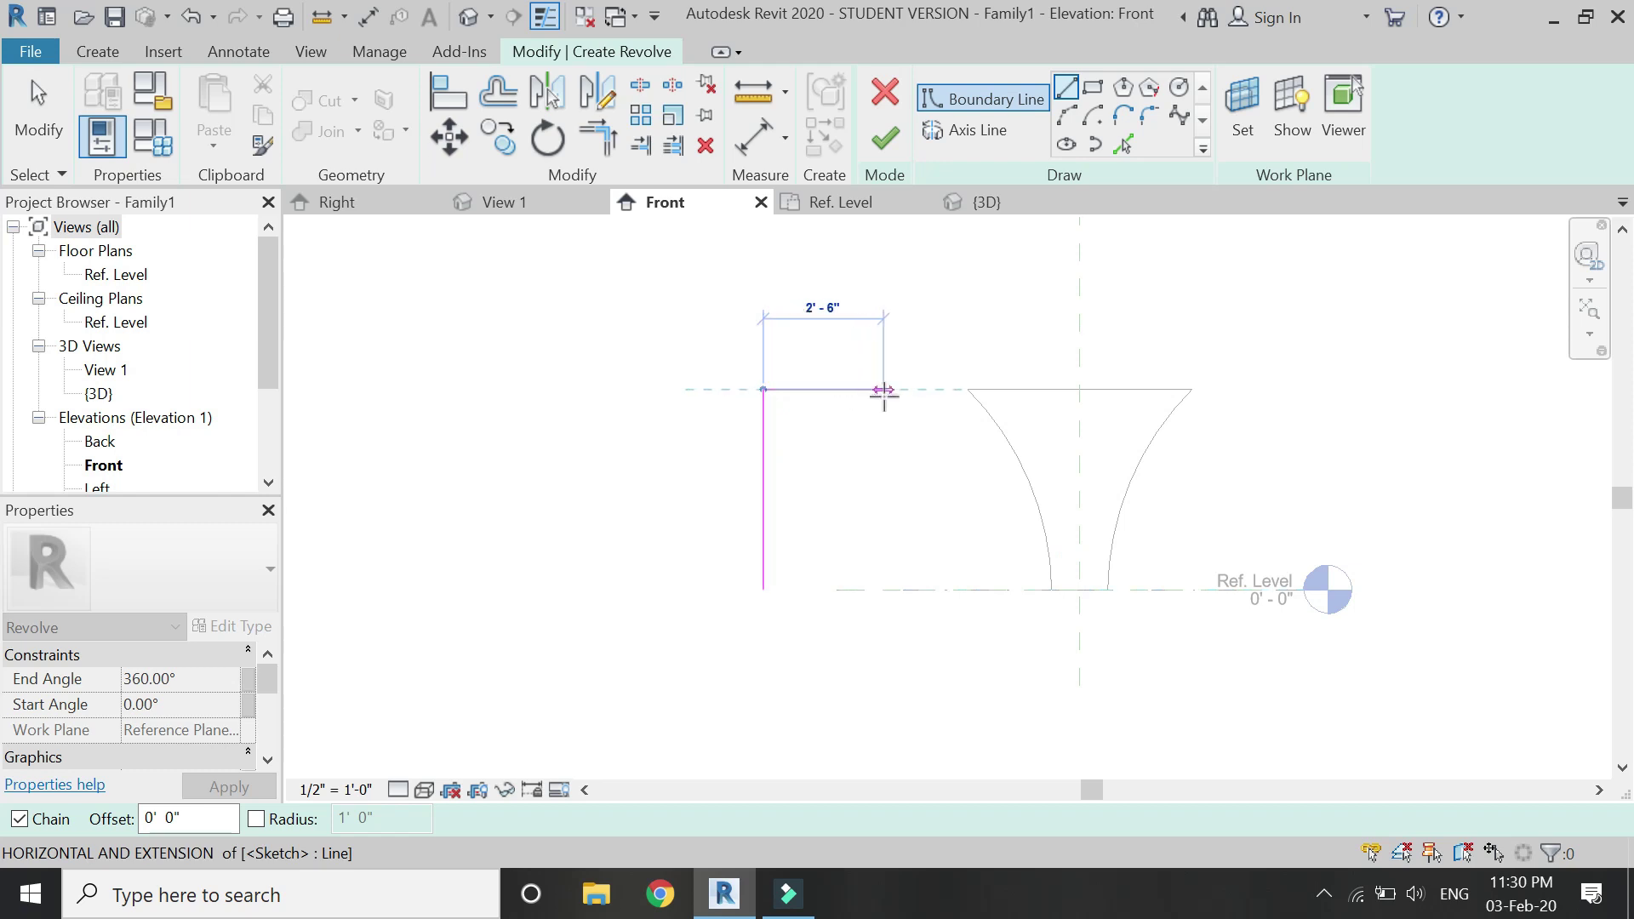
click(883, 389)
key(Escape)
click(762, 589)
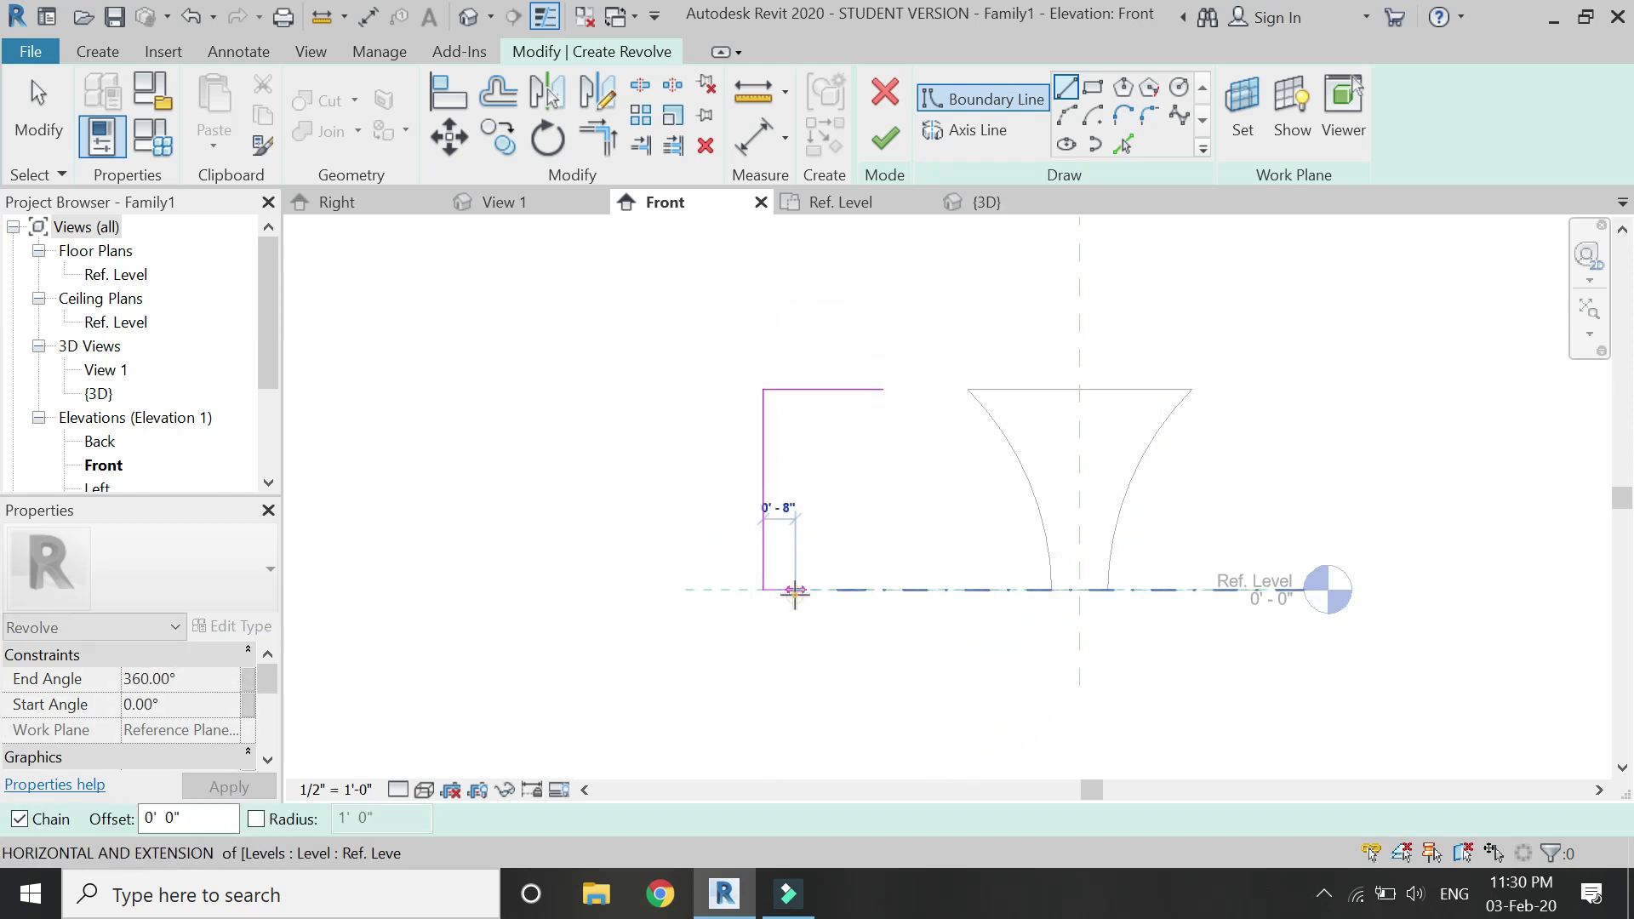
key(Escape)
key(Escape)
Close the profile with a curved arc, add an axis further left, and finish the ring revolve.
click(1067, 114)
click(877, 384)
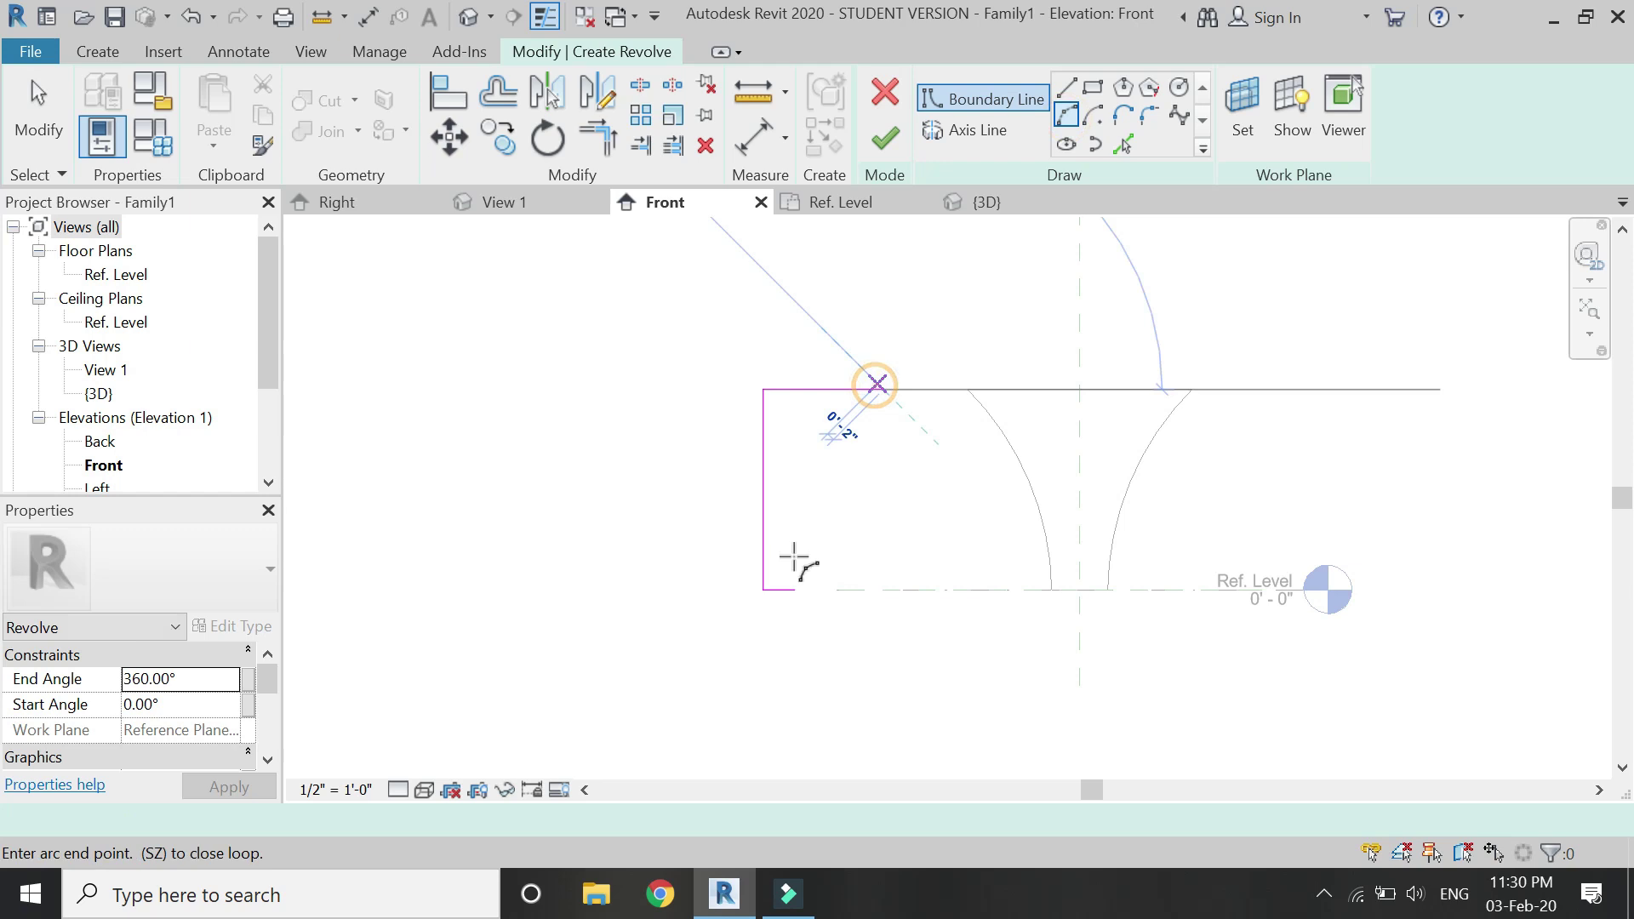
click(796, 589)
click(814, 466)
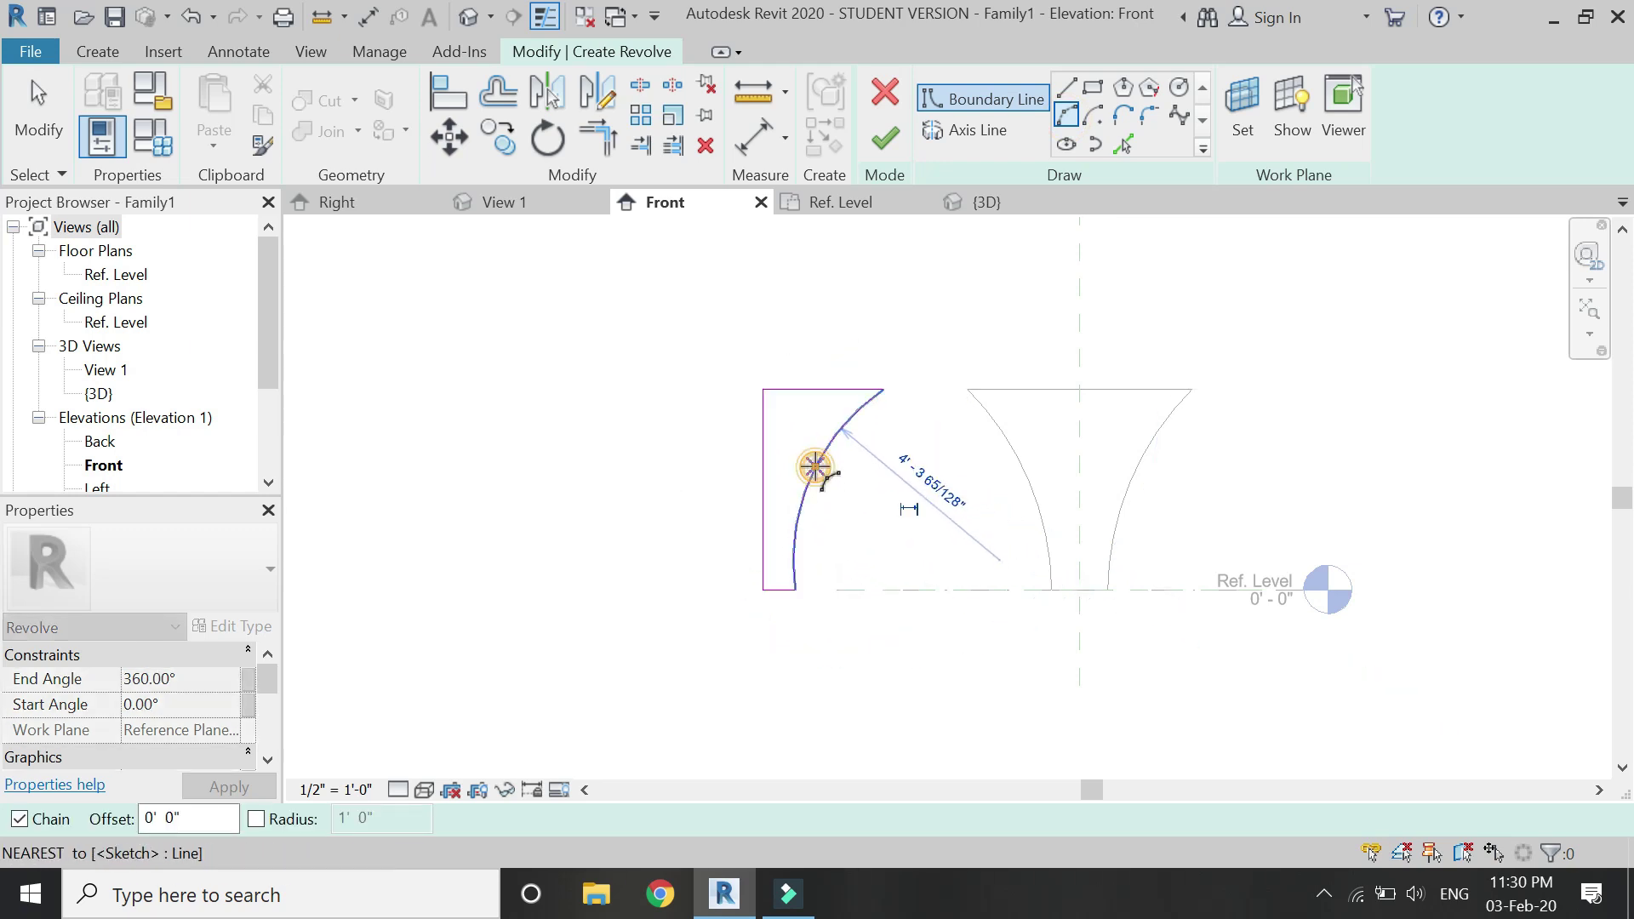
click(970, 131)
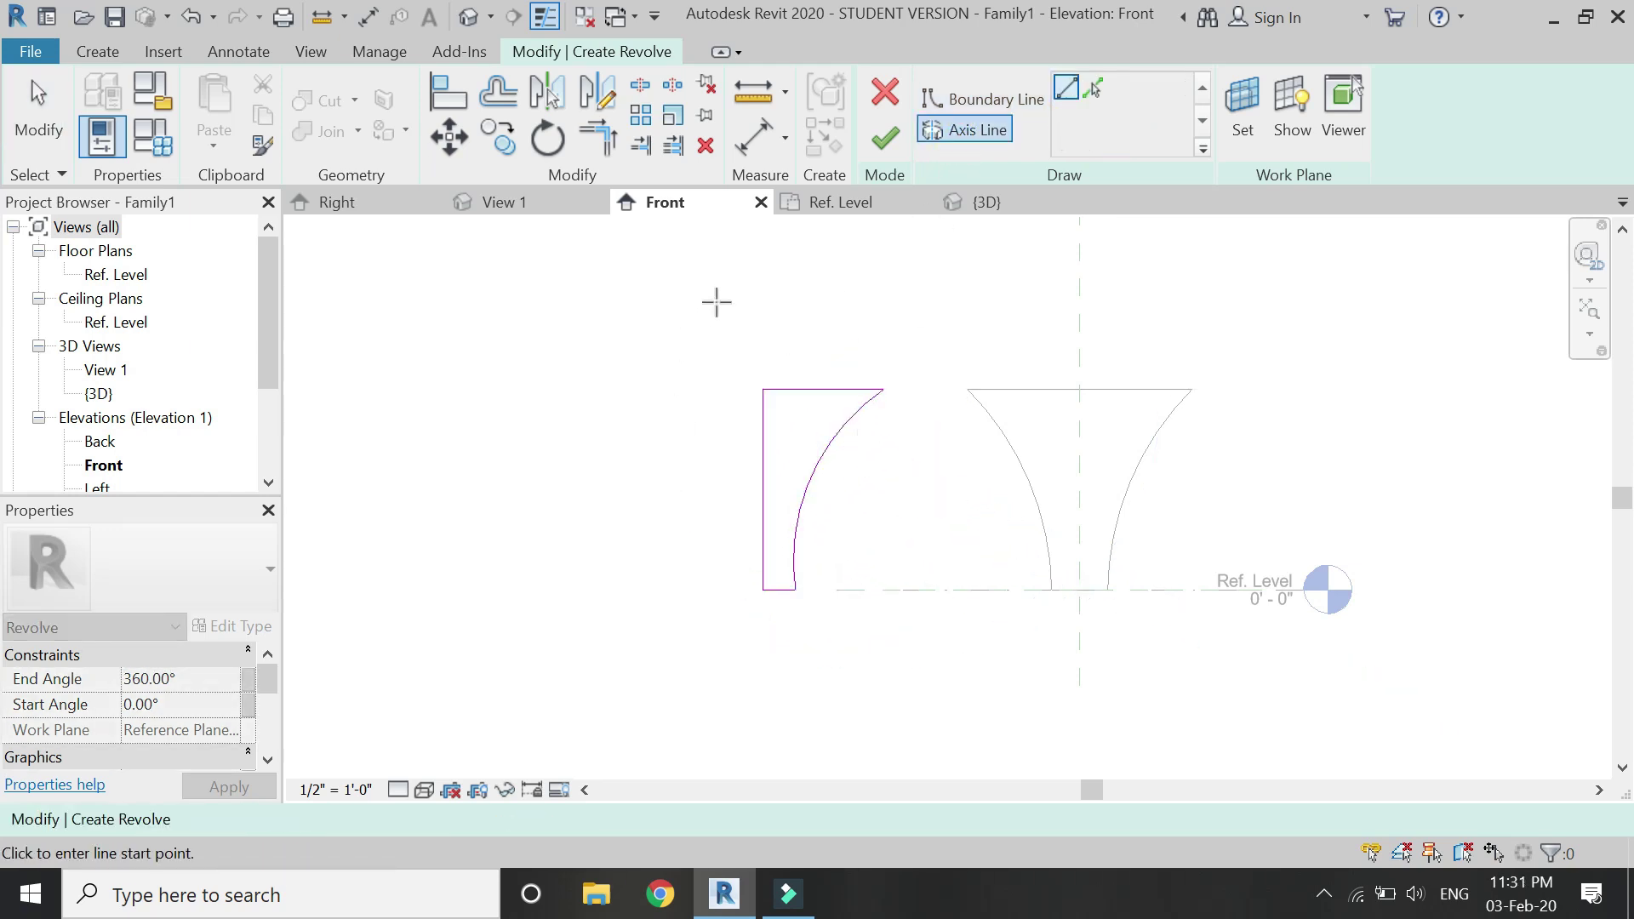
click(714, 297)
click(711, 650)
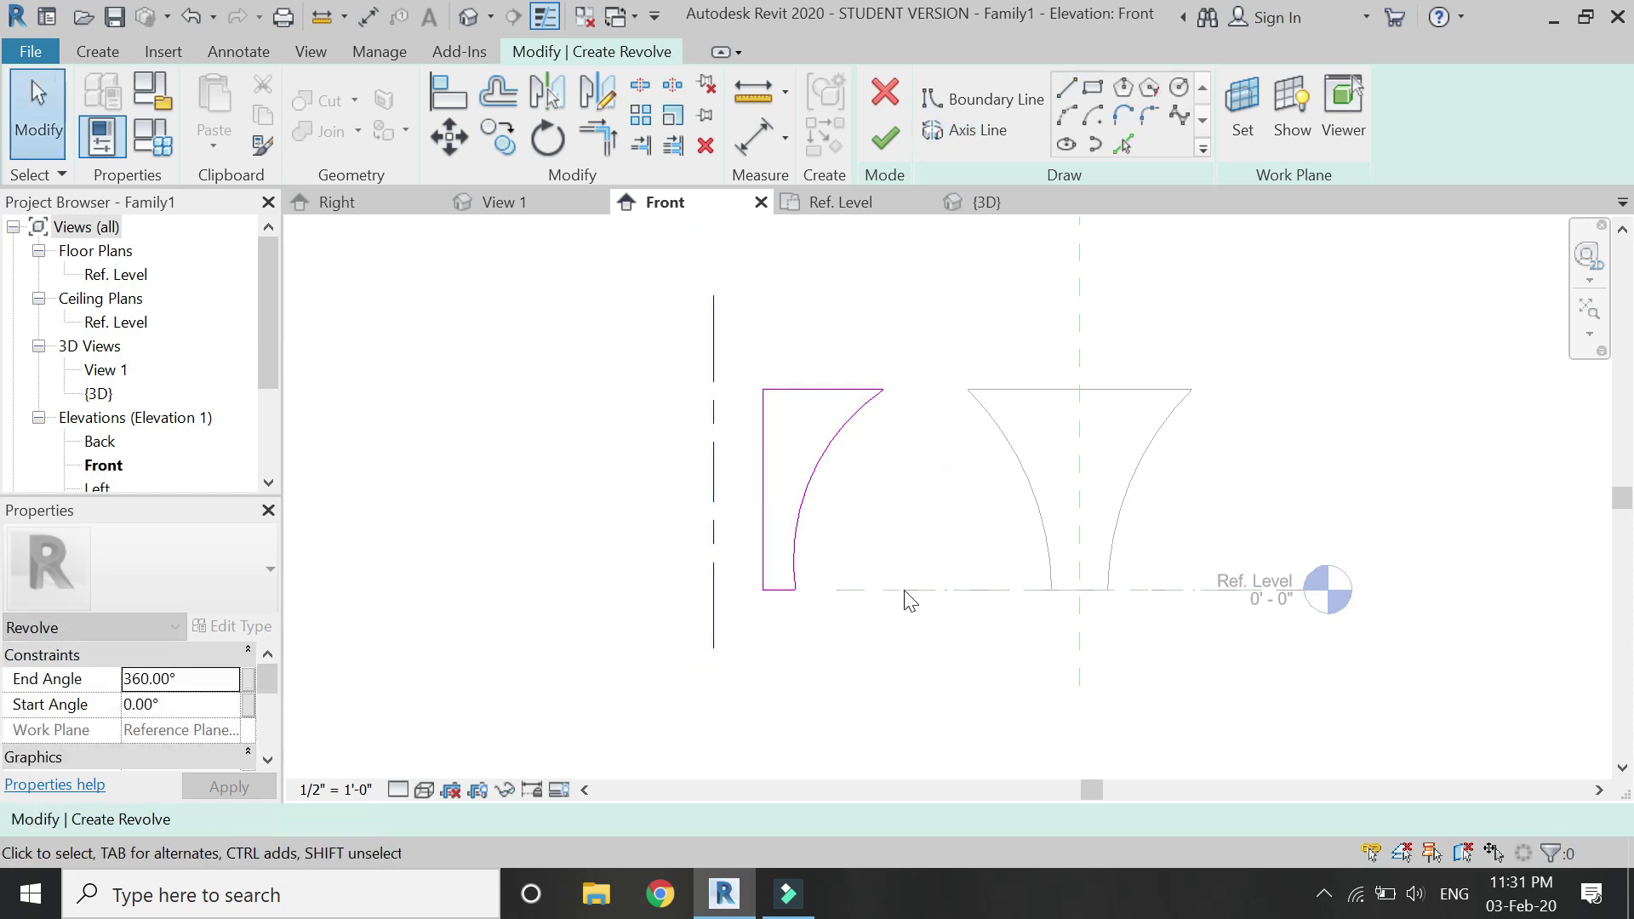
click(885, 138)
Inspect both solids in 3D, re-centring and orbiting to a near-top view.
click(985, 203)
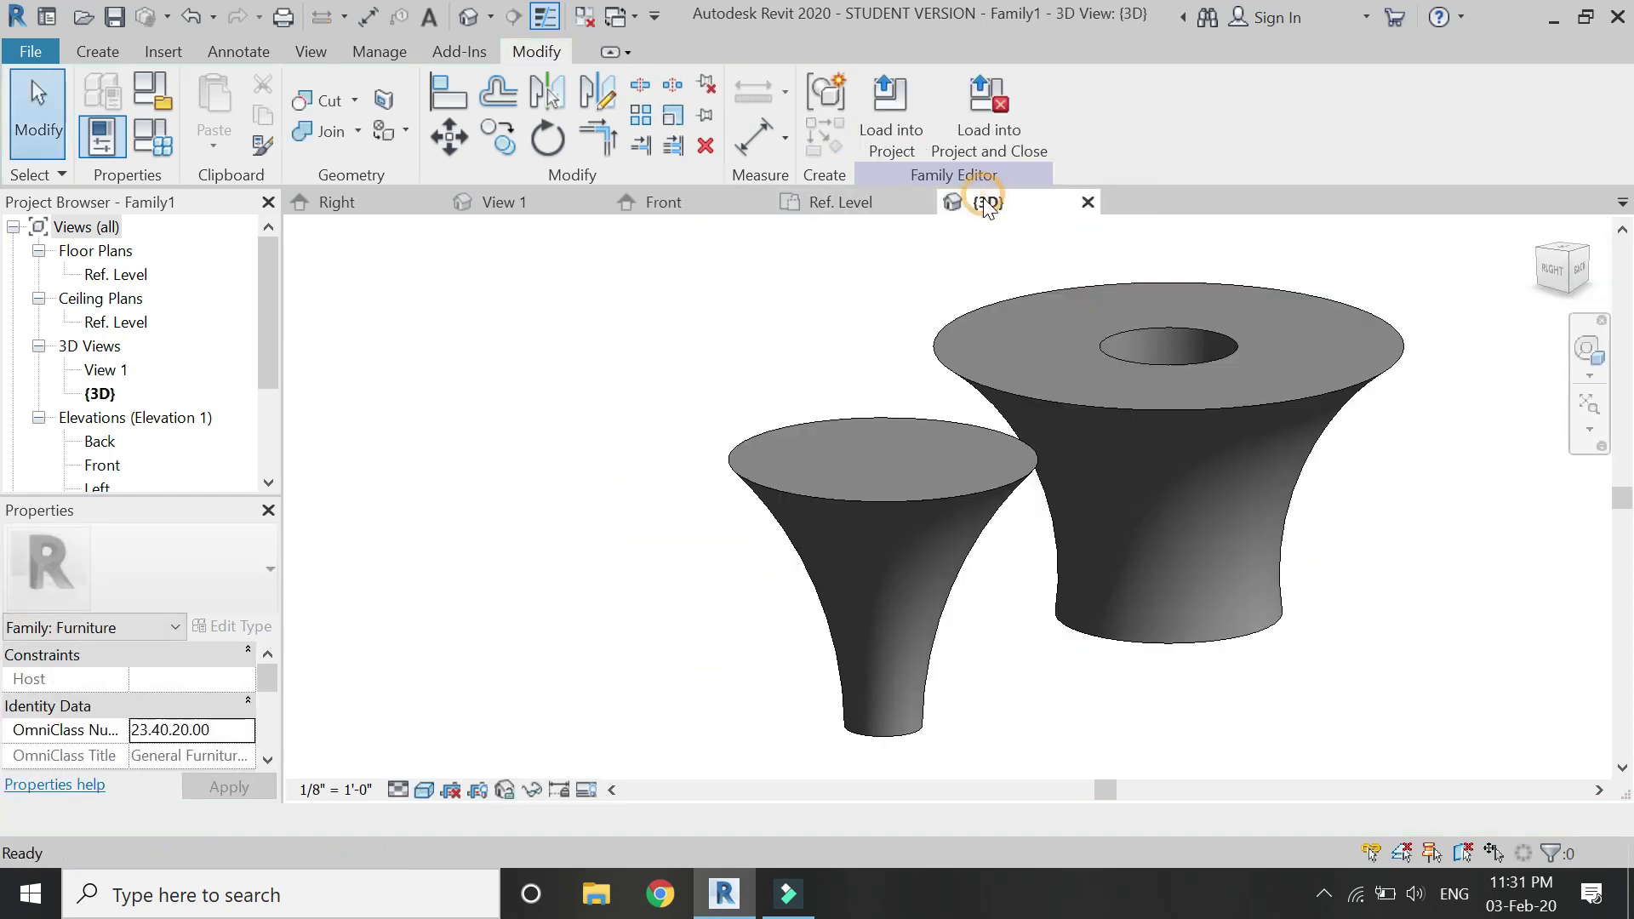
scroll(1066, 451, down, 2)
scroll(1065, 445, up, 3)
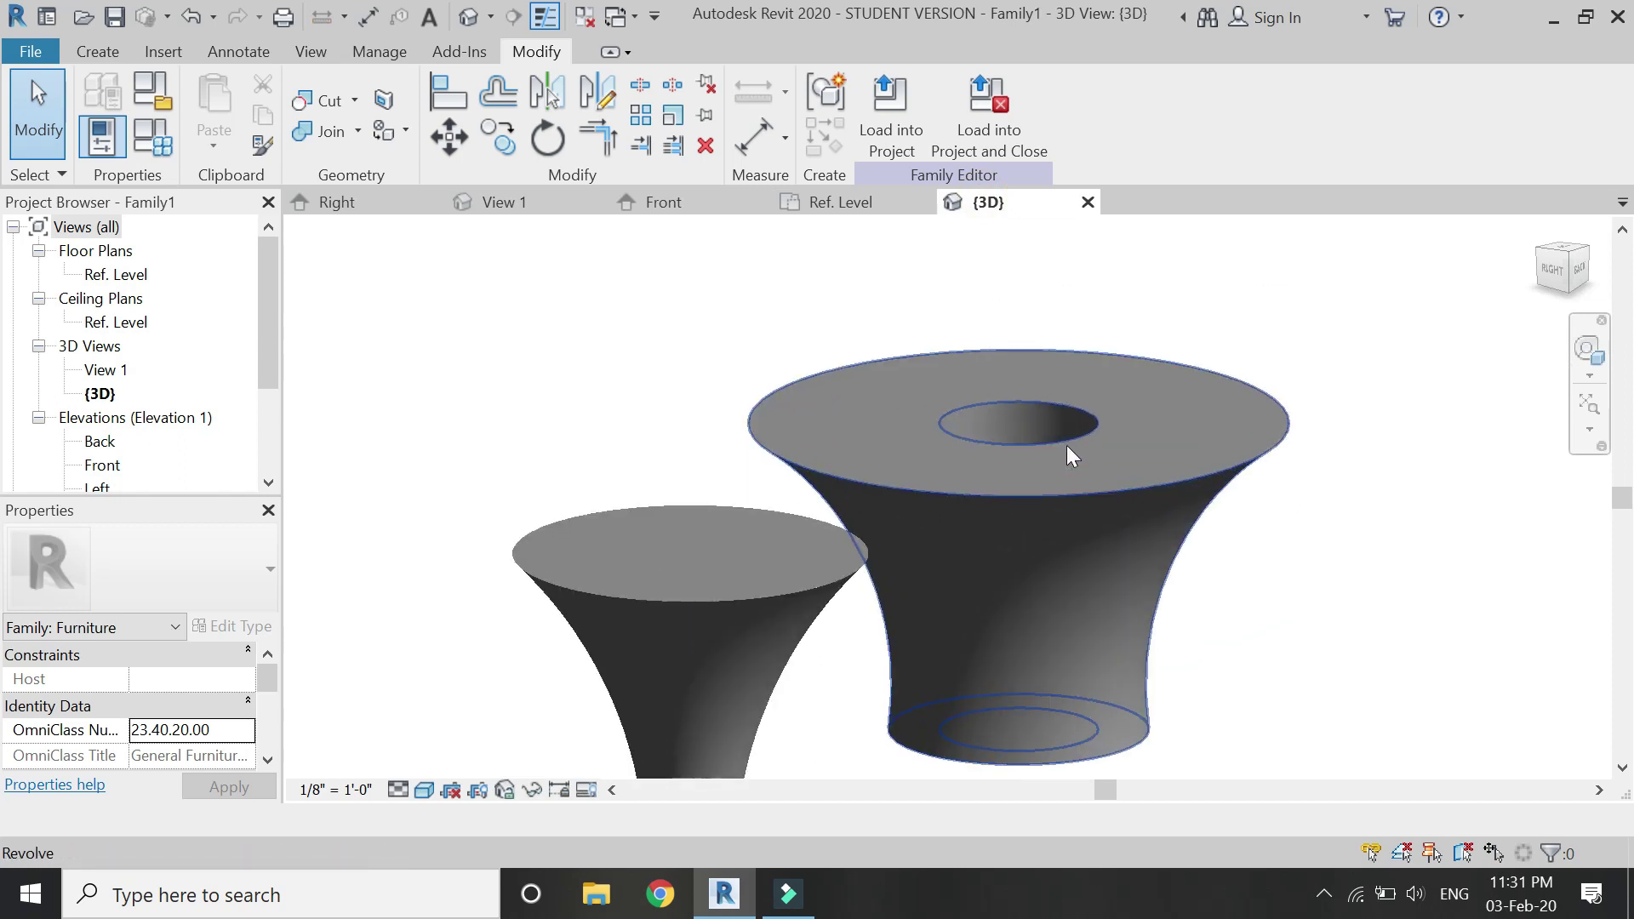
scroll(1061, 467, down, 2)
click(1586, 349)
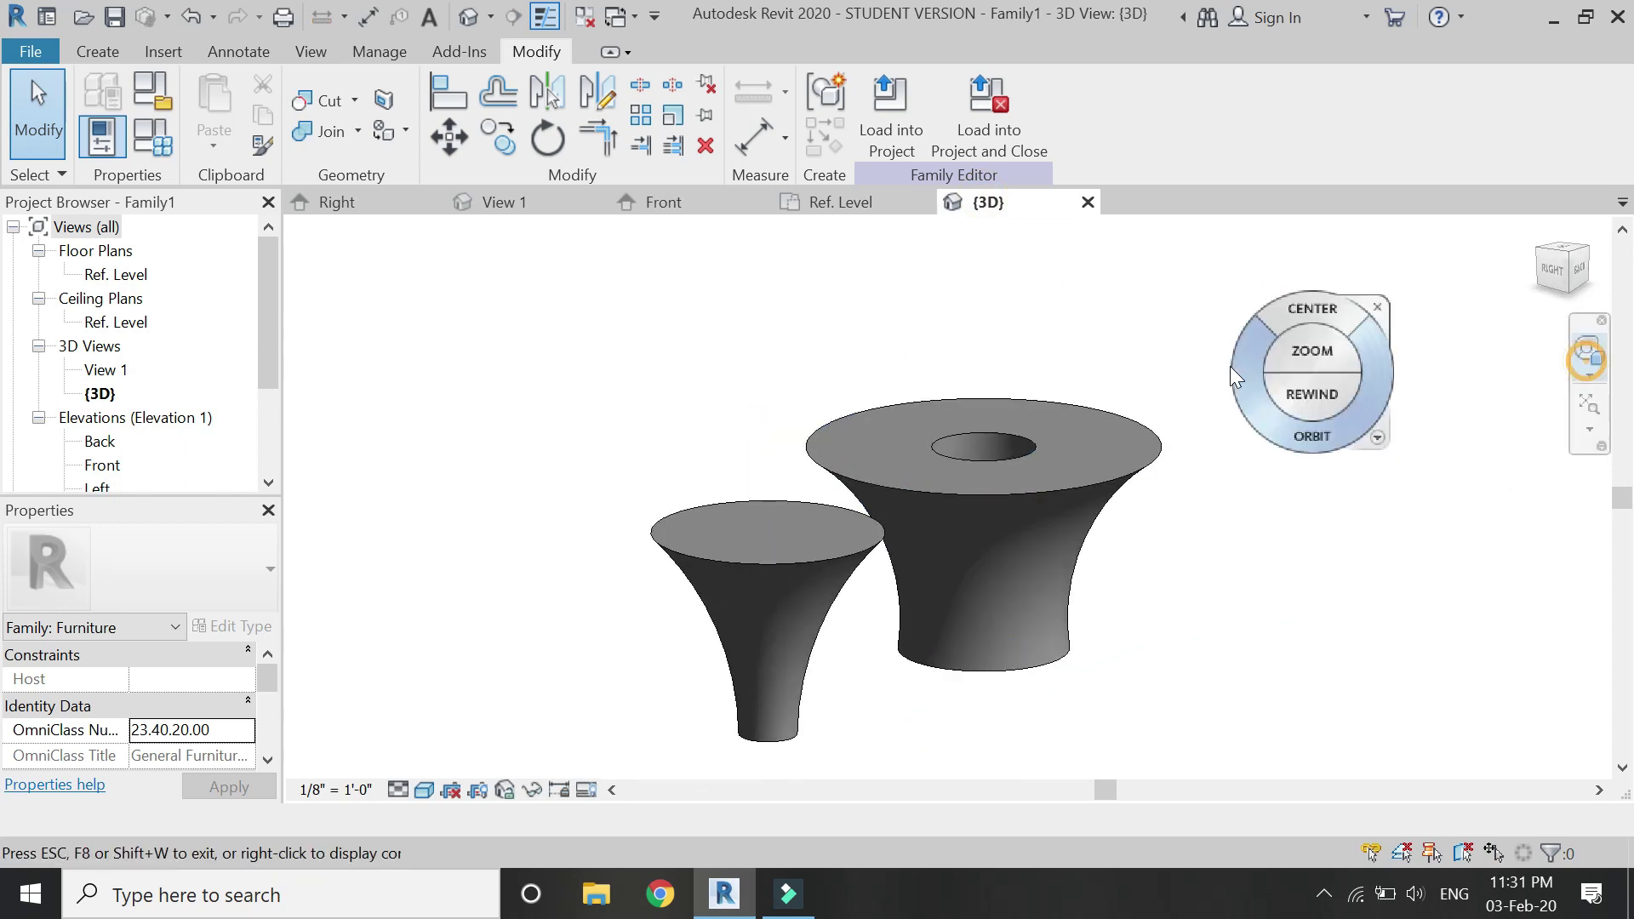
drag(1306, 313, 937, 447)
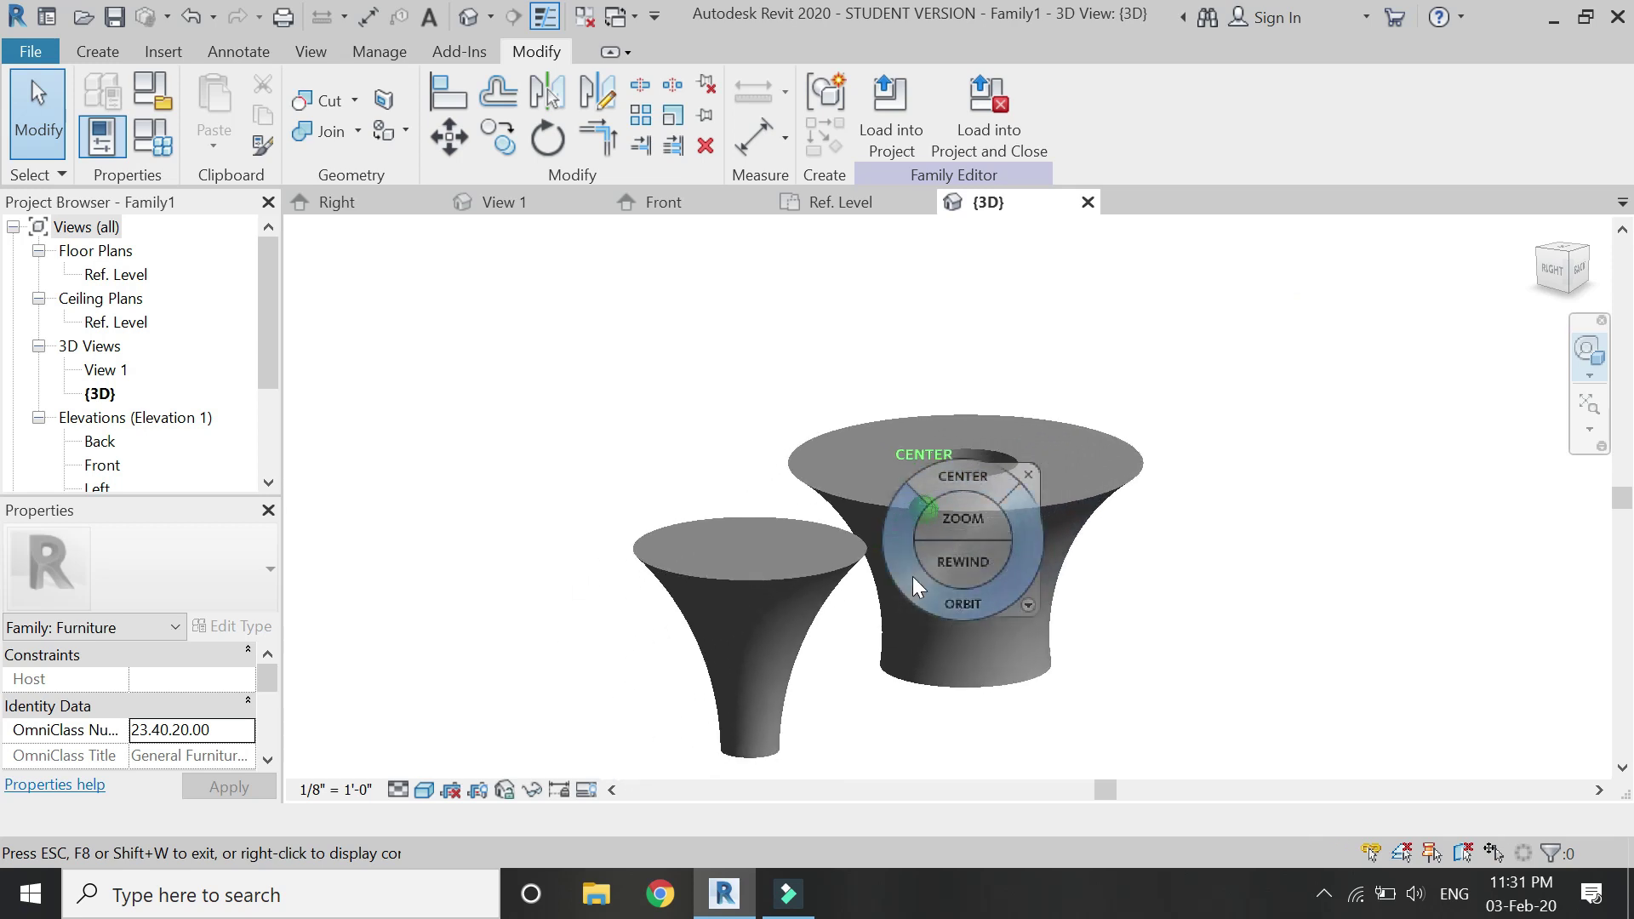
drag(912, 575, 754, 595)
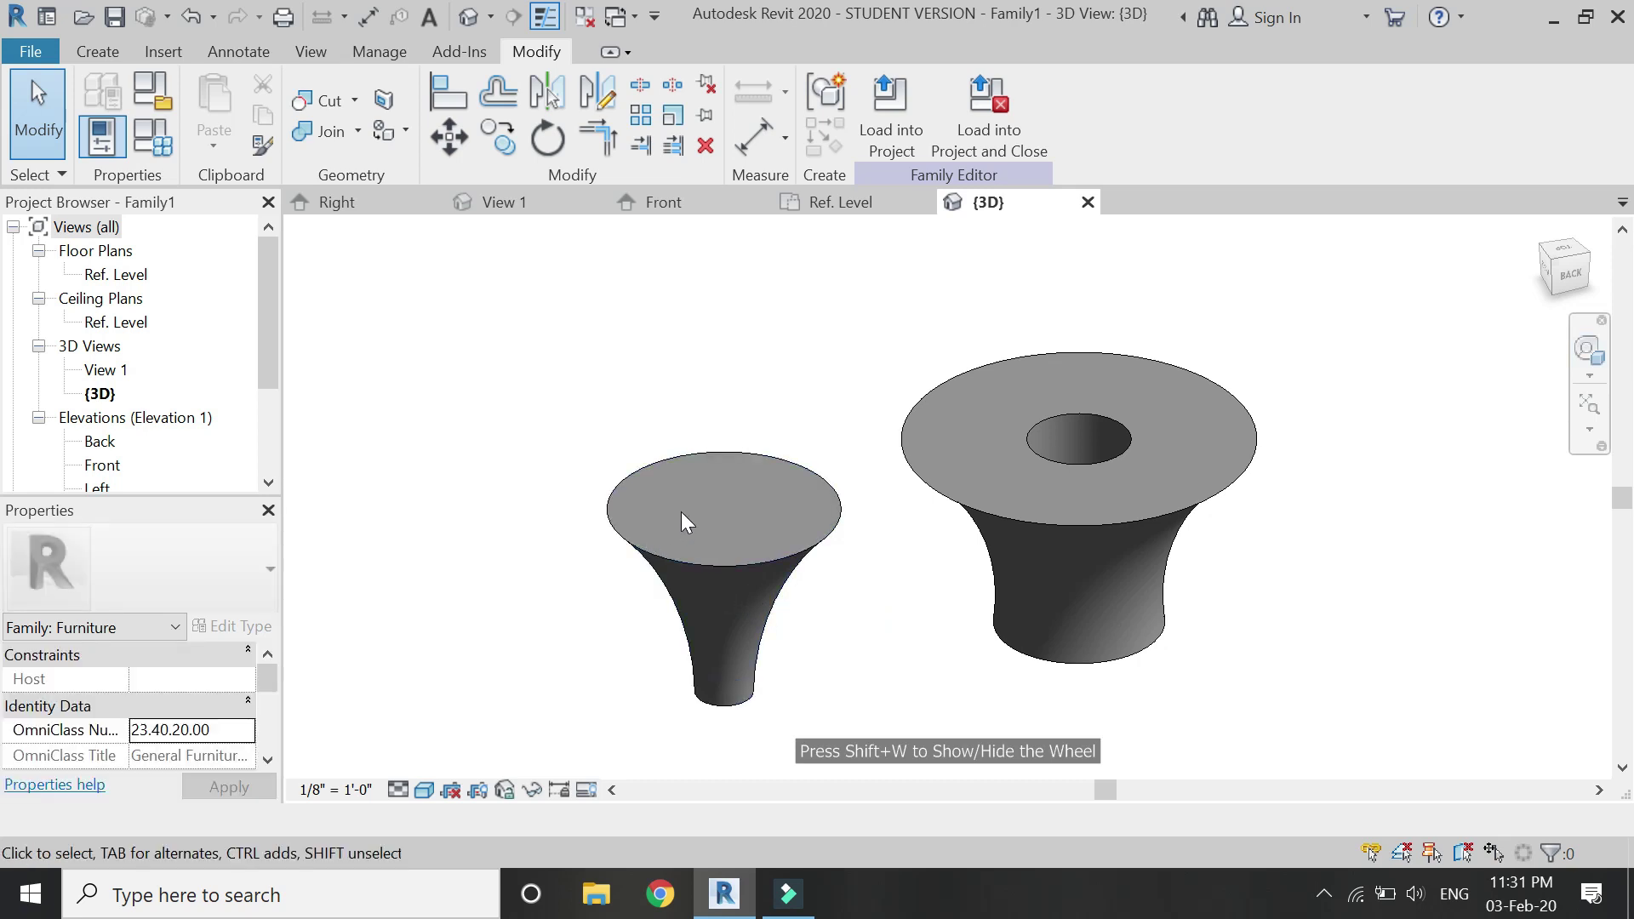
Return through the Ref. Level plan to the Front elevation and zoom in.
click(835, 203)
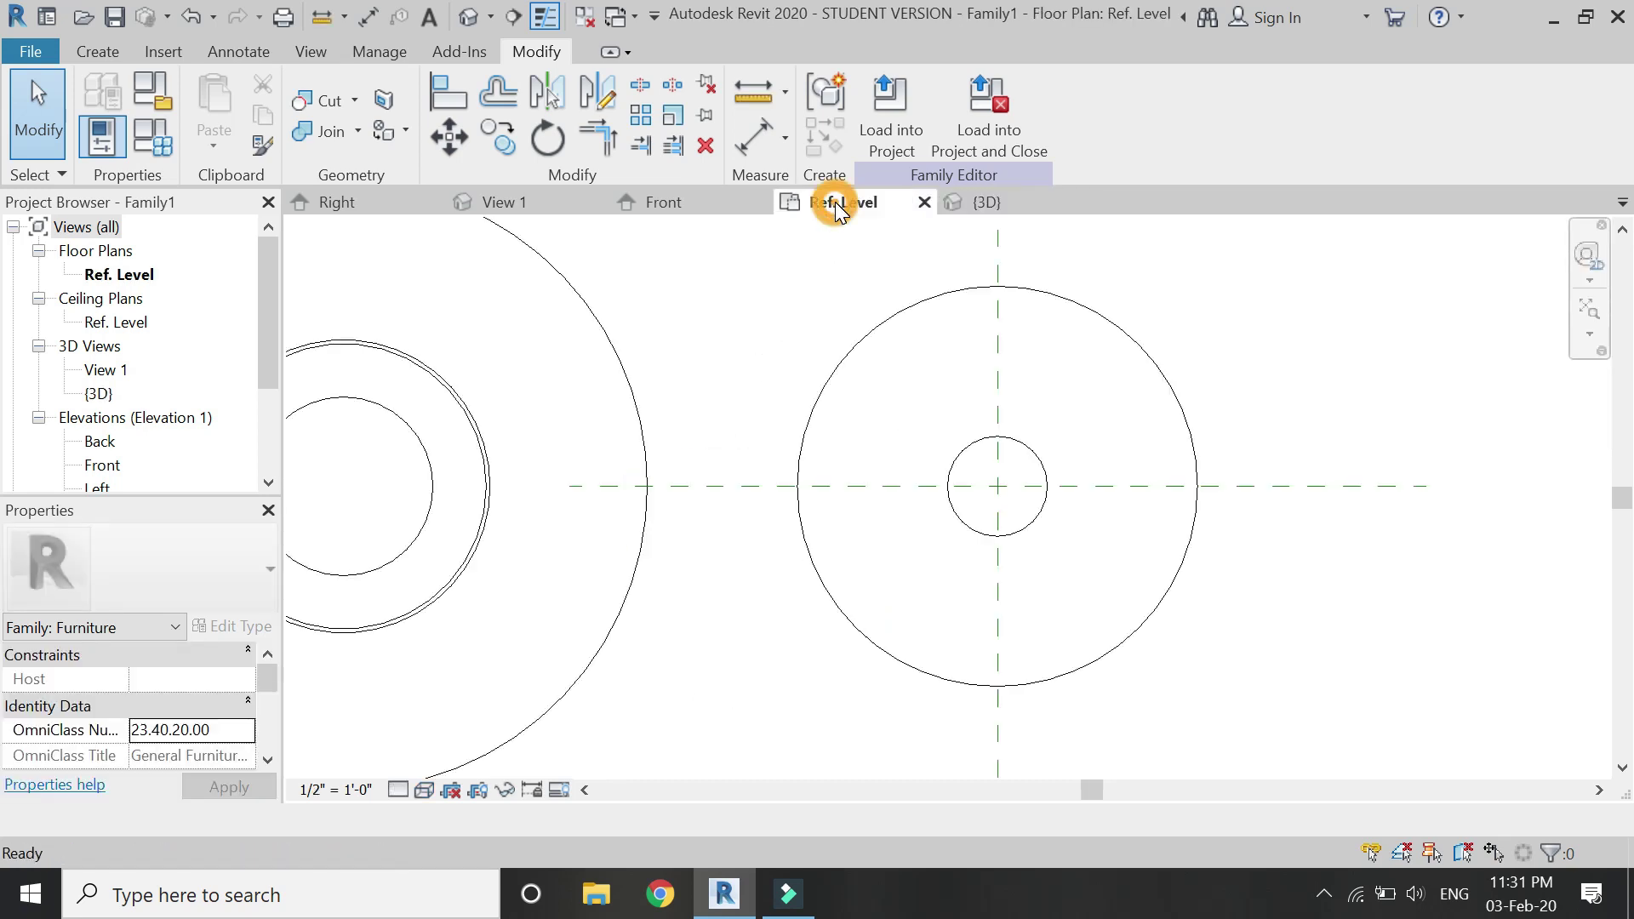
click(675, 209)
scroll(1225, 467, up, 3)
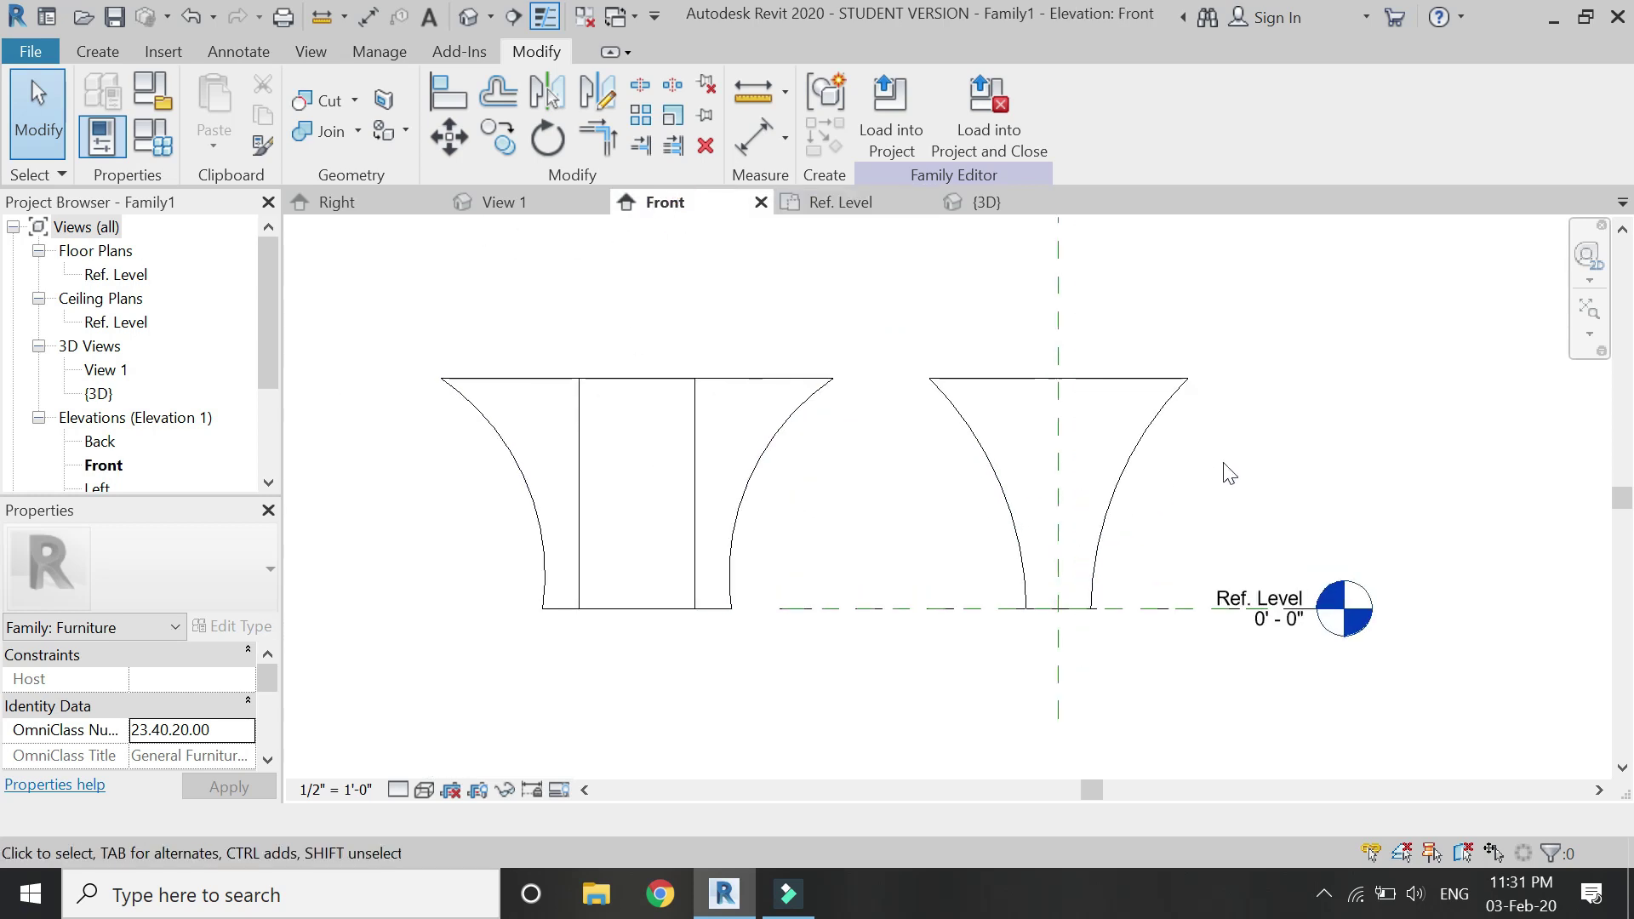
Start a void revolve and draw its vertical centre line, short bottom line and top rim line.
click(107, 53)
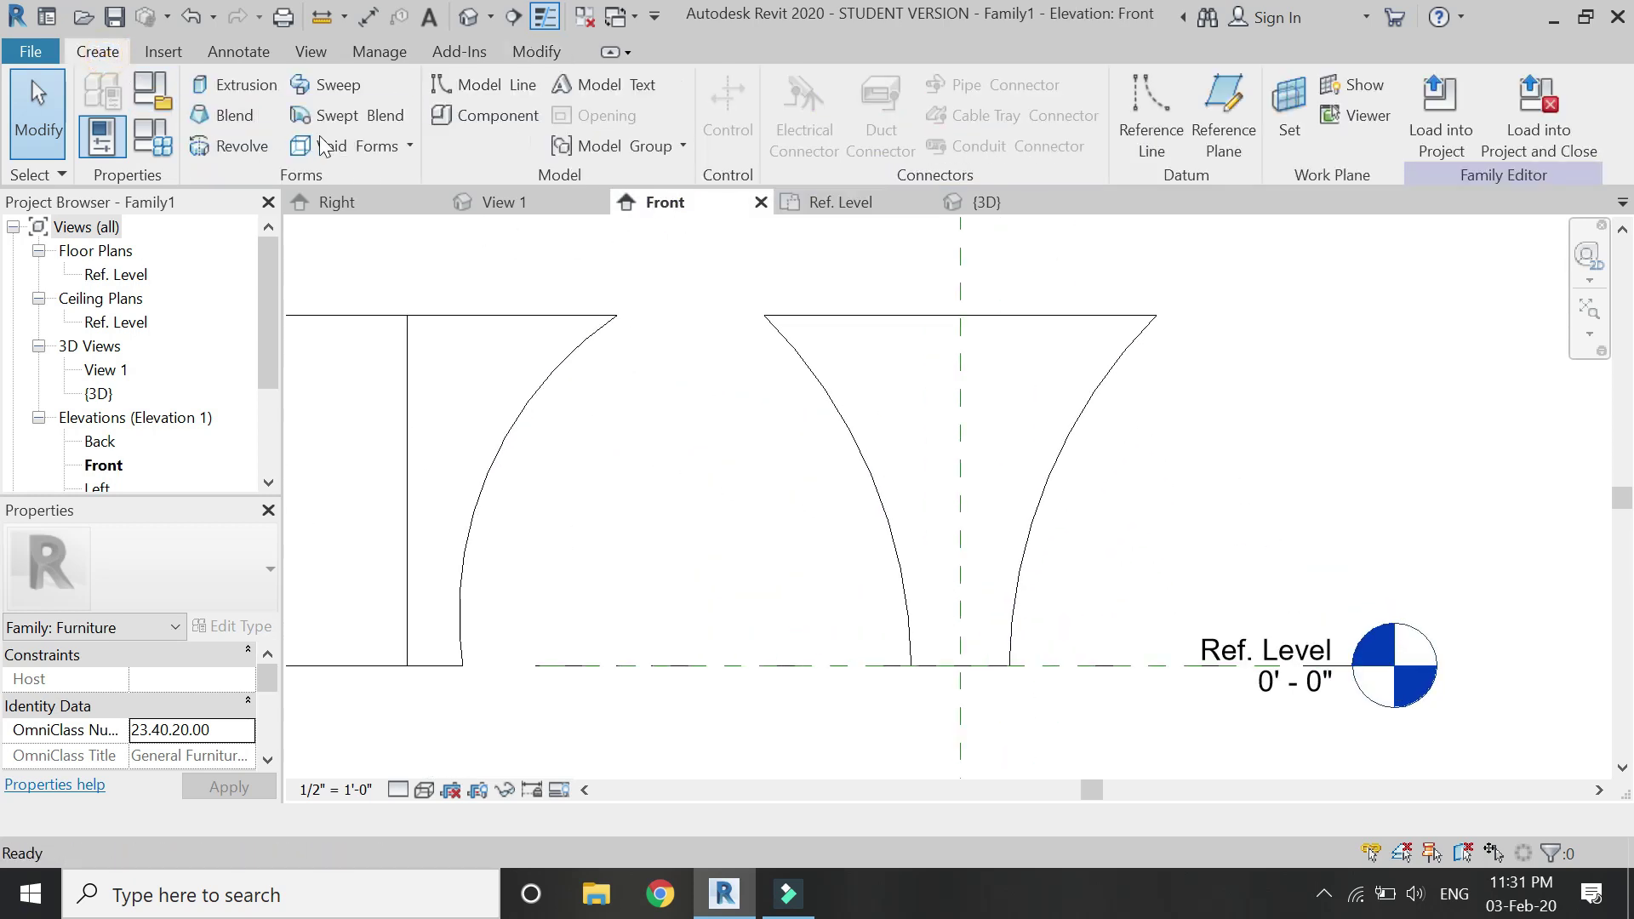
click(351, 145)
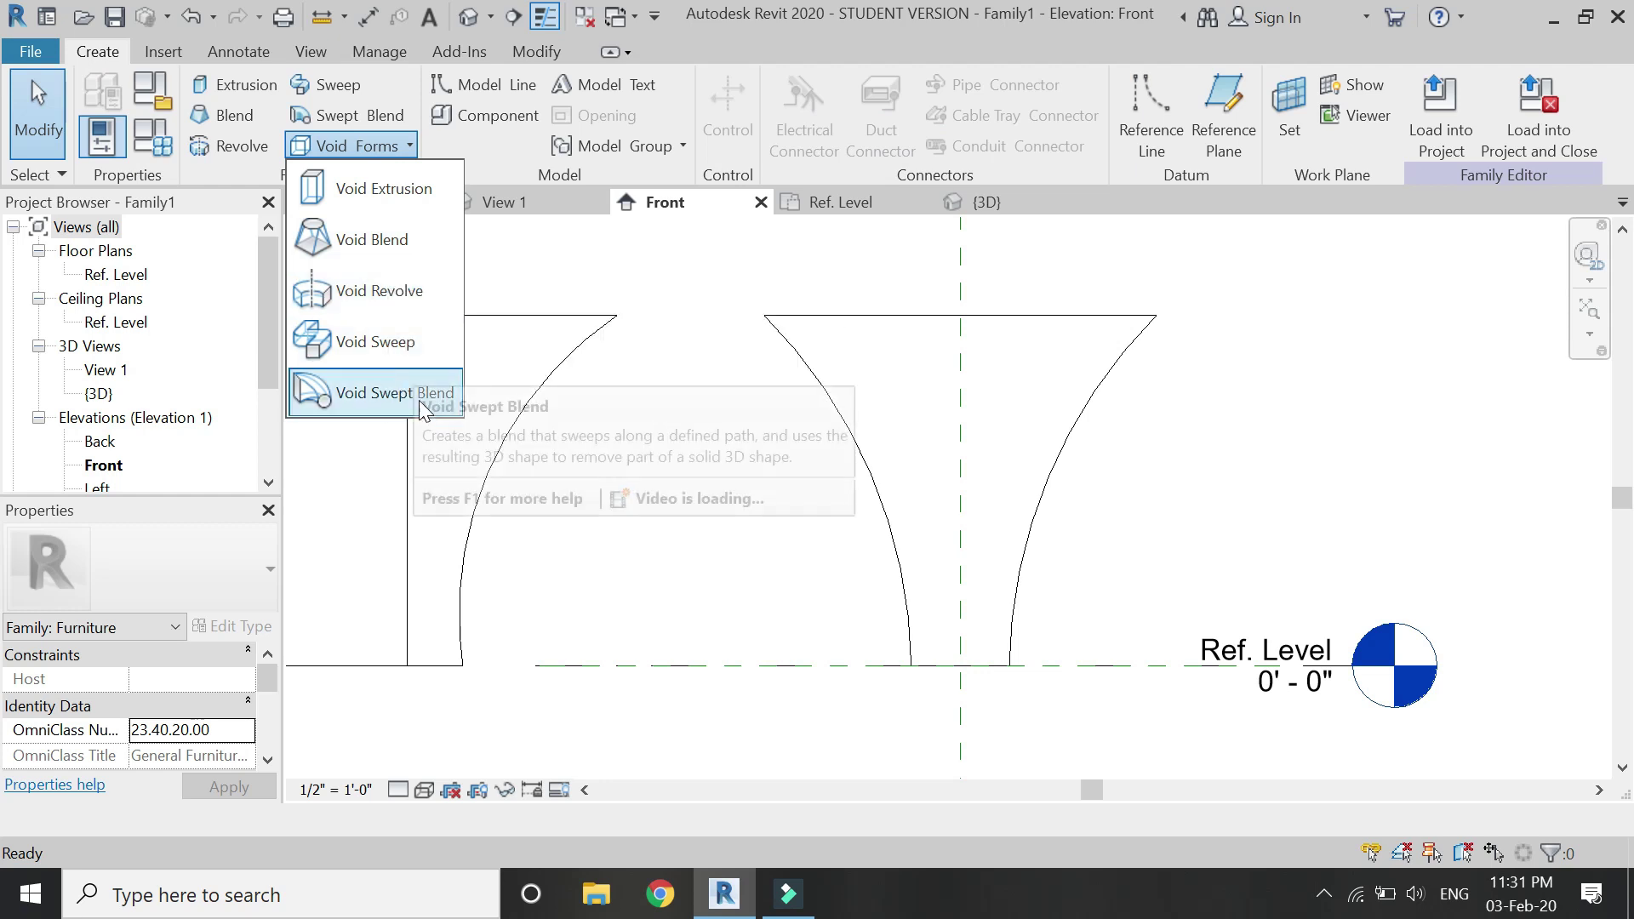
click(400, 289)
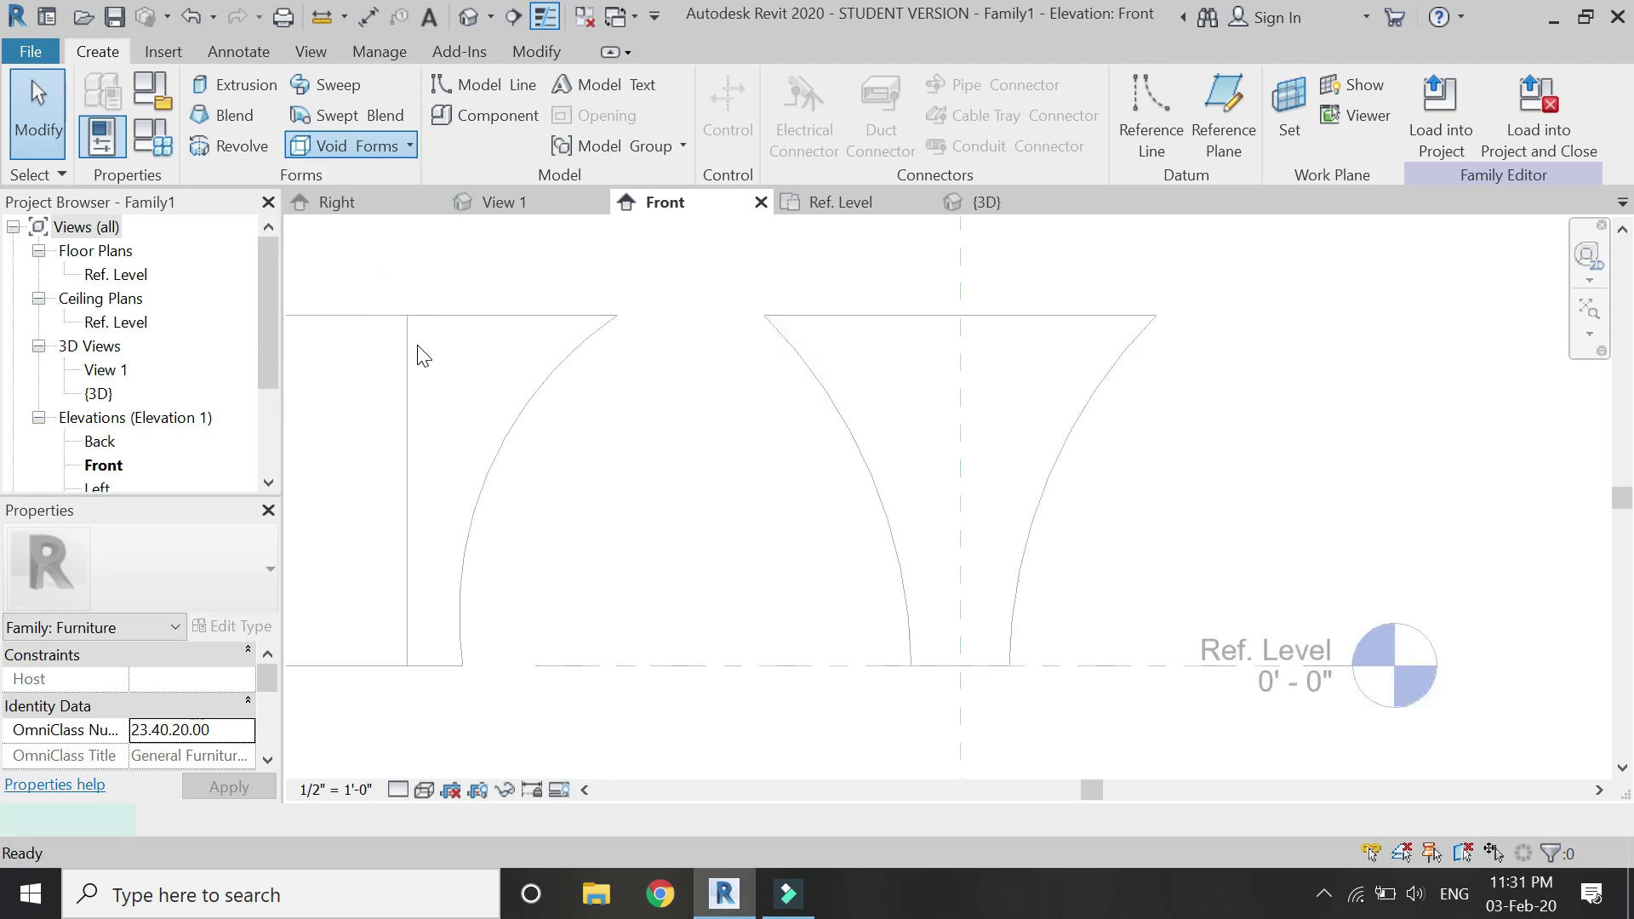
click(959, 317)
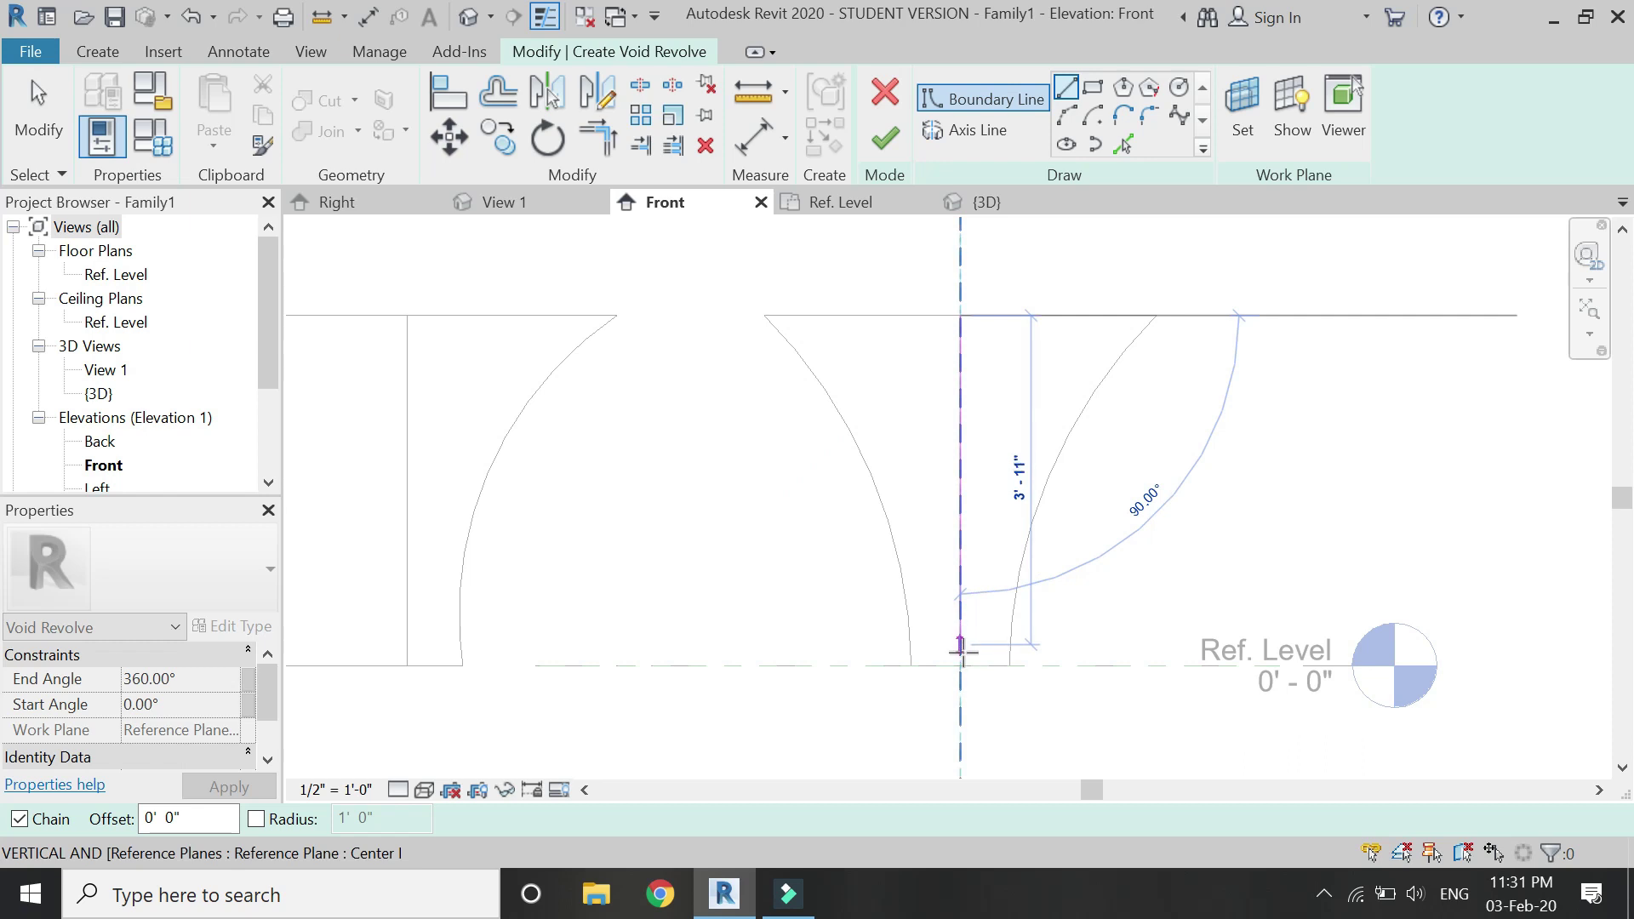
click(959, 662)
scroll(959, 662, up, 3)
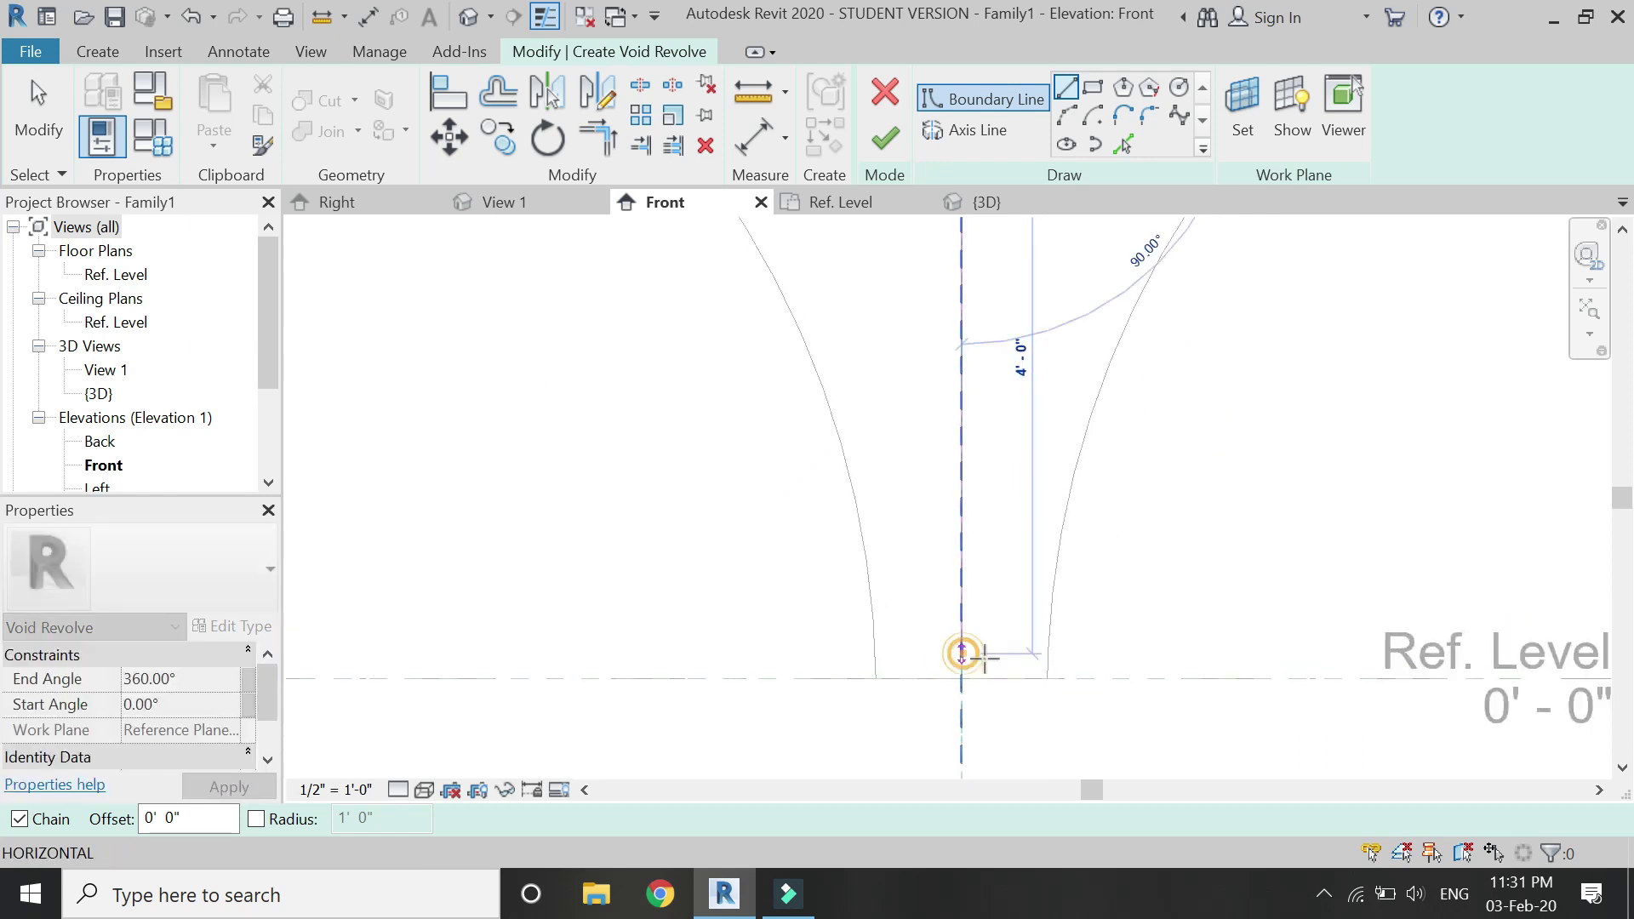
click(1032, 653)
scroll(919, 686, down, 2)
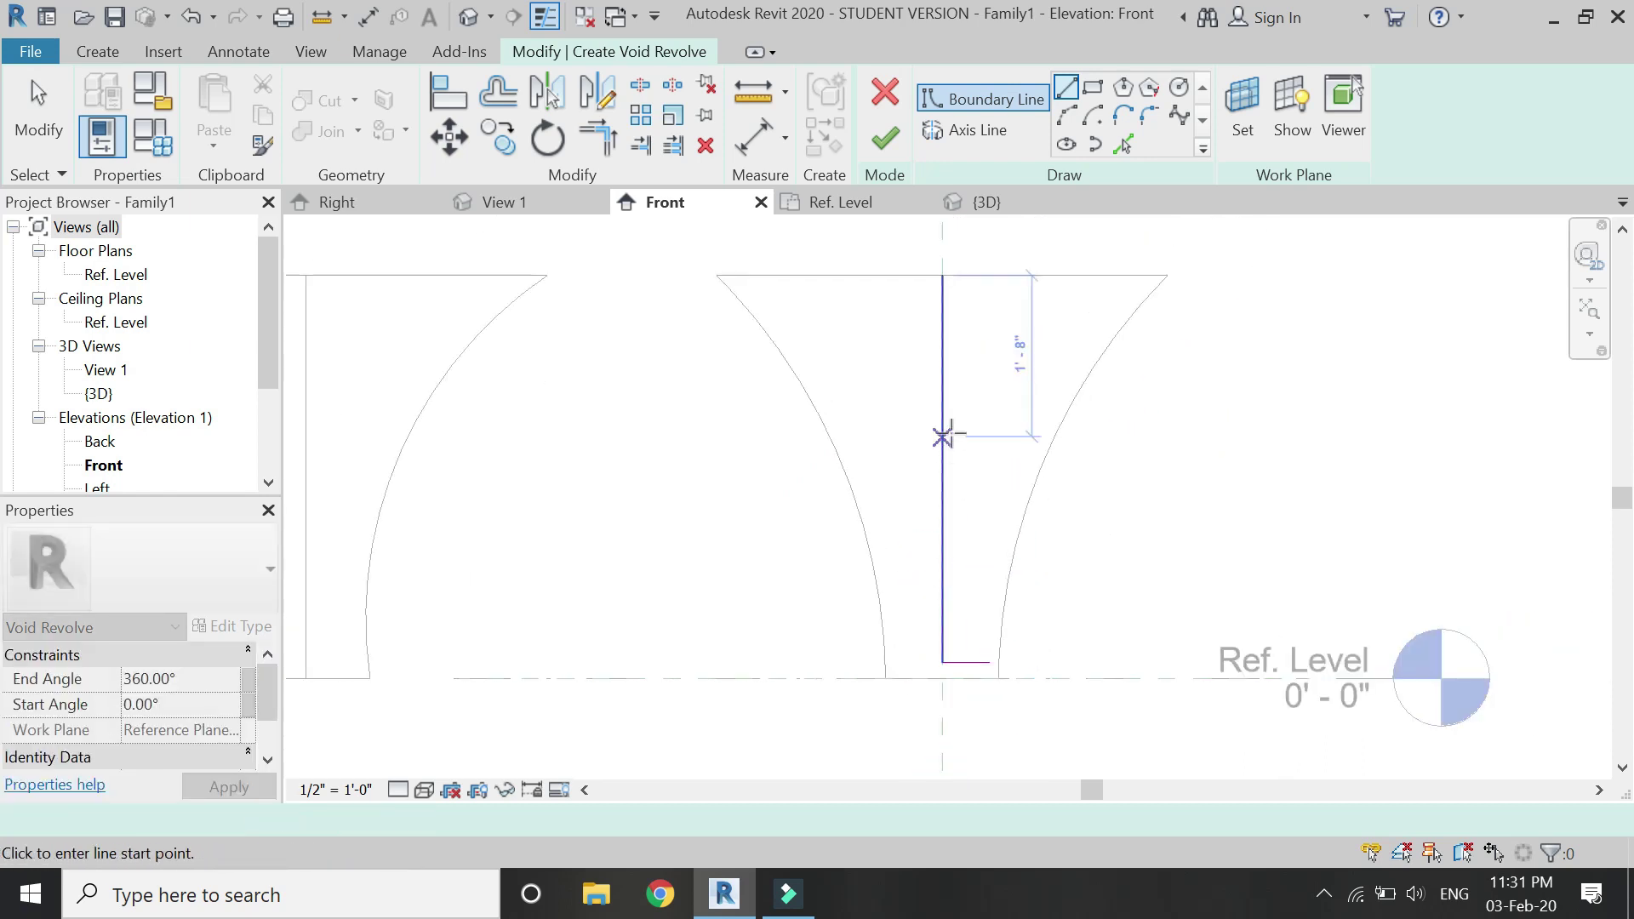
click(1142, 275)
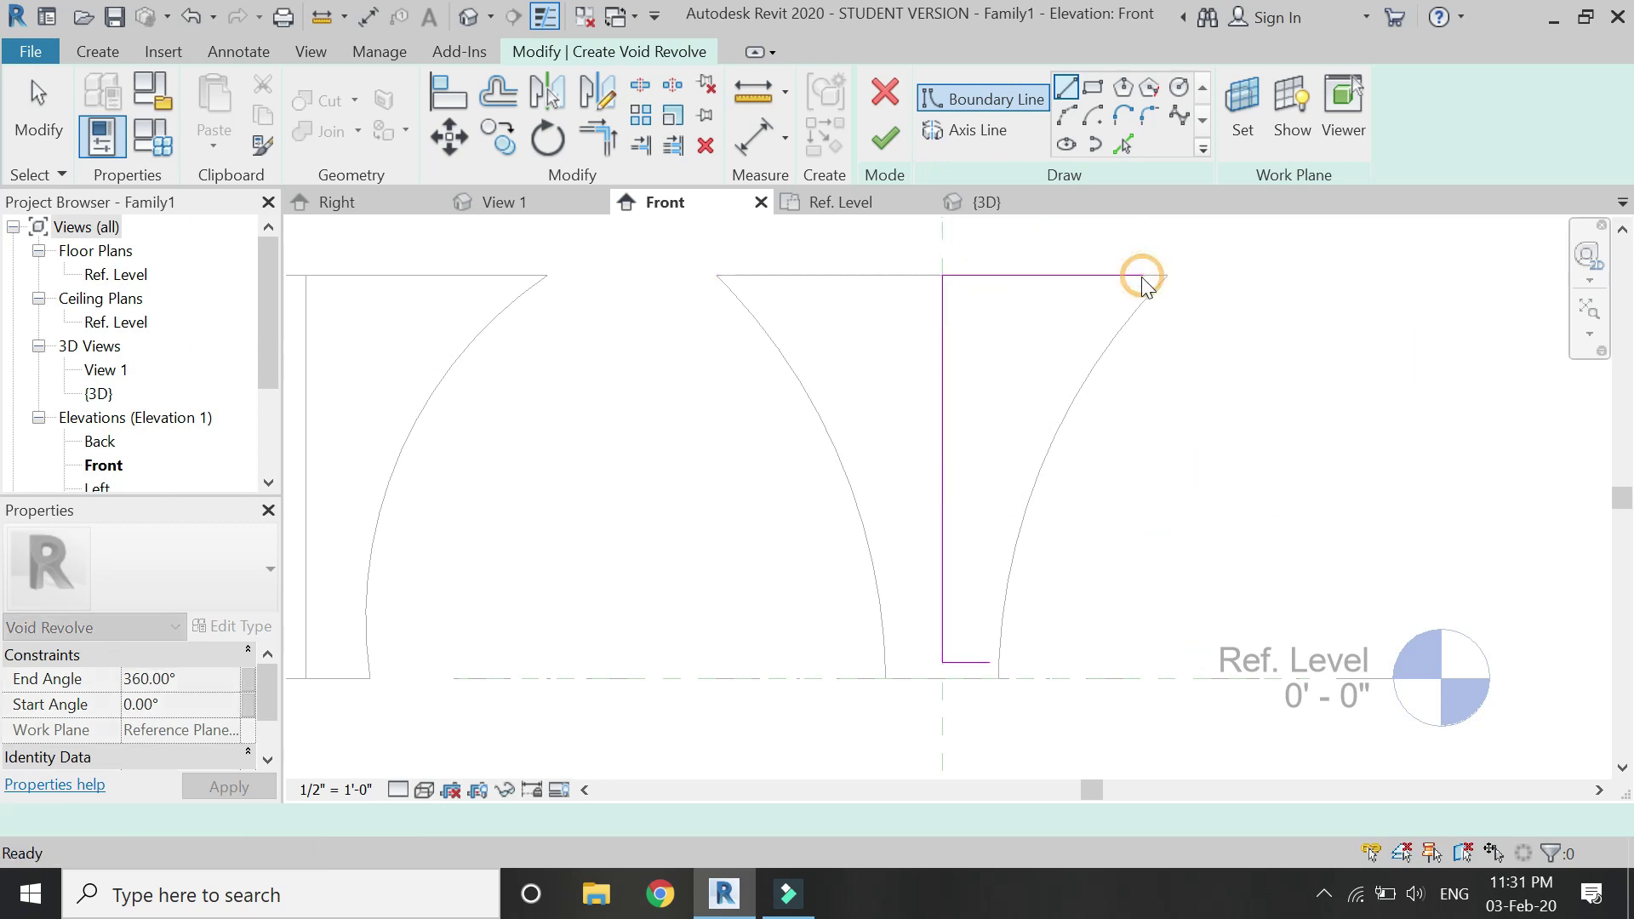
Draw an arc following the funnel wall and offset it 2" inward.
click(1065, 113)
click(998, 678)
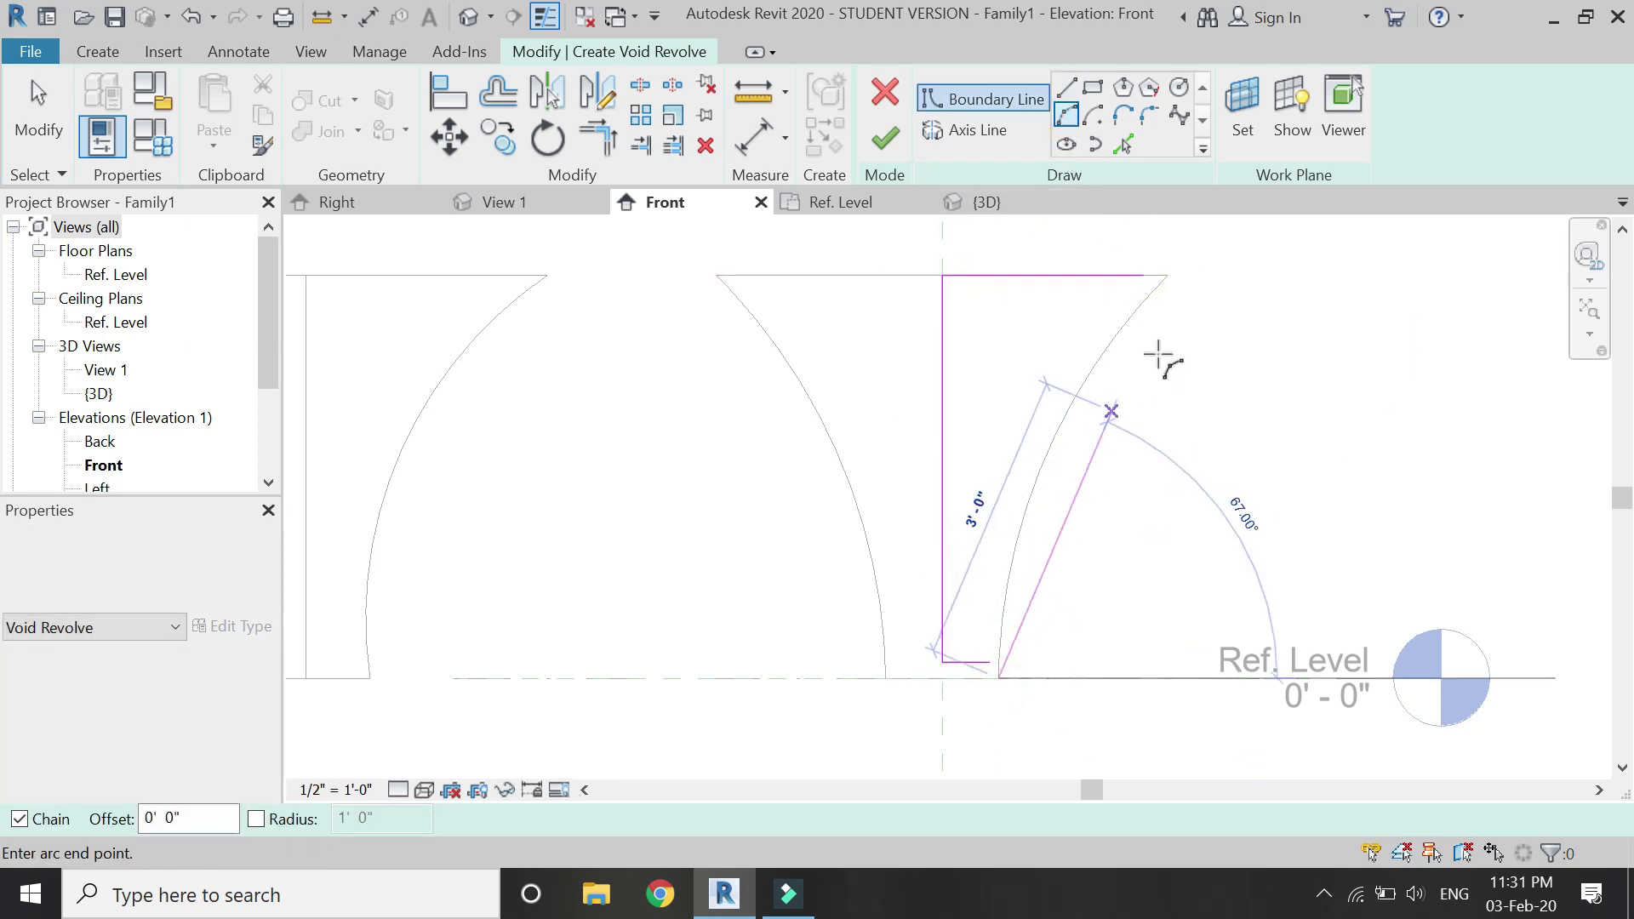
click(1165, 276)
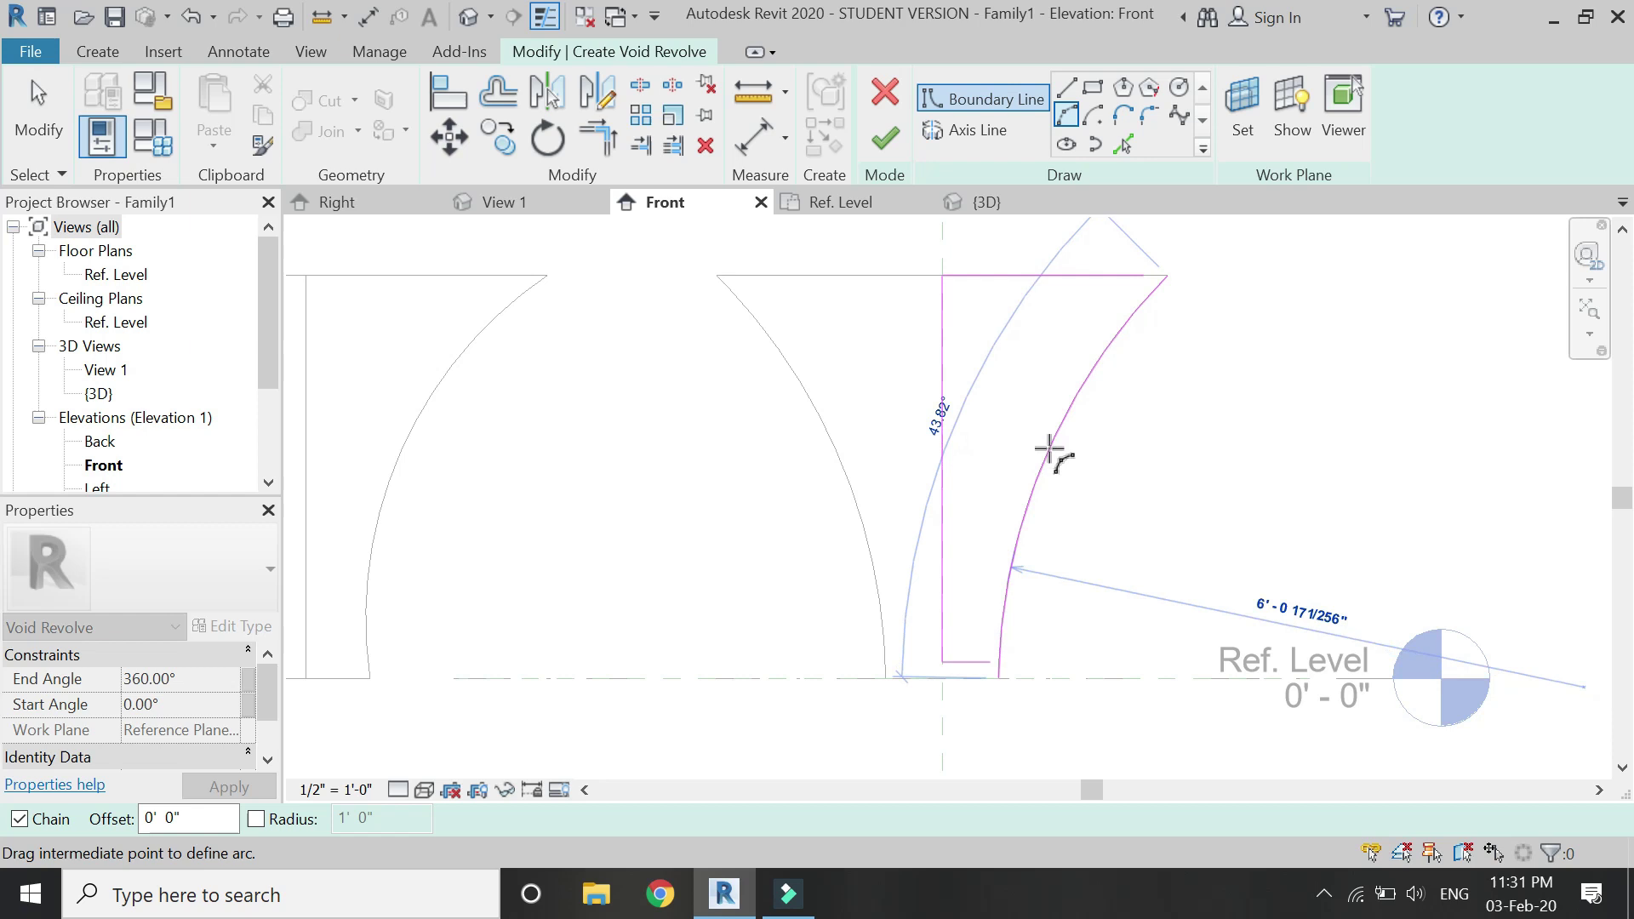
click(1049, 449)
key(Escape)
key(Escape)
key(o)
key(f)
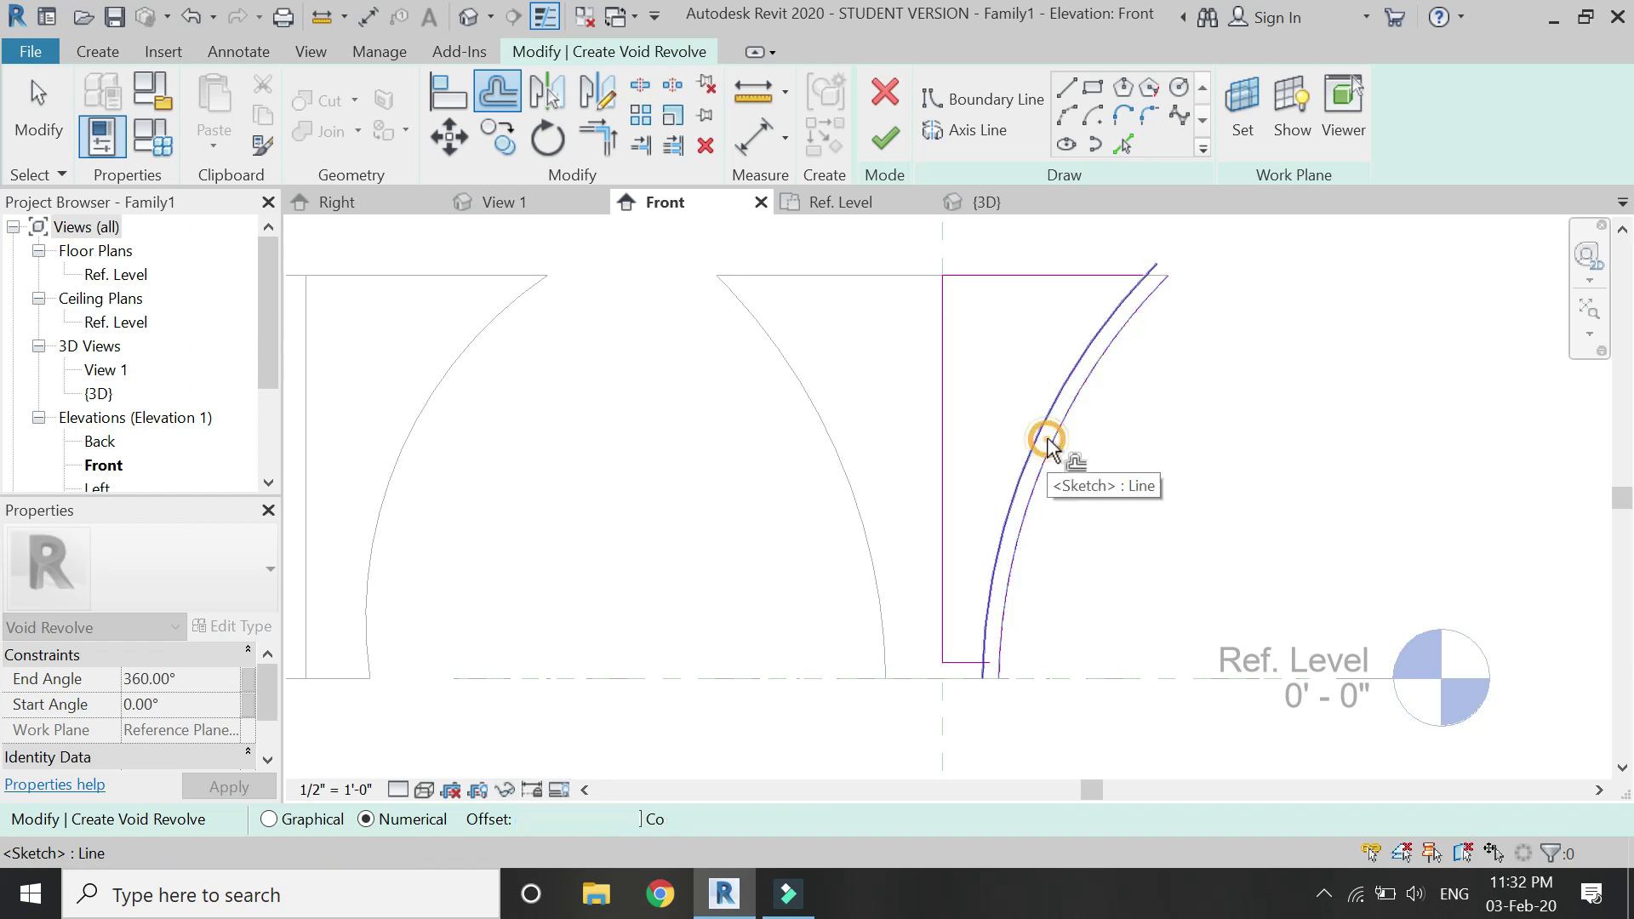
click(1052, 442)
key(Escape)
Trim the inner arc to the top line's corner and draw the centre rotation axis.
click(1060, 435)
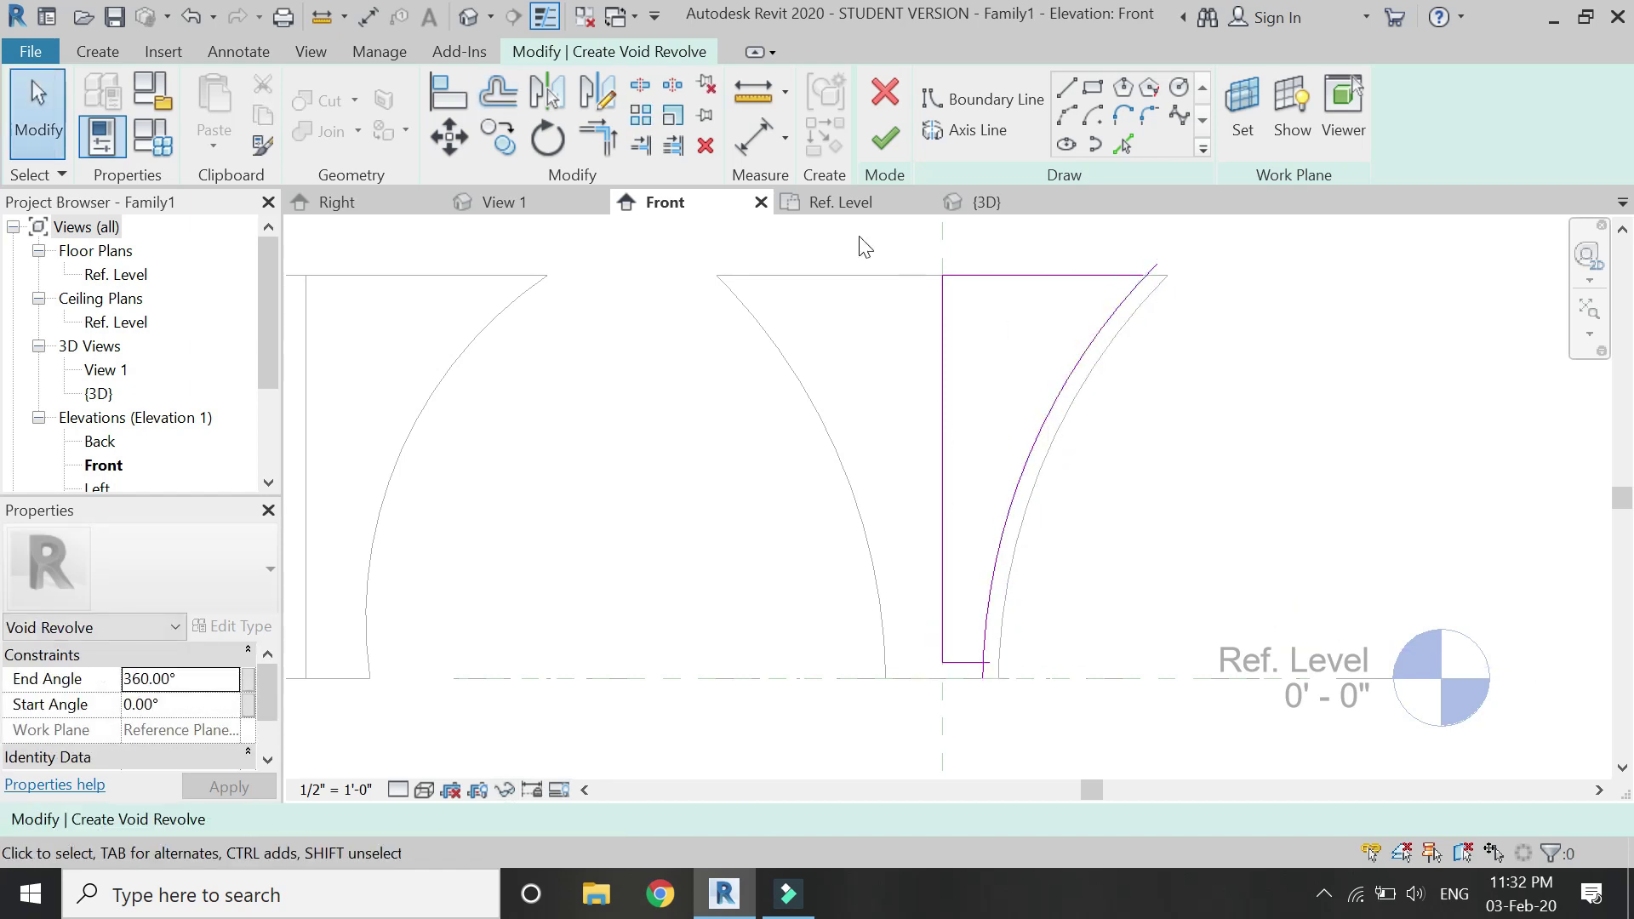
key(t)
key(r)
click(1079, 276)
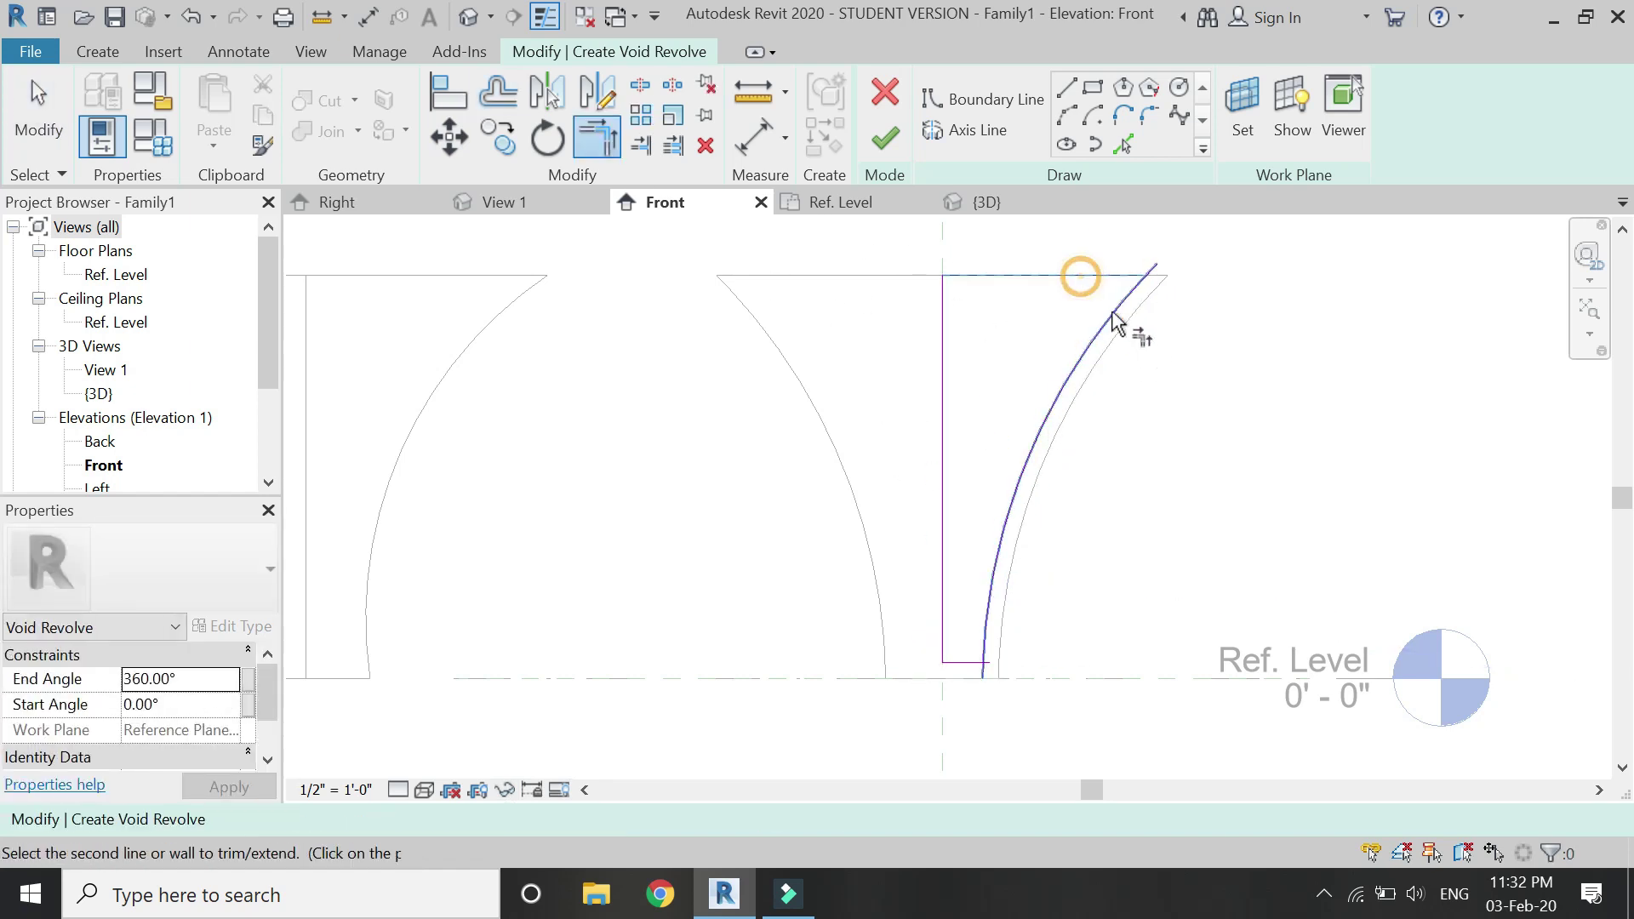
click(992, 579)
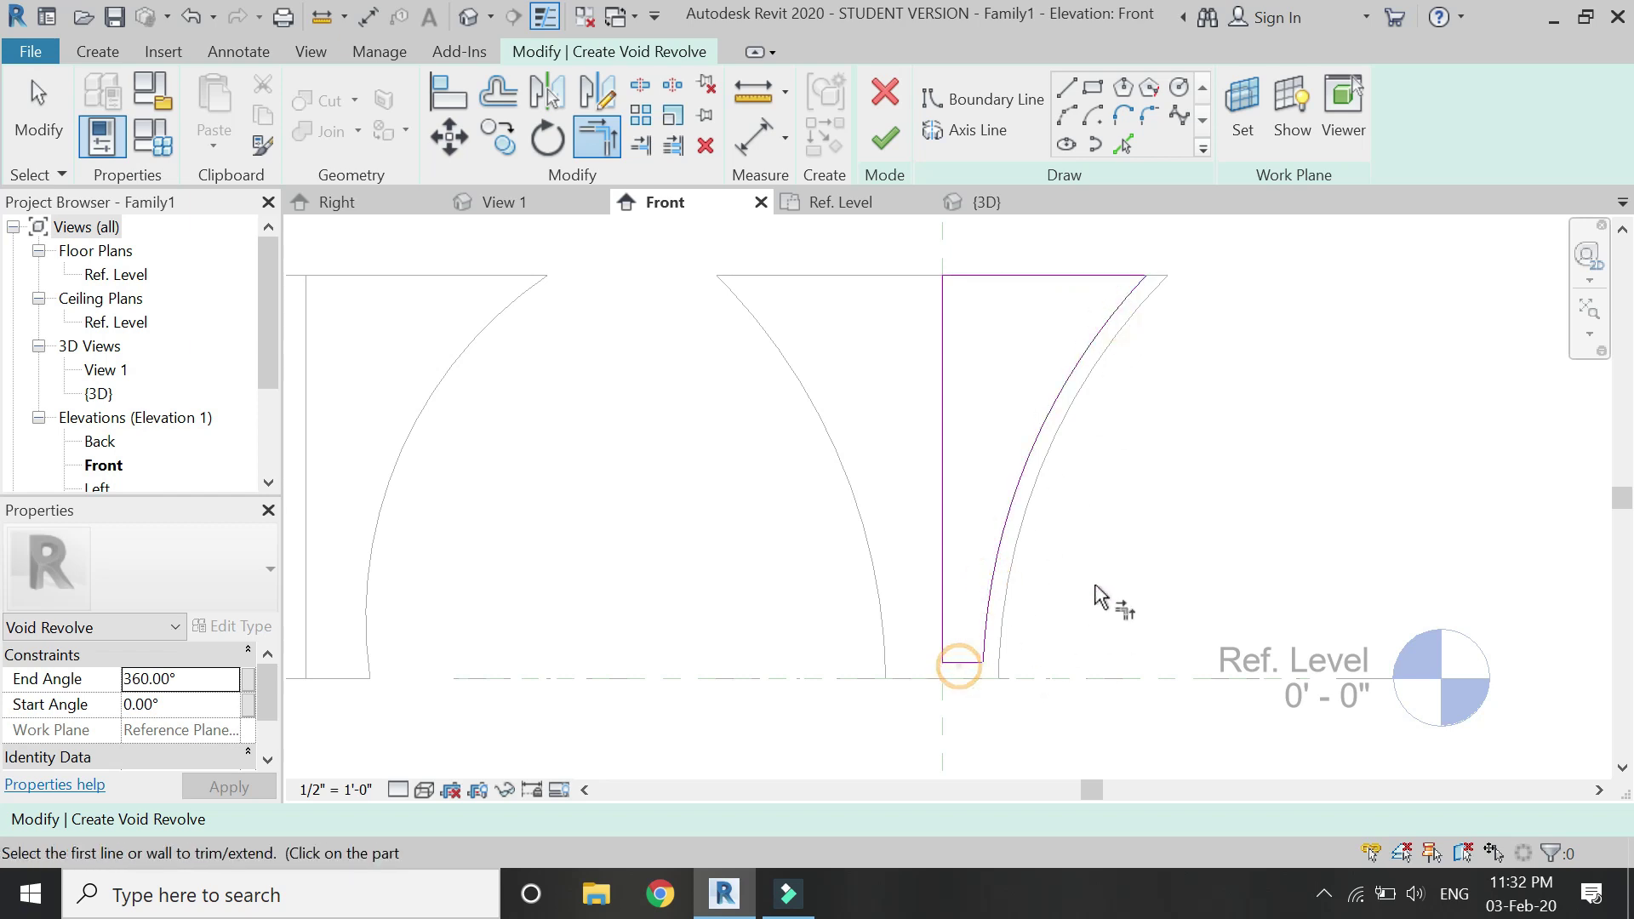
key(Escape)
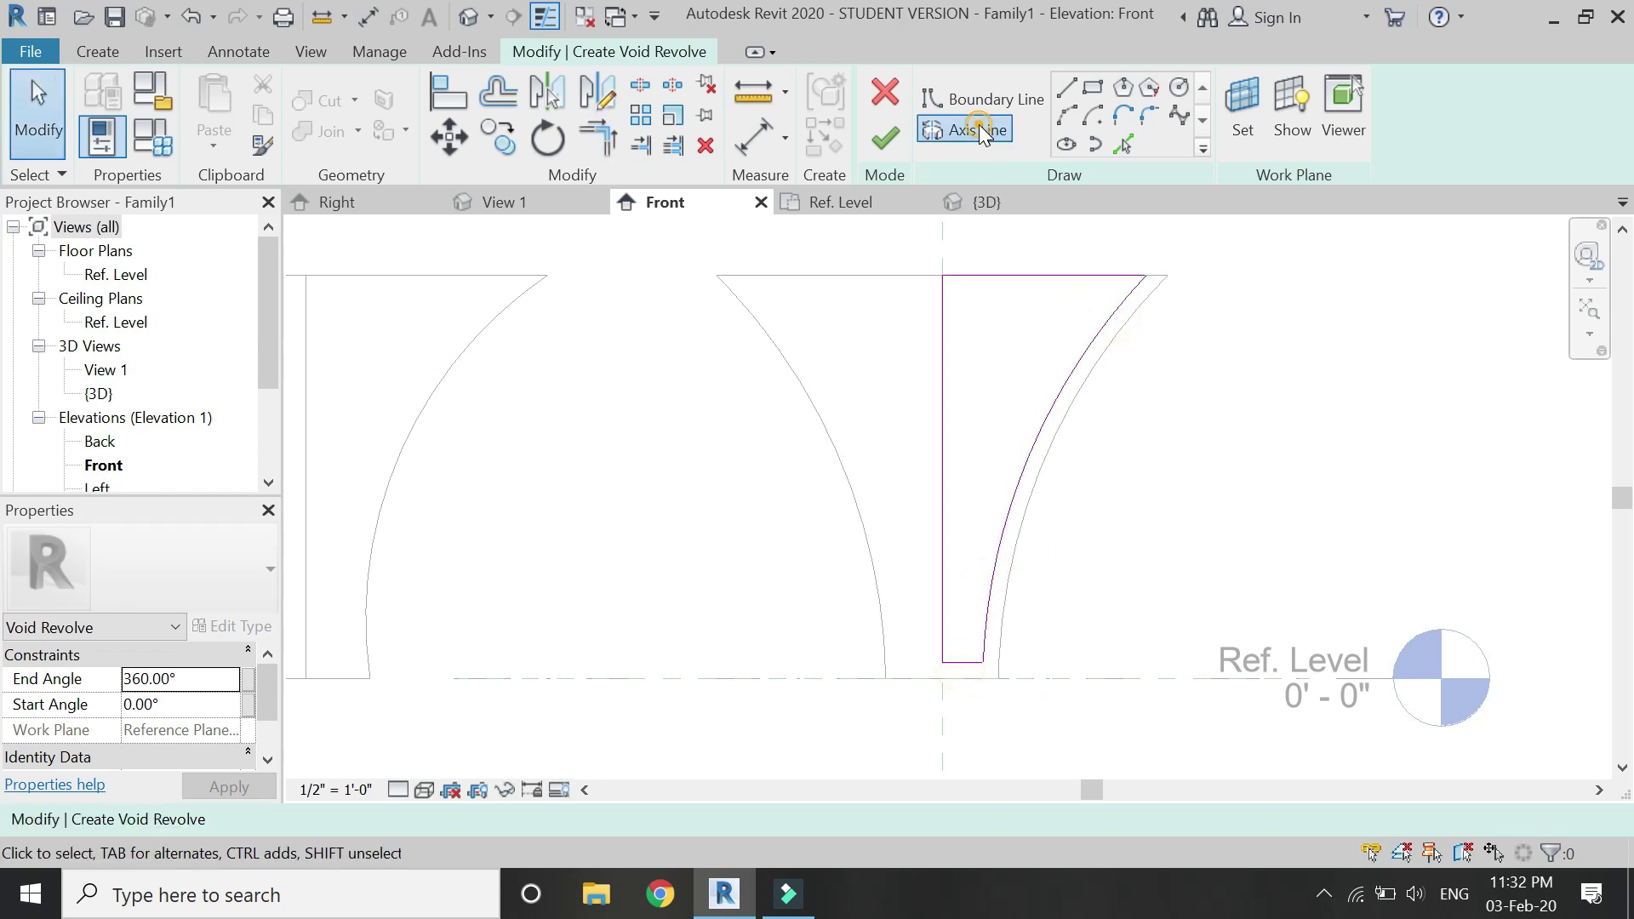
click(979, 130)
click(942, 242)
click(941, 751)
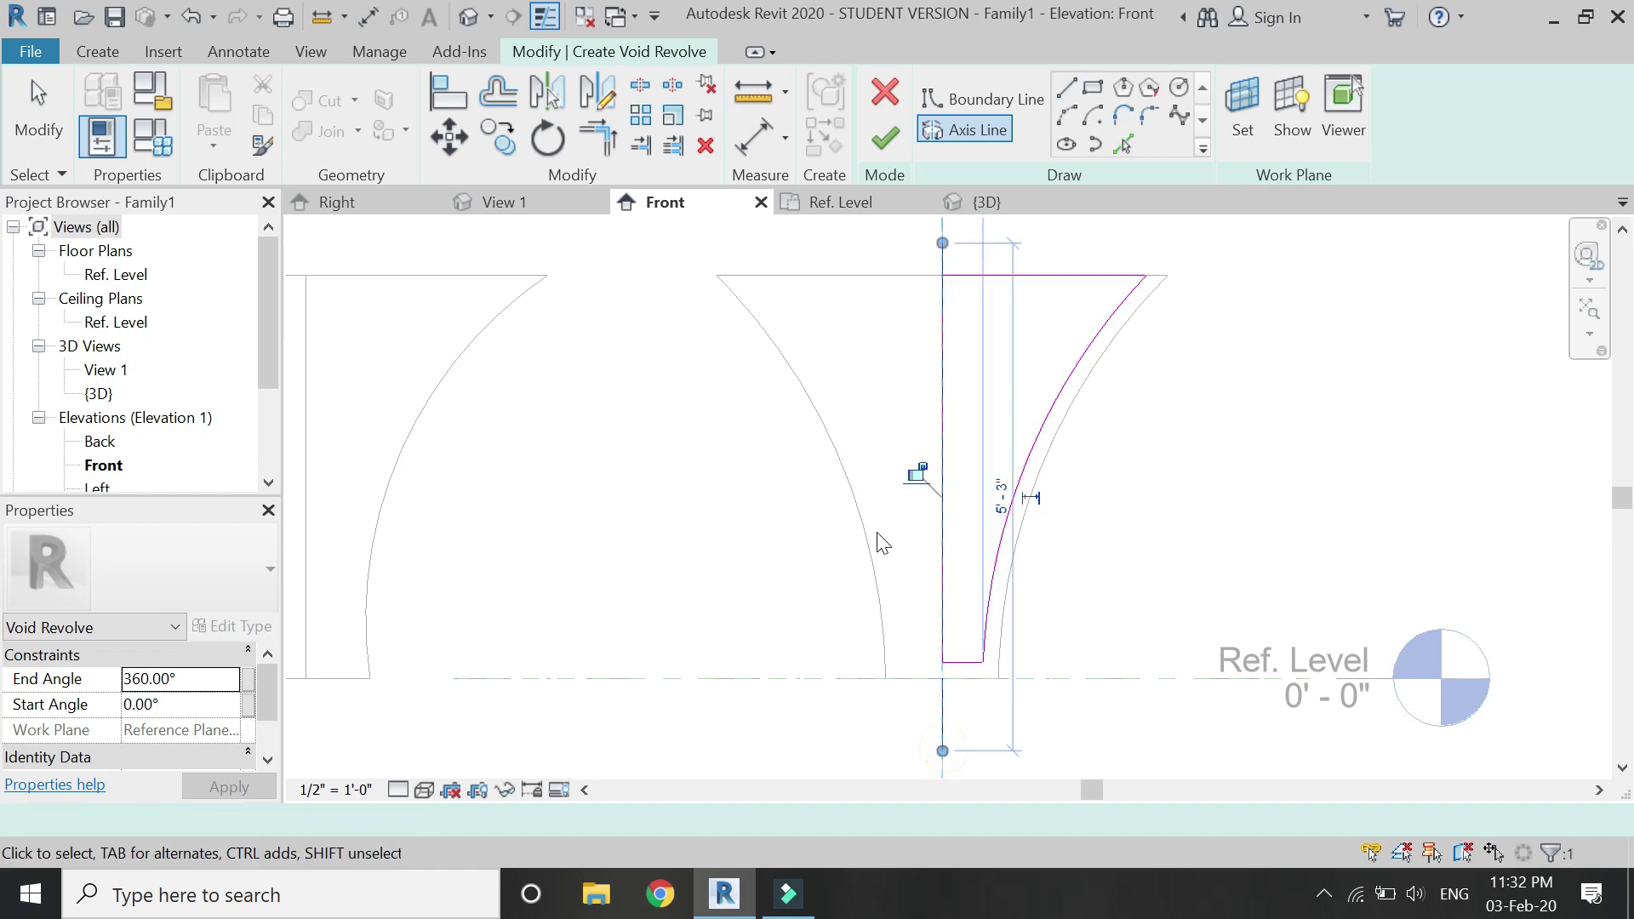
Finish the void revolve, inspect the hollowed funnel in 3D, then return to the Ref. Level plan.
click(885, 138)
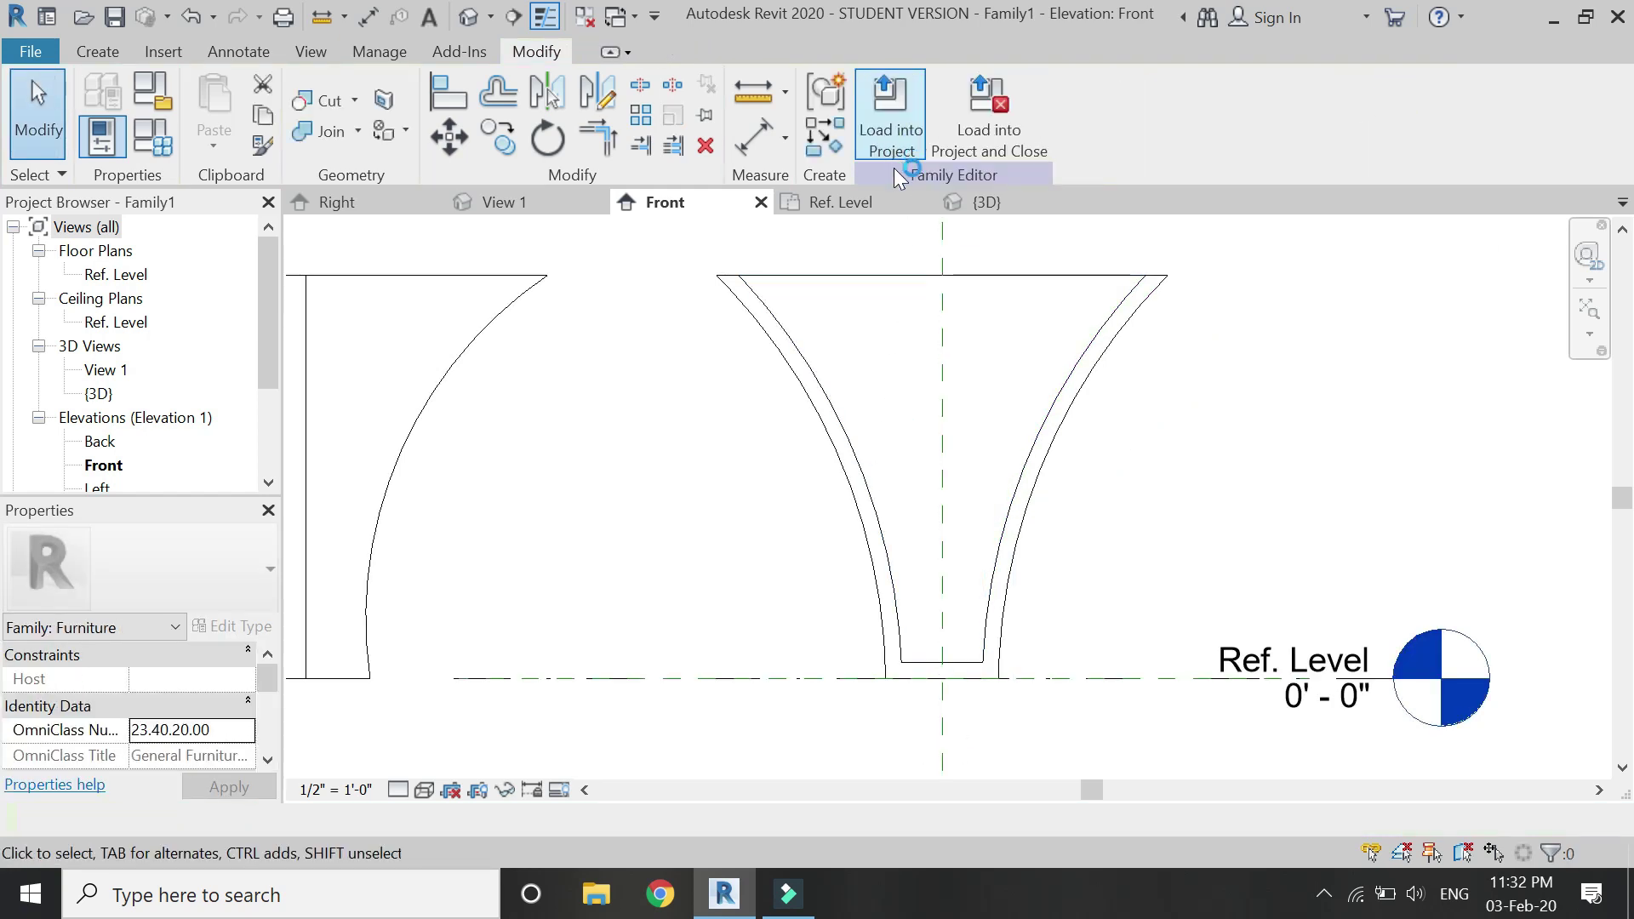
click(1011, 204)
scroll(633, 556, up, 4)
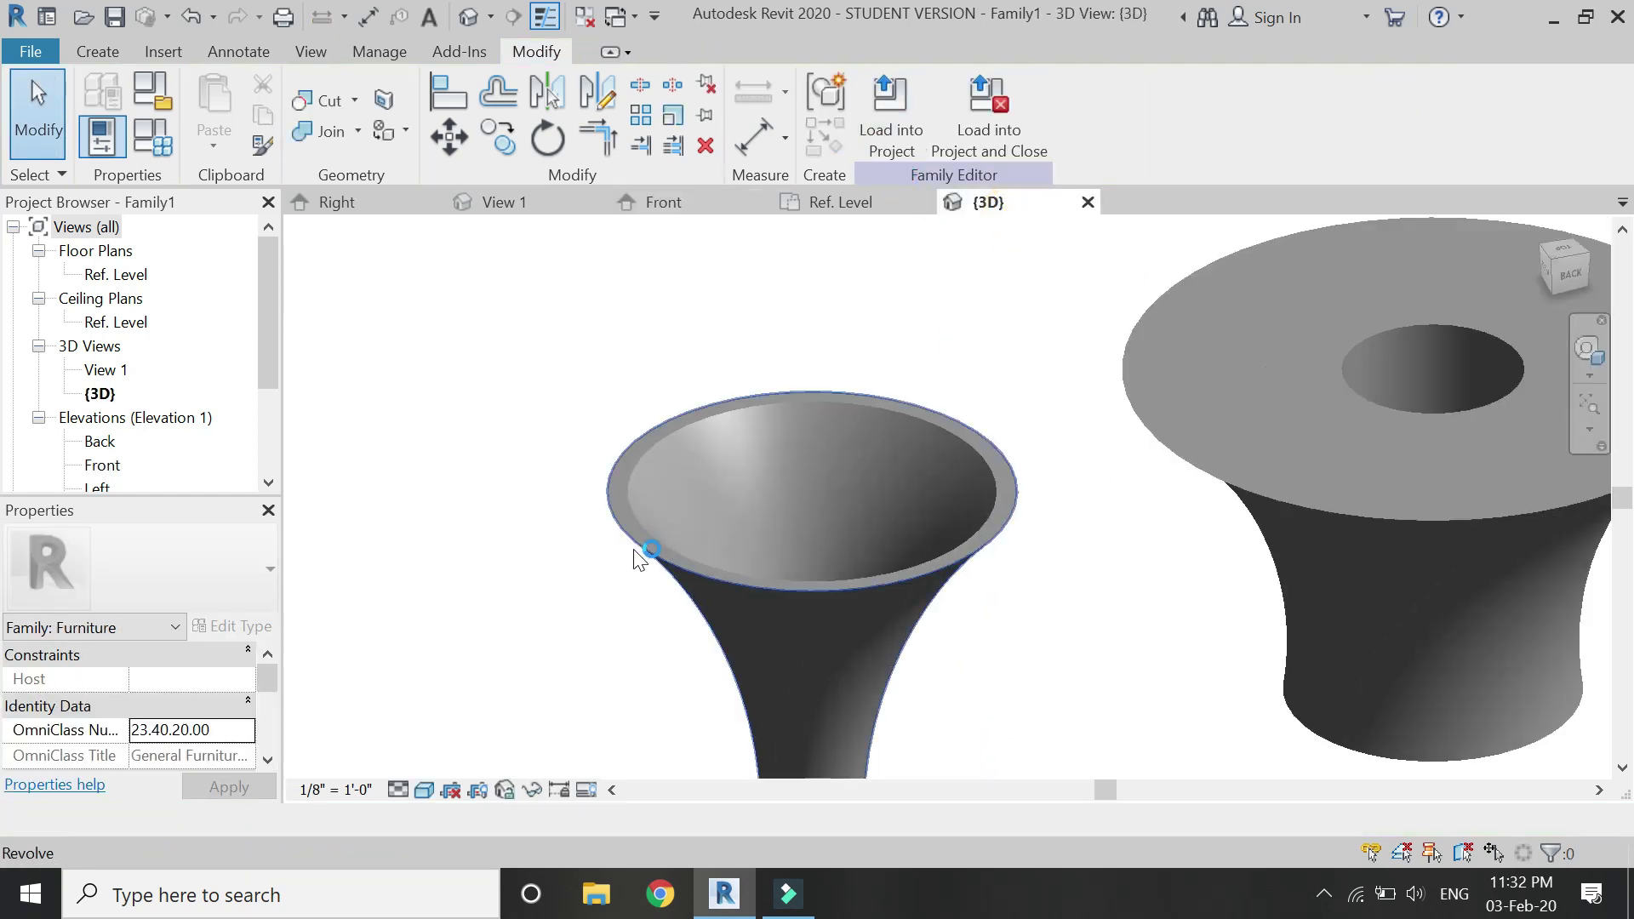
scroll(651, 502, down, 3)
scroll(722, 513, up, 2)
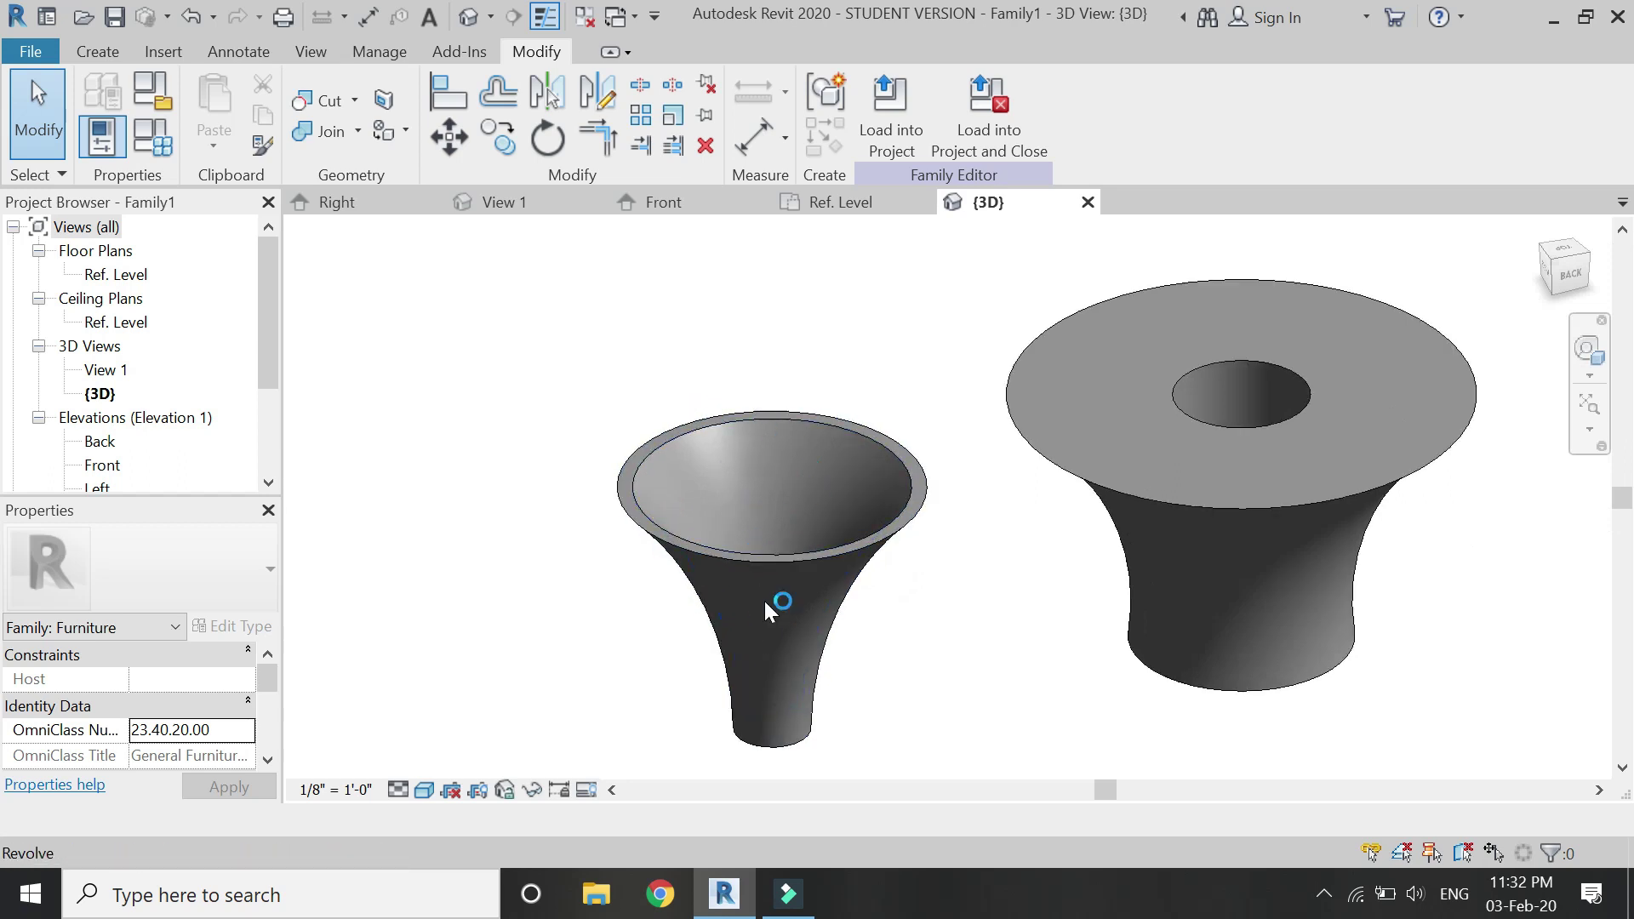
scroll(752, 468, down, 1)
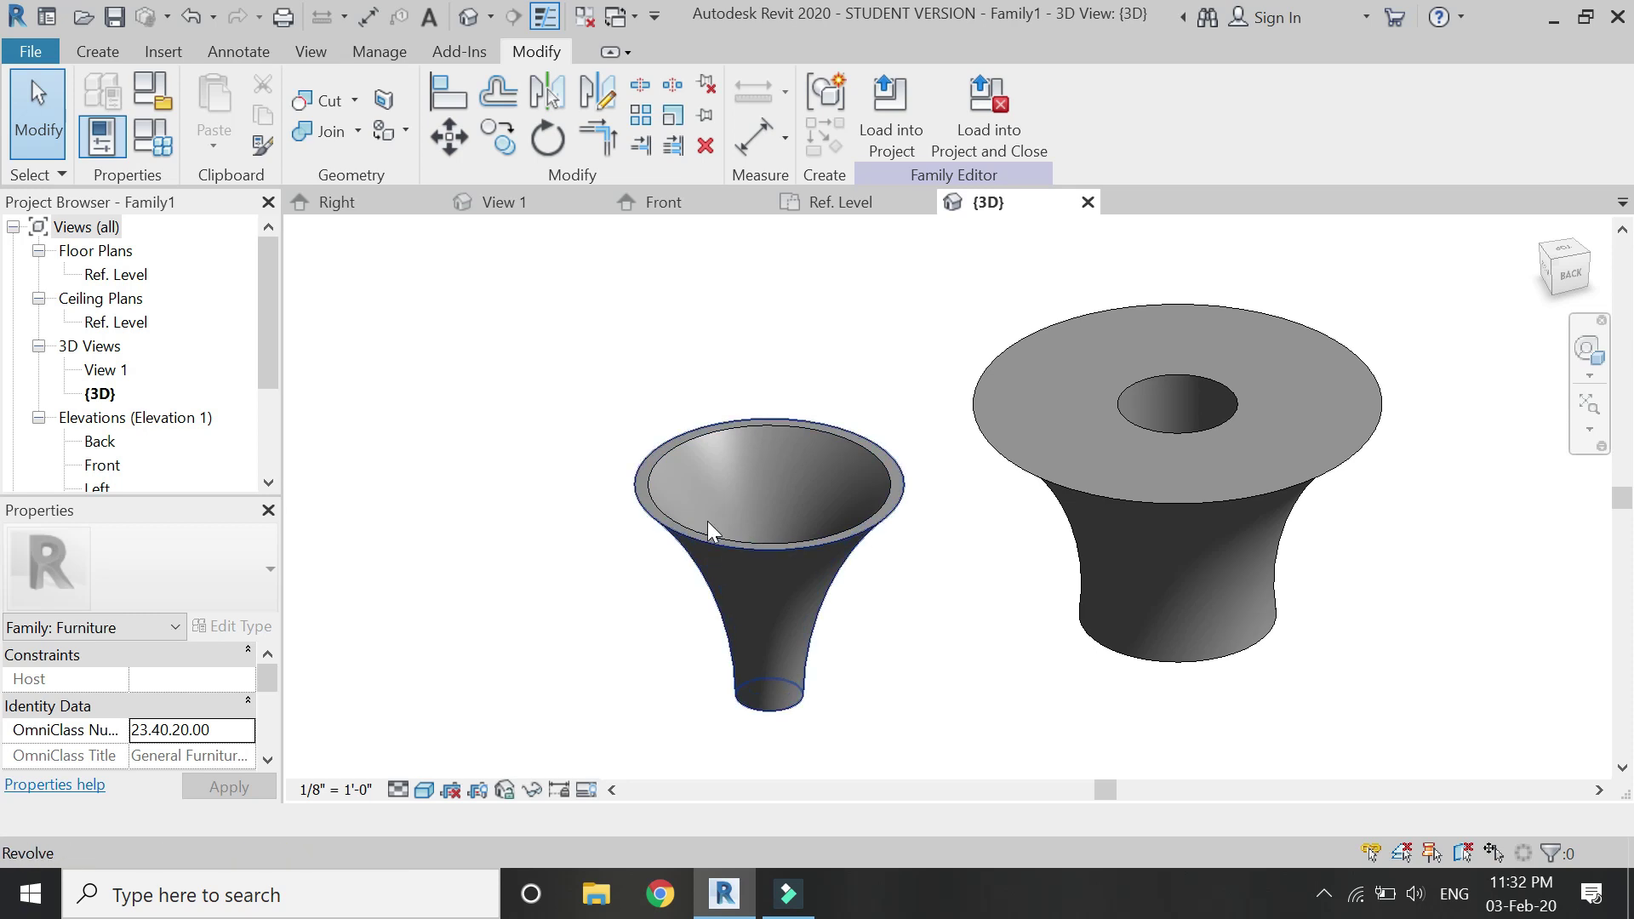
click(820, 210)
scroll(650, 430, up, 2)
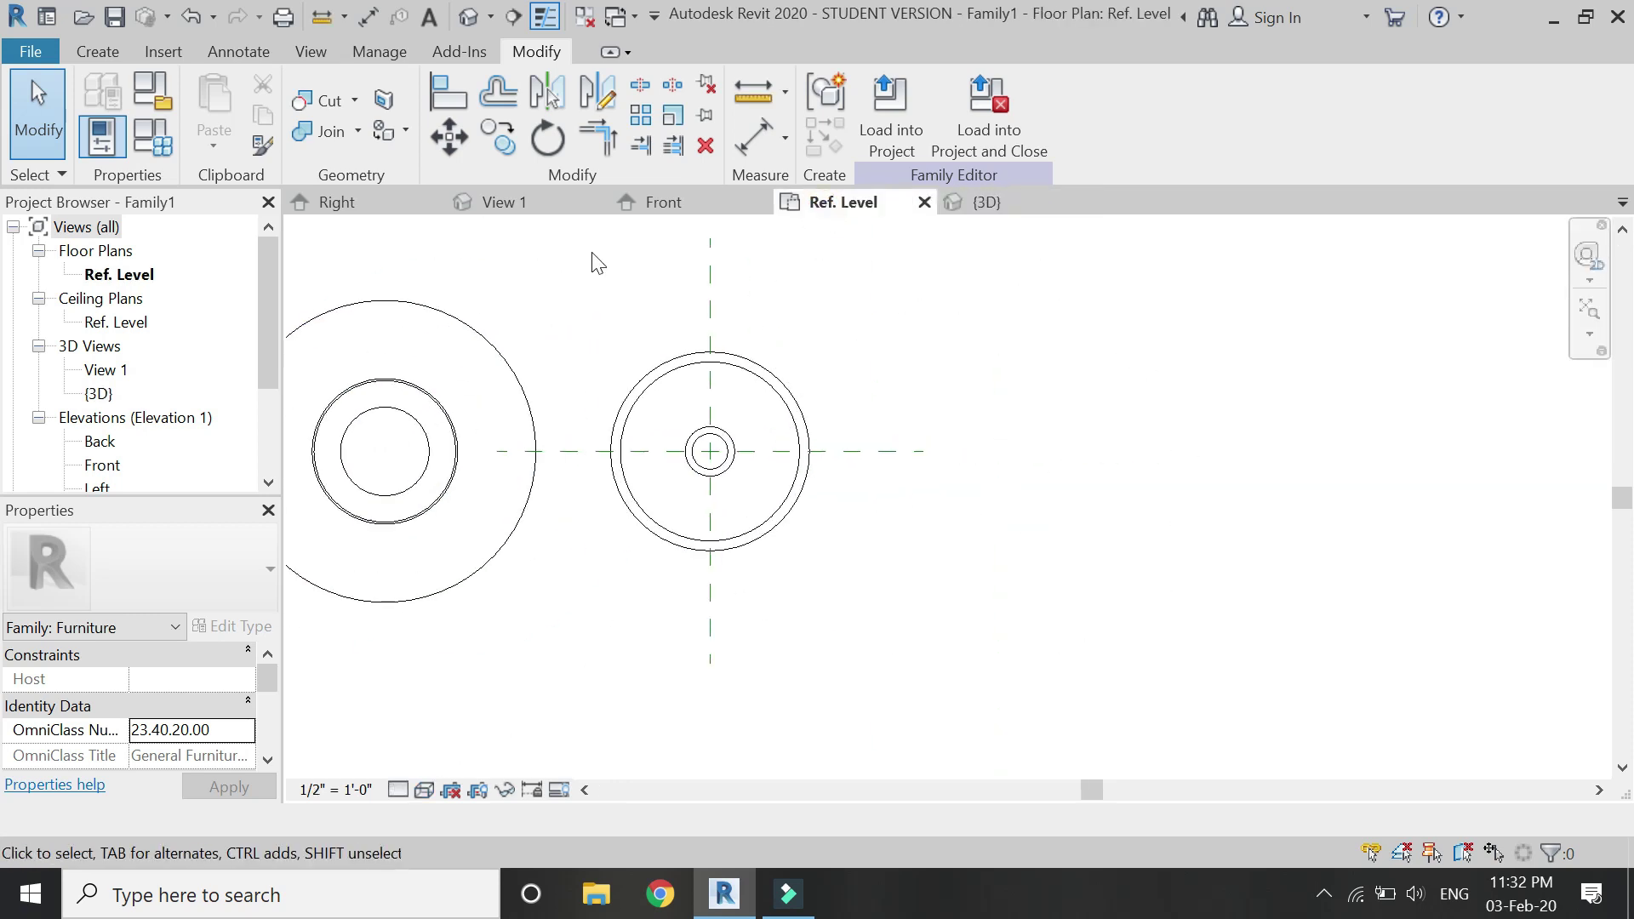
Start a new revolve and sketch a closed right-triangle profile beside the funnel.
click(98, 53)
click(225, 146)
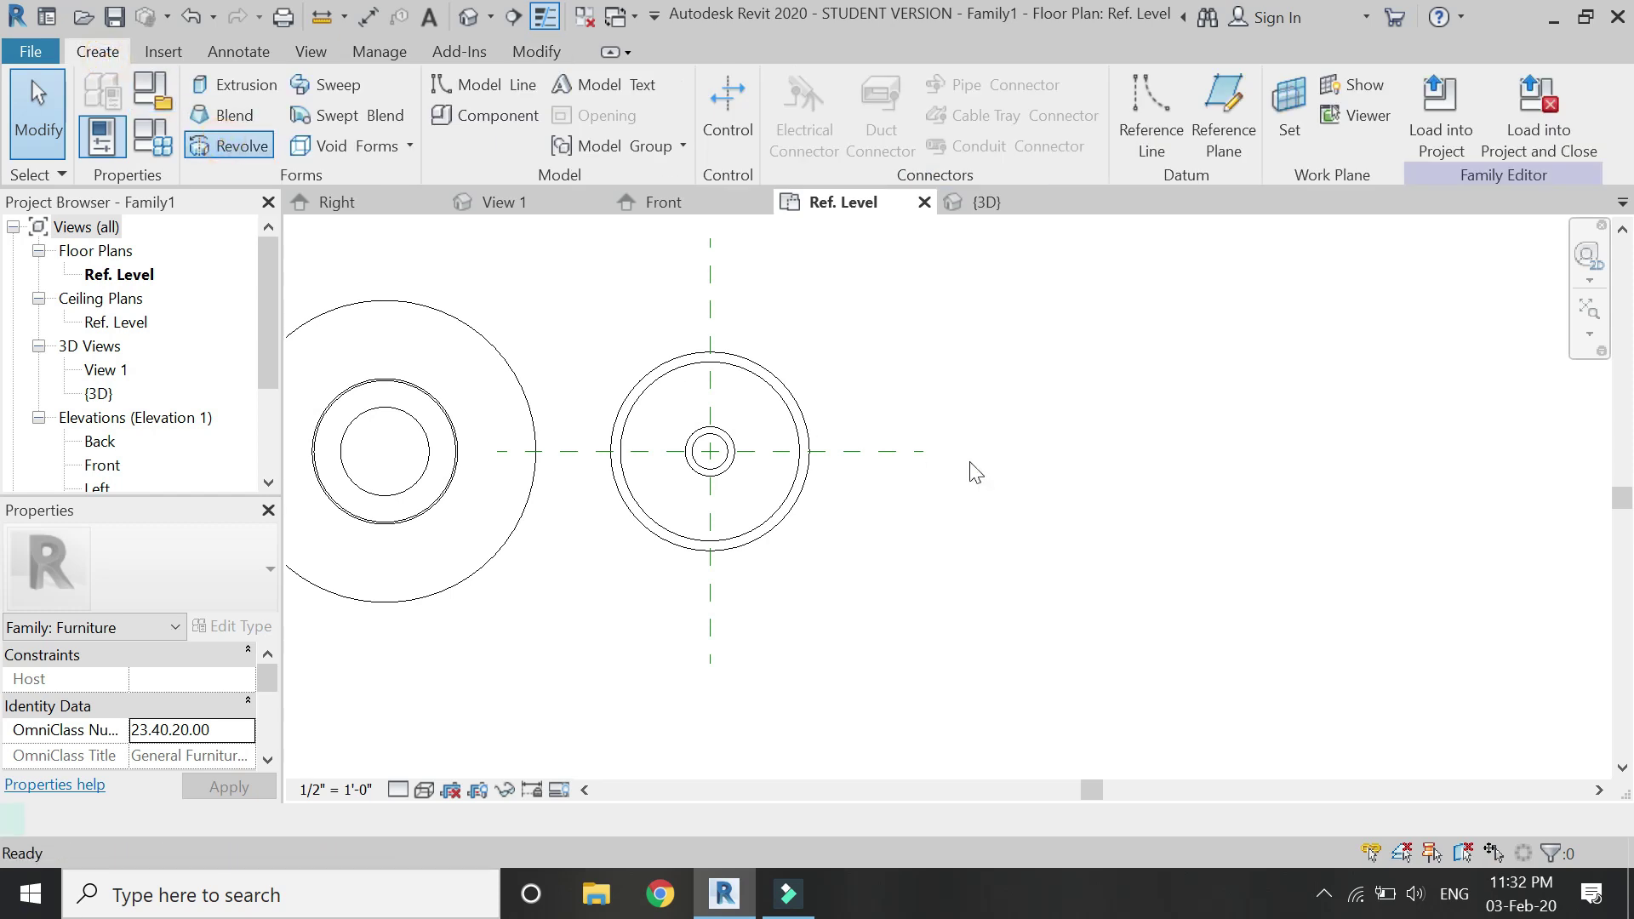
scroll(1123, 425, up, 2)
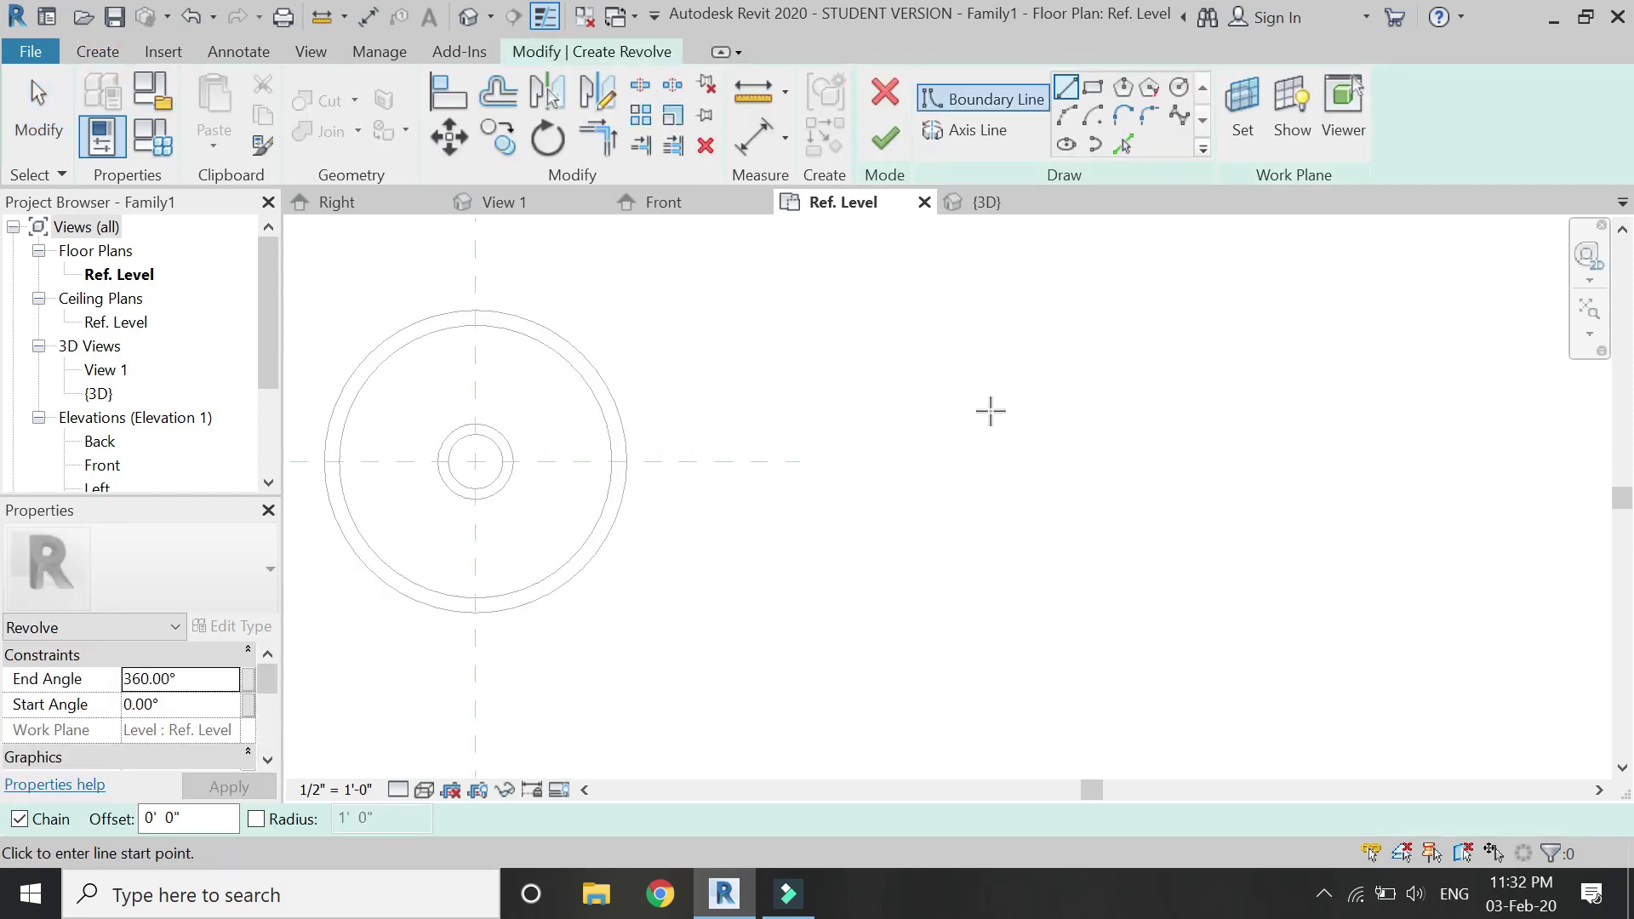
scroll(990, 411, up, 1)
click(1047, 350)
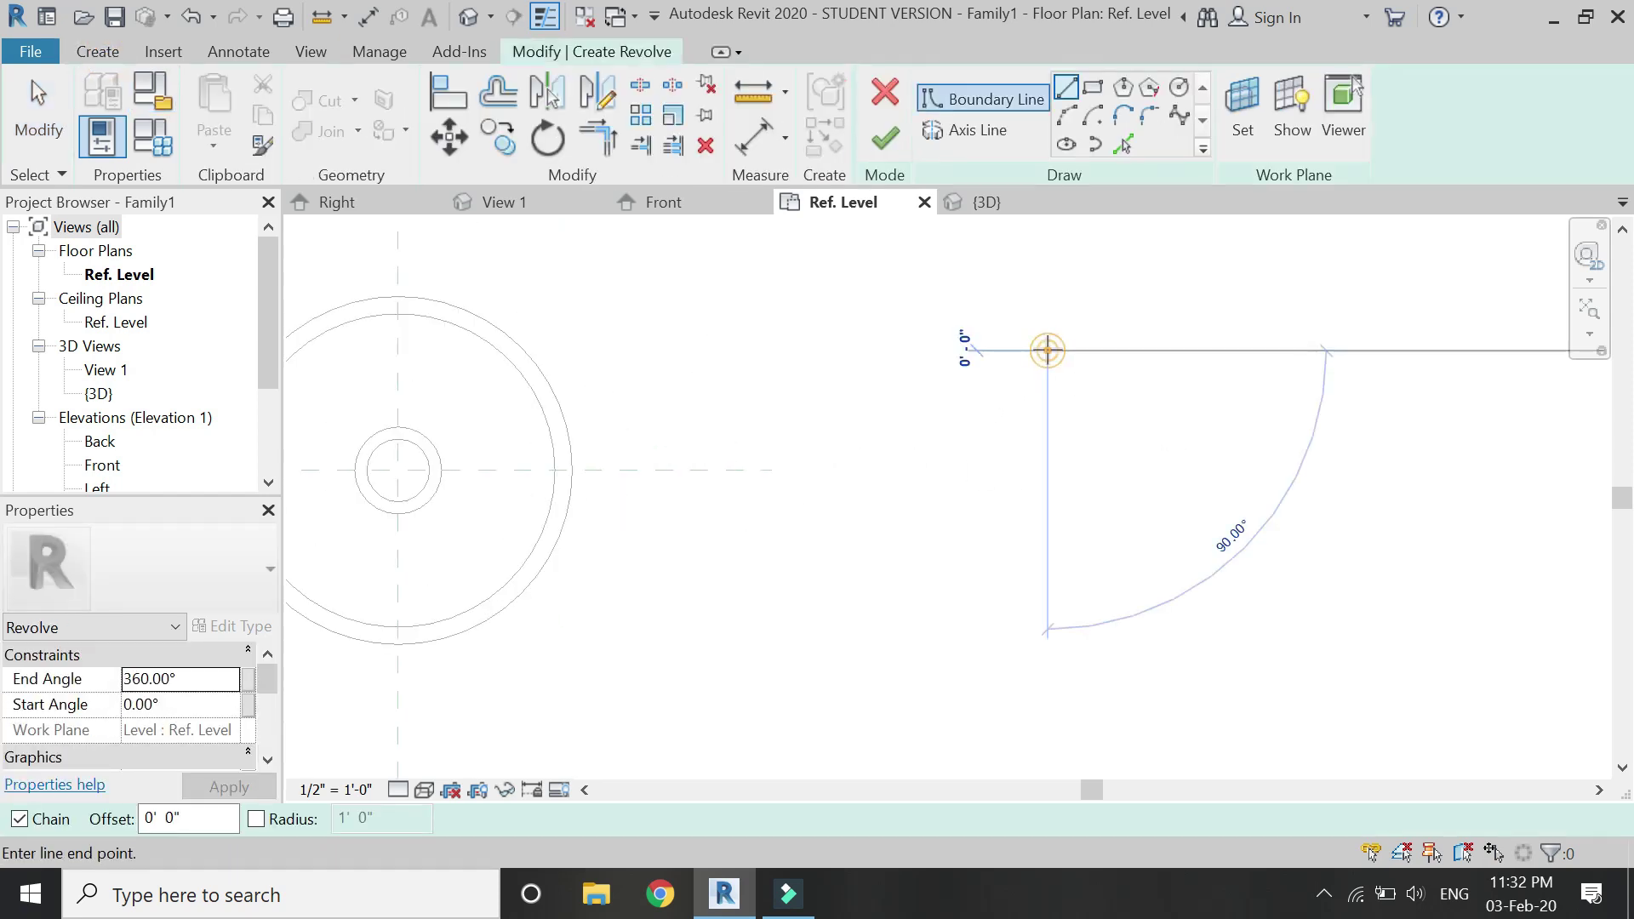
click(1047, 456)
click(1183, 456)
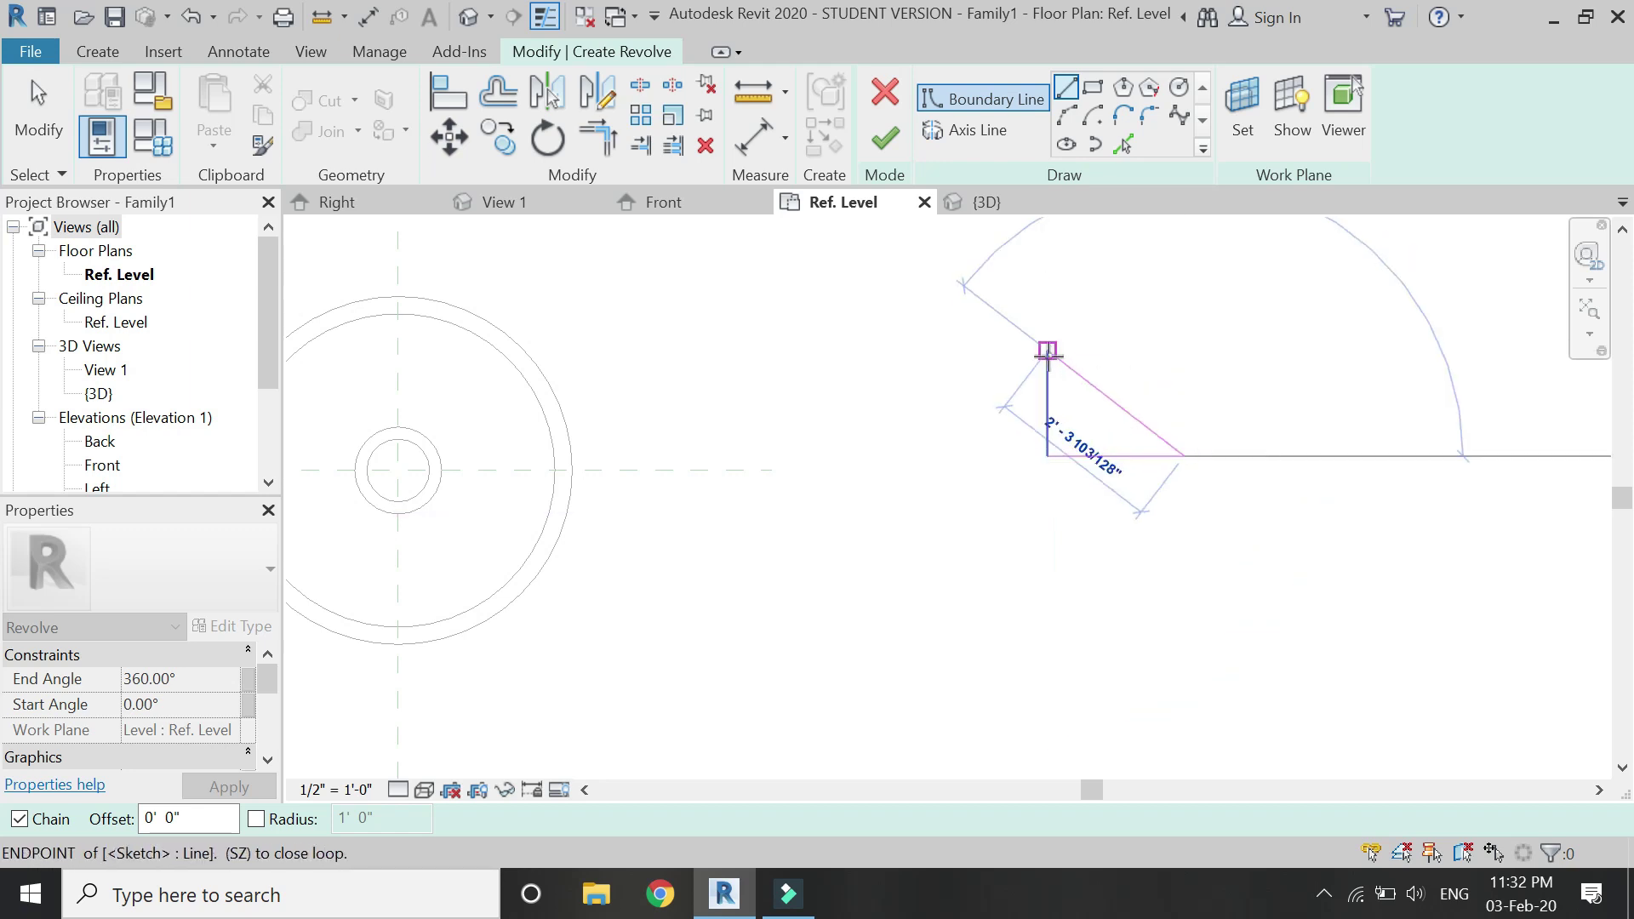
click(1048, 352)
key(Escape)
key(Escape)
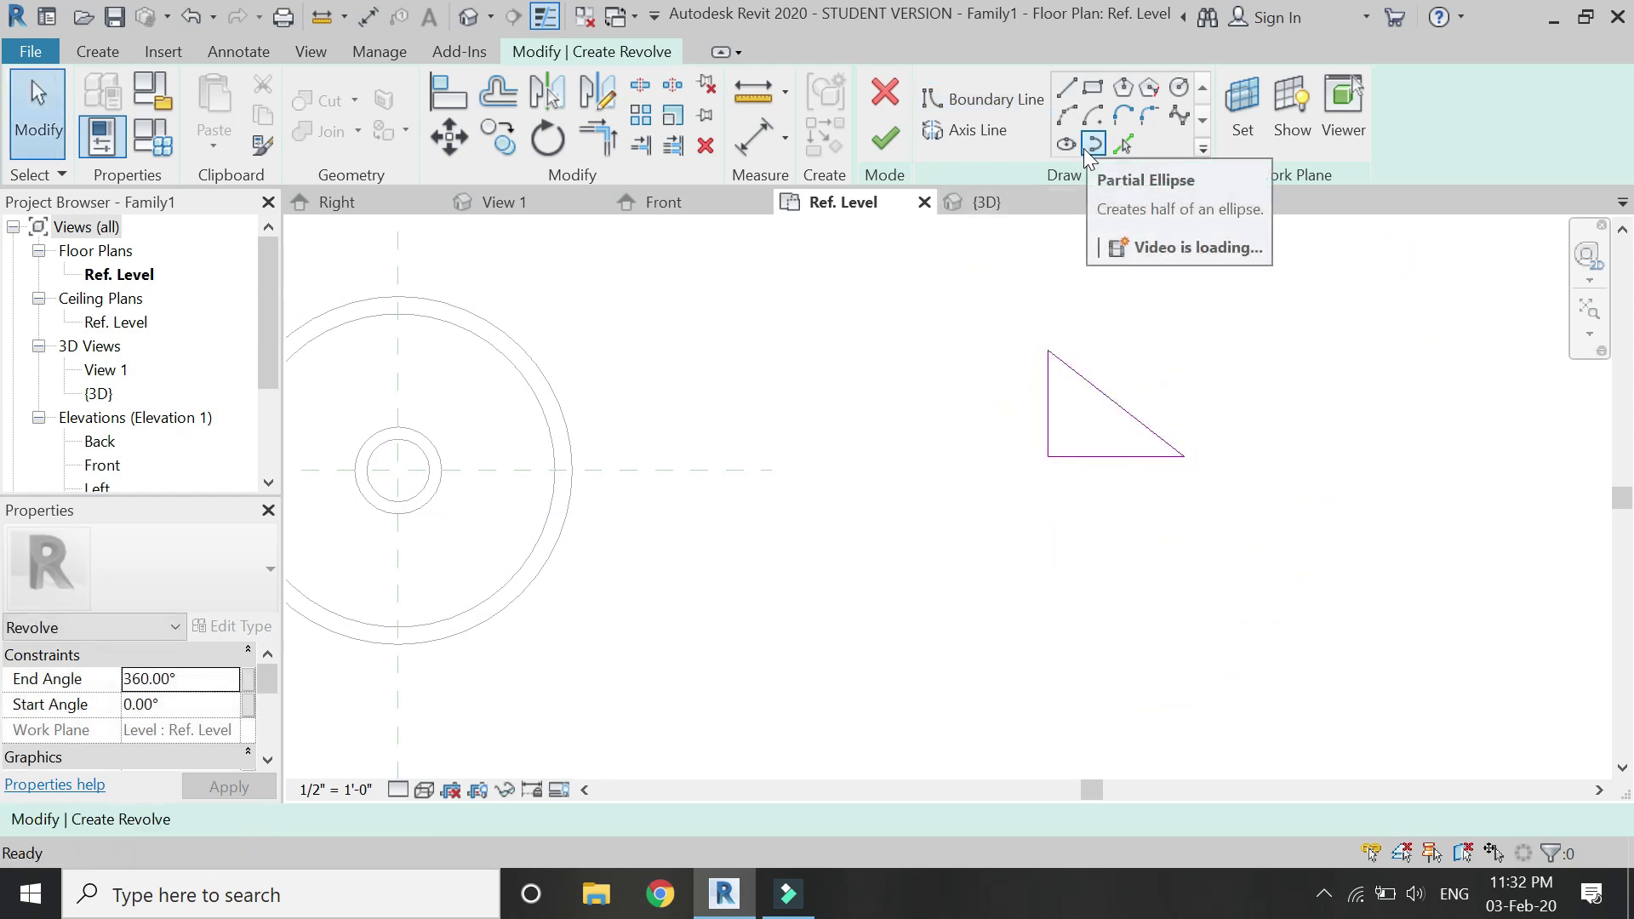
Add a vertical axis left of the triangle and finish the revolve.
click(986, 138)
click(962, 284)
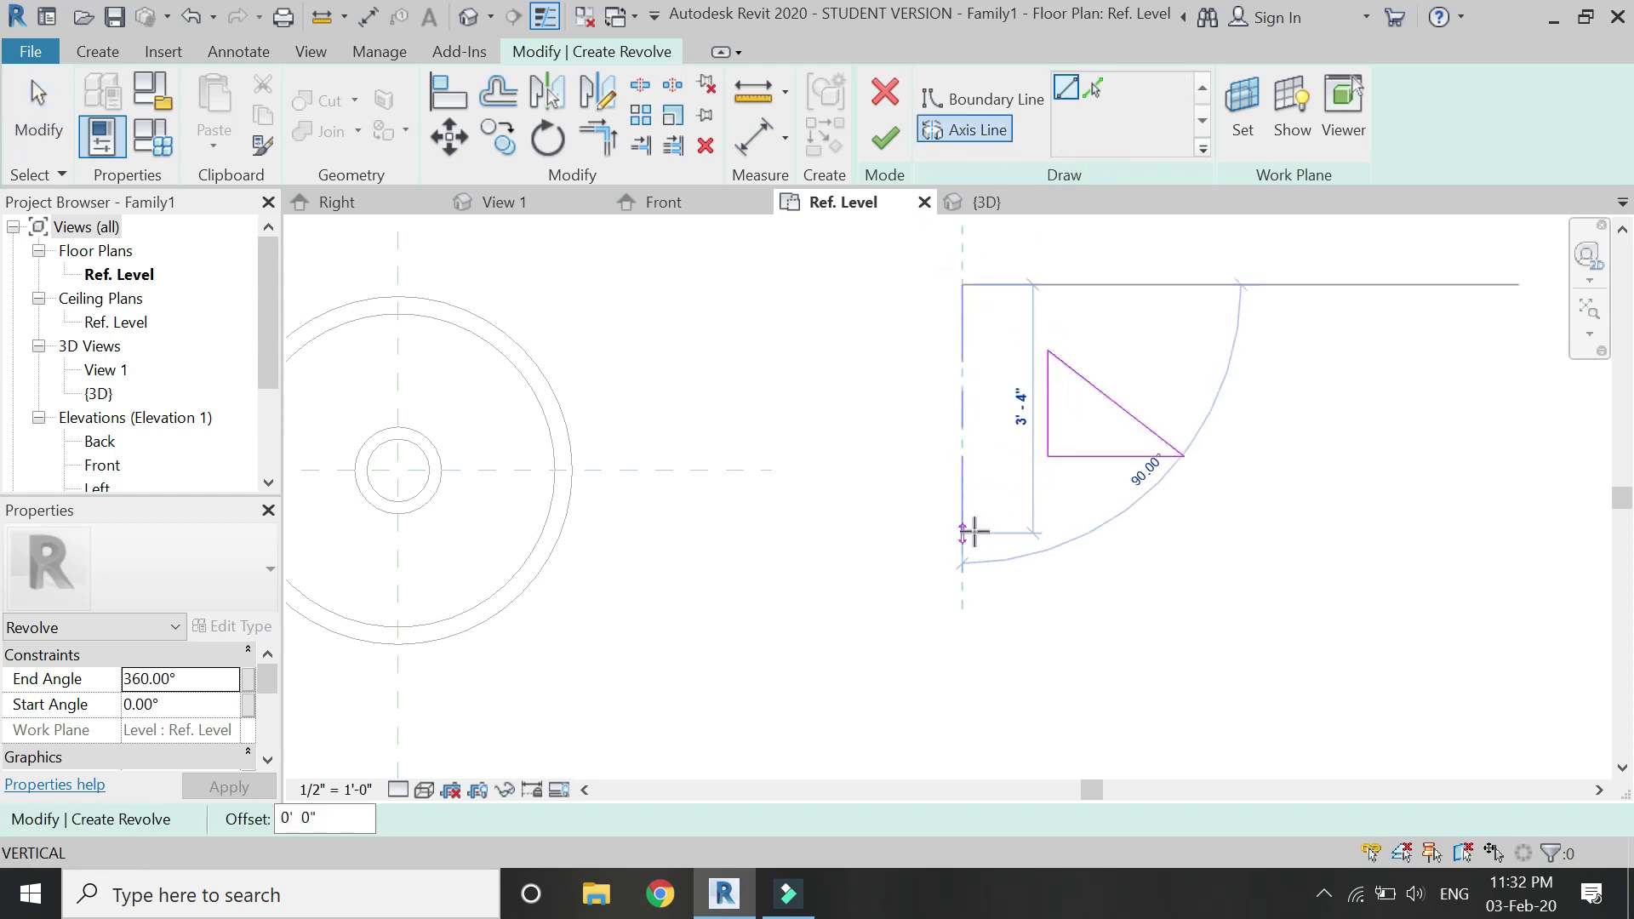
click(963, 532)
click(884, 138)
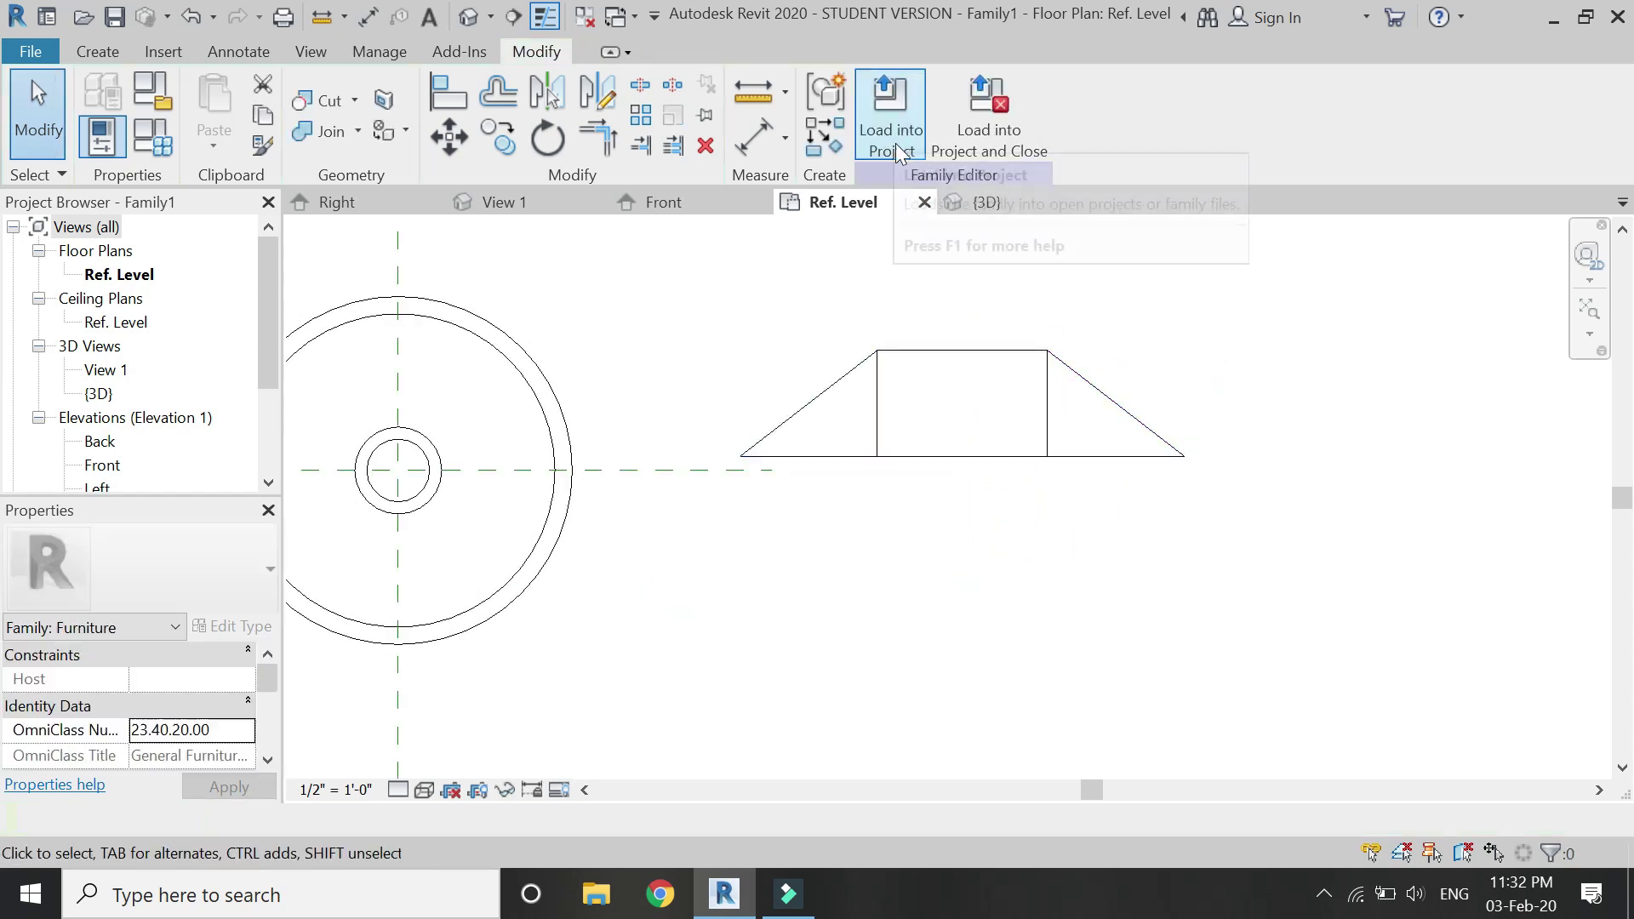
click(984, 202)
scroll(820, 492, down, 3)
scroll(664, 608, up, 4)
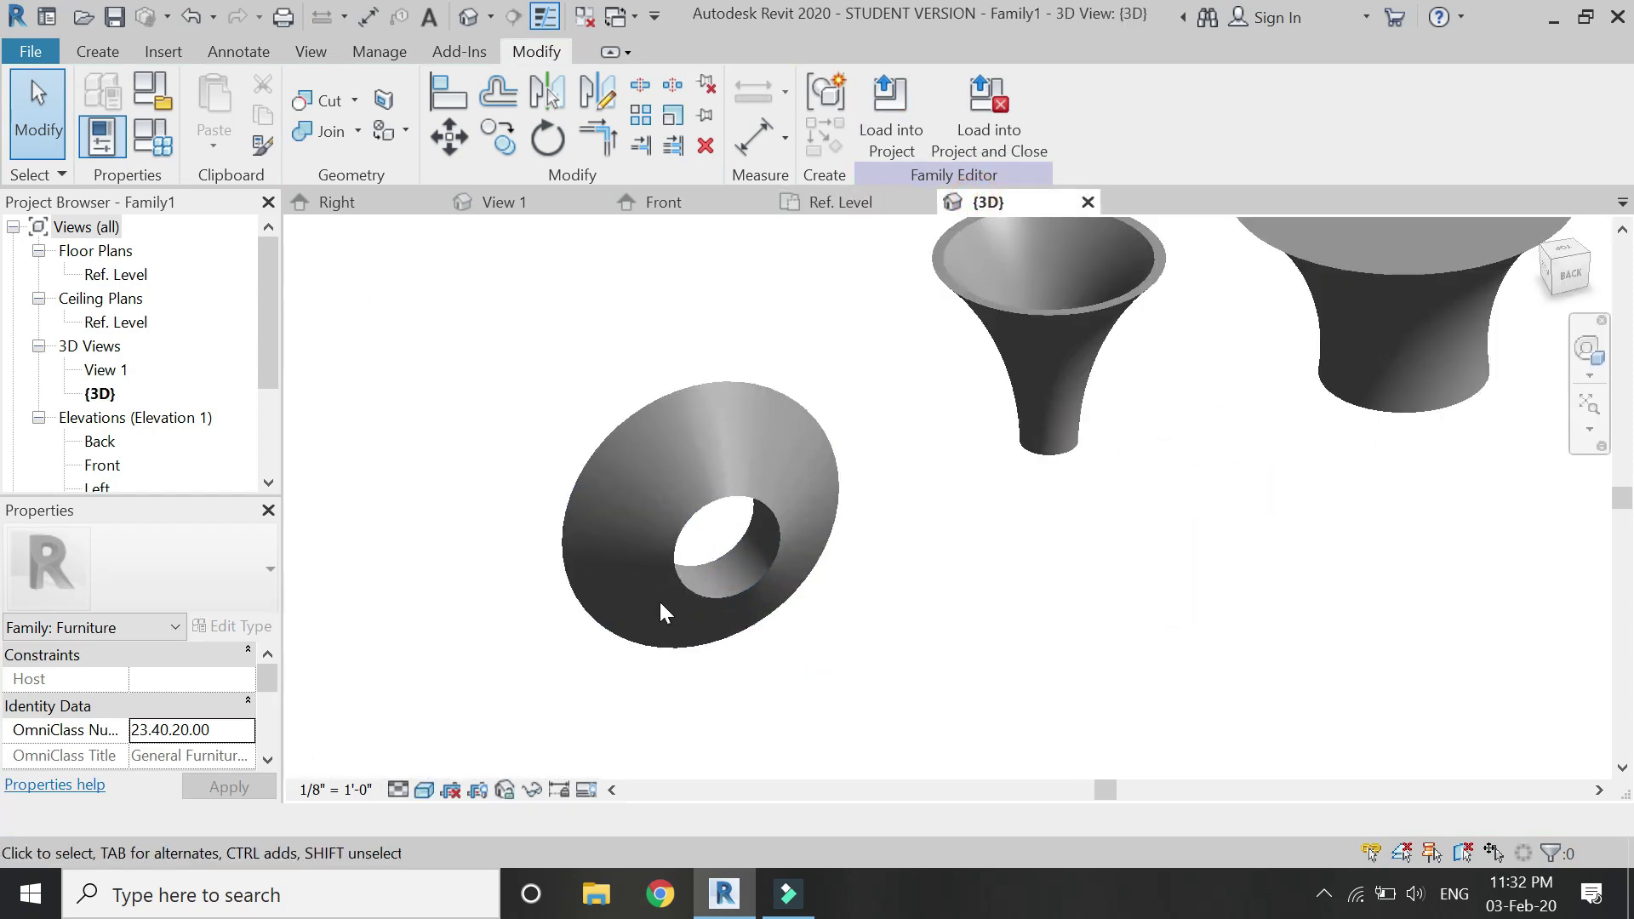
click(1587, 349)
click(972, 360)
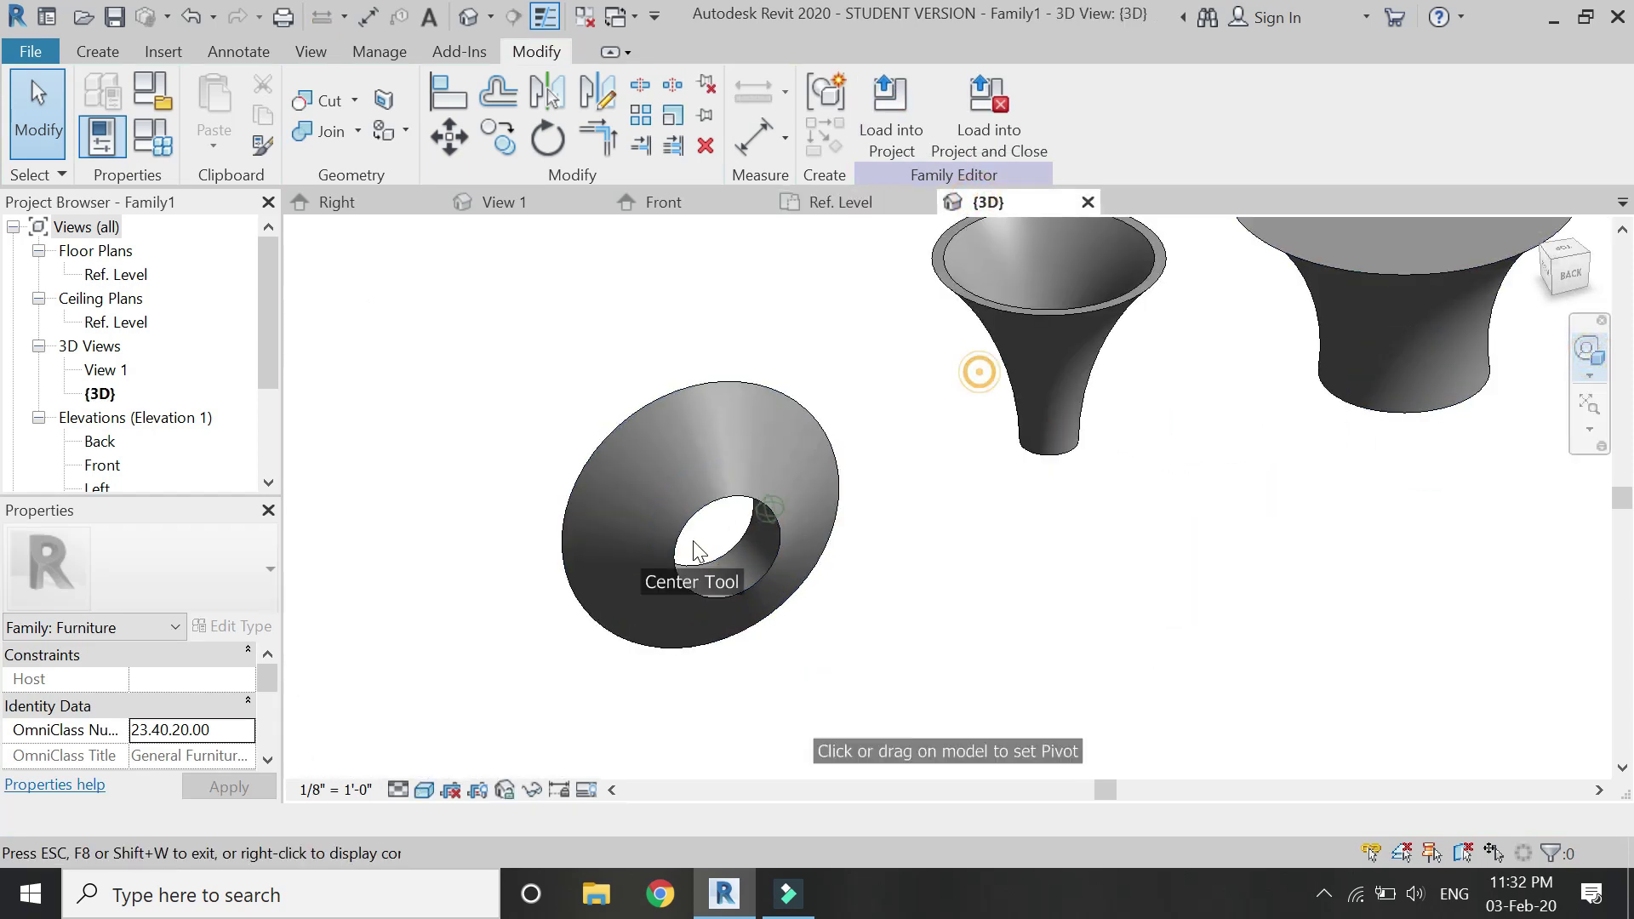
click(693, 542)
drag(665, 672, 735, 452)
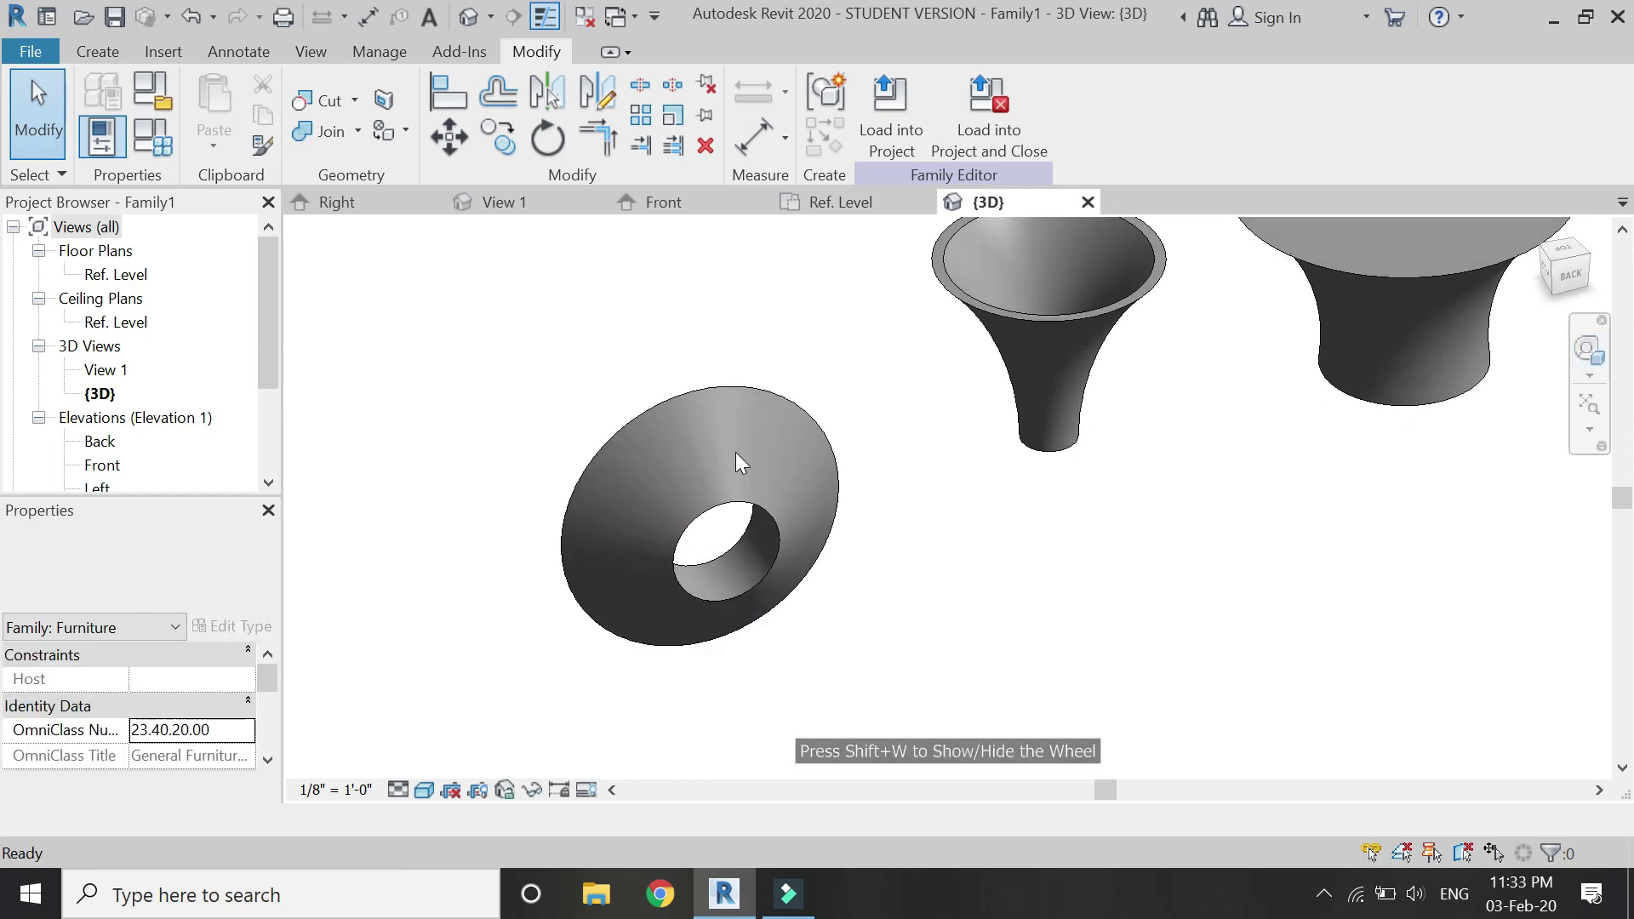
click(850, 203)
Start a void revolve and sketch a closed triangle along the cone's inner base and wall.
scroll(1017, 344, up, 1)
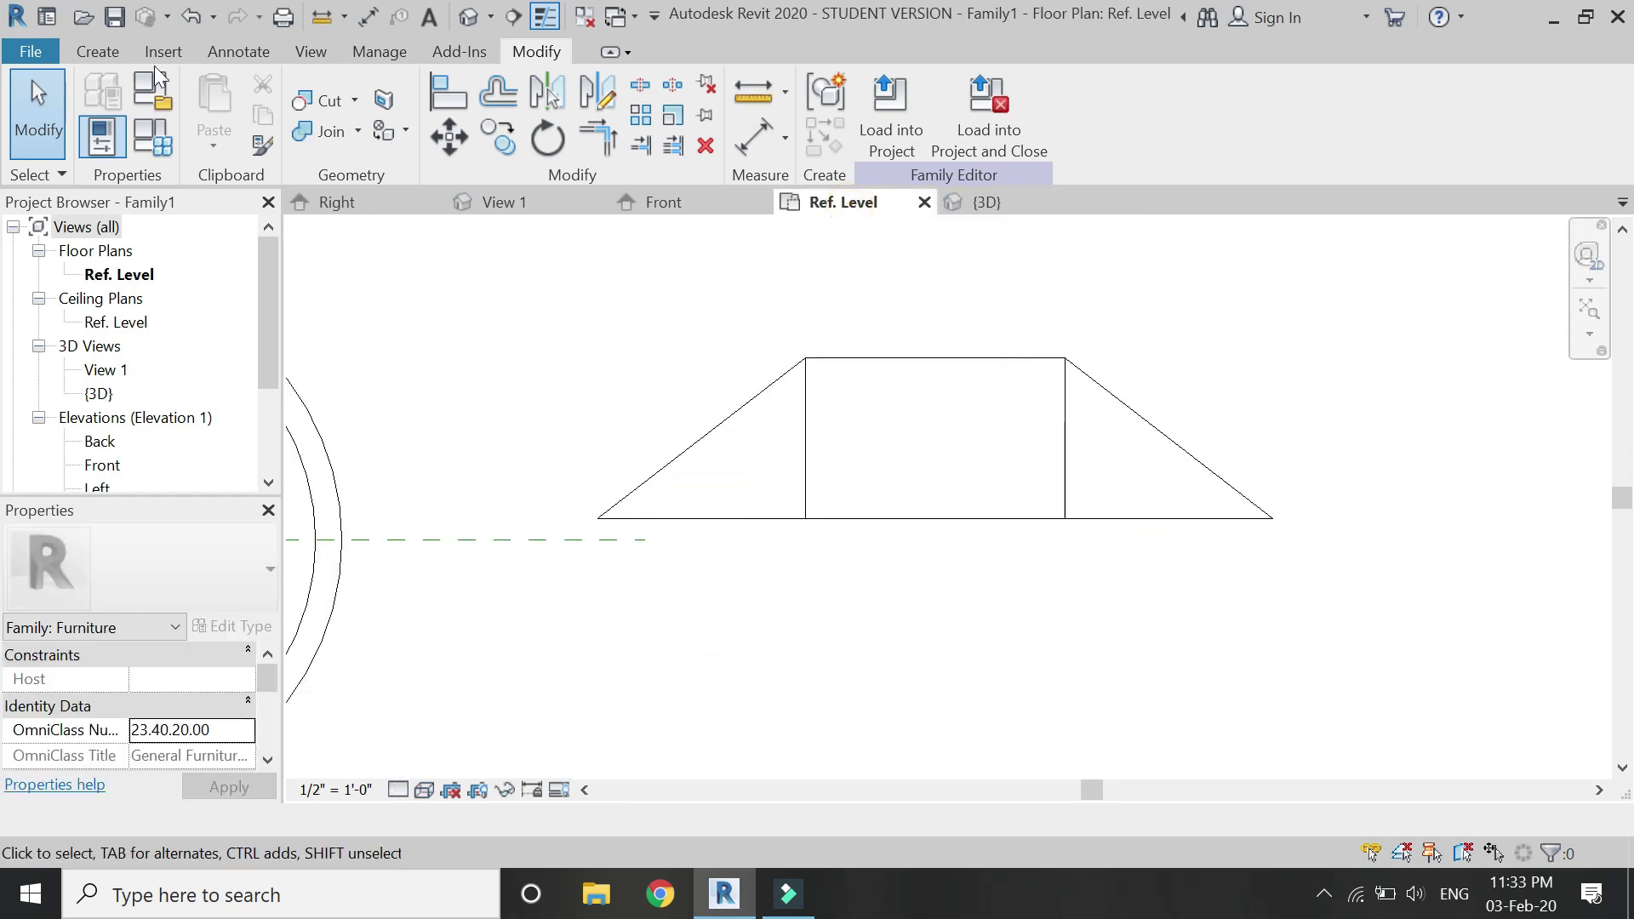
click(110, 55)
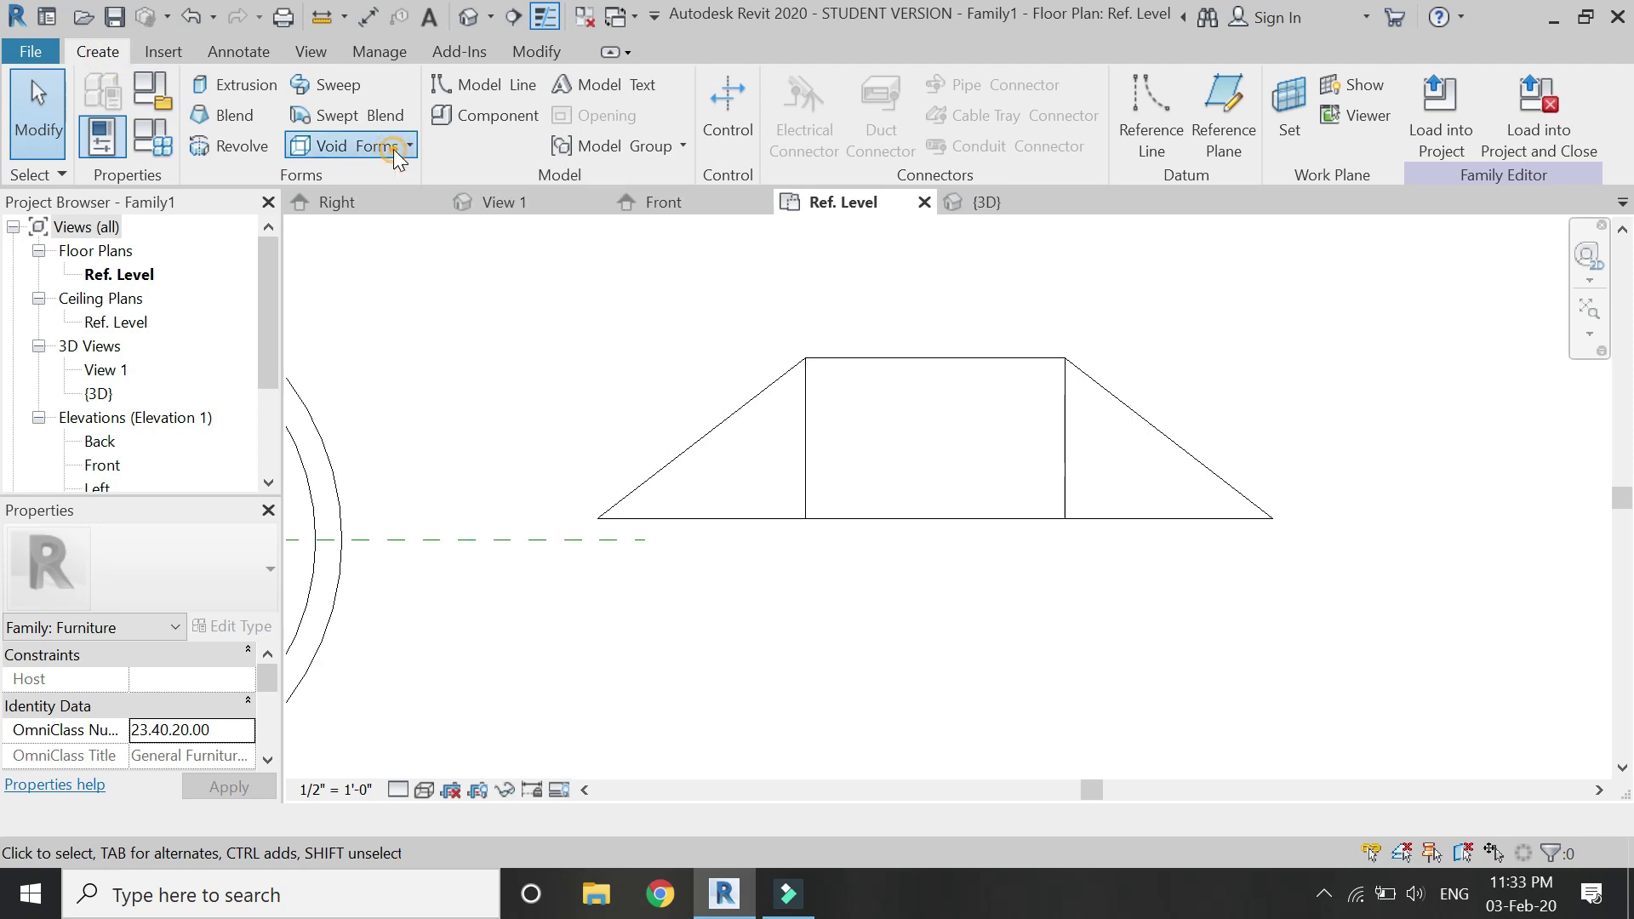
click(393, 150)
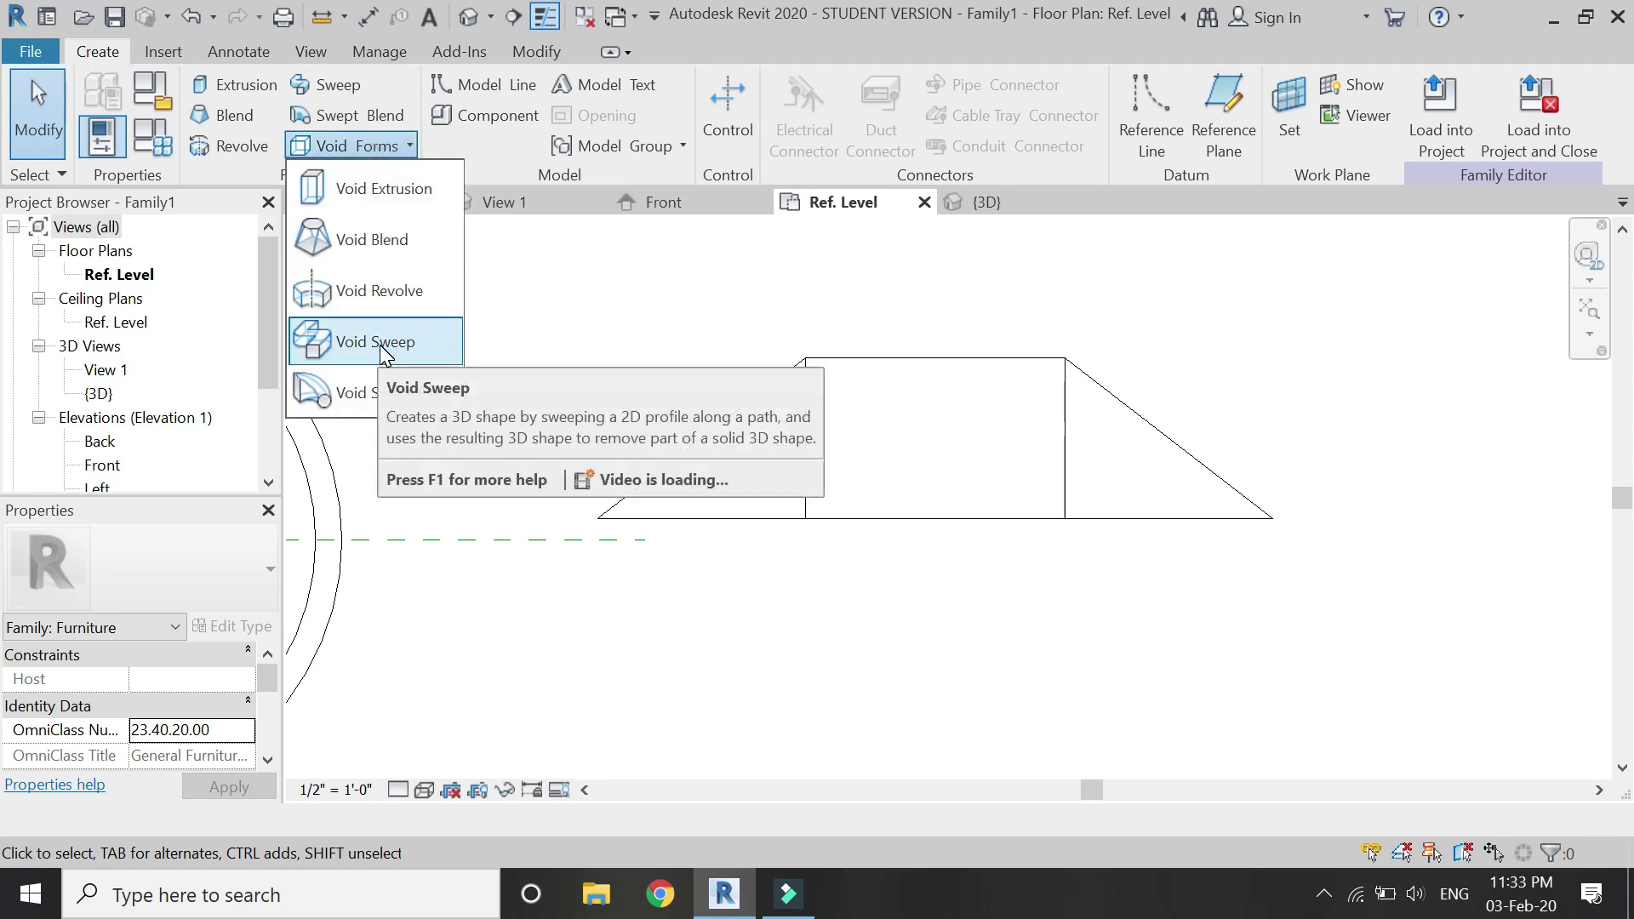
click(357, 291)
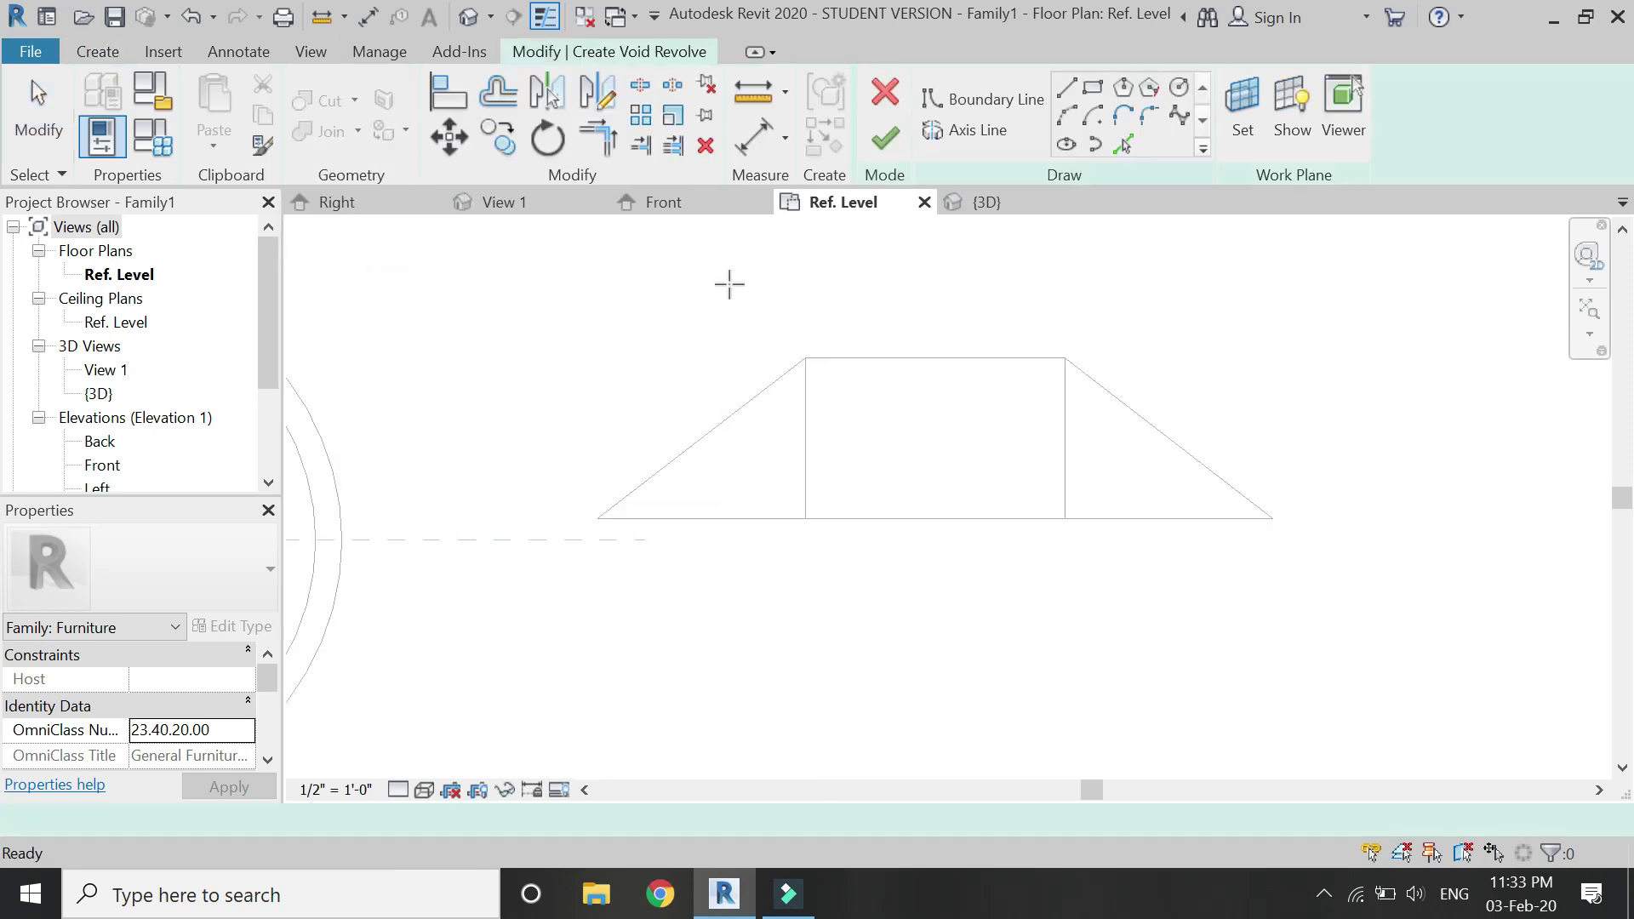
scroll(1077, 371, up, 2)
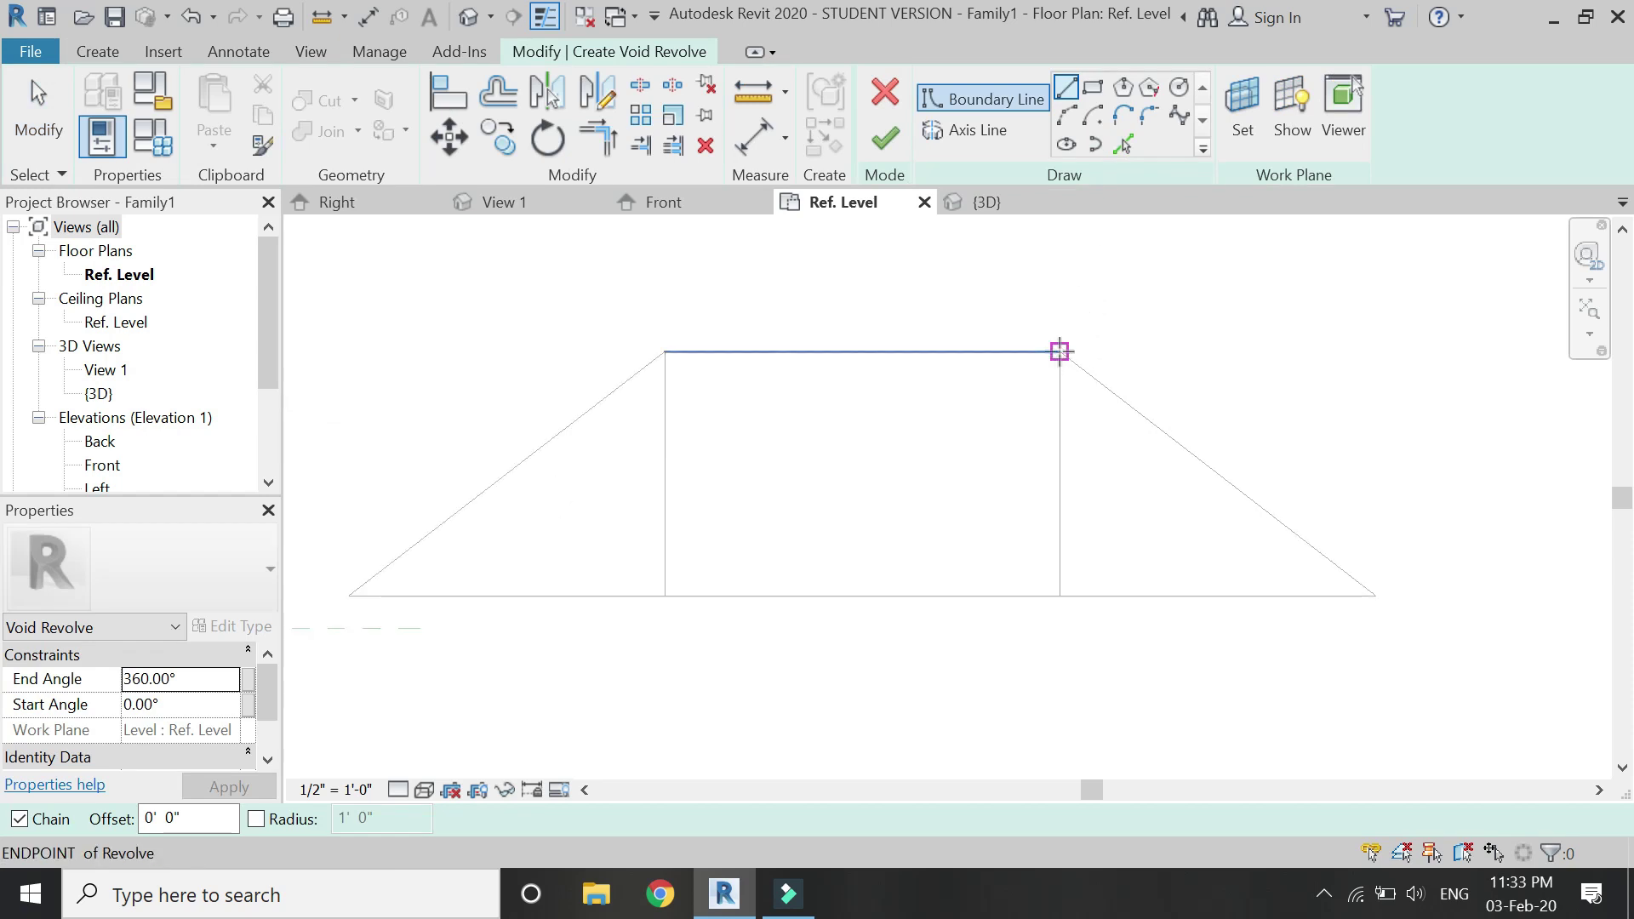
click(1059, 595)
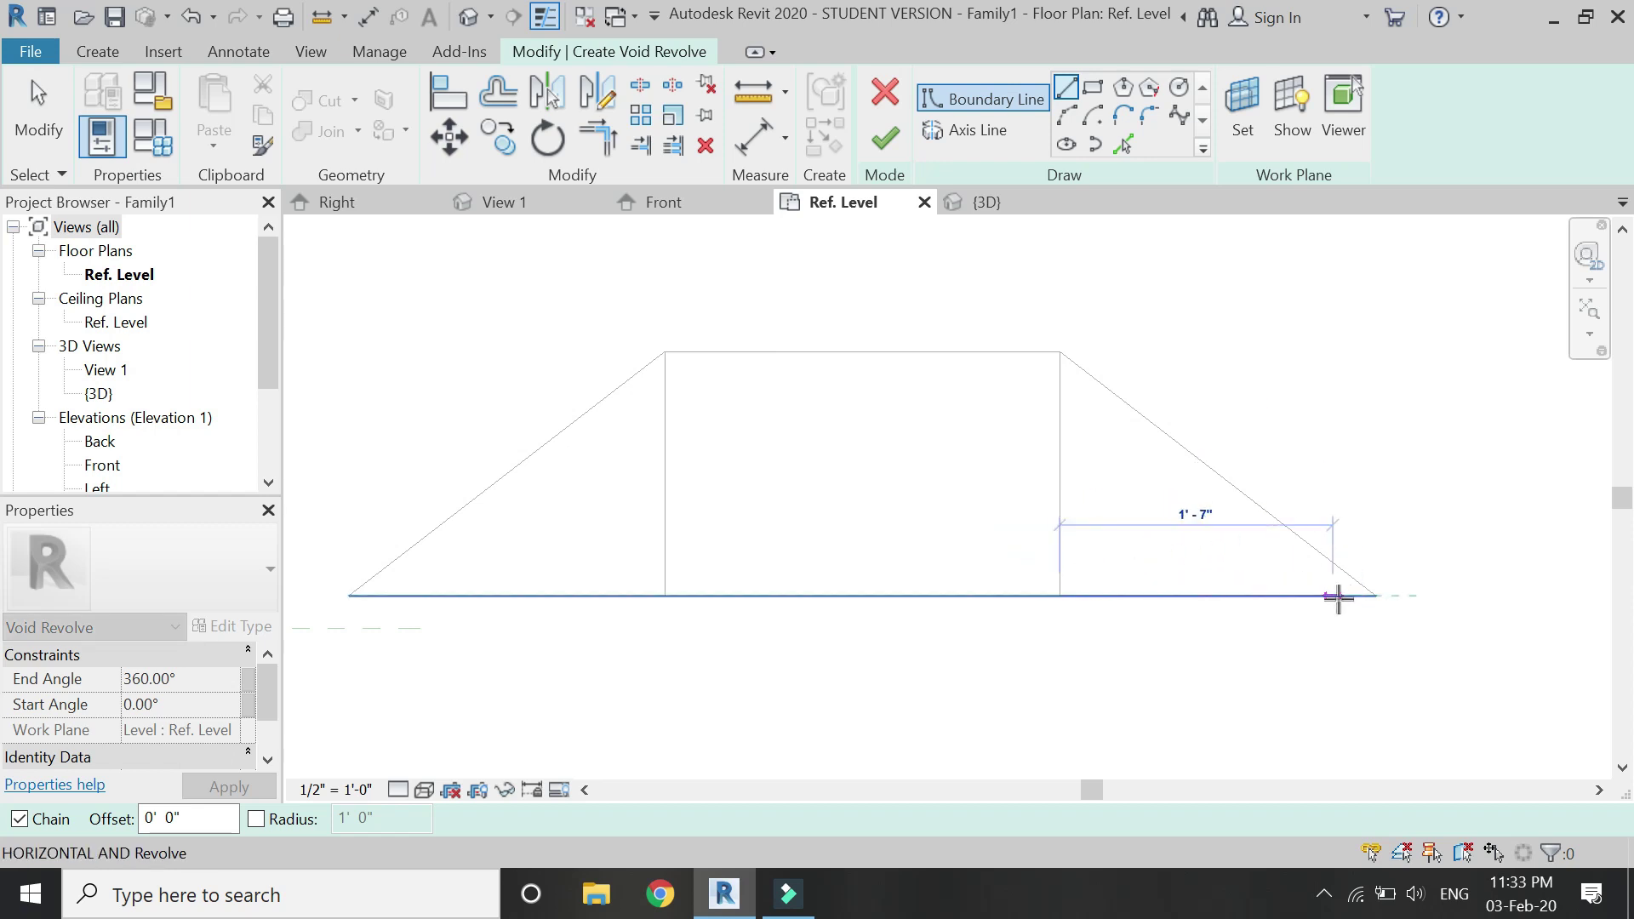
click(1332, 594)
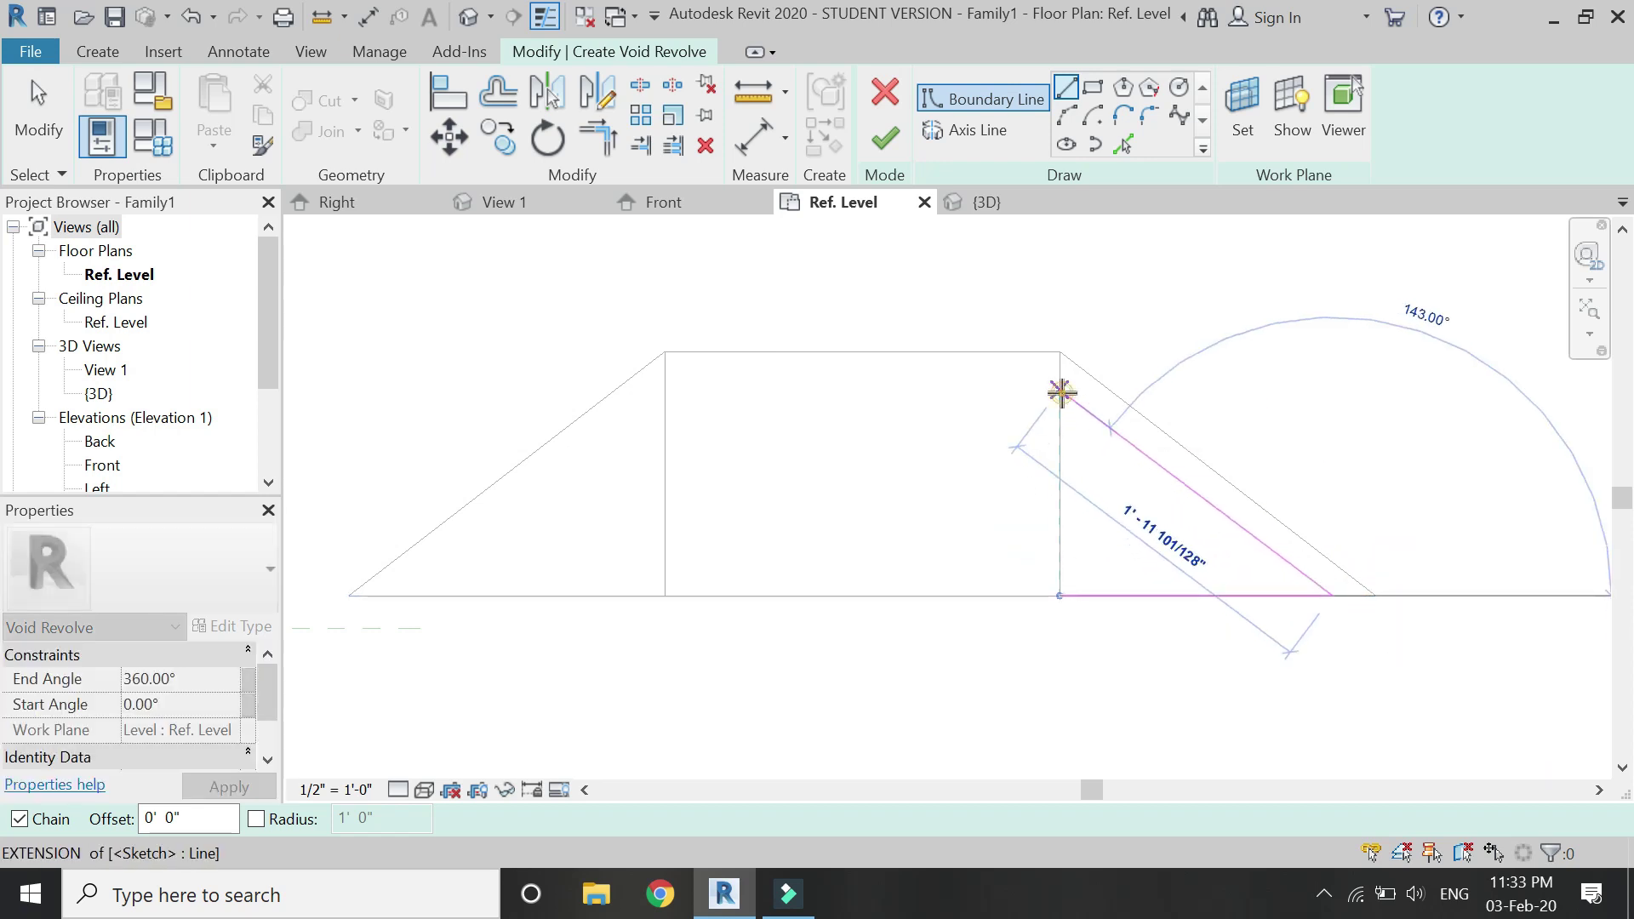
click(1061, 392)
click(1059, 595)
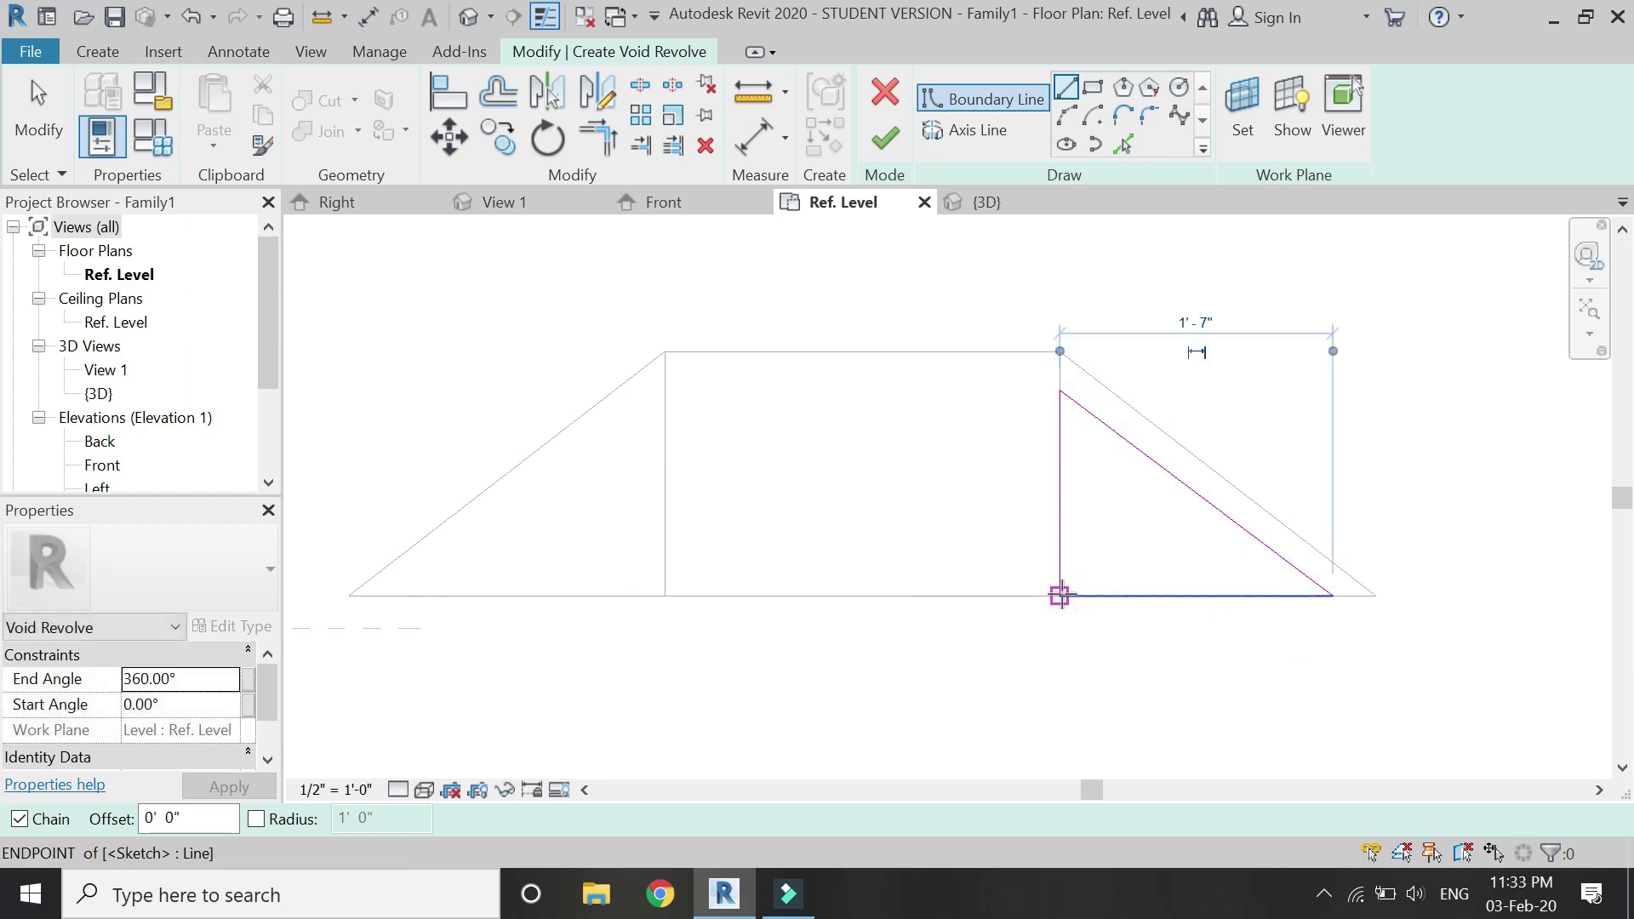
Add a vertical axis from the top edge's midpoint, finish the void, and view it in 3D.
click(972, 134)
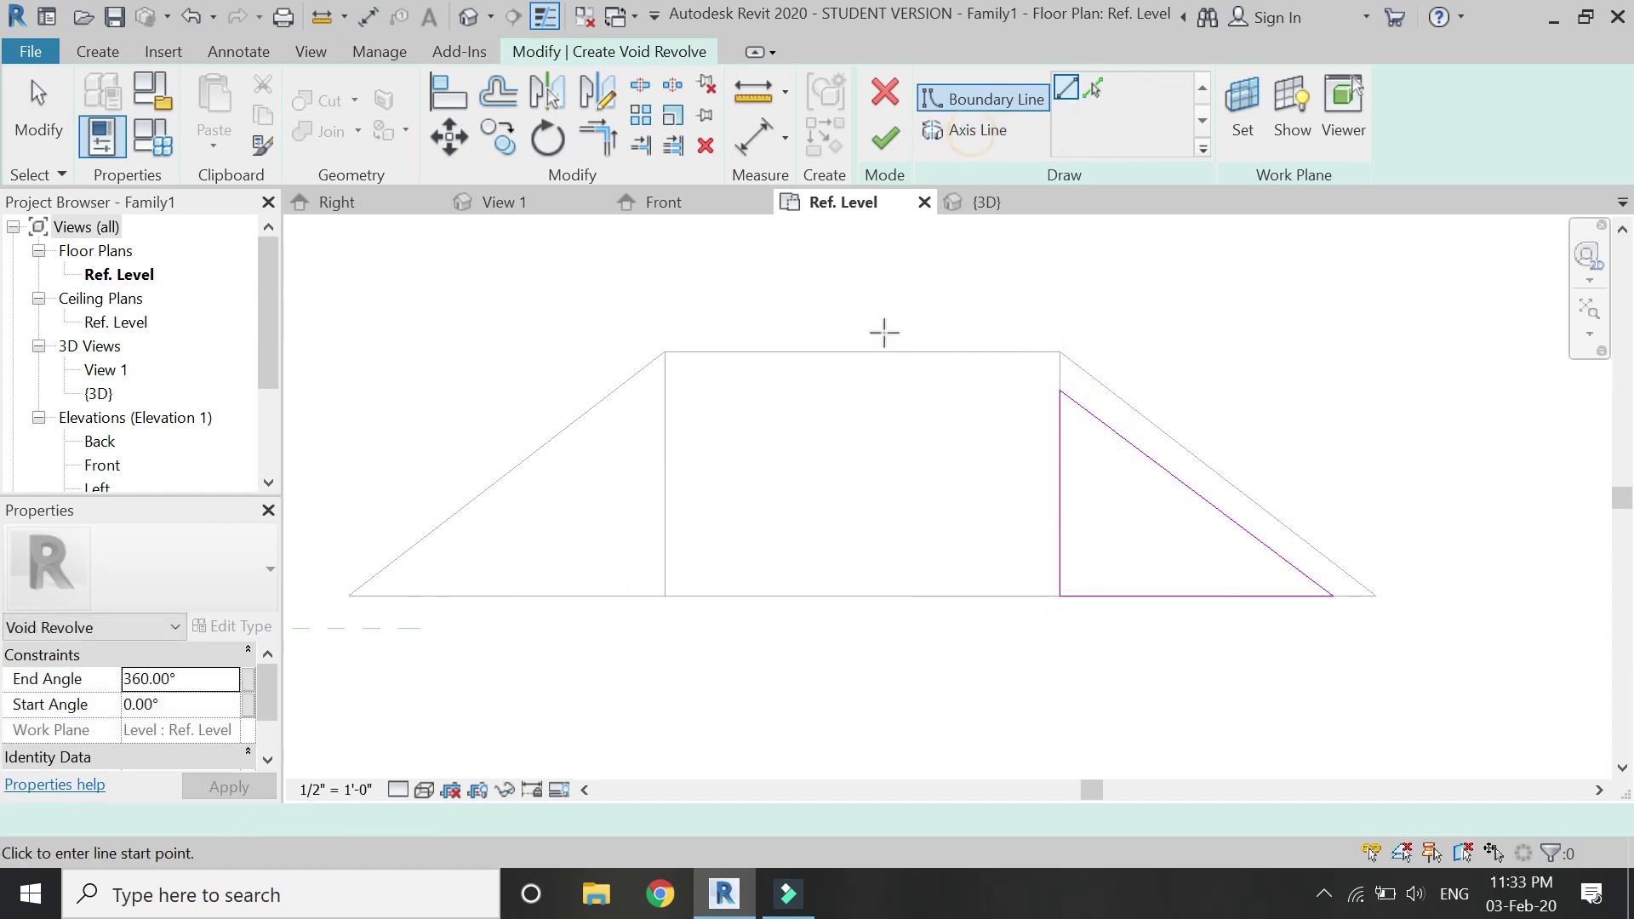
click(861, 352)
click(862, 595)
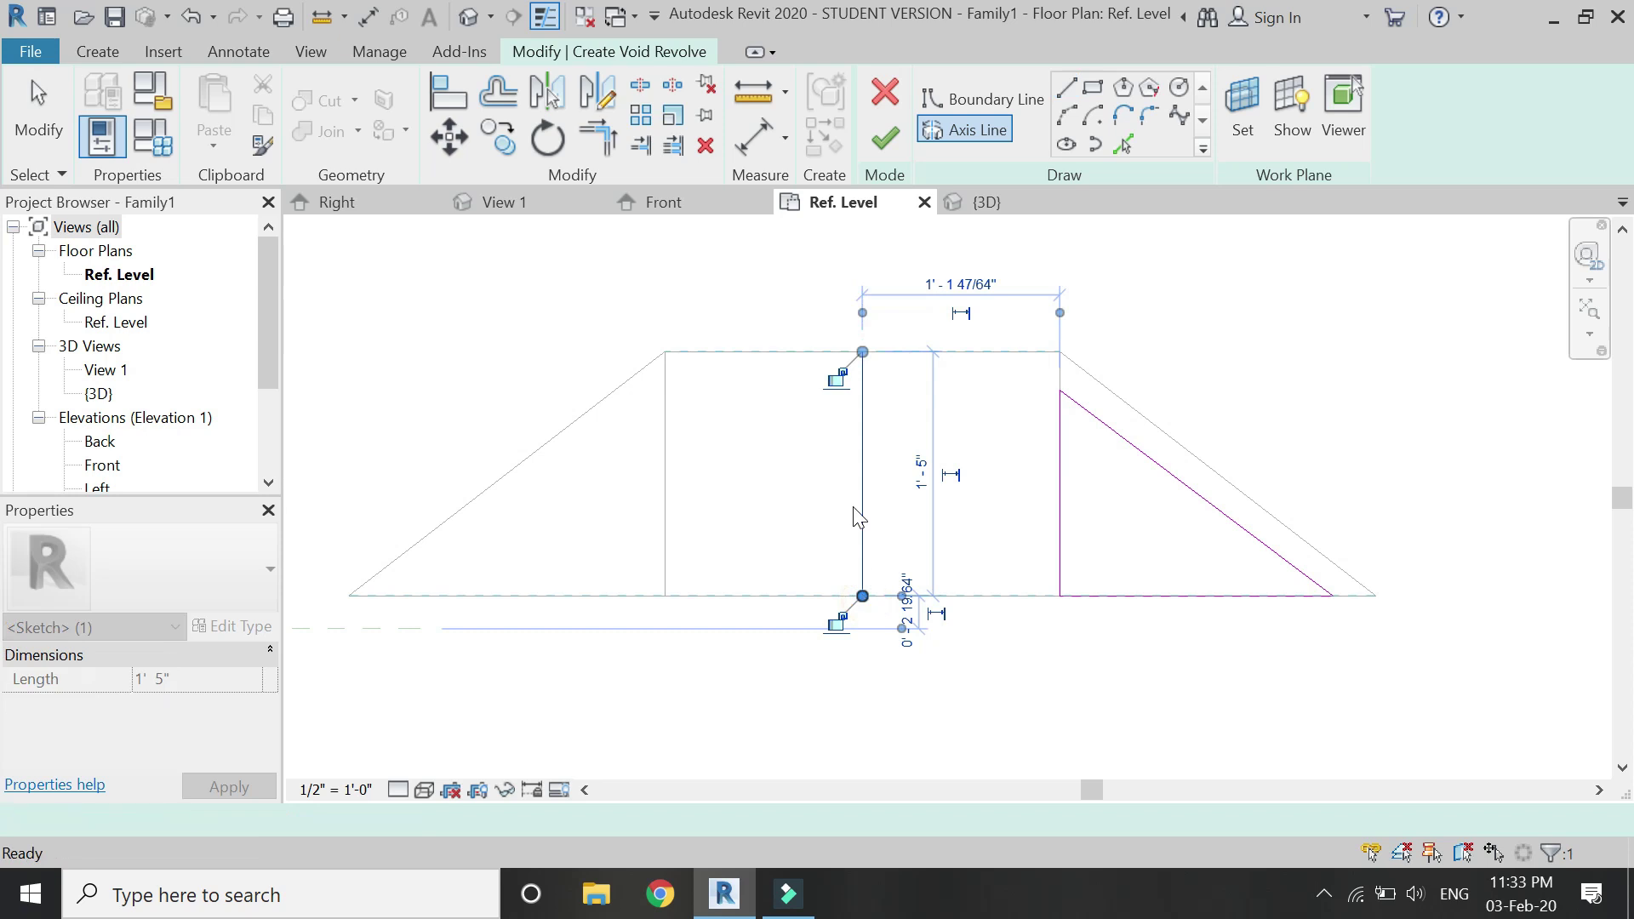
click(885, 141)
key(Escape)
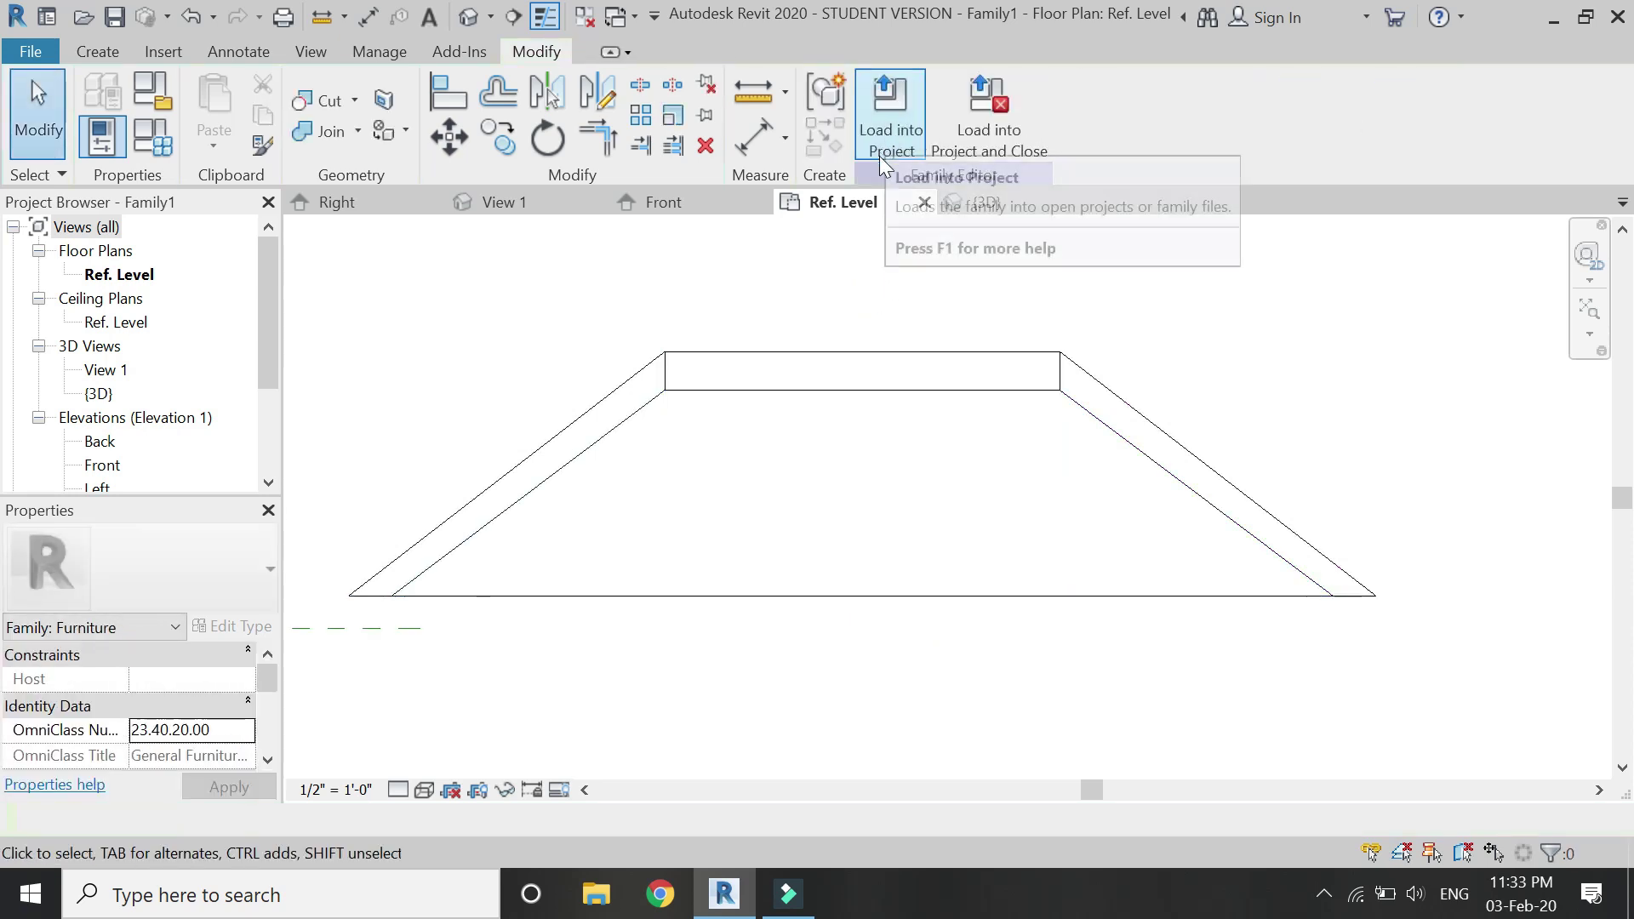
click(980, 202)
Orbit the 3D view to face the ring, then go via View 1 to the Front elevation.
click(1587, 348)
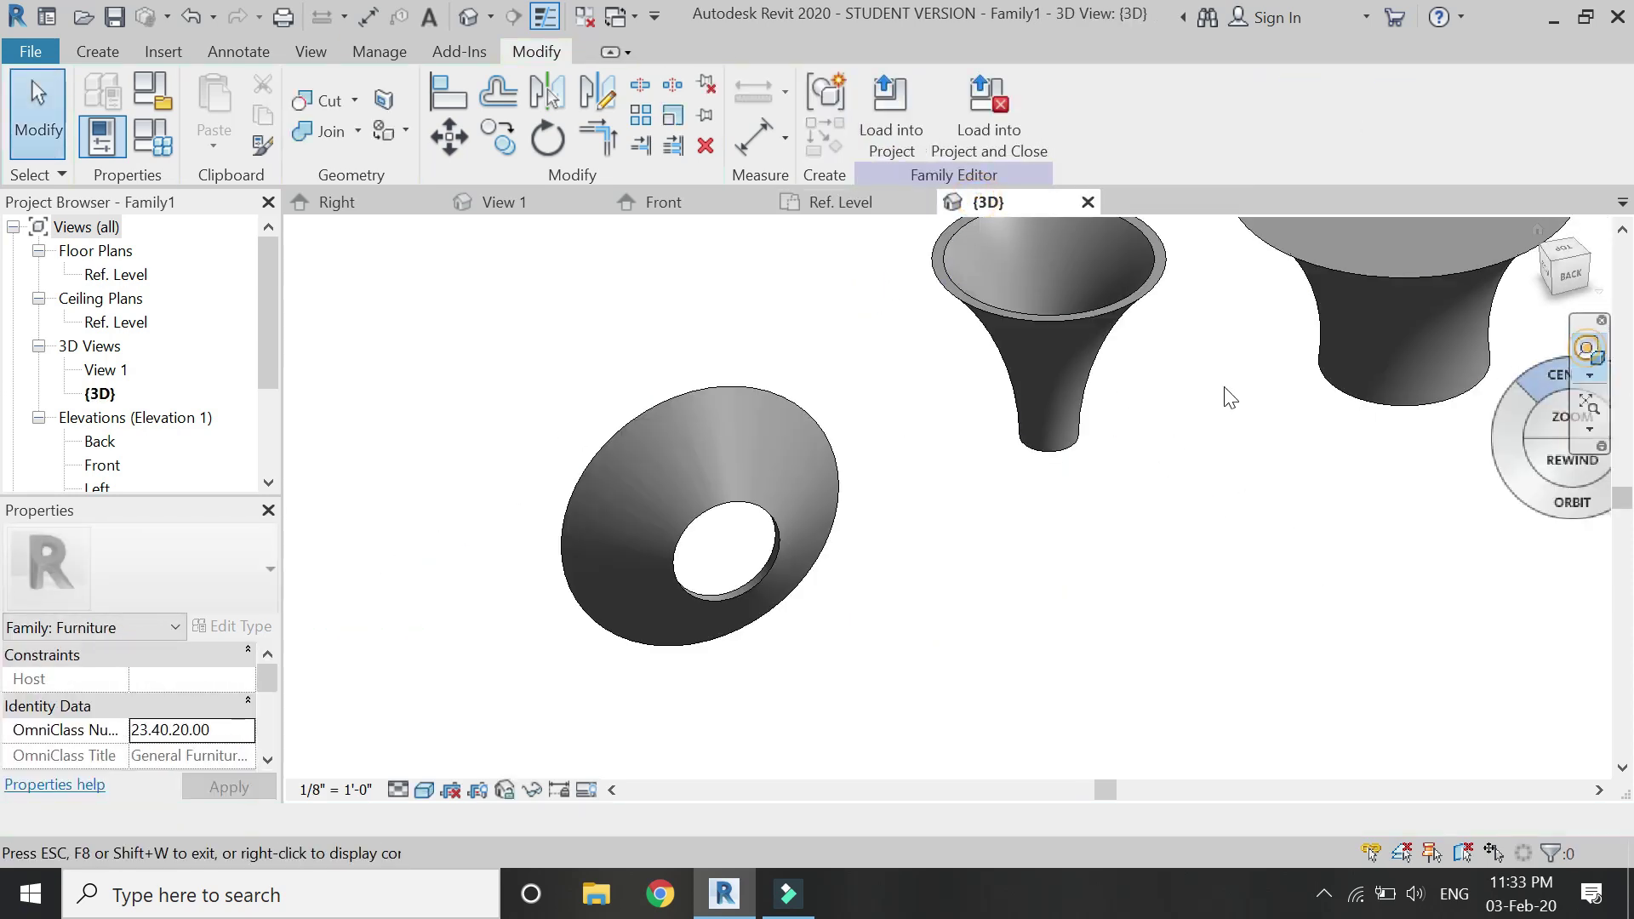
drag(1141, 333, 720, 482)
drag(698, 556, 1247, 591)
scroll(1195, 440, down, 3)
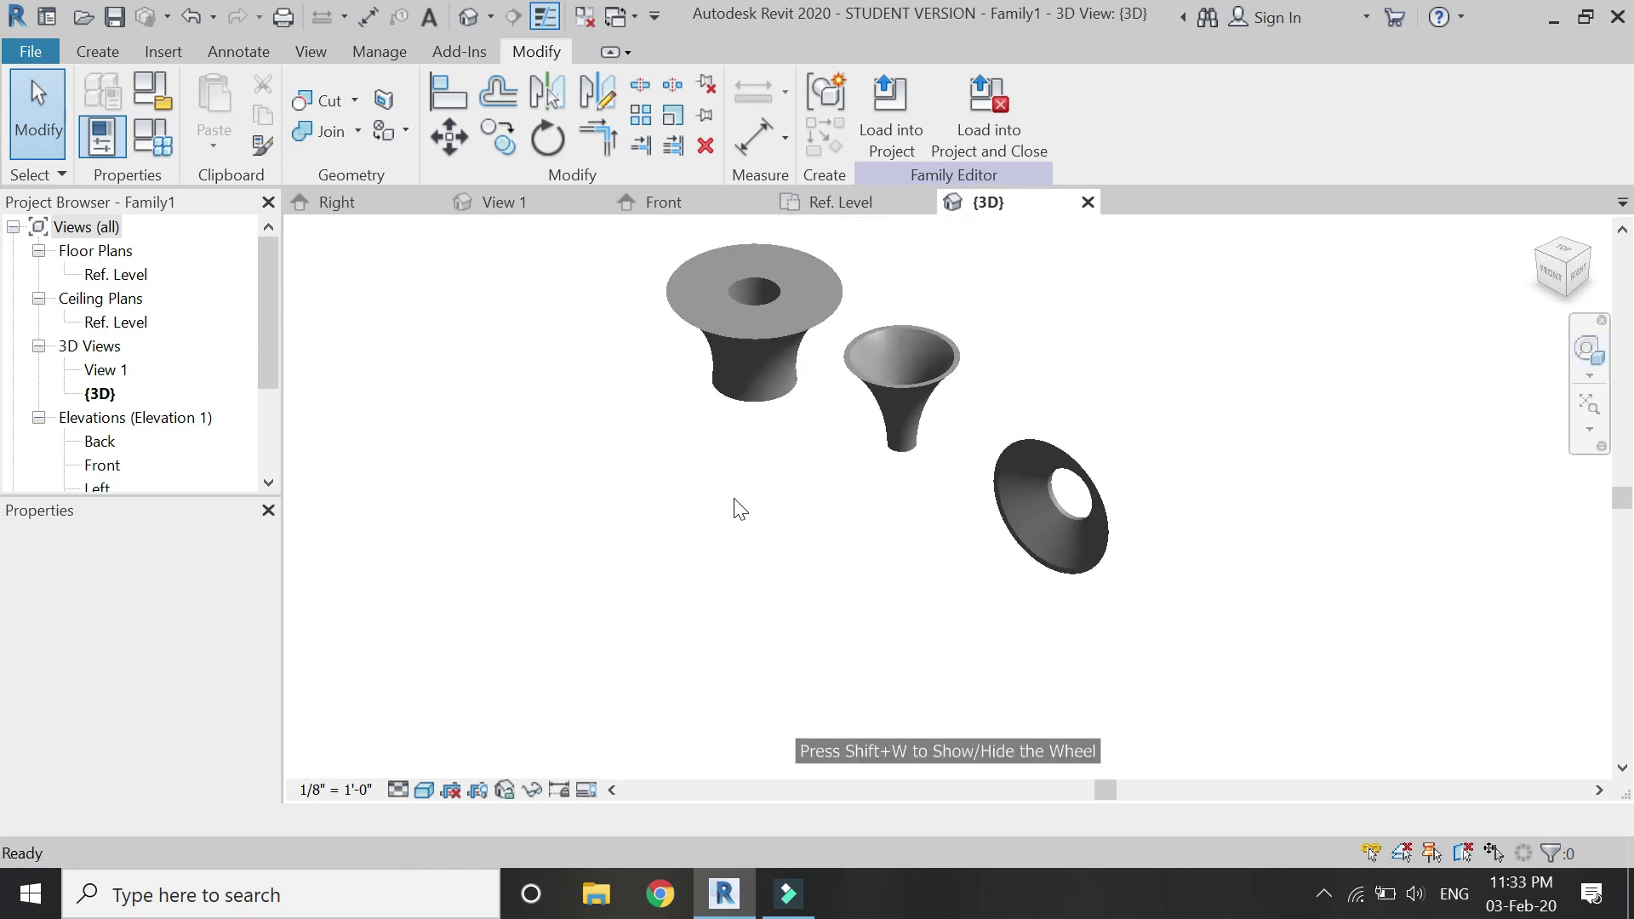
click(549, 205)
click(666, 206)
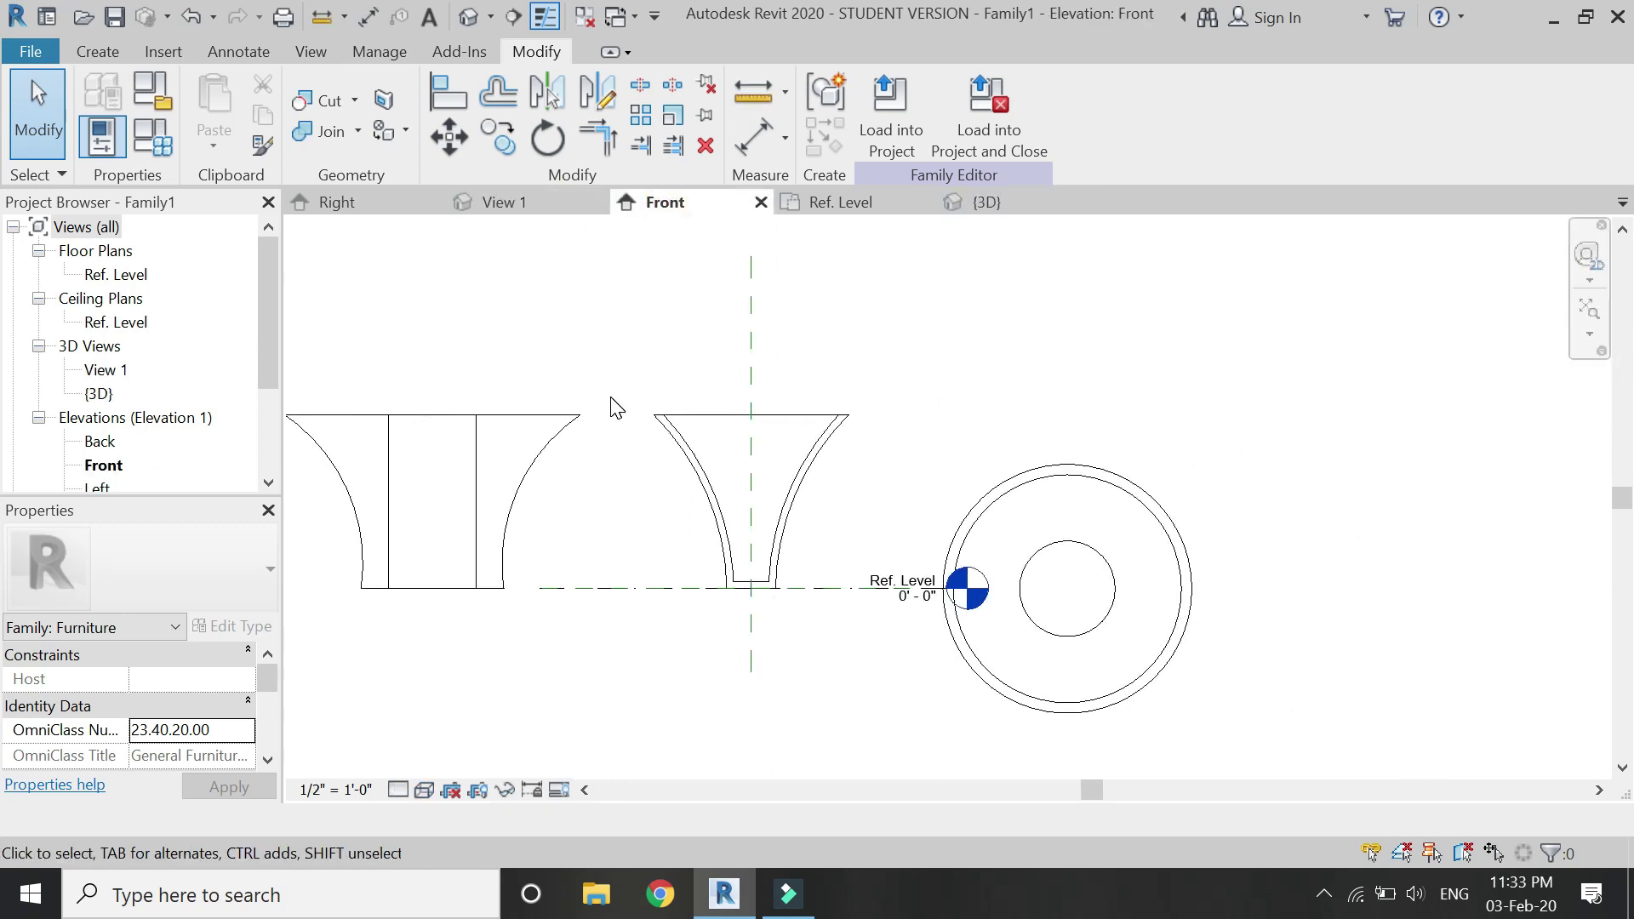
Import the Gherkin jpg as an image, dismissing the visibility notice.
scroll(614, 406, down, 3)
click(311, 53)
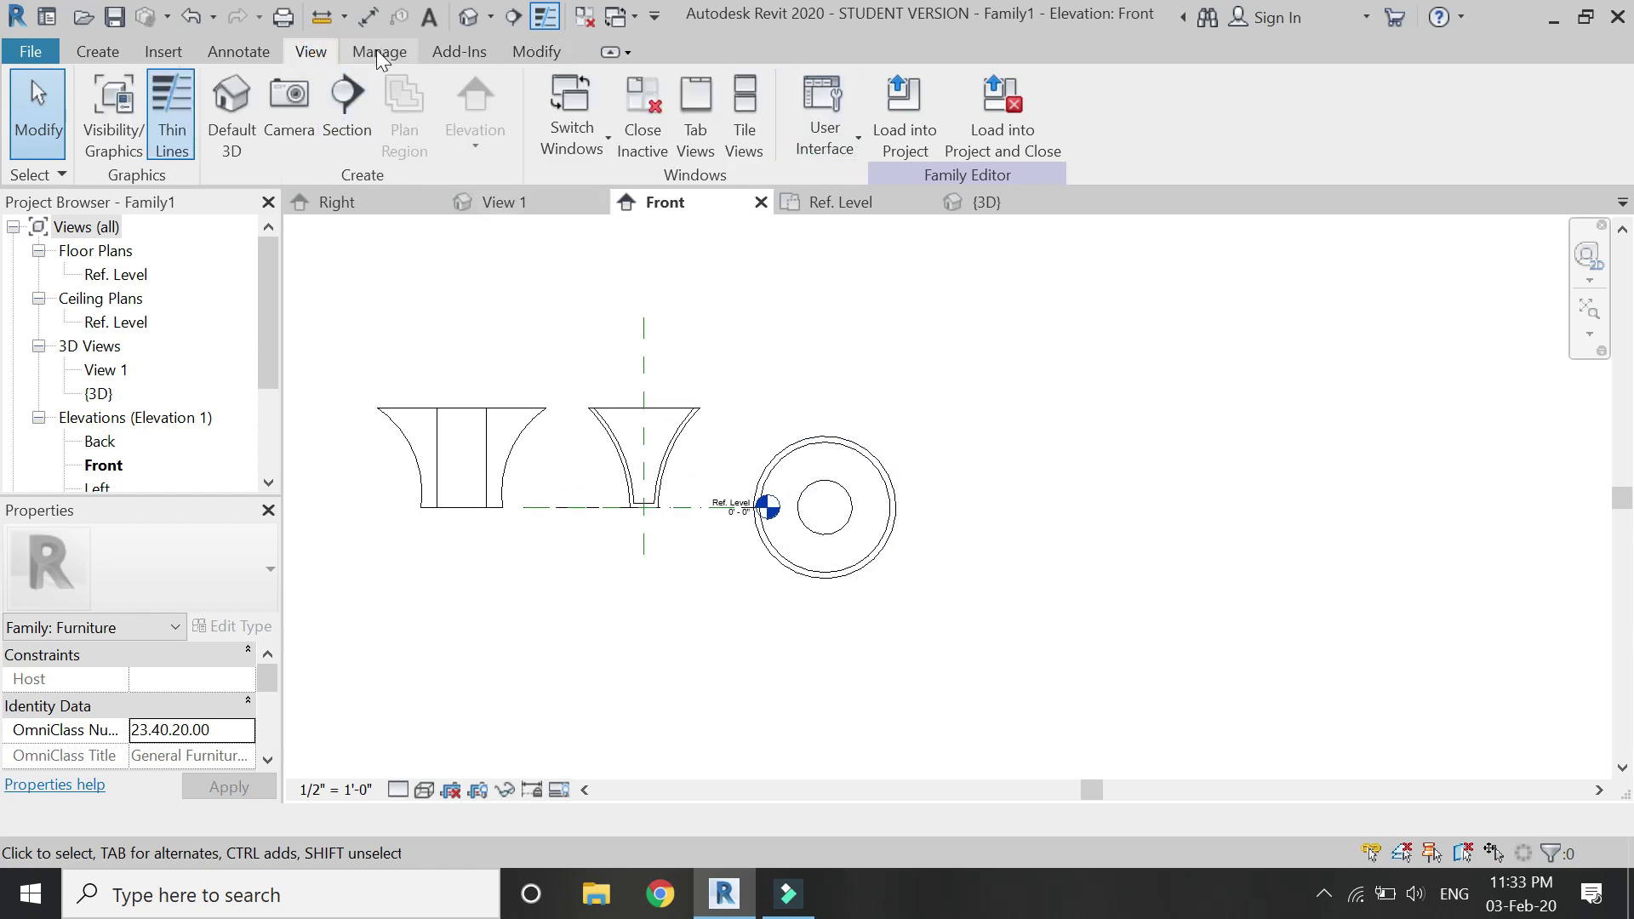
click(166, 52)
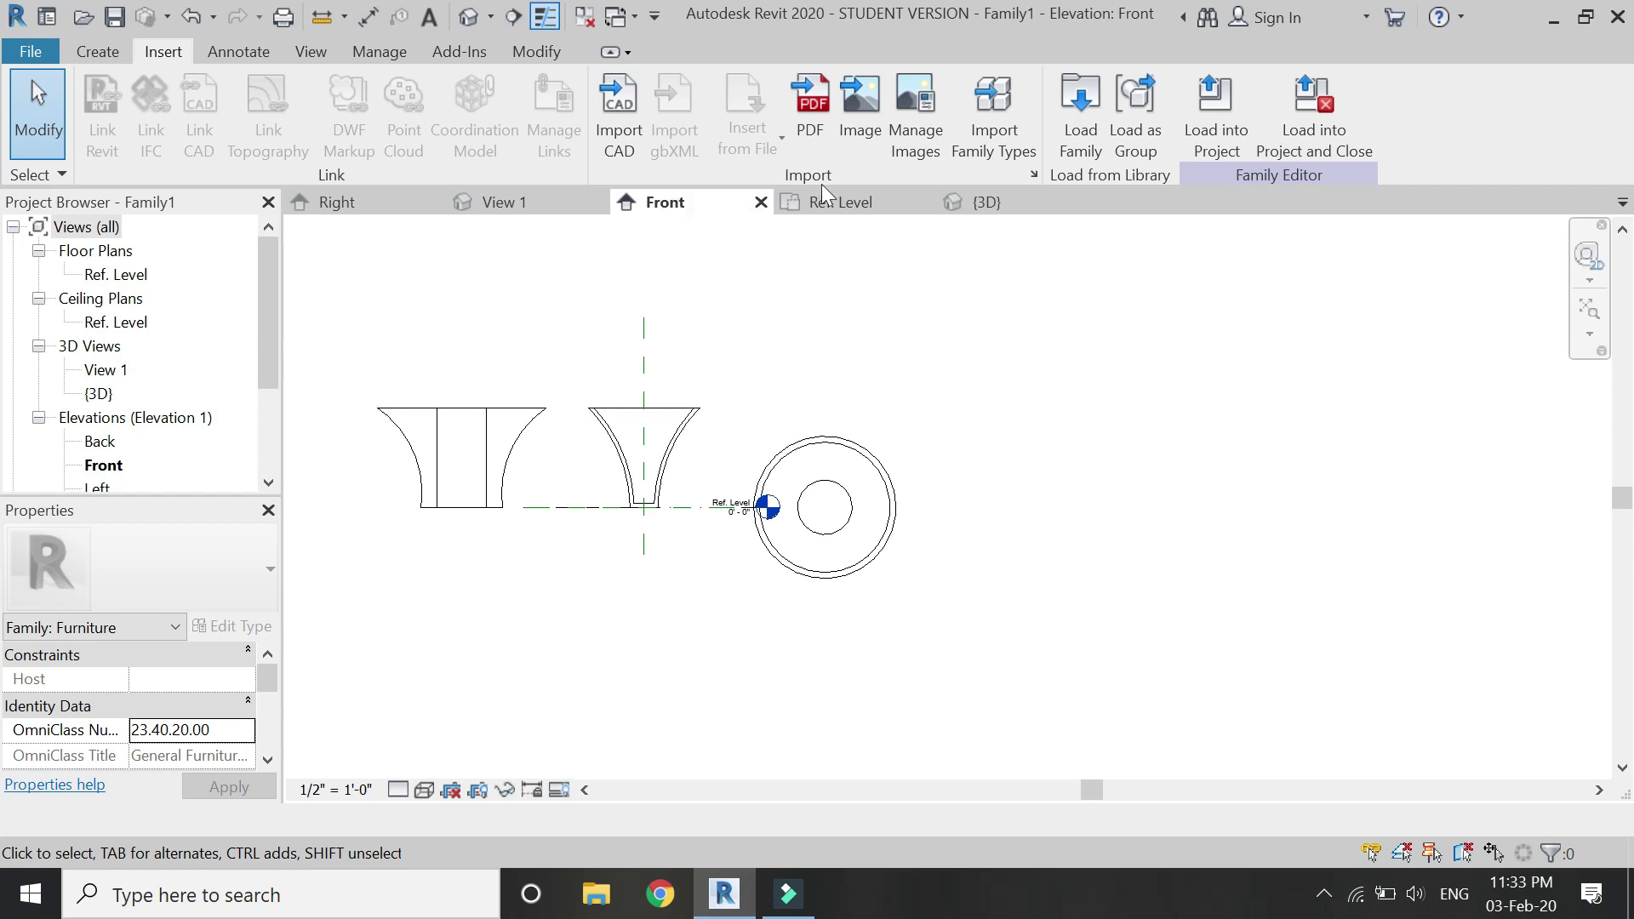
click(875, 127)
click(970, 479)
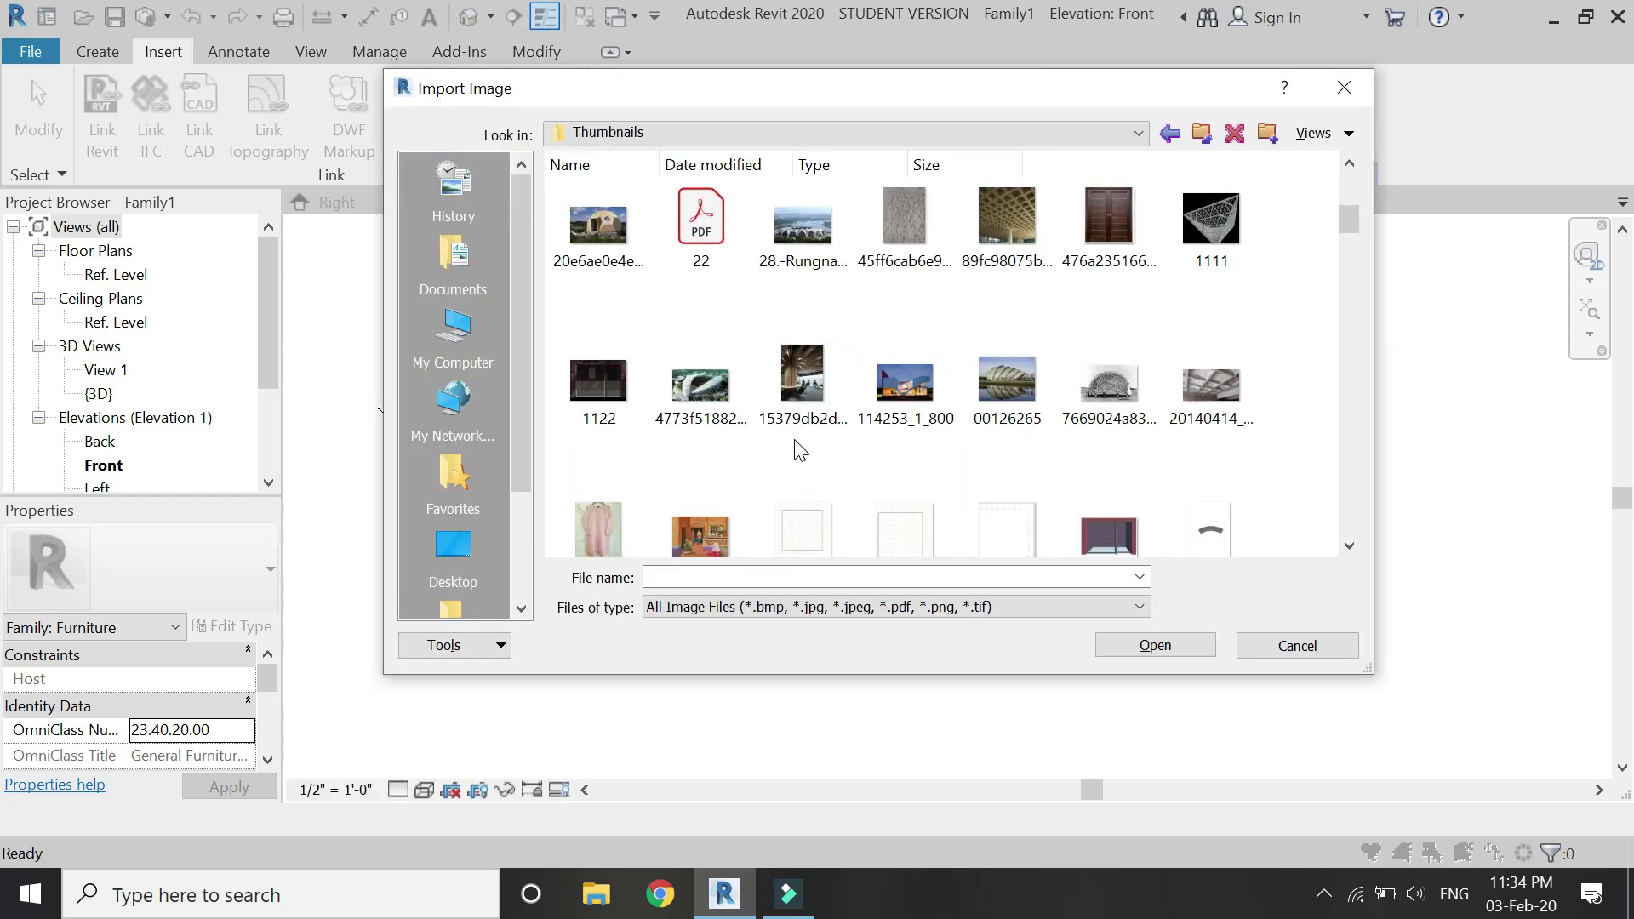
key(t)
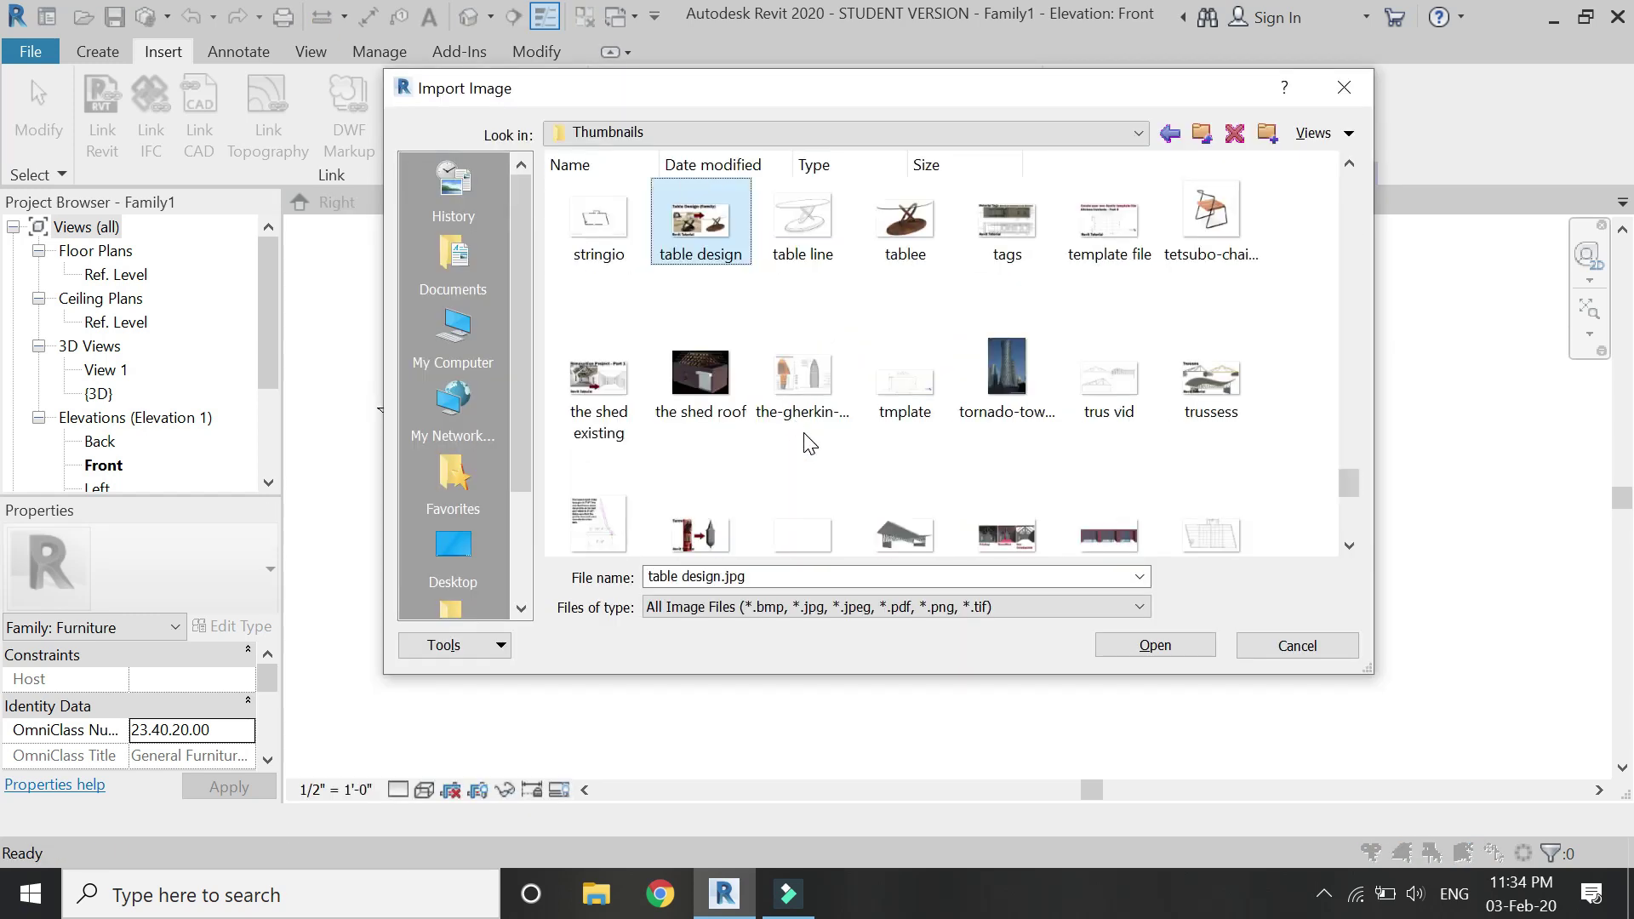
click(795, 387)
click(1145, 646)
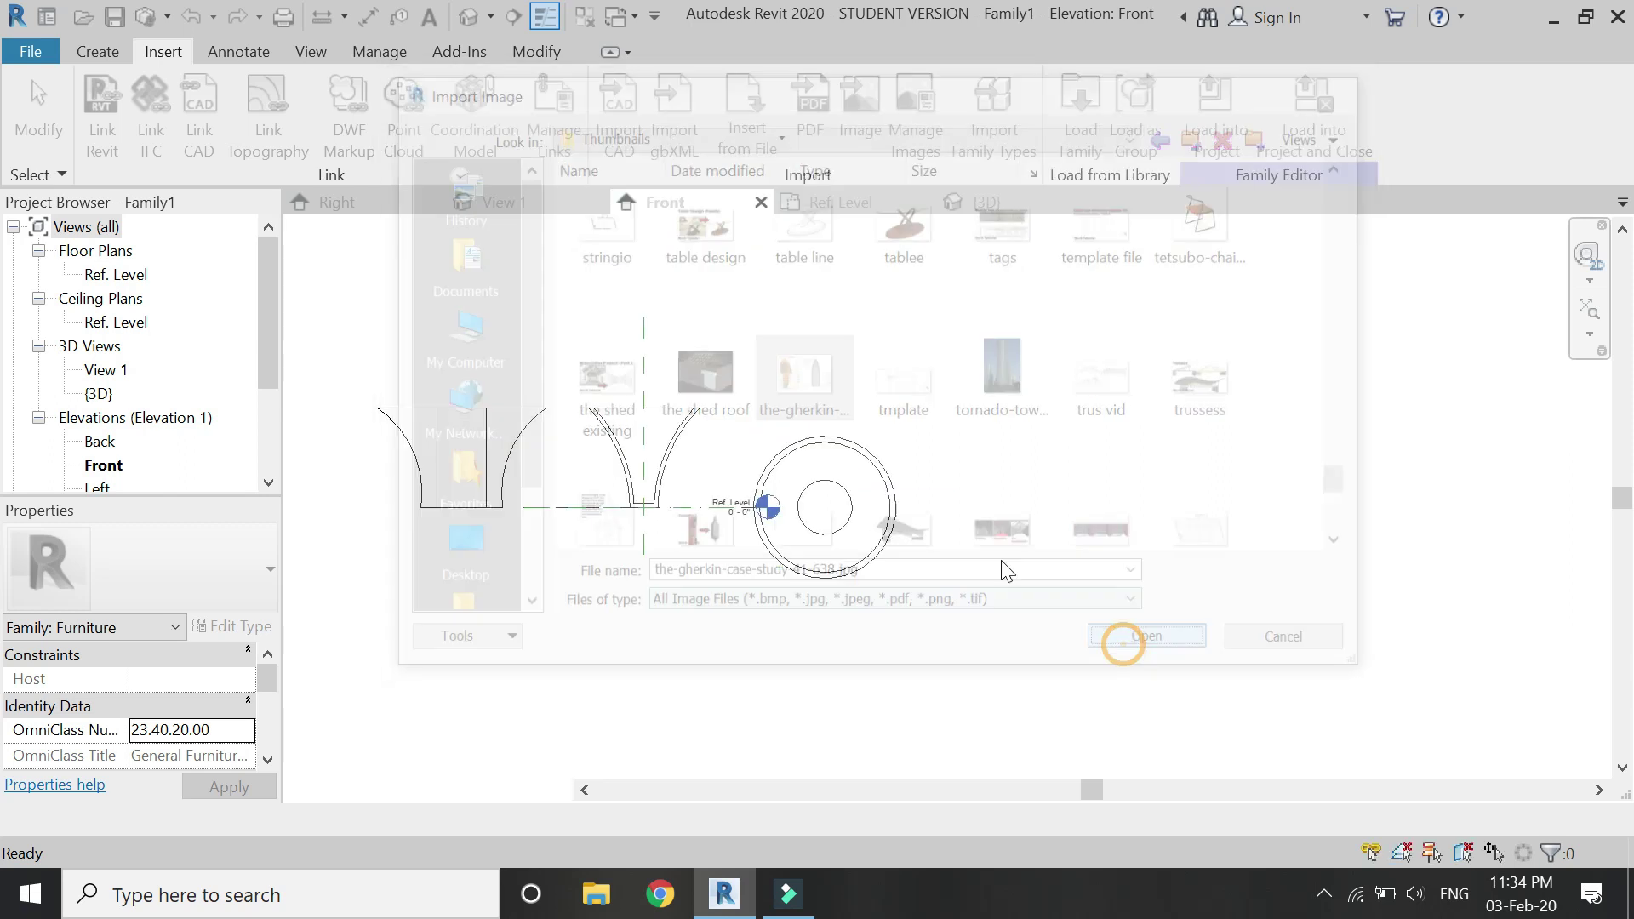
Place the Gherkin image in the Front elevation beside the revolves and bring it into view.
click(1346, 394)
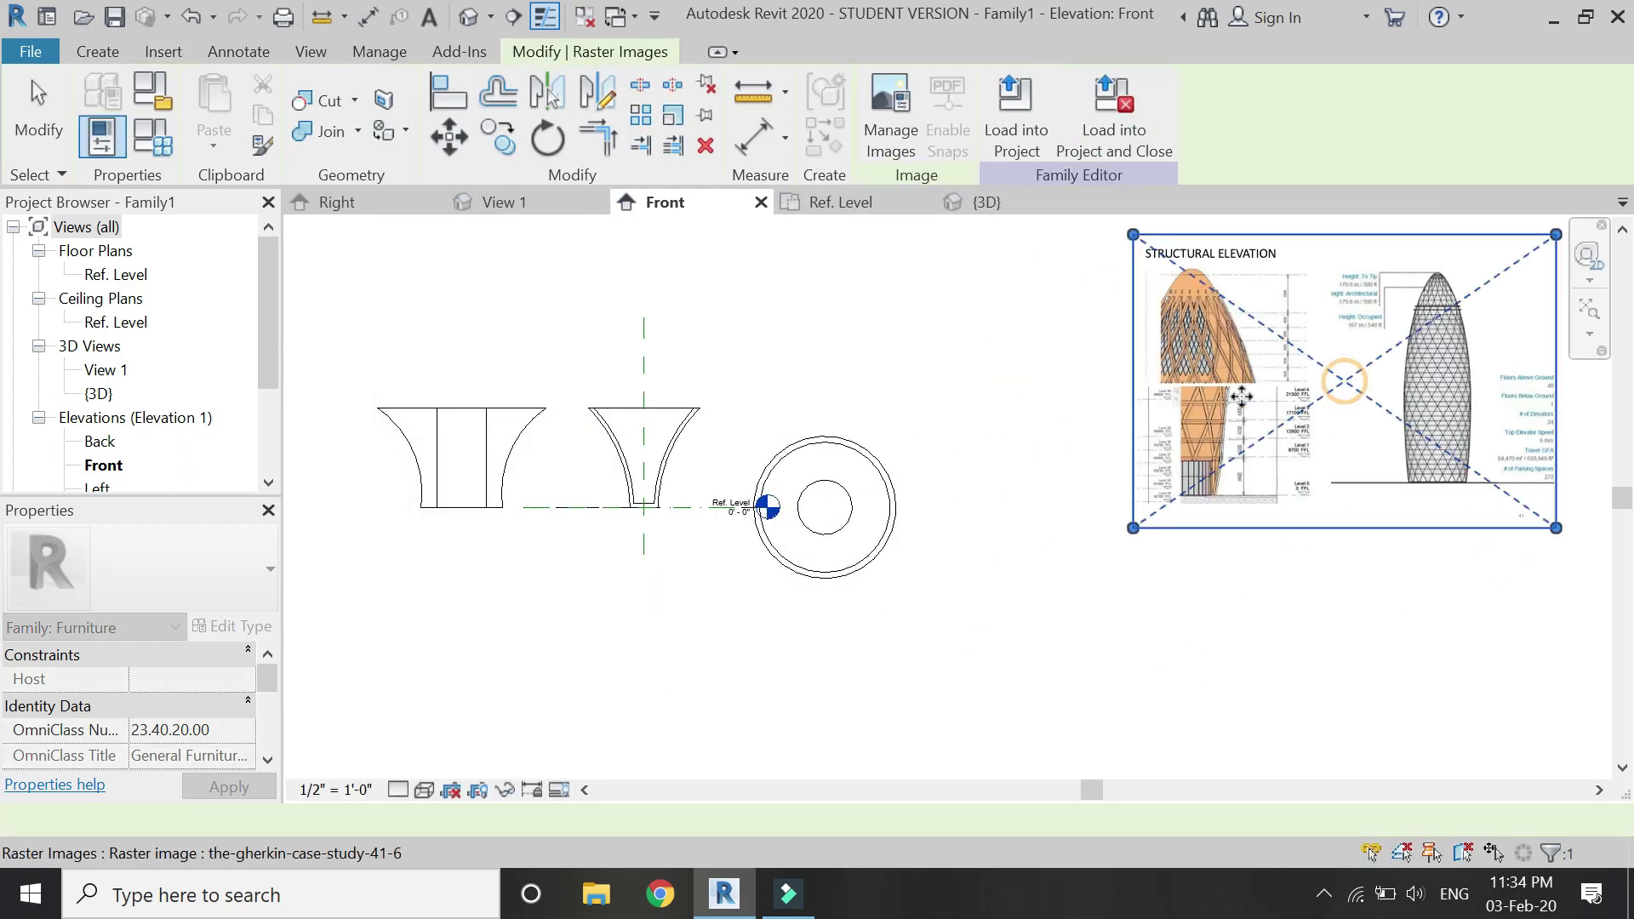
middle_drag(730, 521, 628, 529)
scroll(1170, 440, up, 2)
scroll(1170, 440, up, 2)
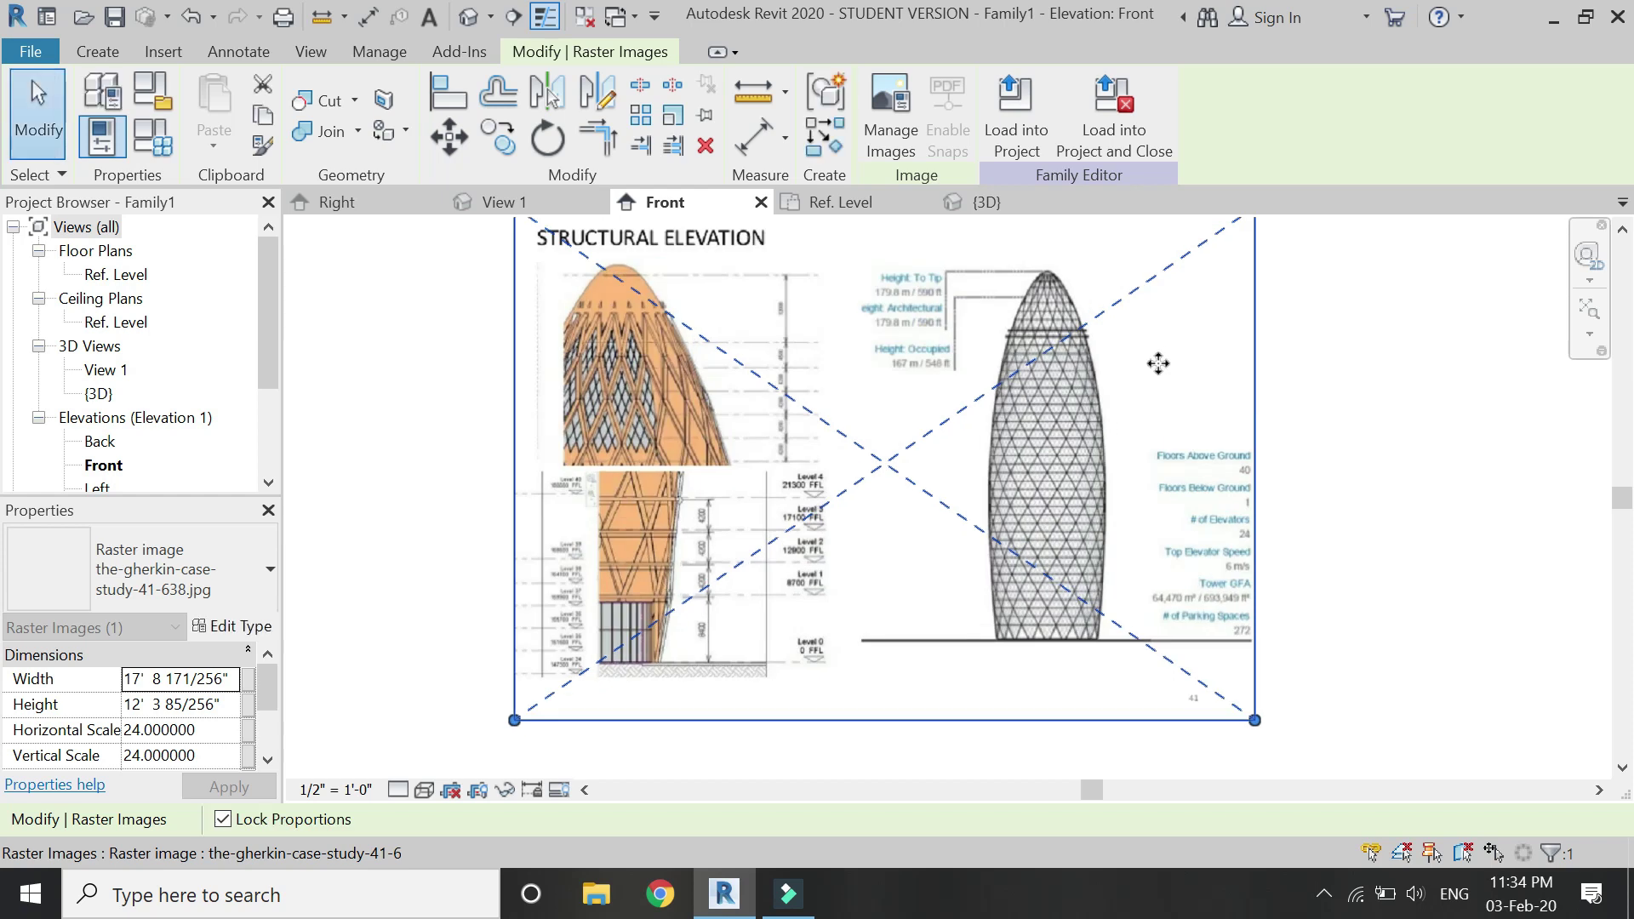
key(Escape)
click(110, 51)
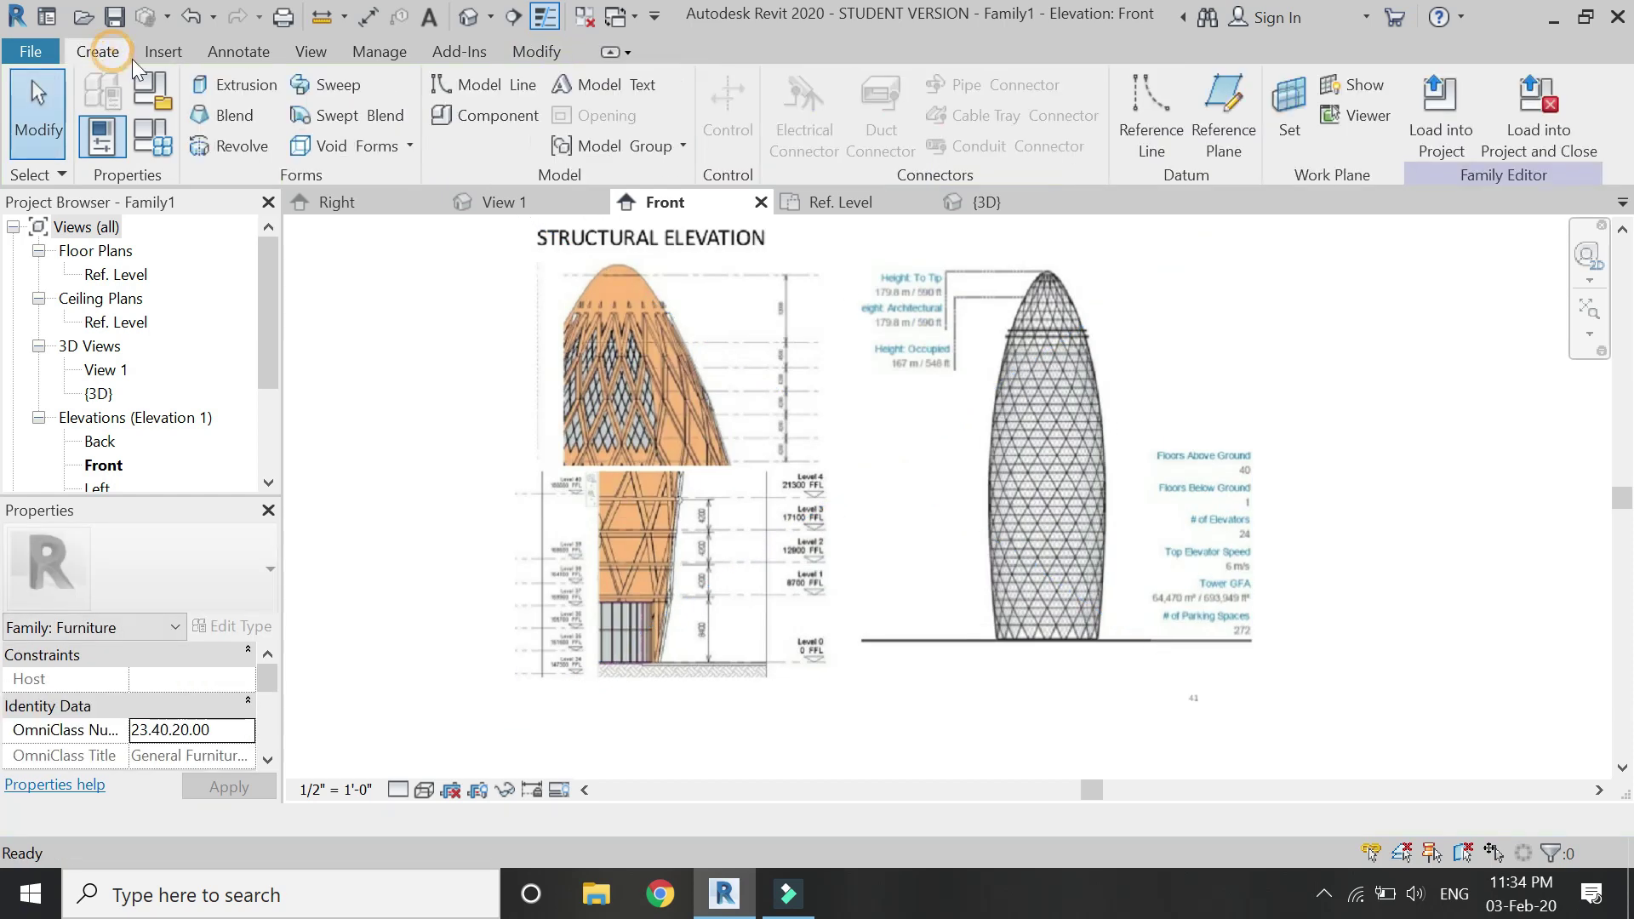
Start a revolve with a vertical line from the Gherkin's tip to its base, plus a base line.
click(242, 147)
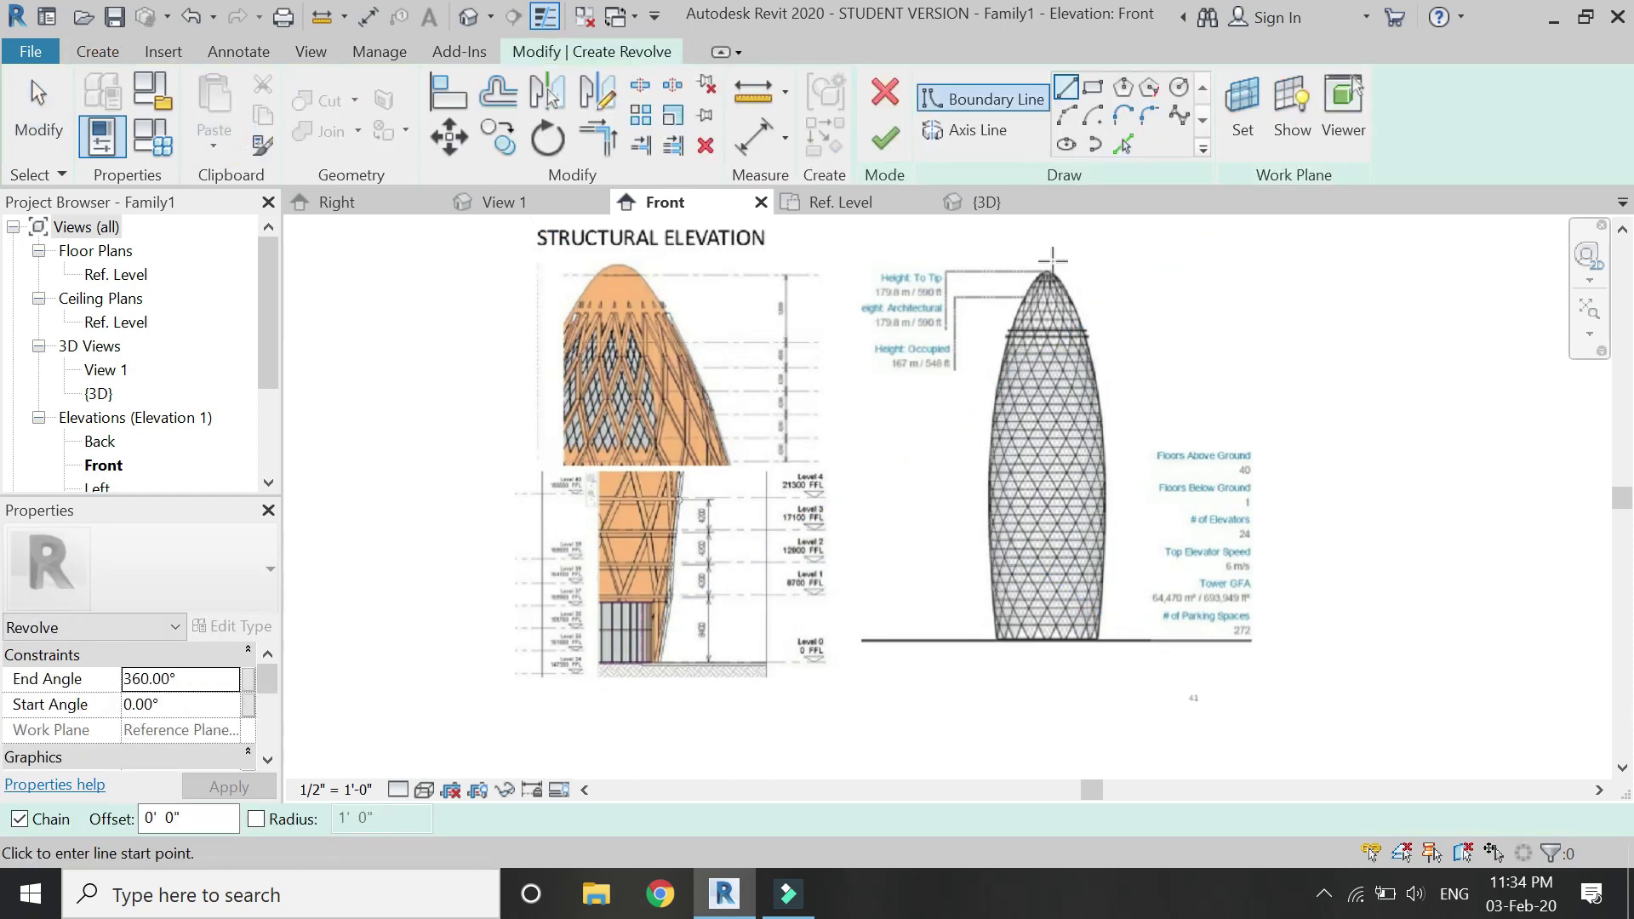
scroll(1051, 258, up, 4)
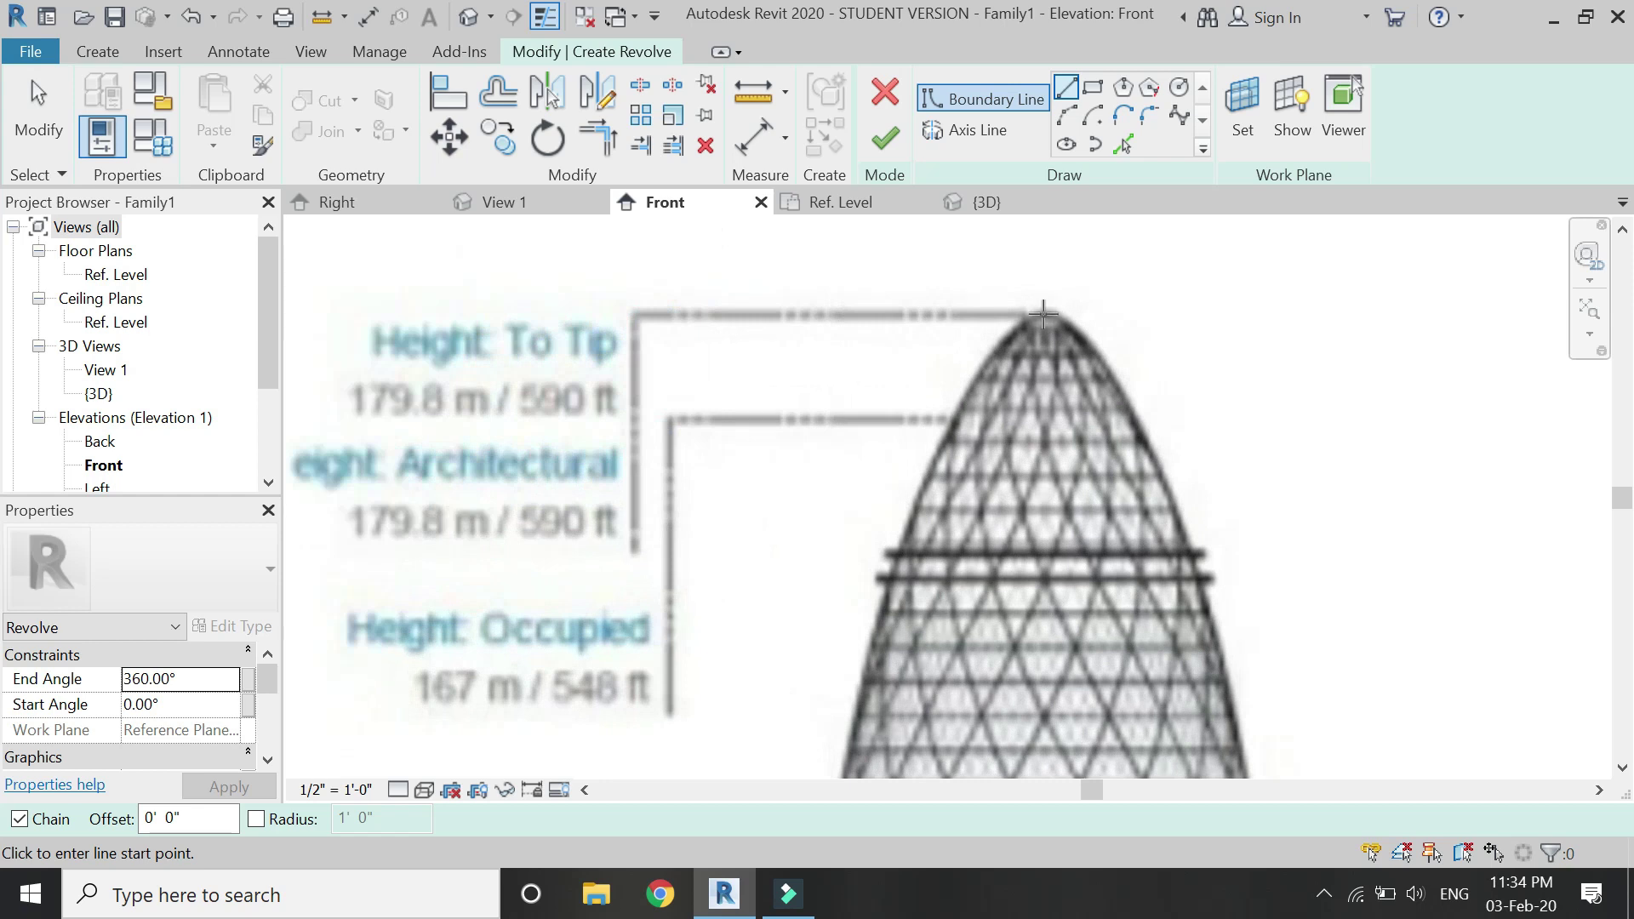
click(1042, 315)
scroll(978, 260, down, 4)
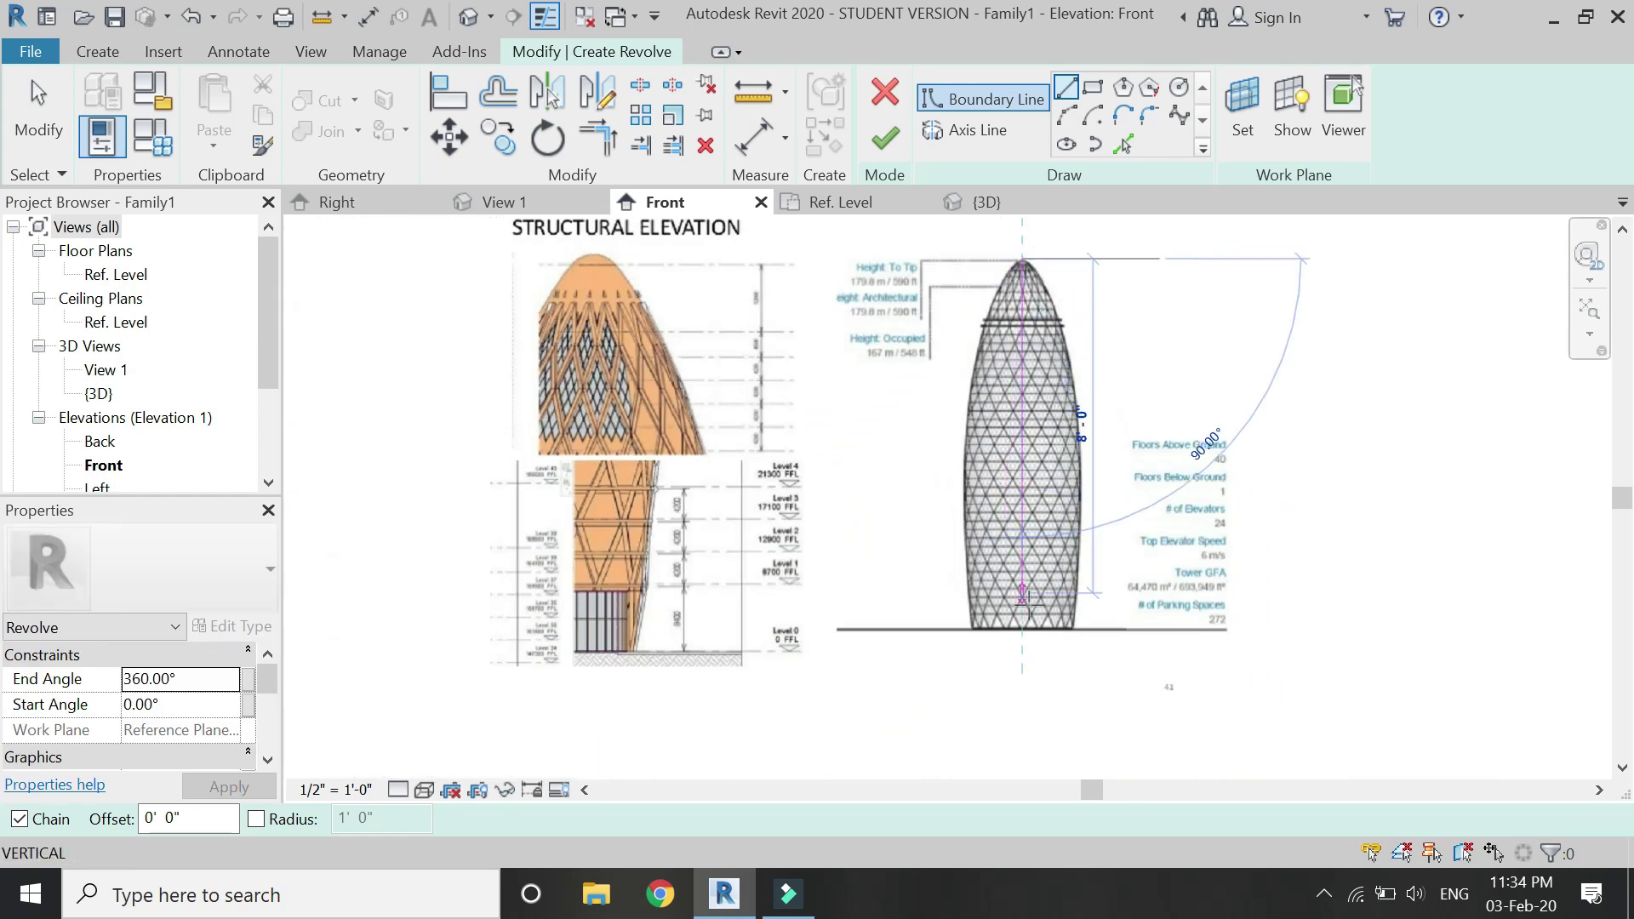
scroll(1028, 625, up, 5)
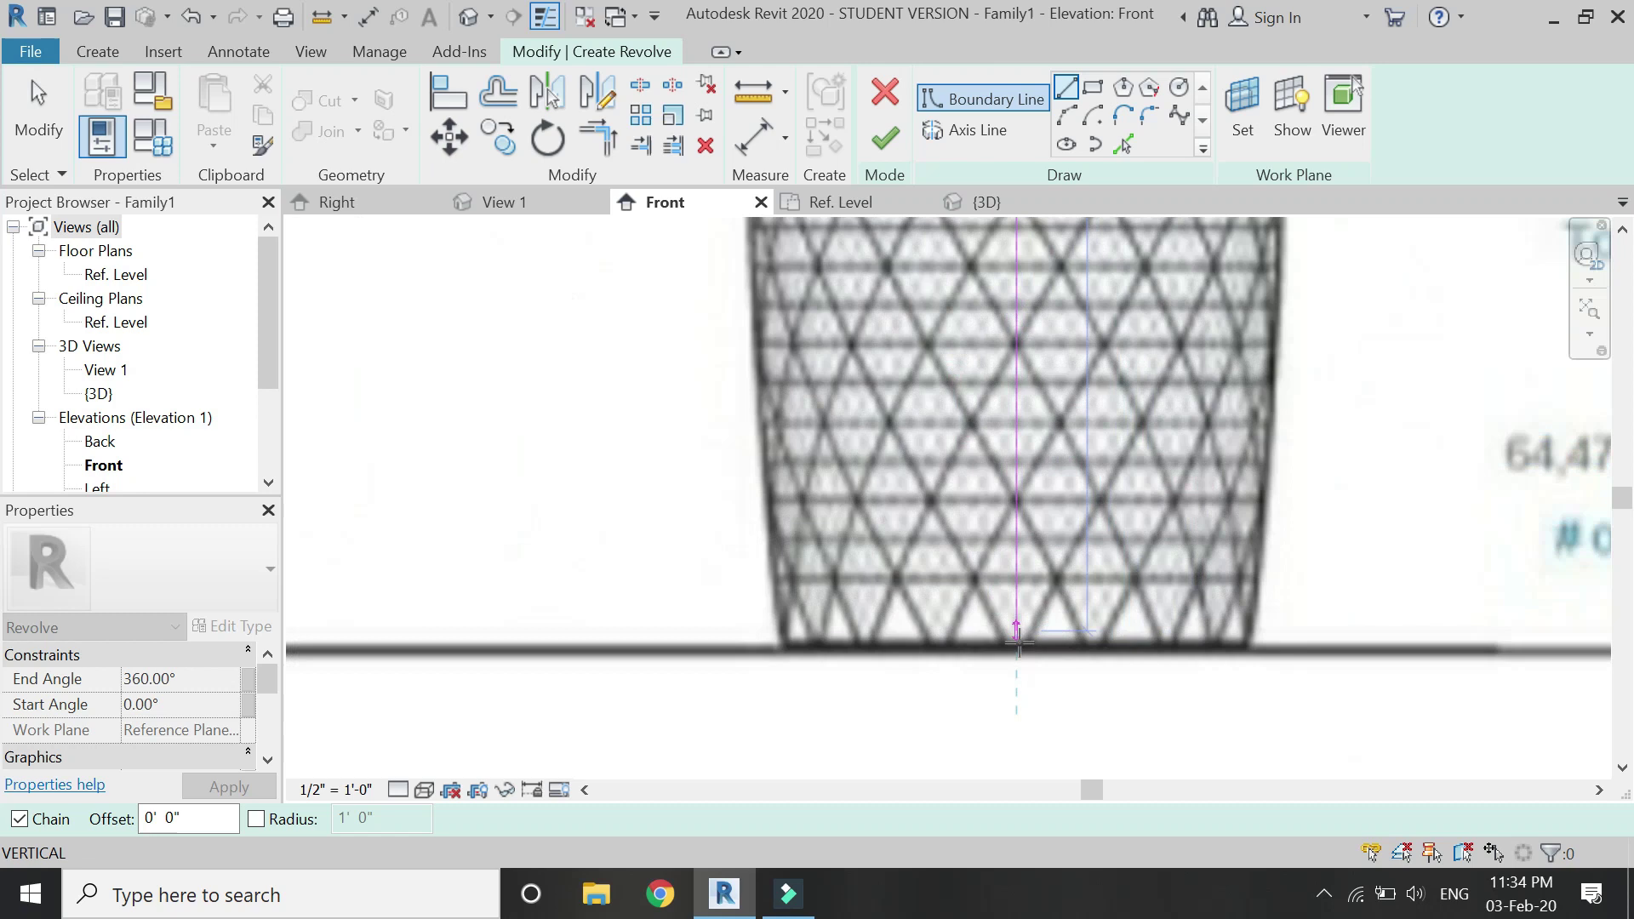
click(1017, 647)
scroll(947, 675, down, 2)
scroll(1085, 377, up, 2)
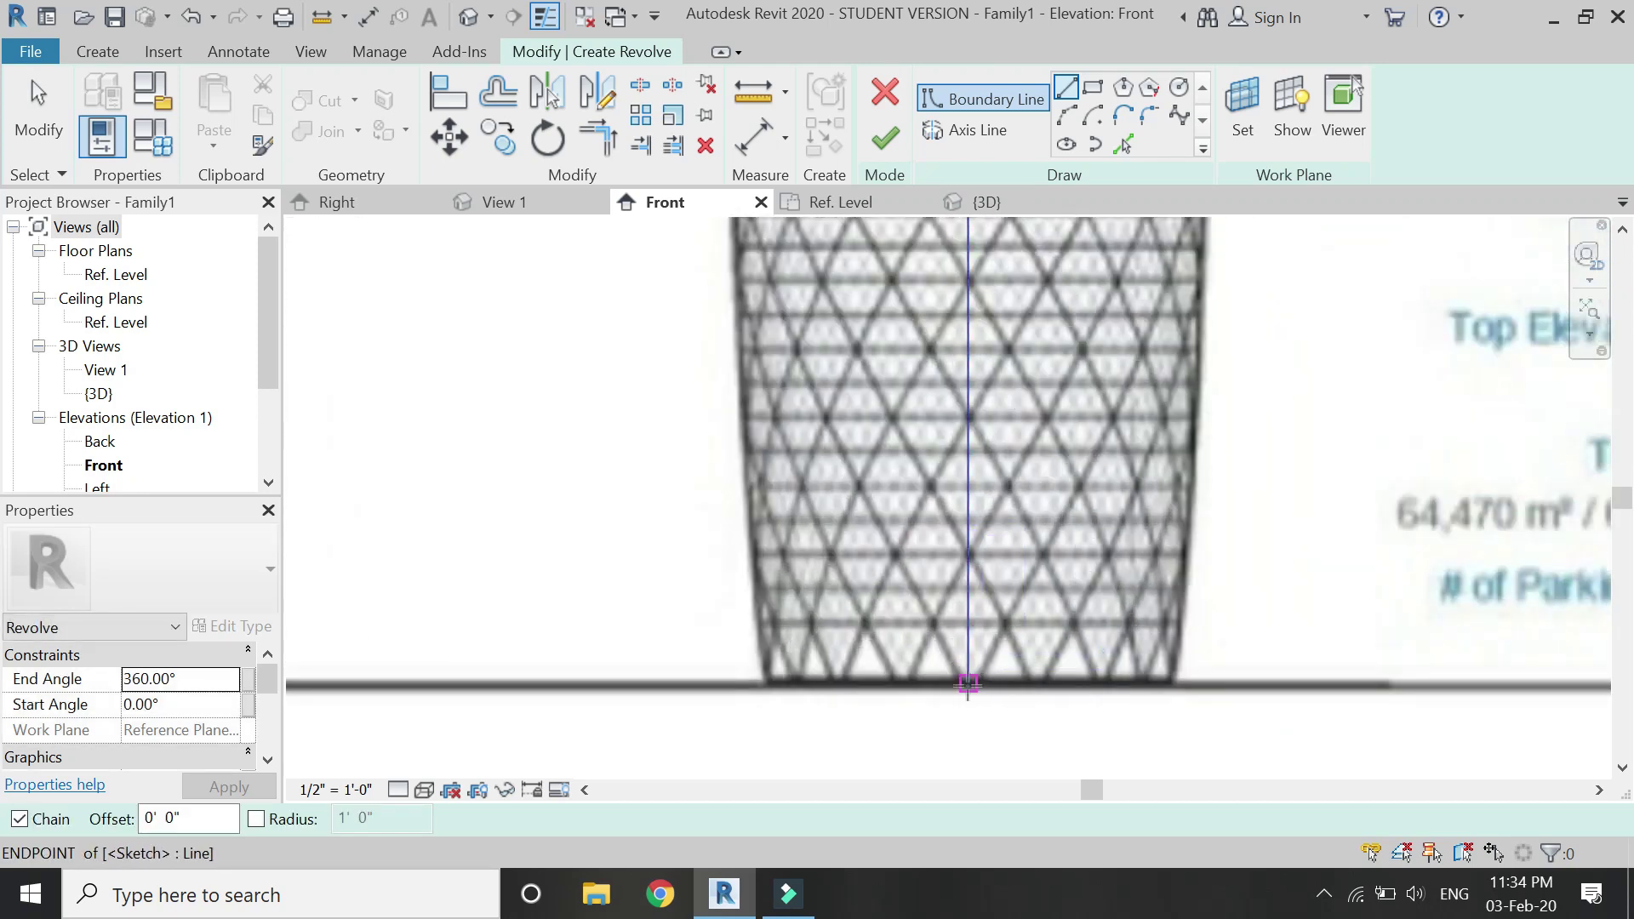
click(967, 683)
click(1175, 680)
key(Escape)
key(Escape)
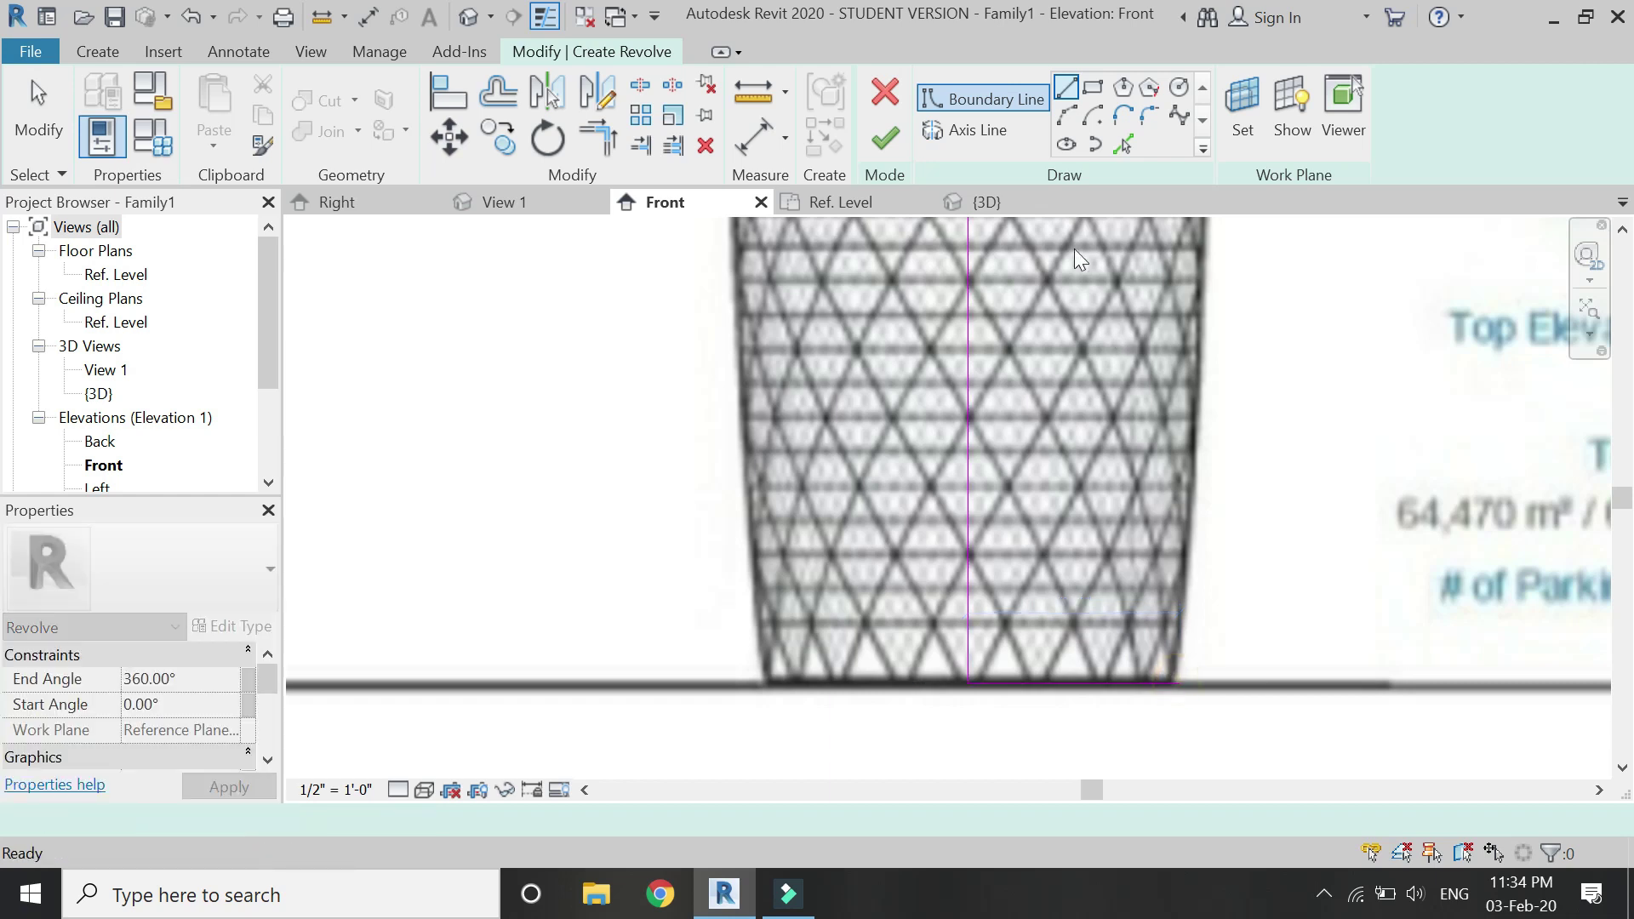
Draw a Start-End-Radius arc from the base line's outer end partway up the tower's edge.
click(1065, 115)
click(1175, 677)
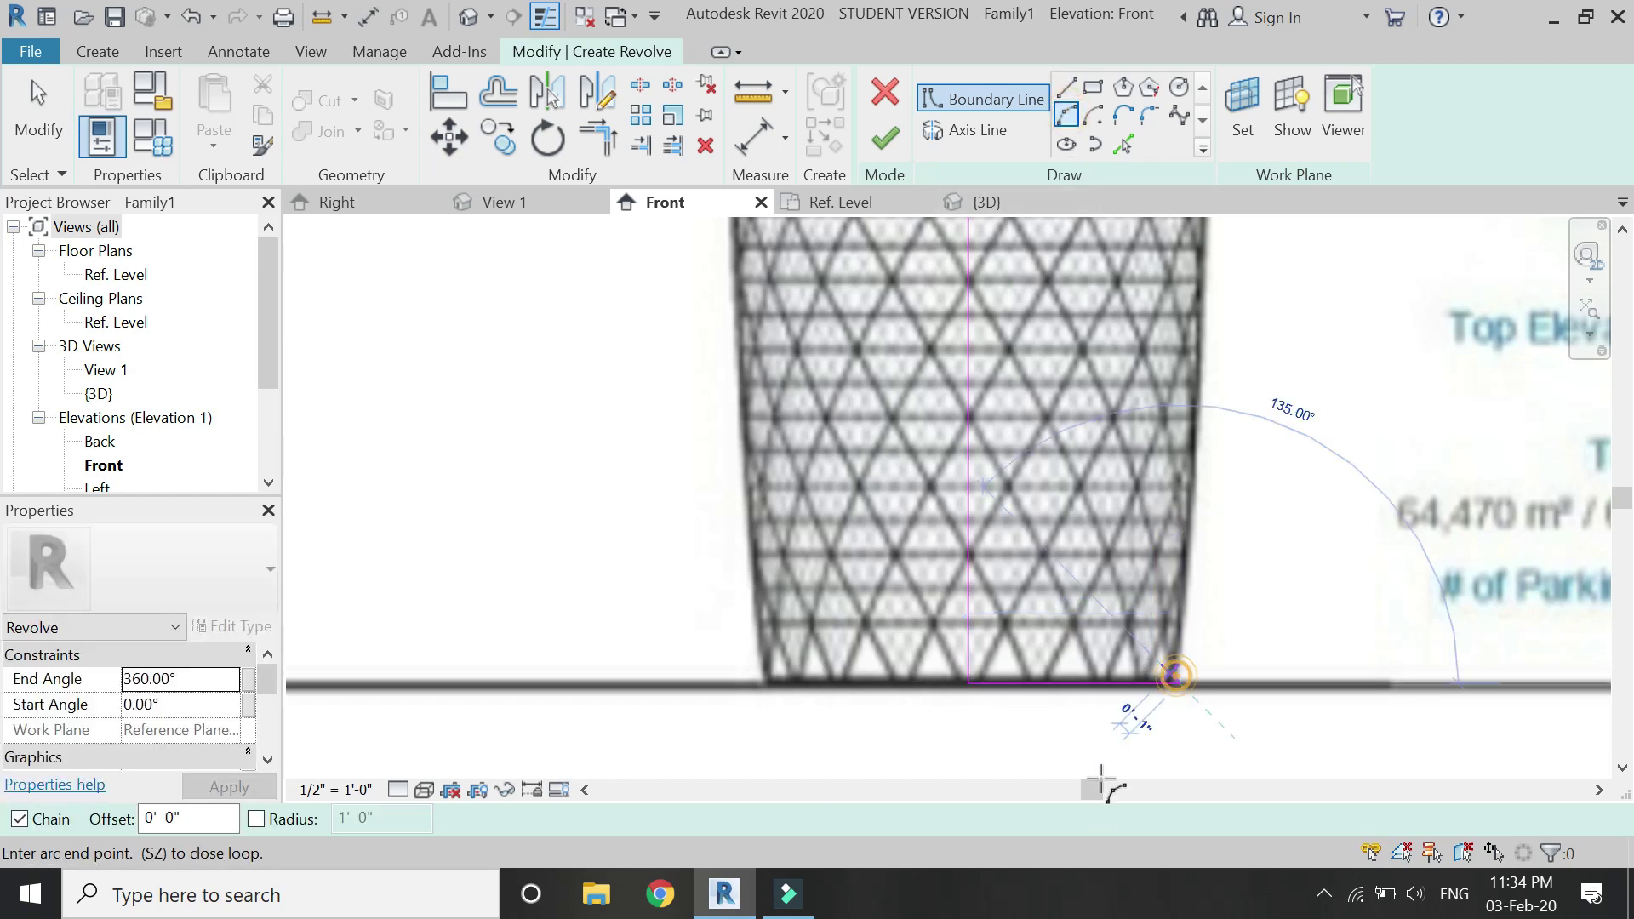
scroll(1097, 724, down, 5)
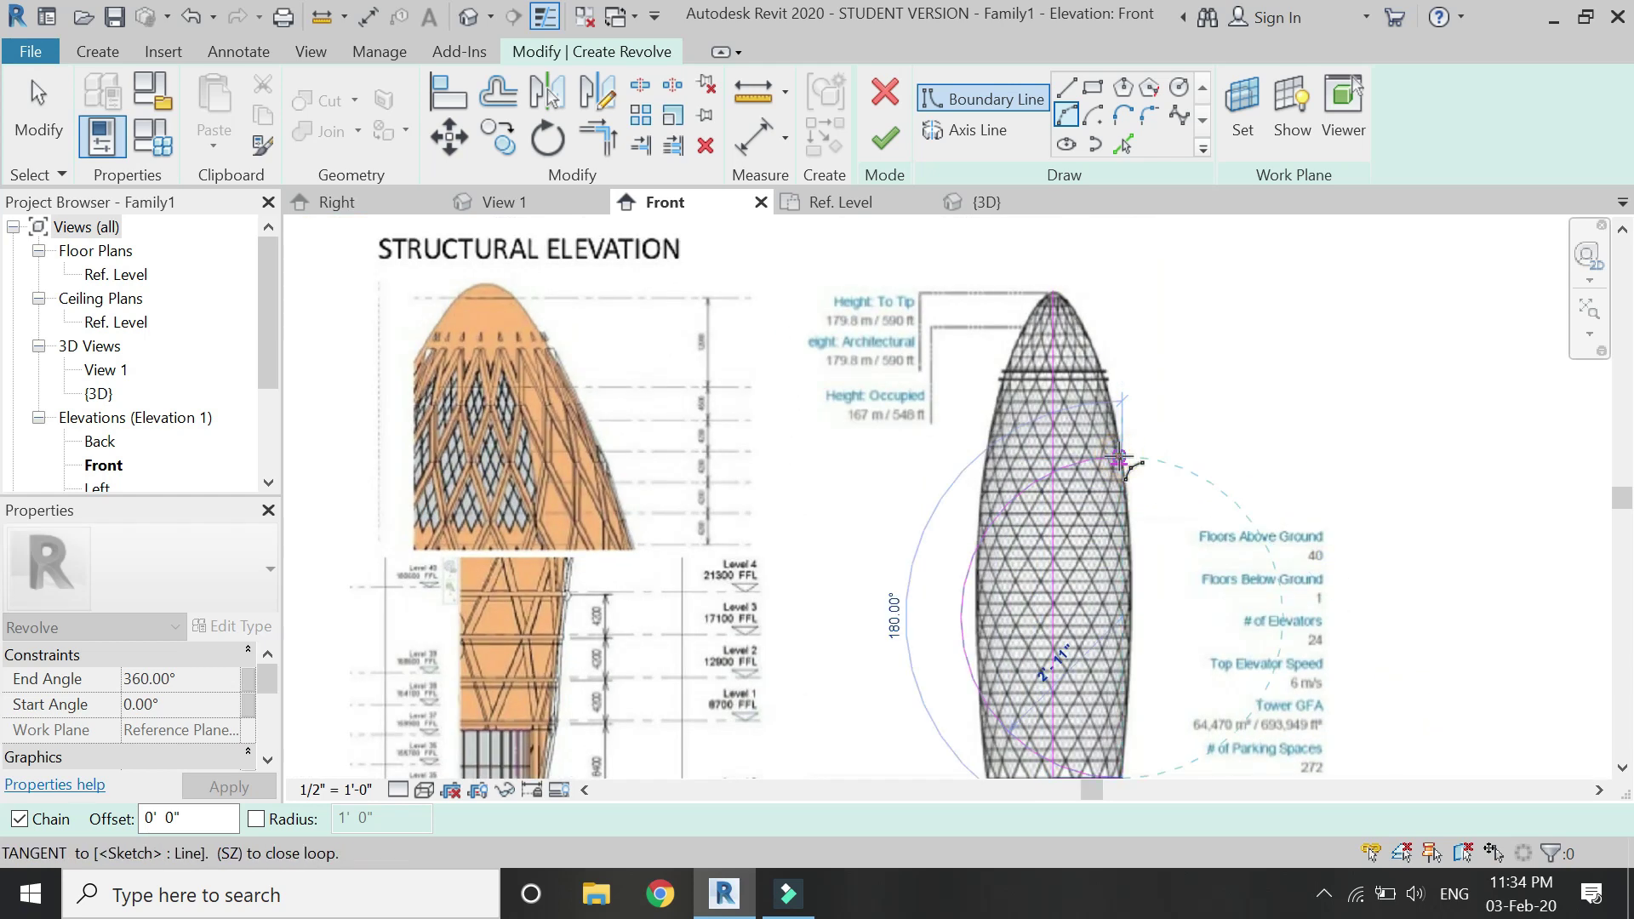
click(1122, 459)
scroll(1123, 463, up, 4)
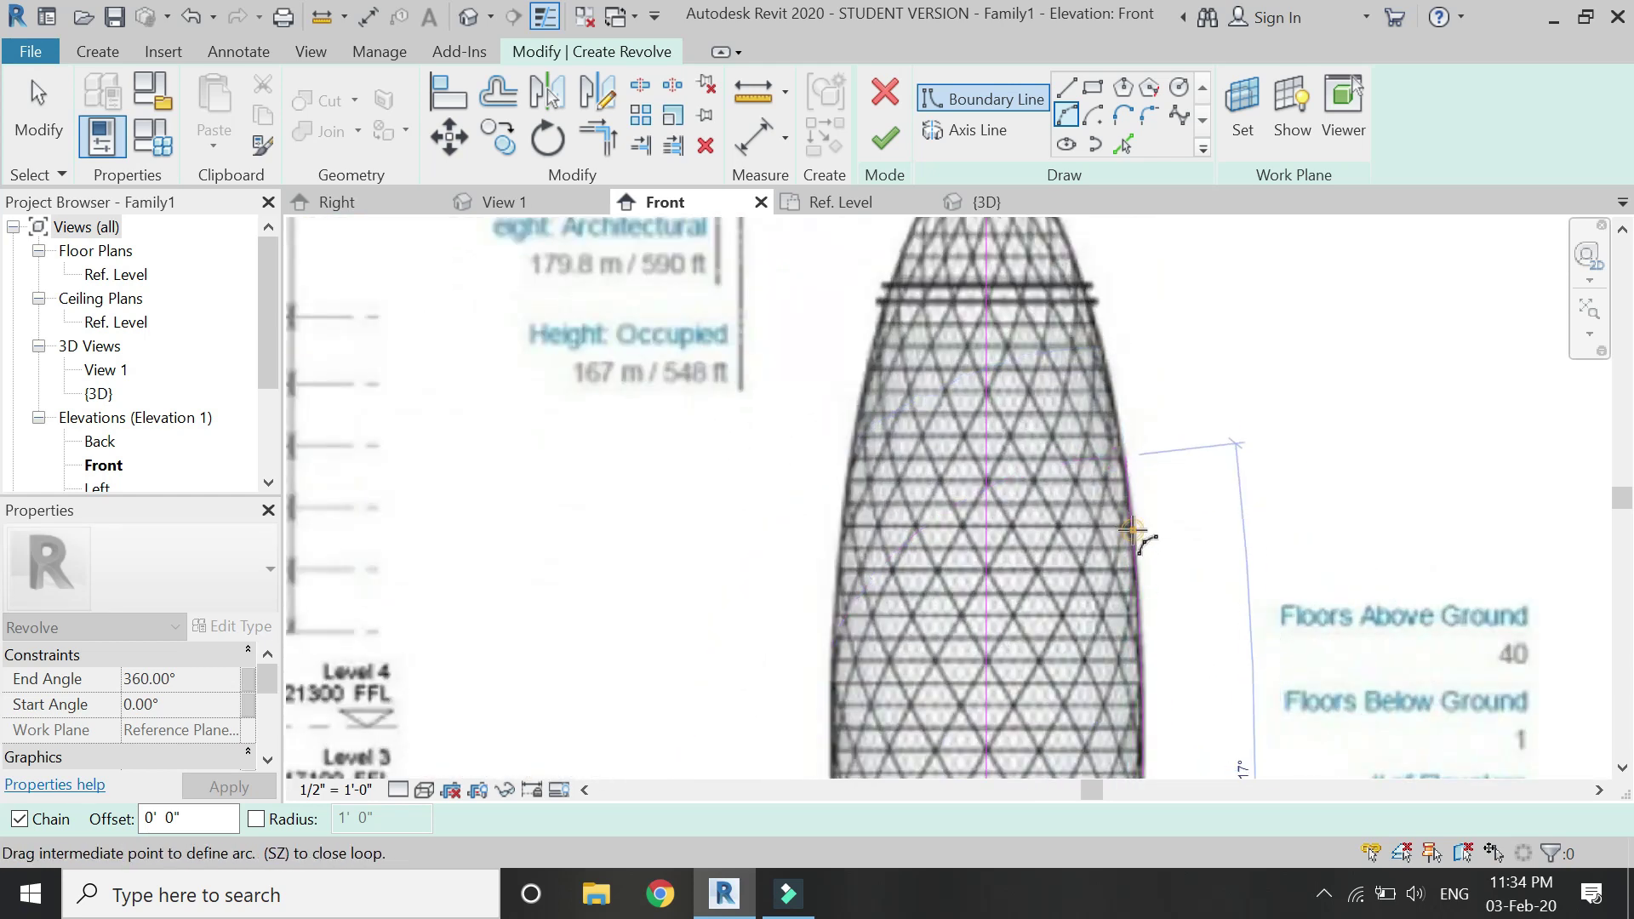
click(1131, 529)
scroll(1111, 422, down, 3)
scroll(1113, 442, up, 4)
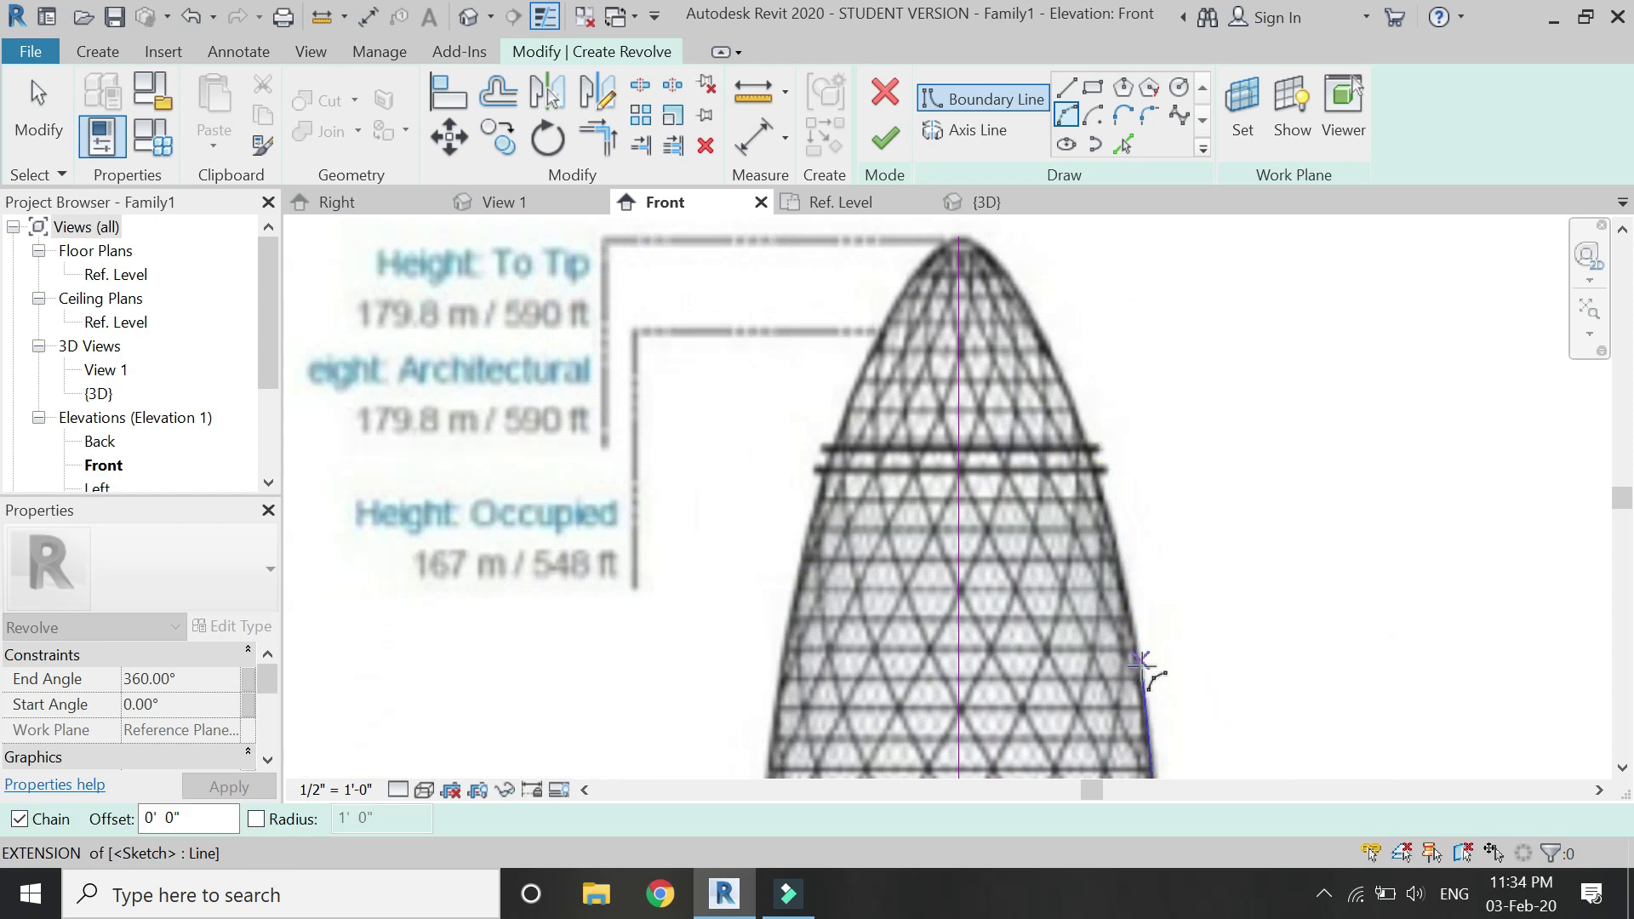
Add a second arc following the tower's curved edge up to the tip.
click(1143, 670)
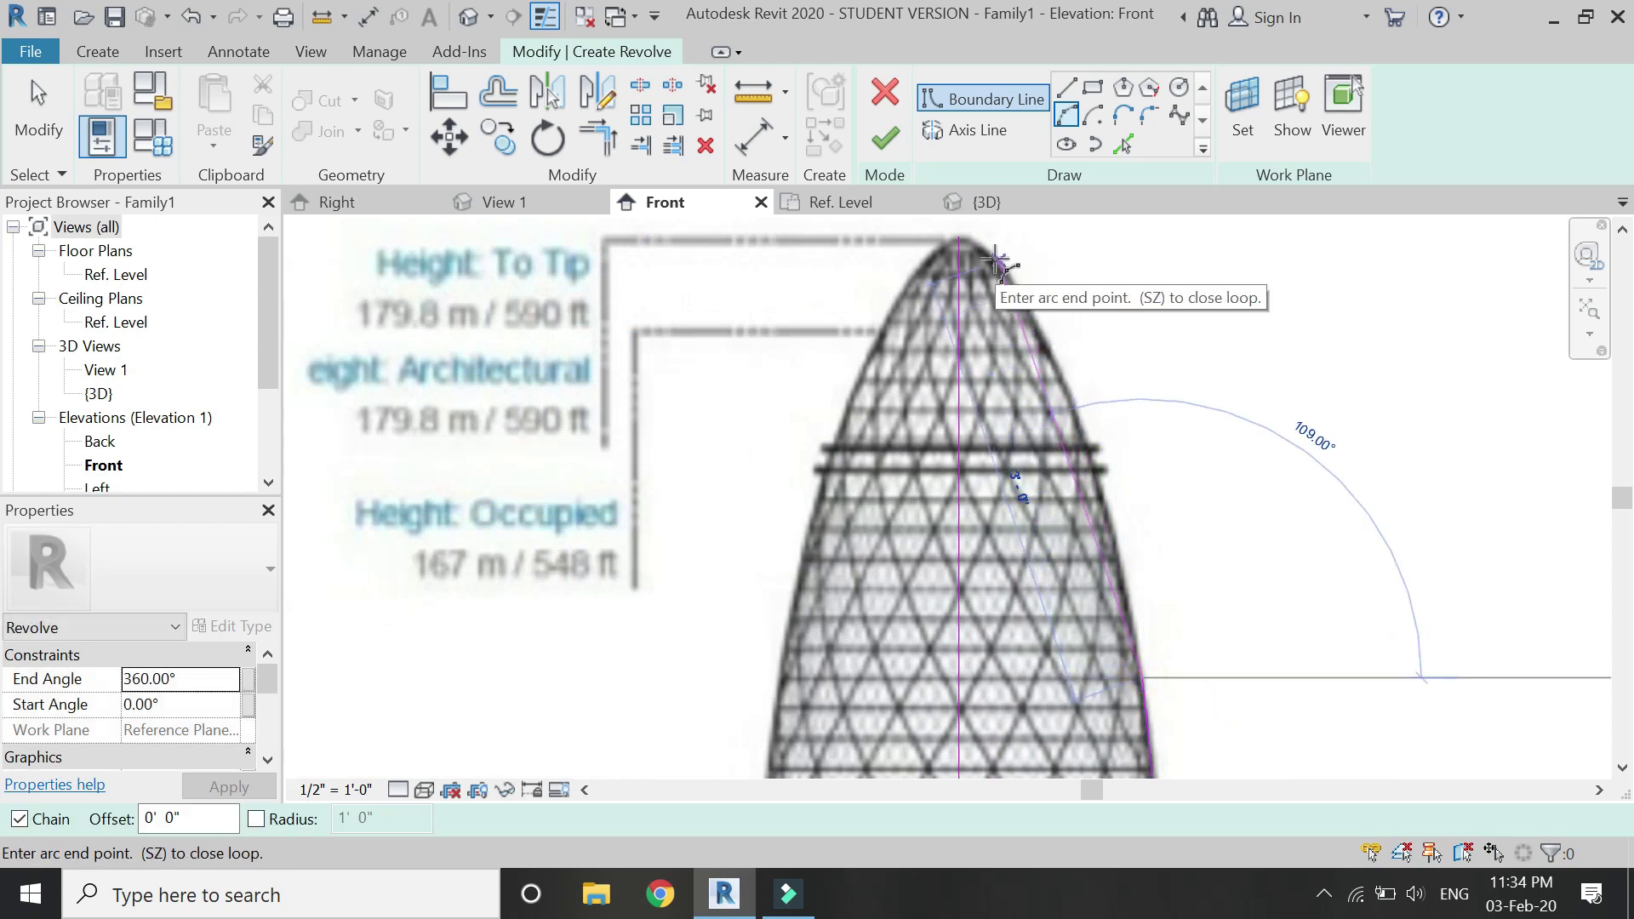
scroll(1055, 421, up, 1)
scroll(1064, 425, down, 3)
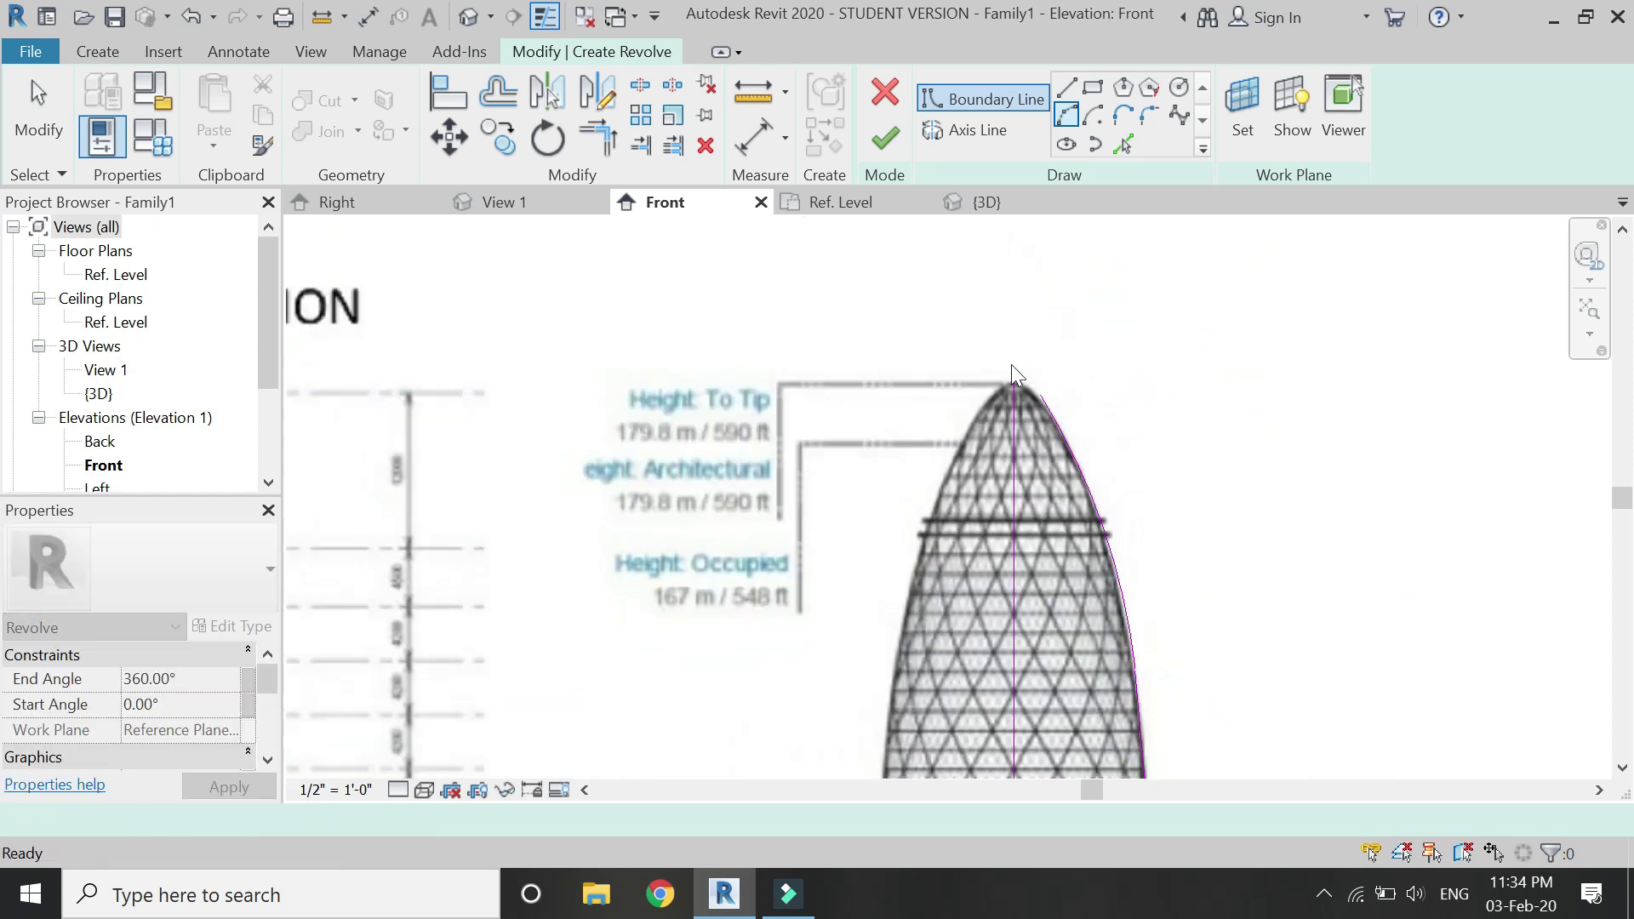
scroll(1051, 395, up, 3)
scroll(1049, 395, up, 1)
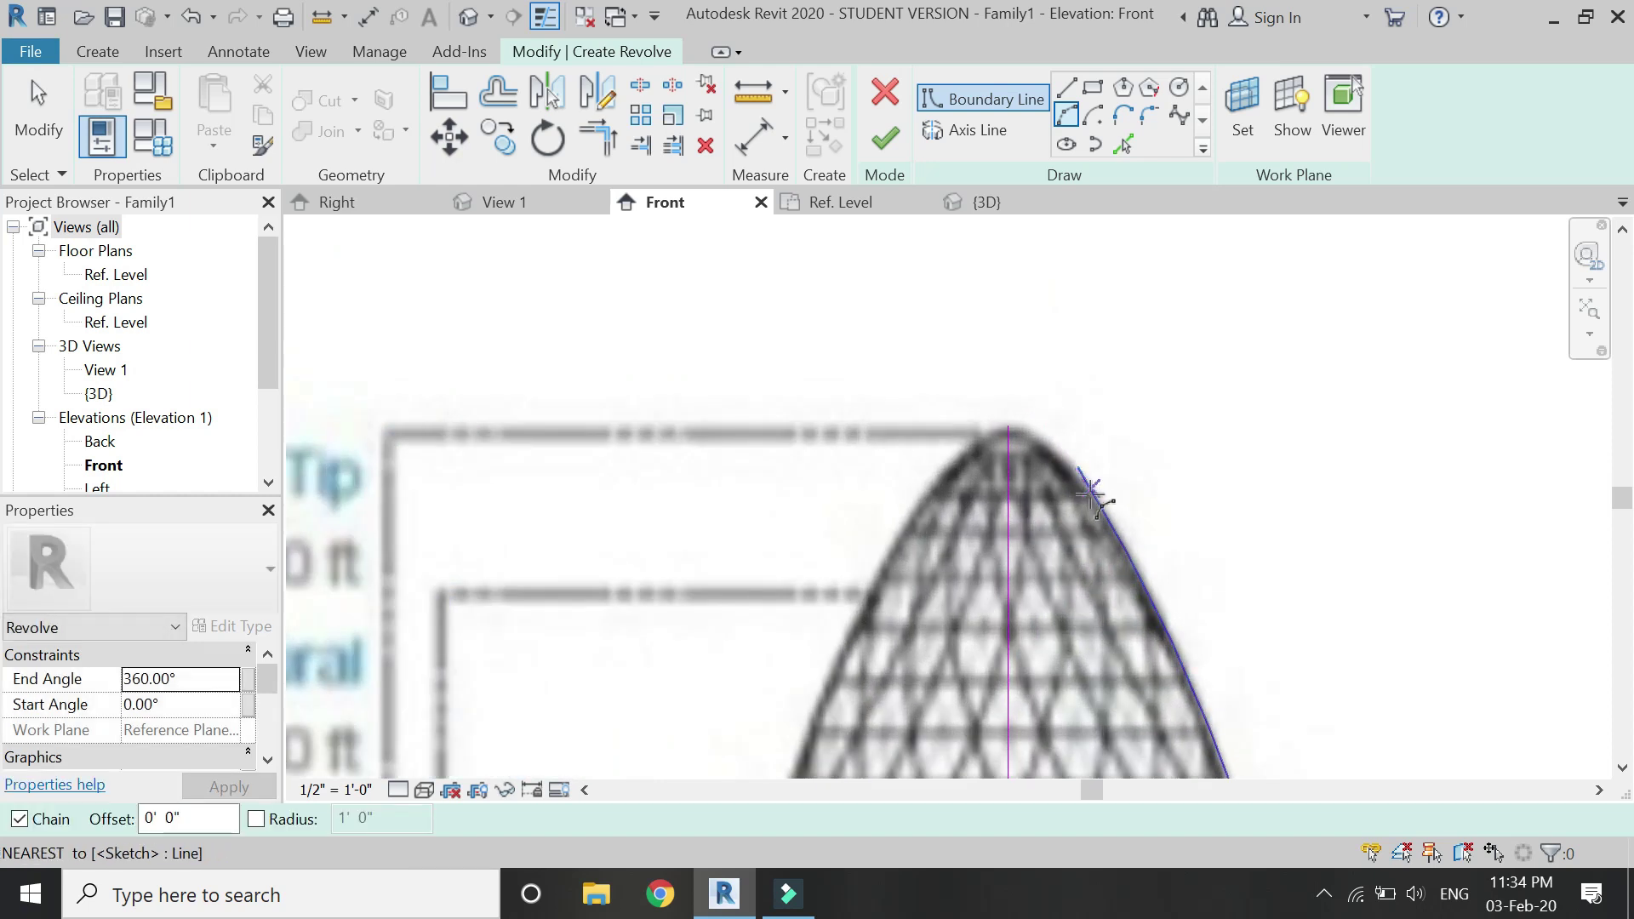
click(1165, 632)
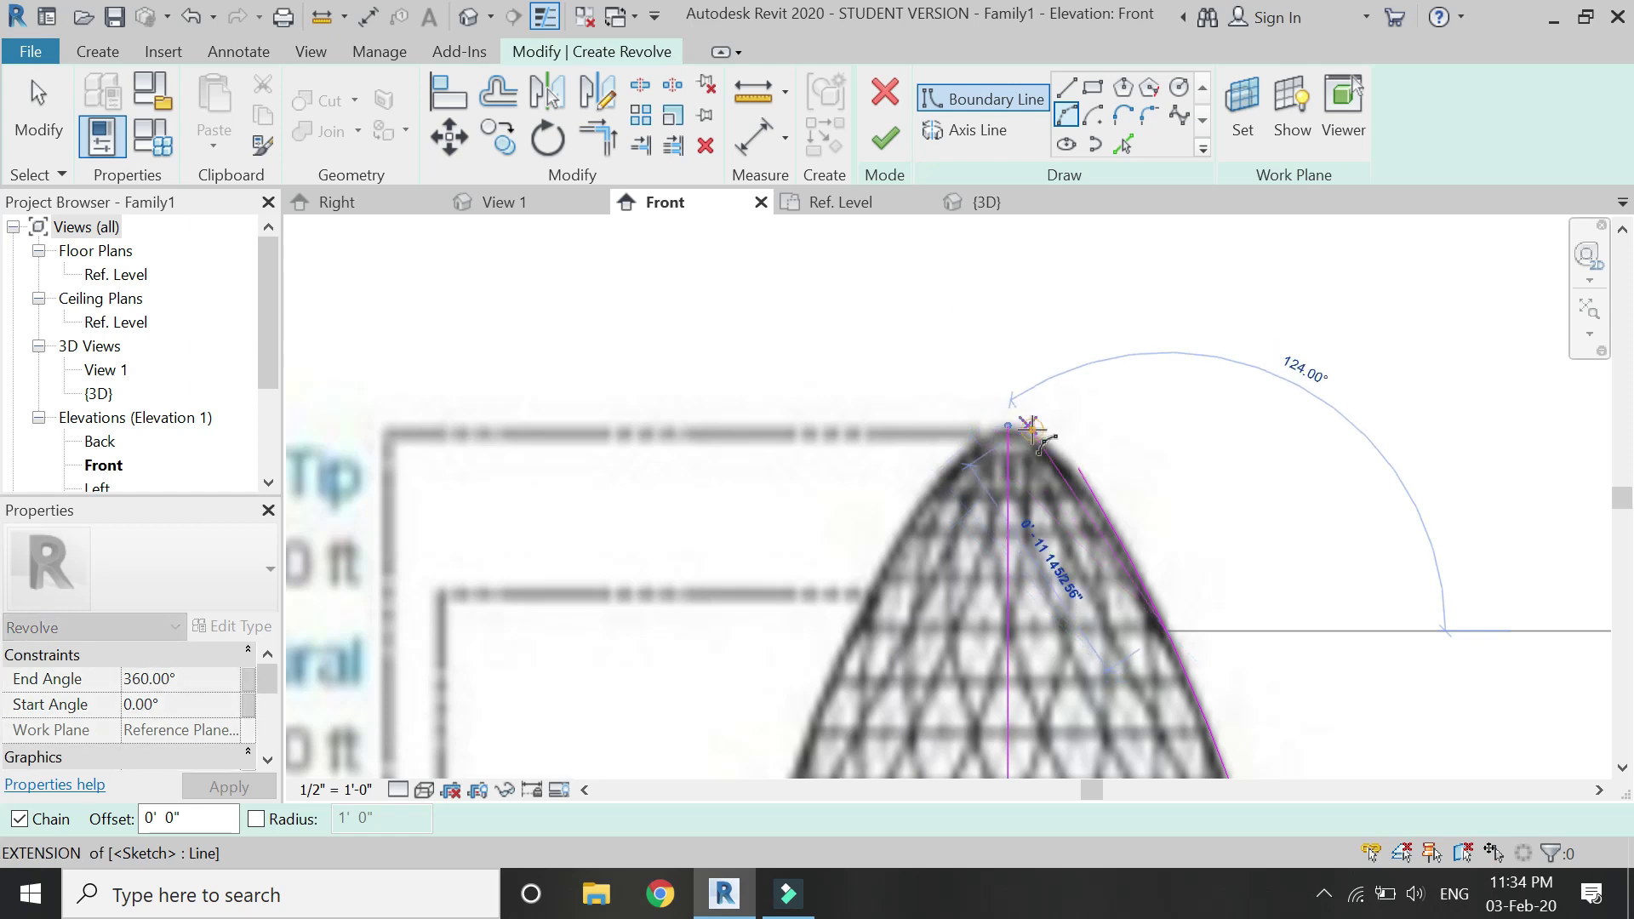
click(1032, 429)
click(1102, 519)
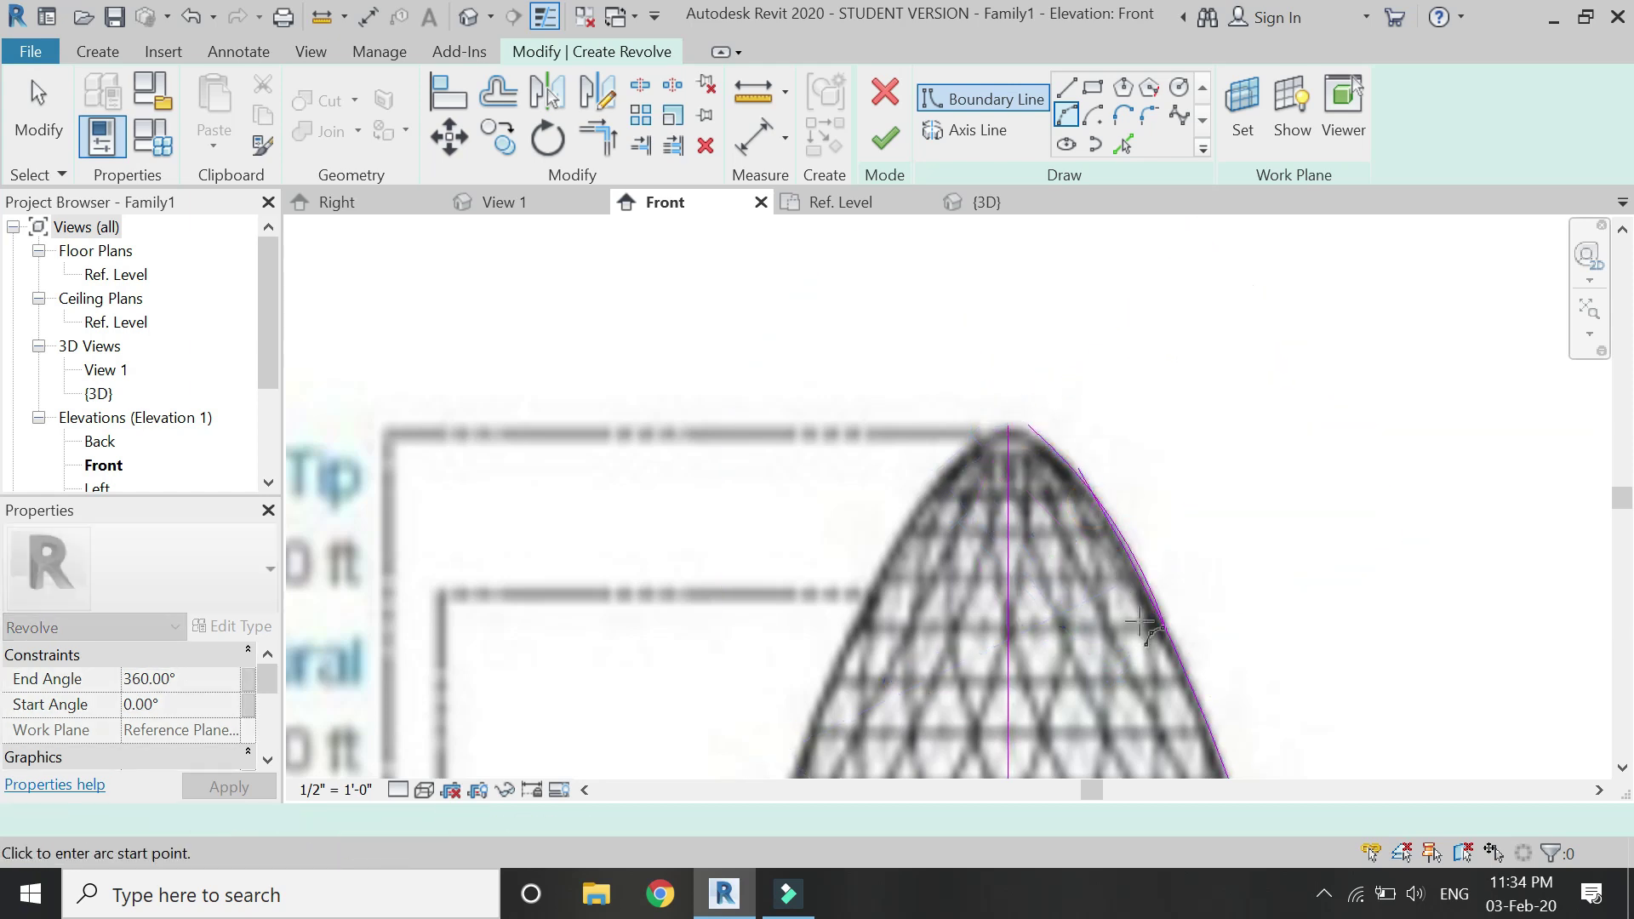
Replace the badly fitting tip arc with a new arc following the upper curve to the apex.
scroll(1149, 506, up, 2)
key(Escape)
key(Escape)
click(1143, 504)
key(Delete)
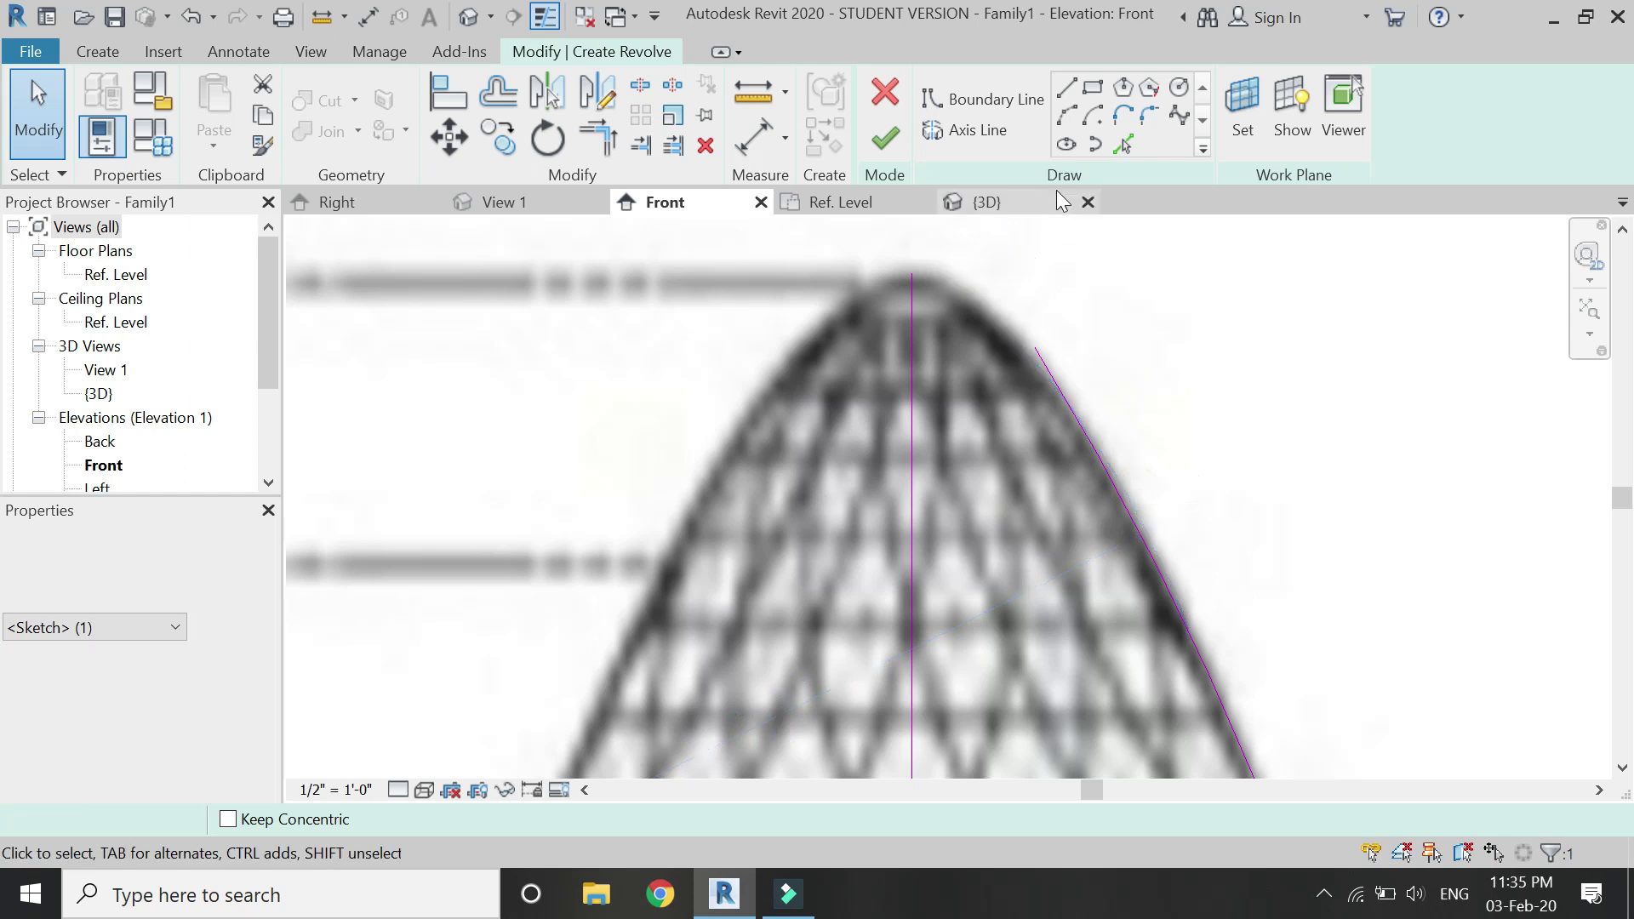
click(1066, 113)
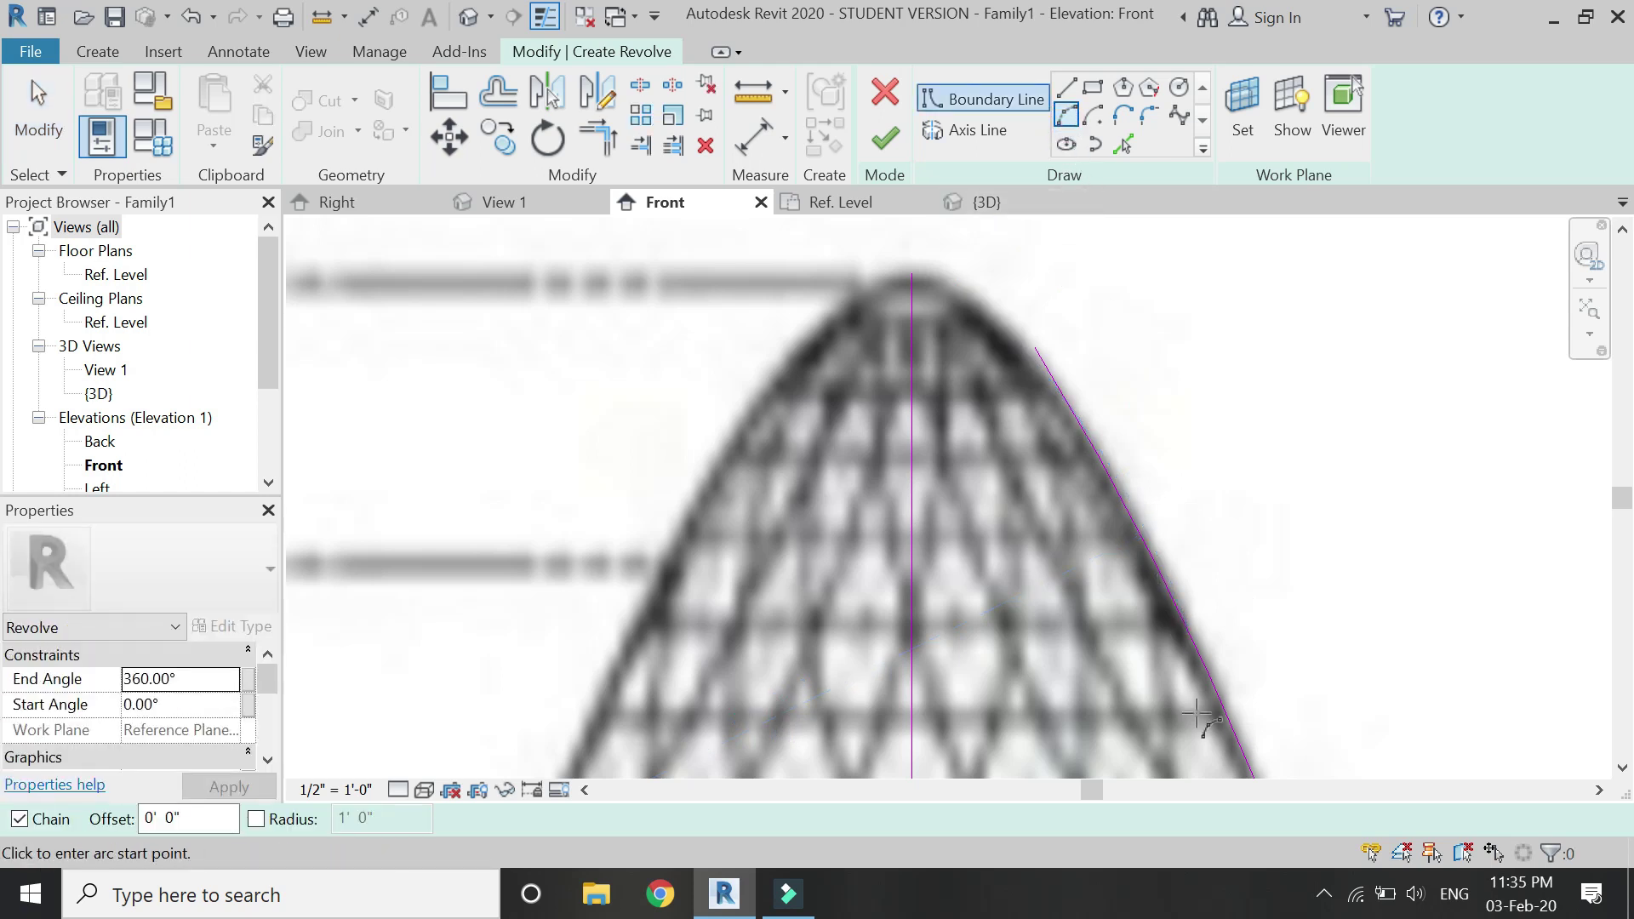
click(1242, 753)
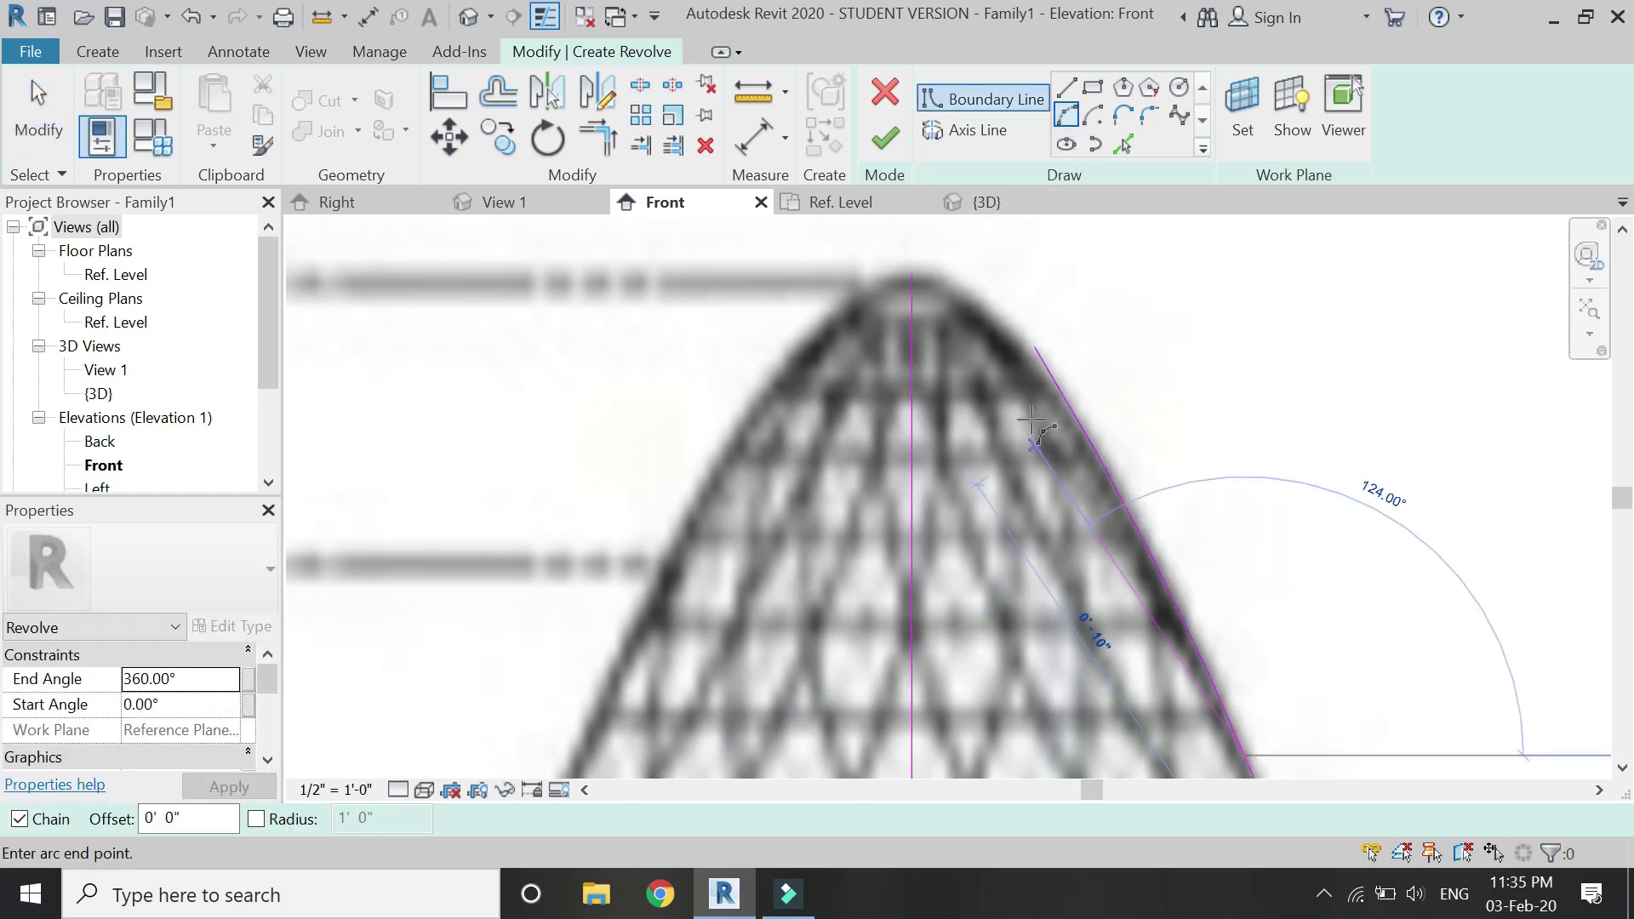
click(934, 273)
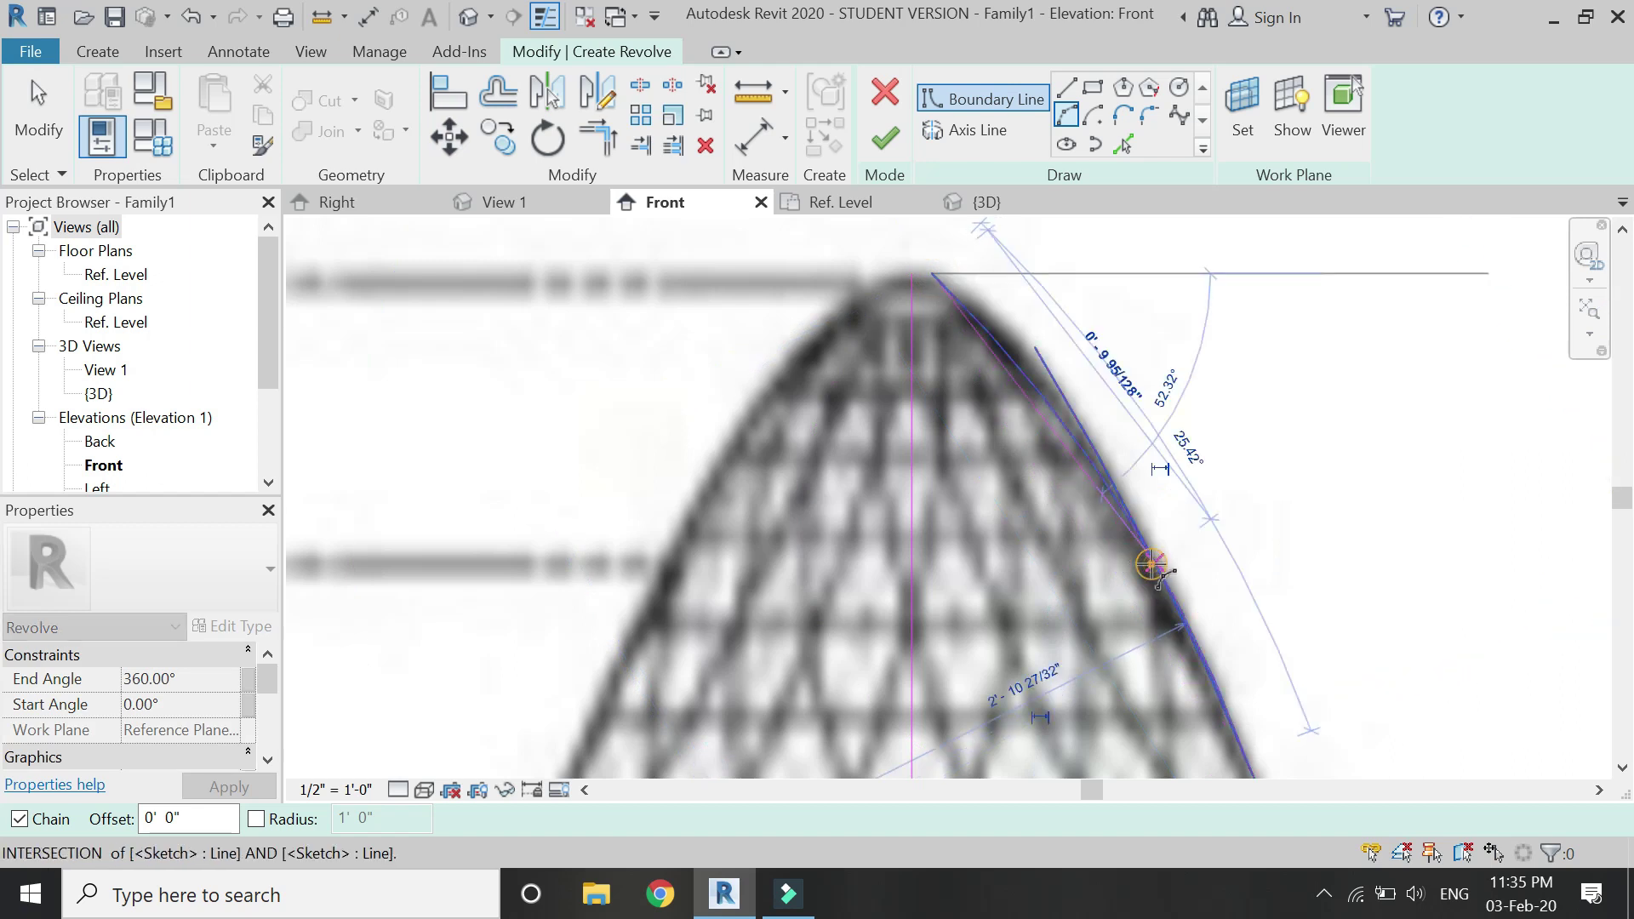
click(1151, 564)
Trim the new arc and the sketch line into a closed corner with TR.
key(t)
key(r)
click(1018, 381)
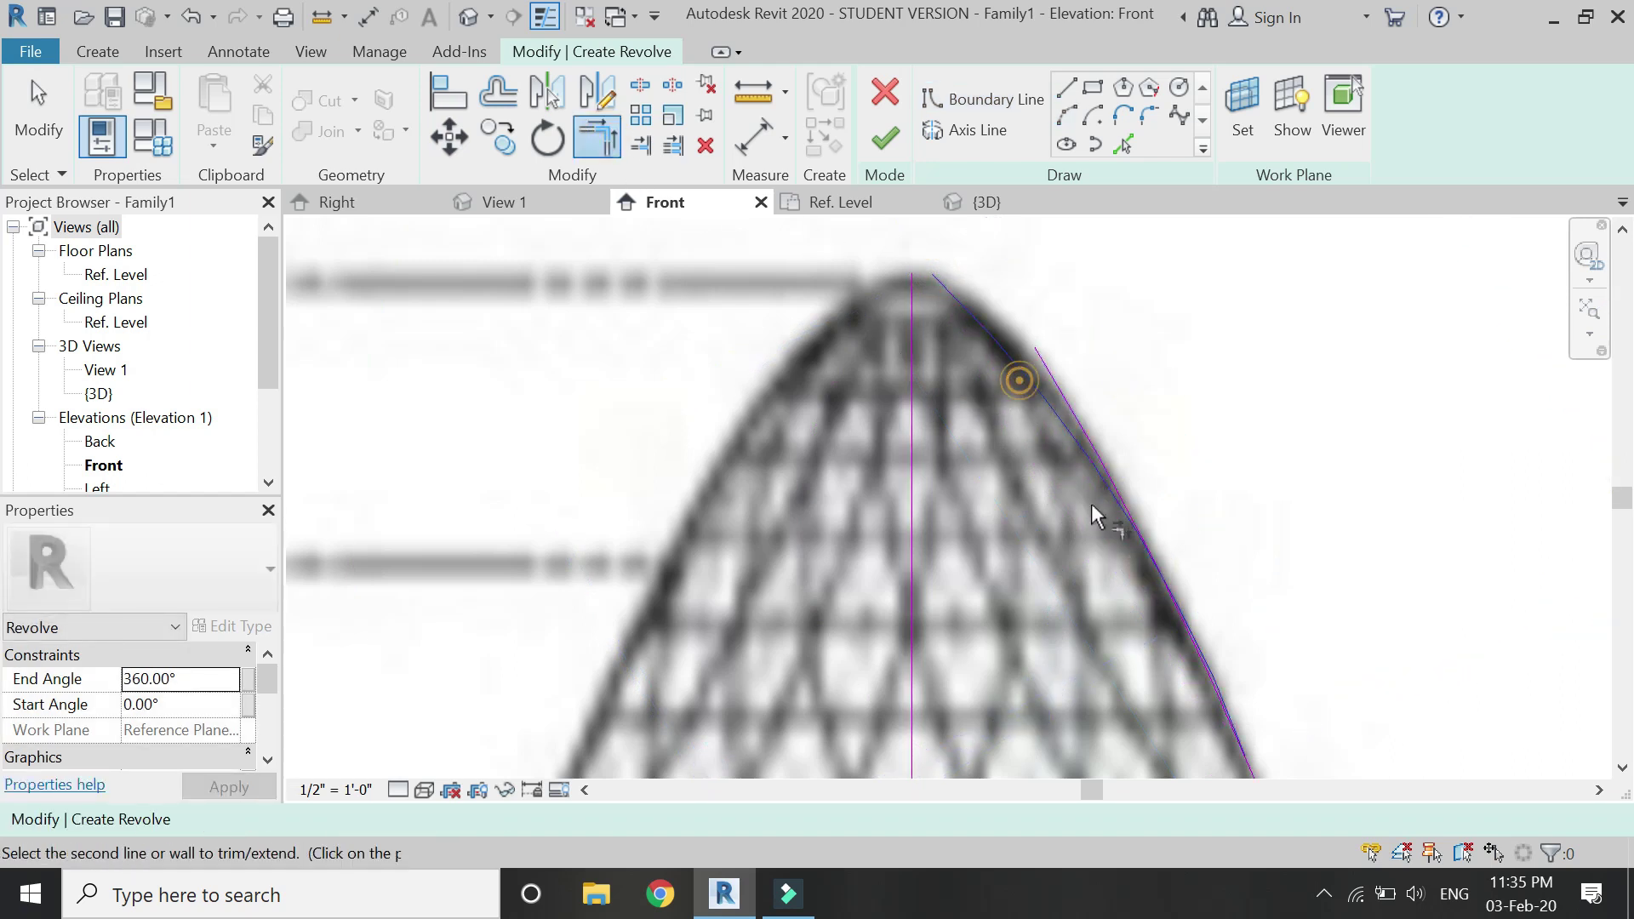
click(1247, 762)
scroll(1106, 650, down, 2)
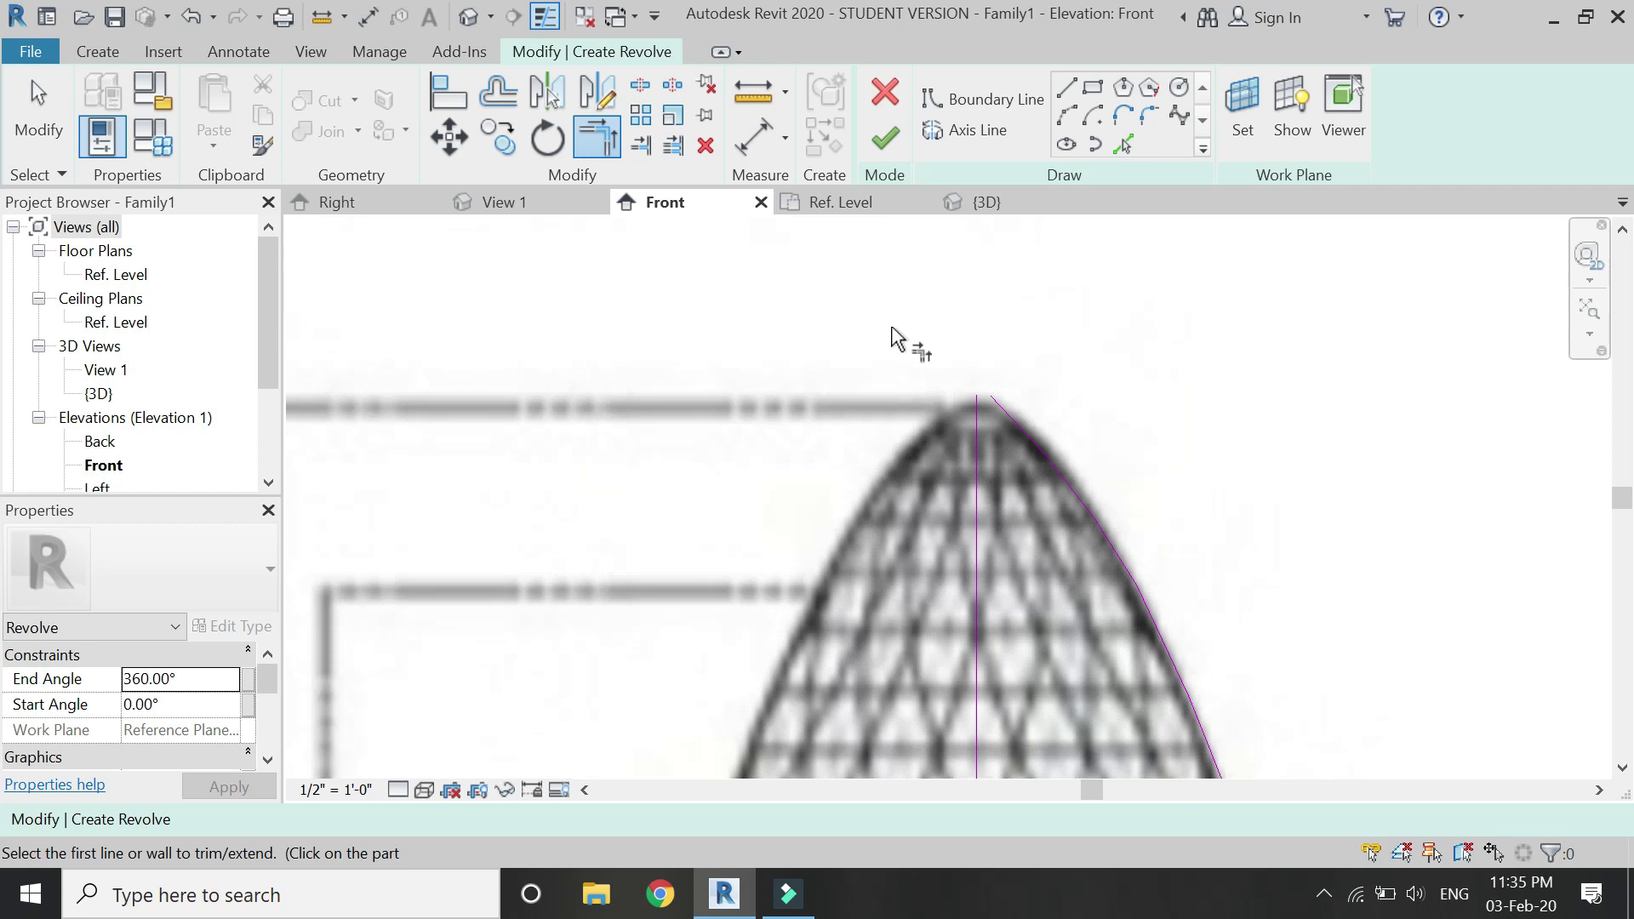
scroll(892, 334, up, 2)
Draw a small rounded cap arc over the apex at the axis.
click(1064, 114)
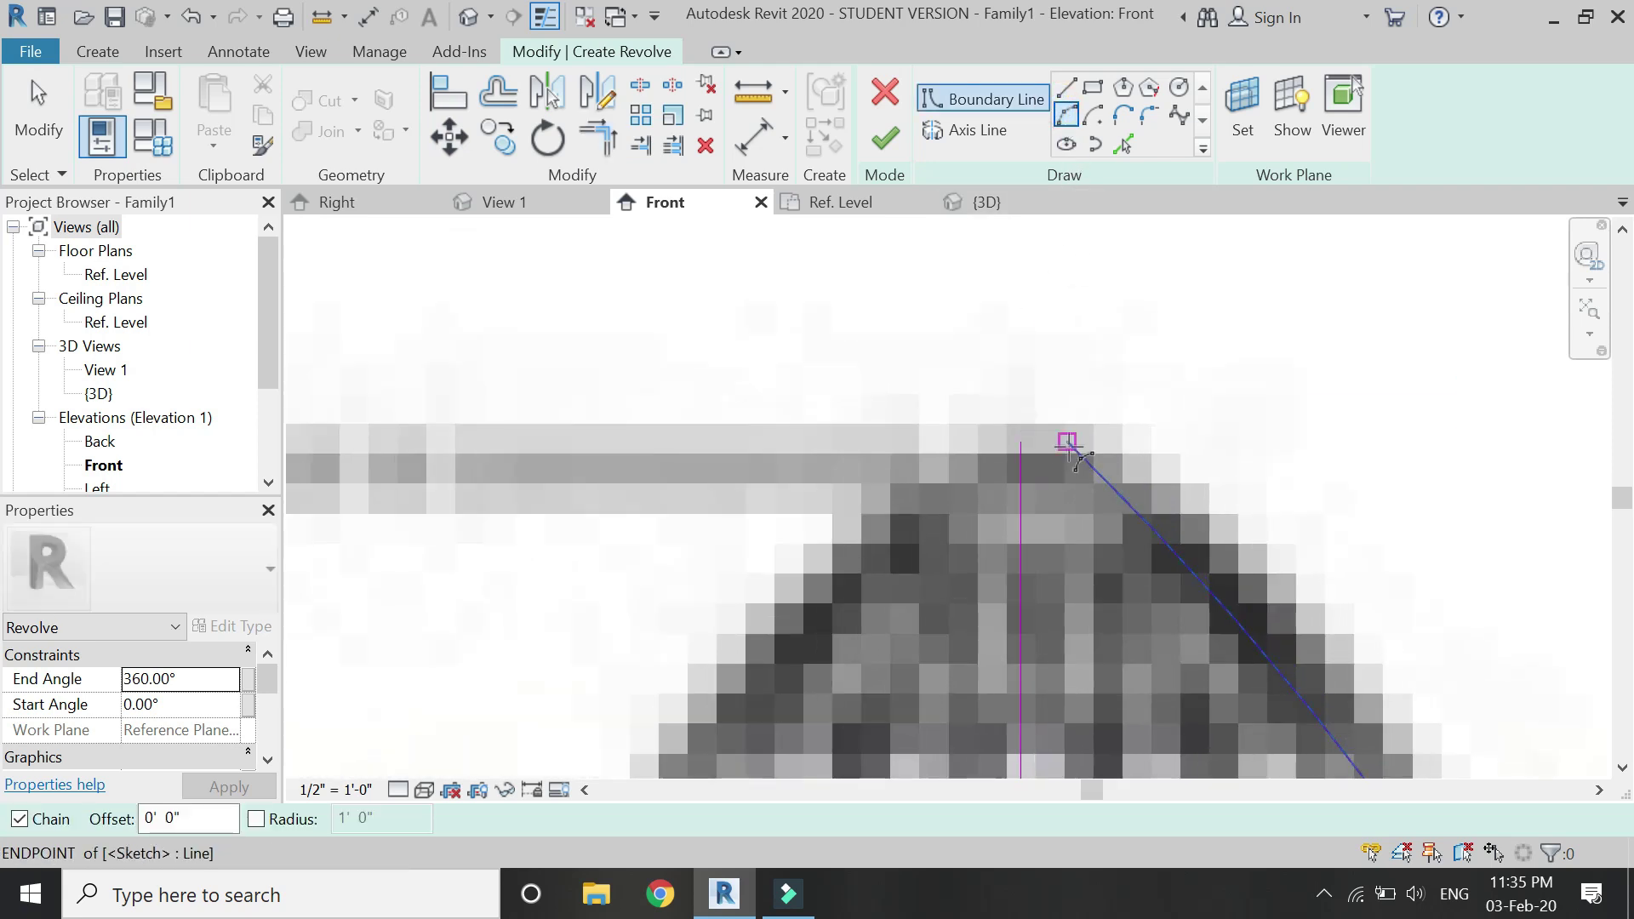
click(958, 441)
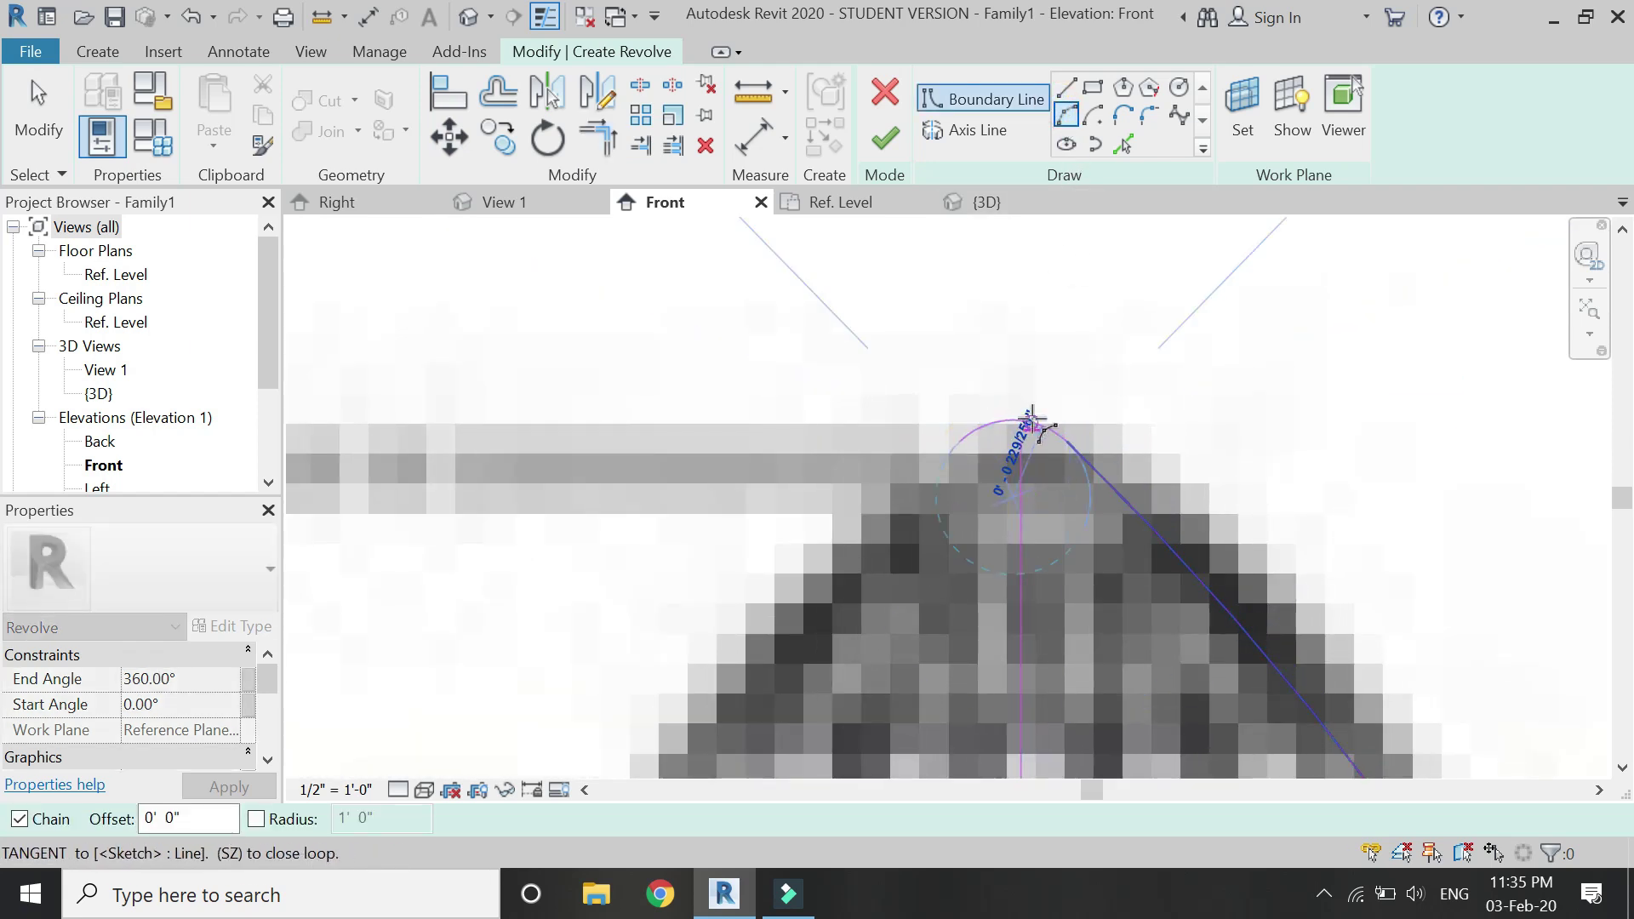
click(1029, 418)
key(Escape)
key(Escape)
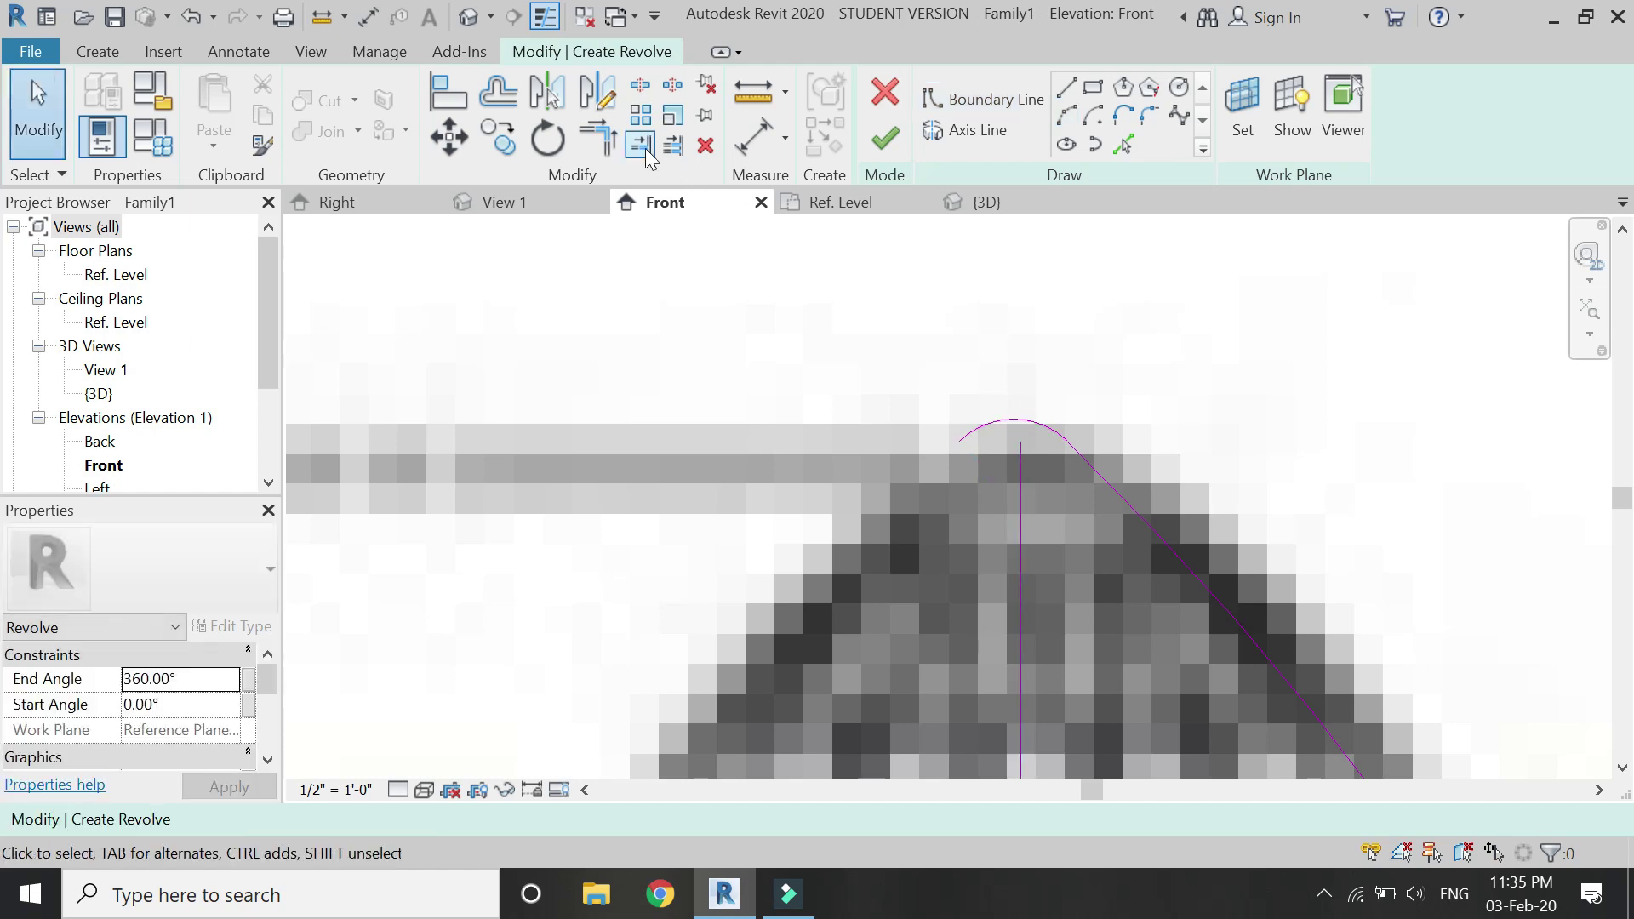
click(606, 153)
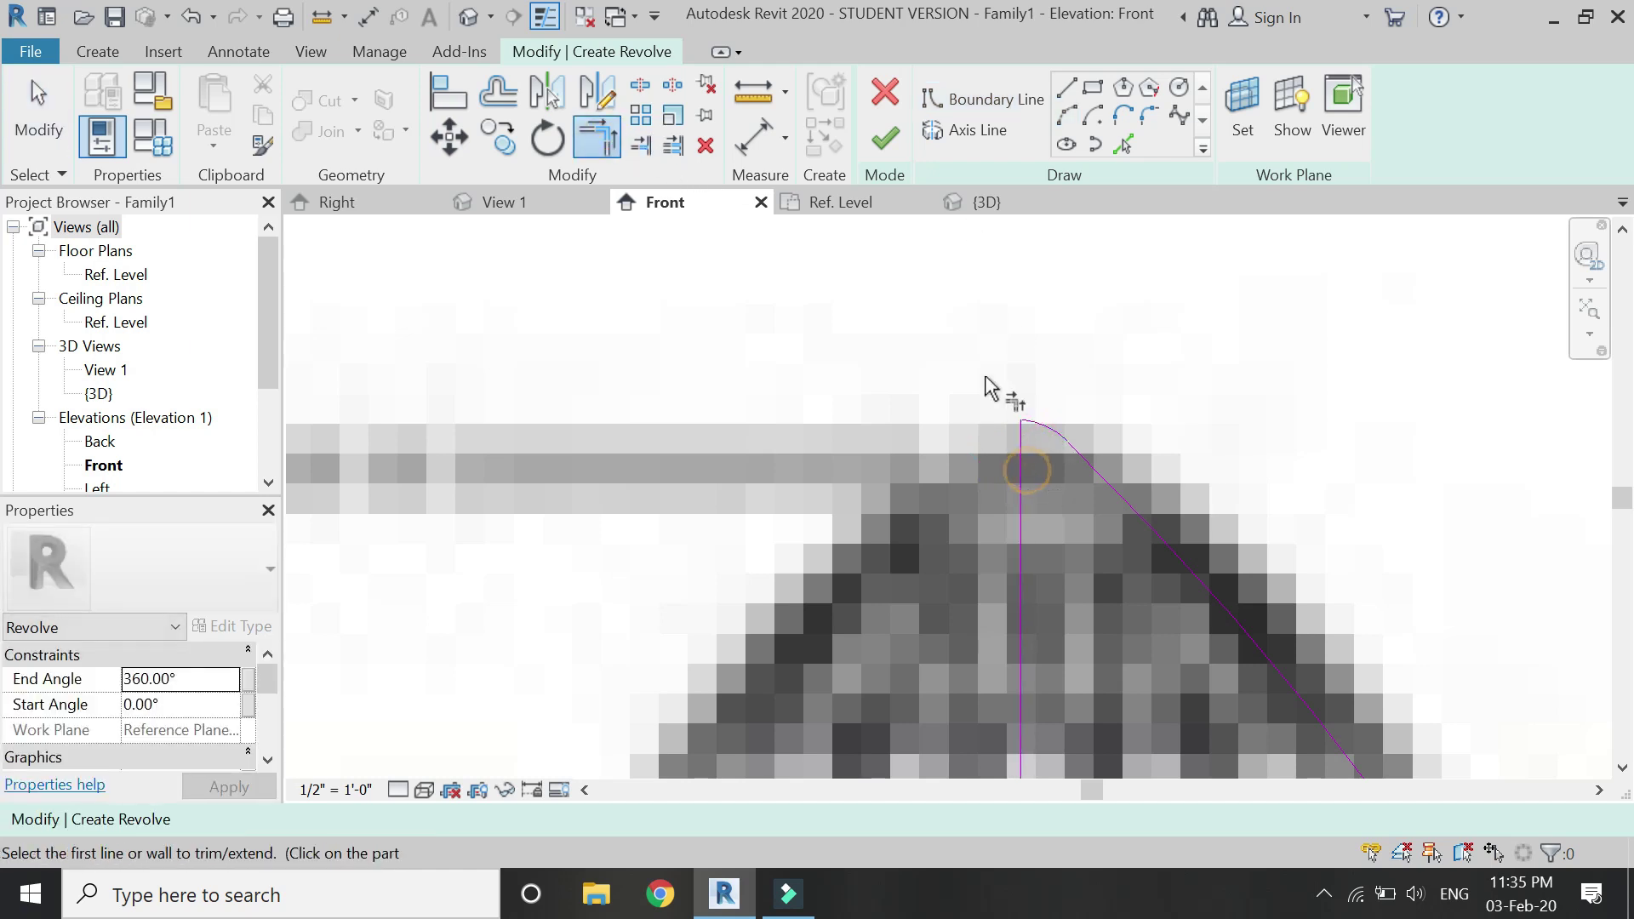
scroll(987, 387, down, 8)
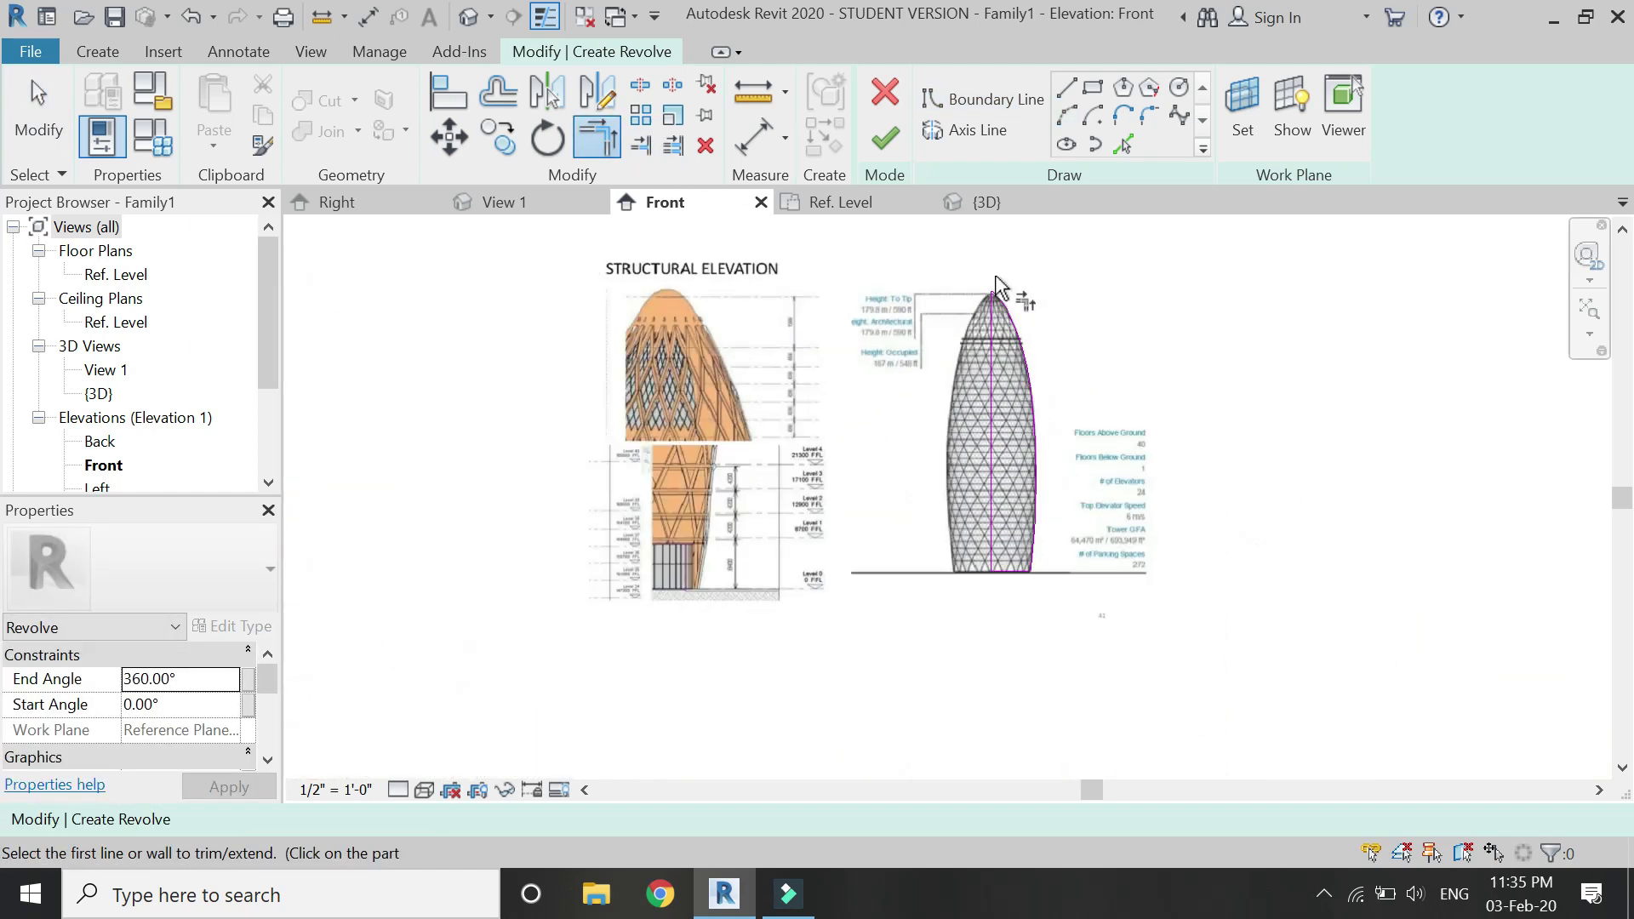
Check the axis line and finish edit mode to create the Gherkin revolve.
scroll(995, 289, up, 1)
key(Escape)
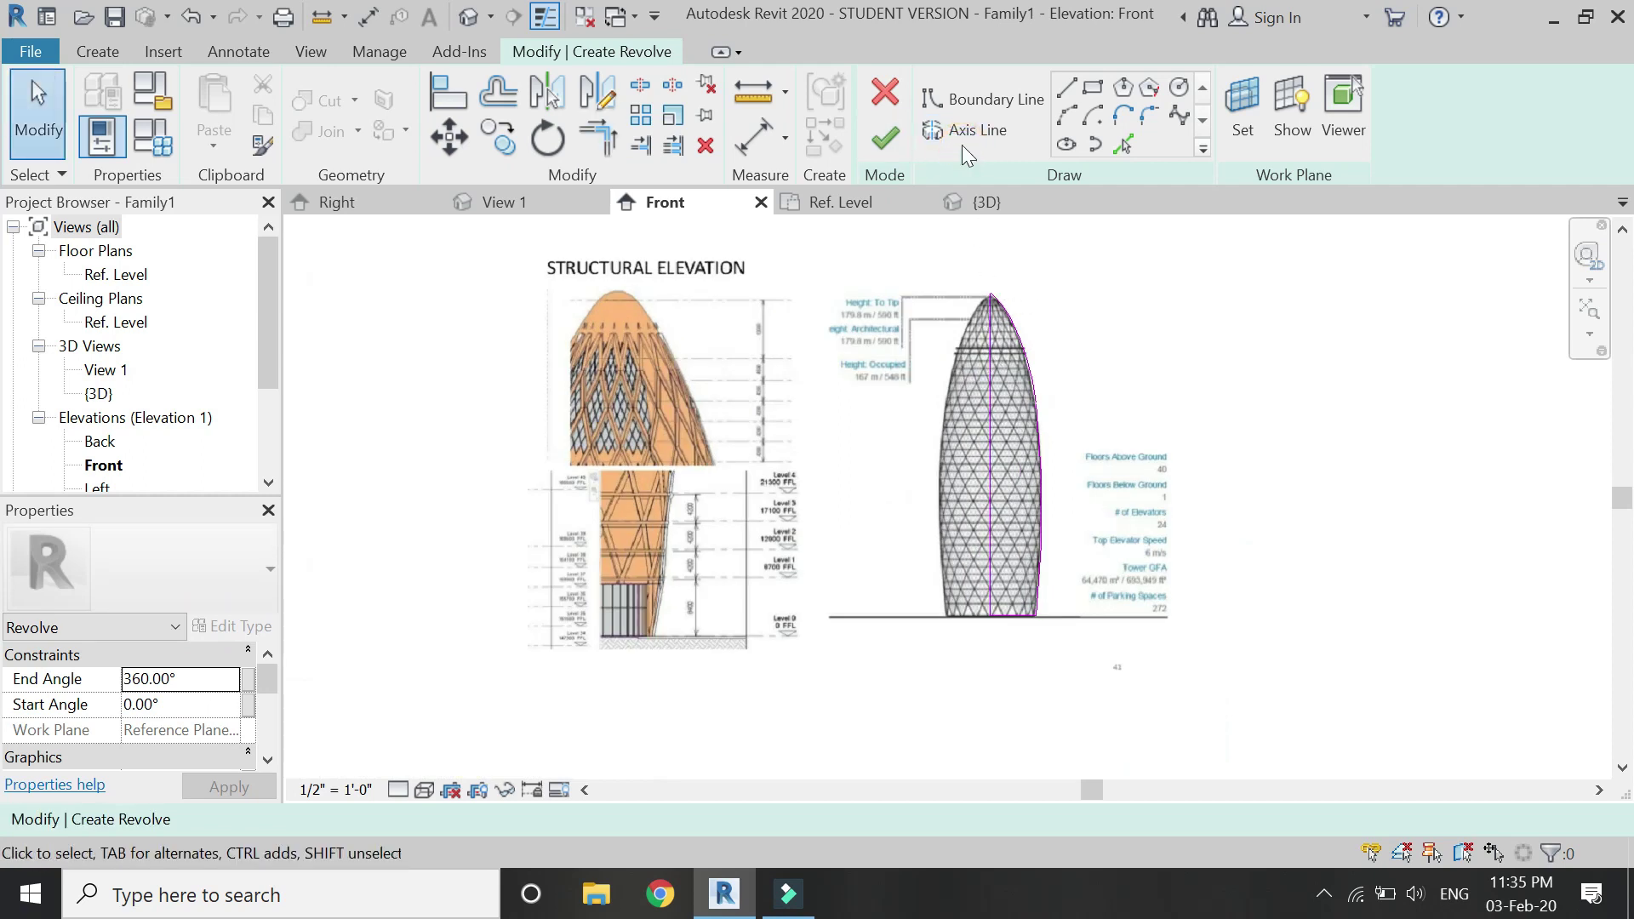
click(989, 704)
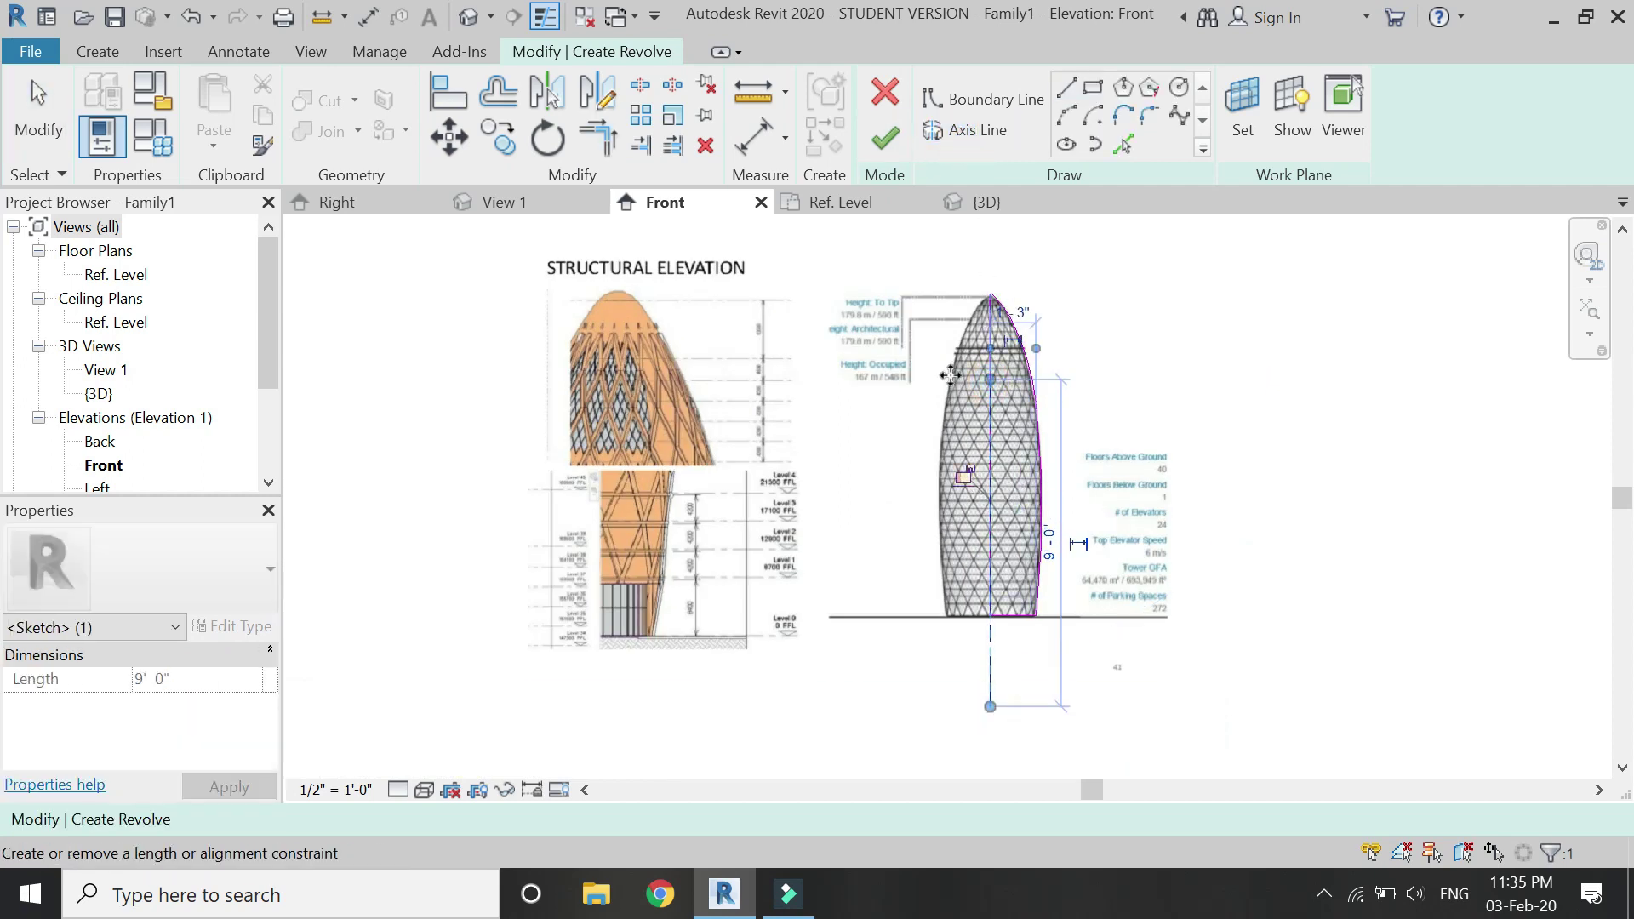
click(884, 136)
key(Escape)
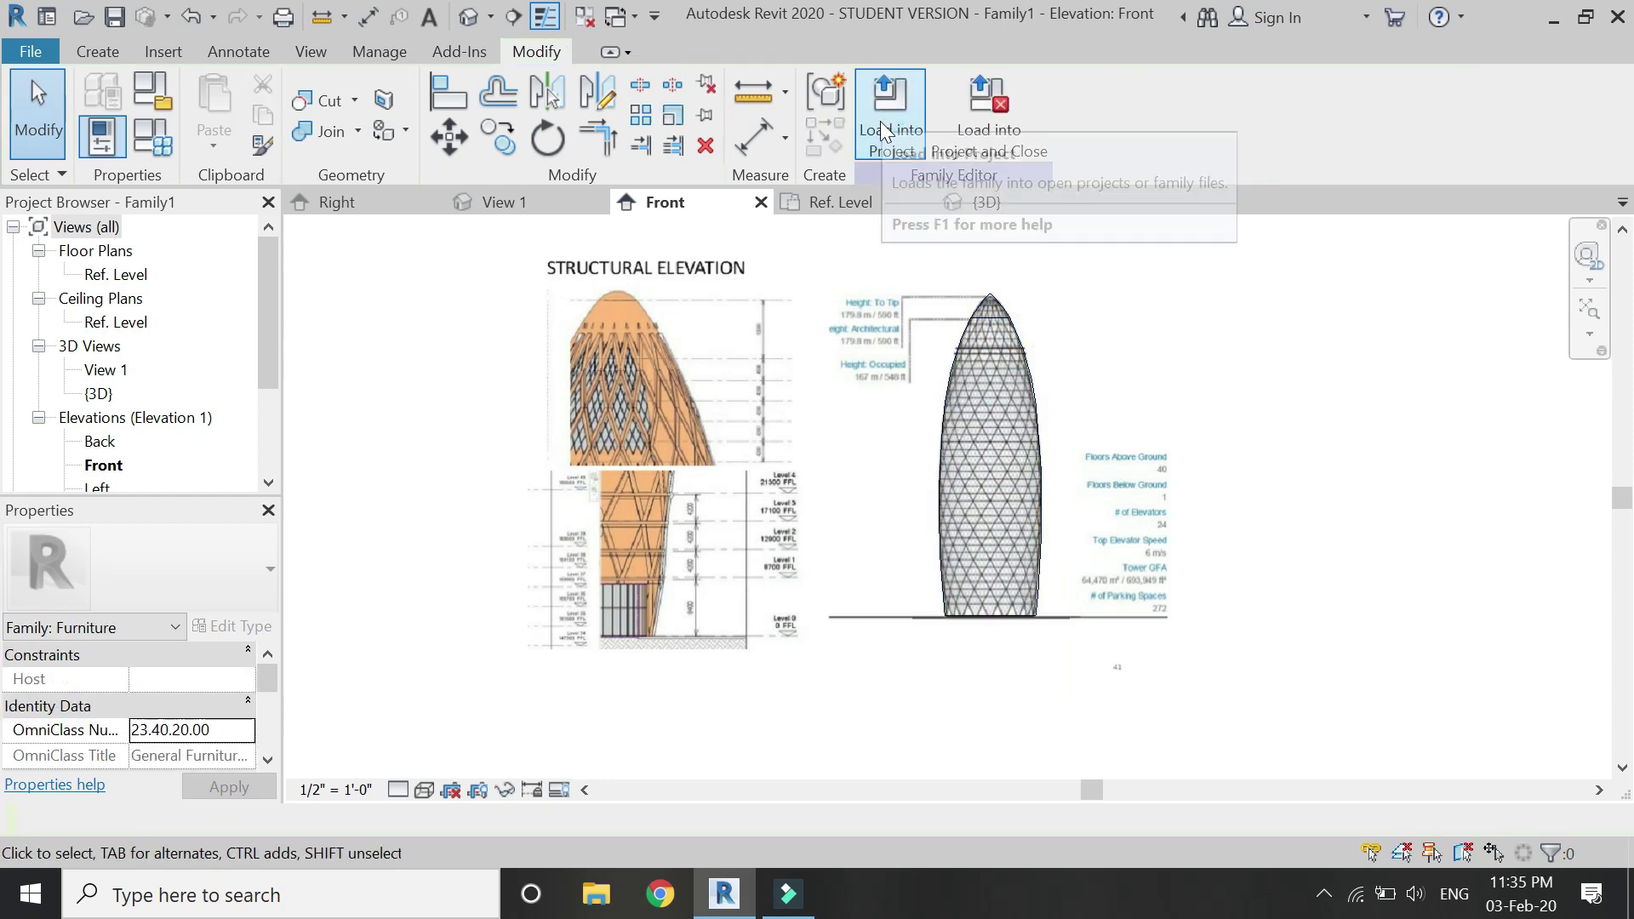
Inspect the bullet-shaped revolve in the {3D} view.
click(953, 204)
scroll(1216, 569, up, 4)
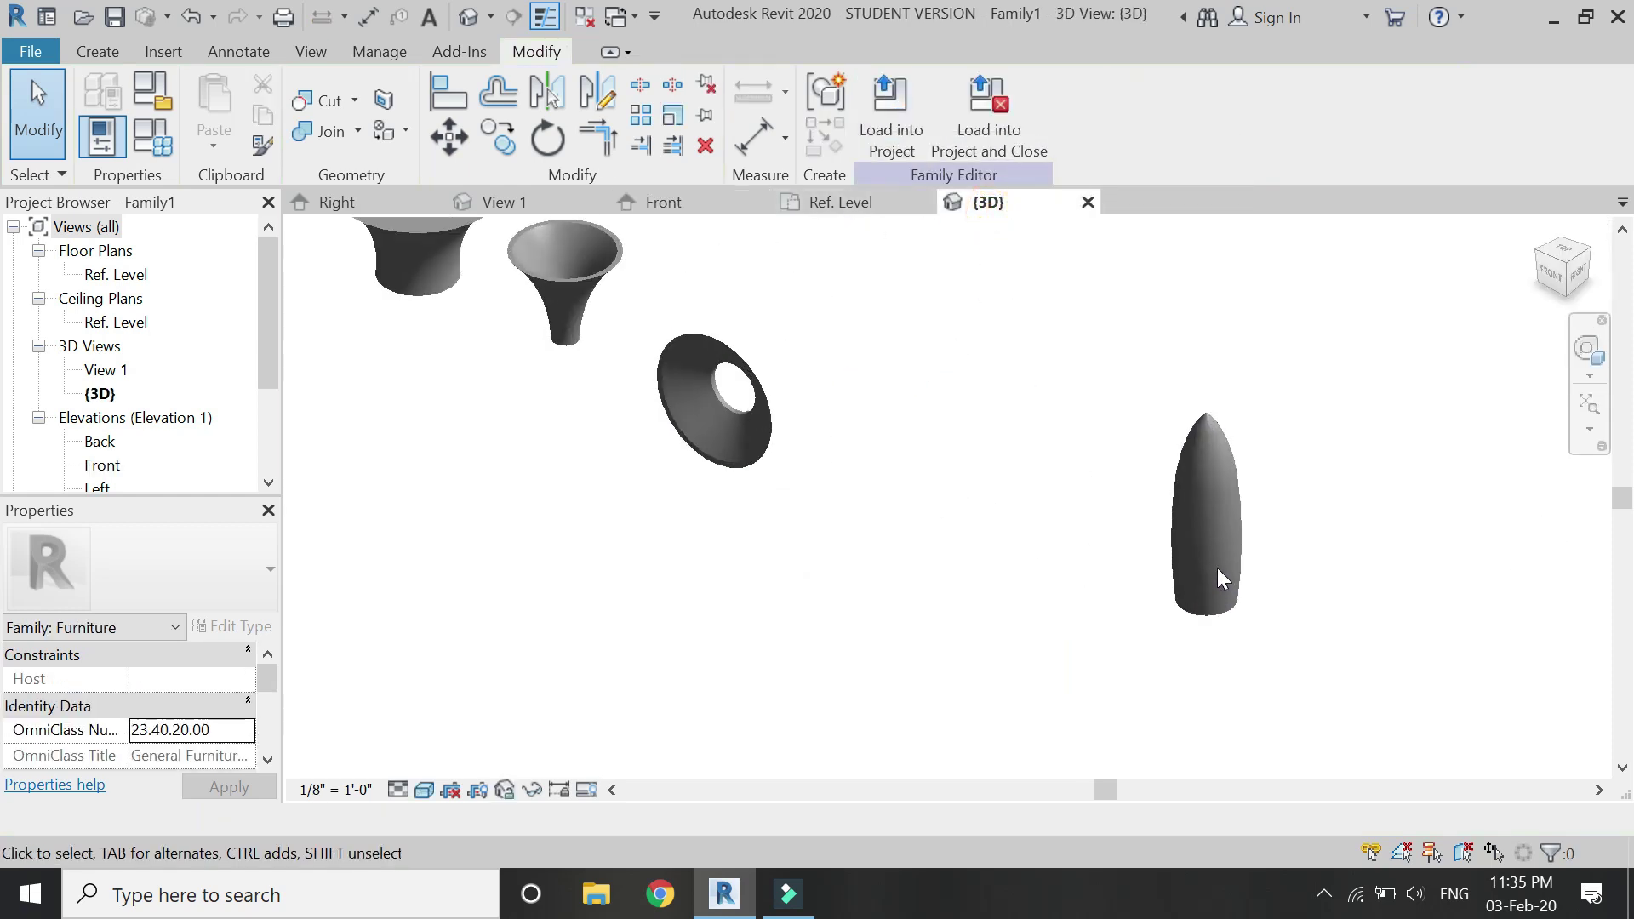
click(1235, 468)
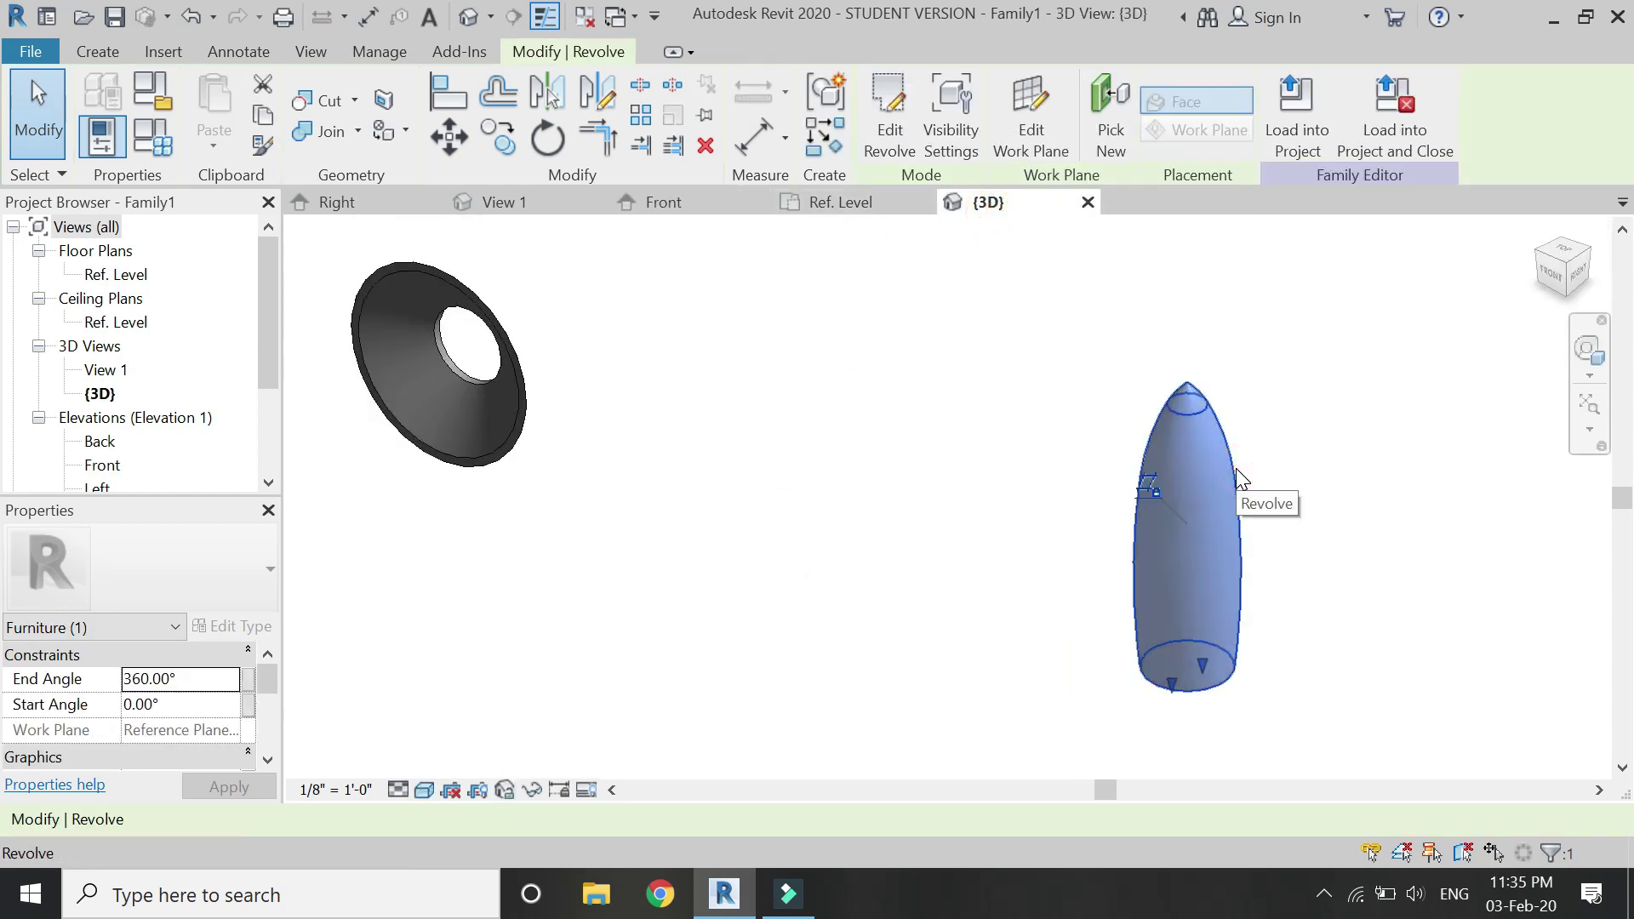
click(1096, 467)
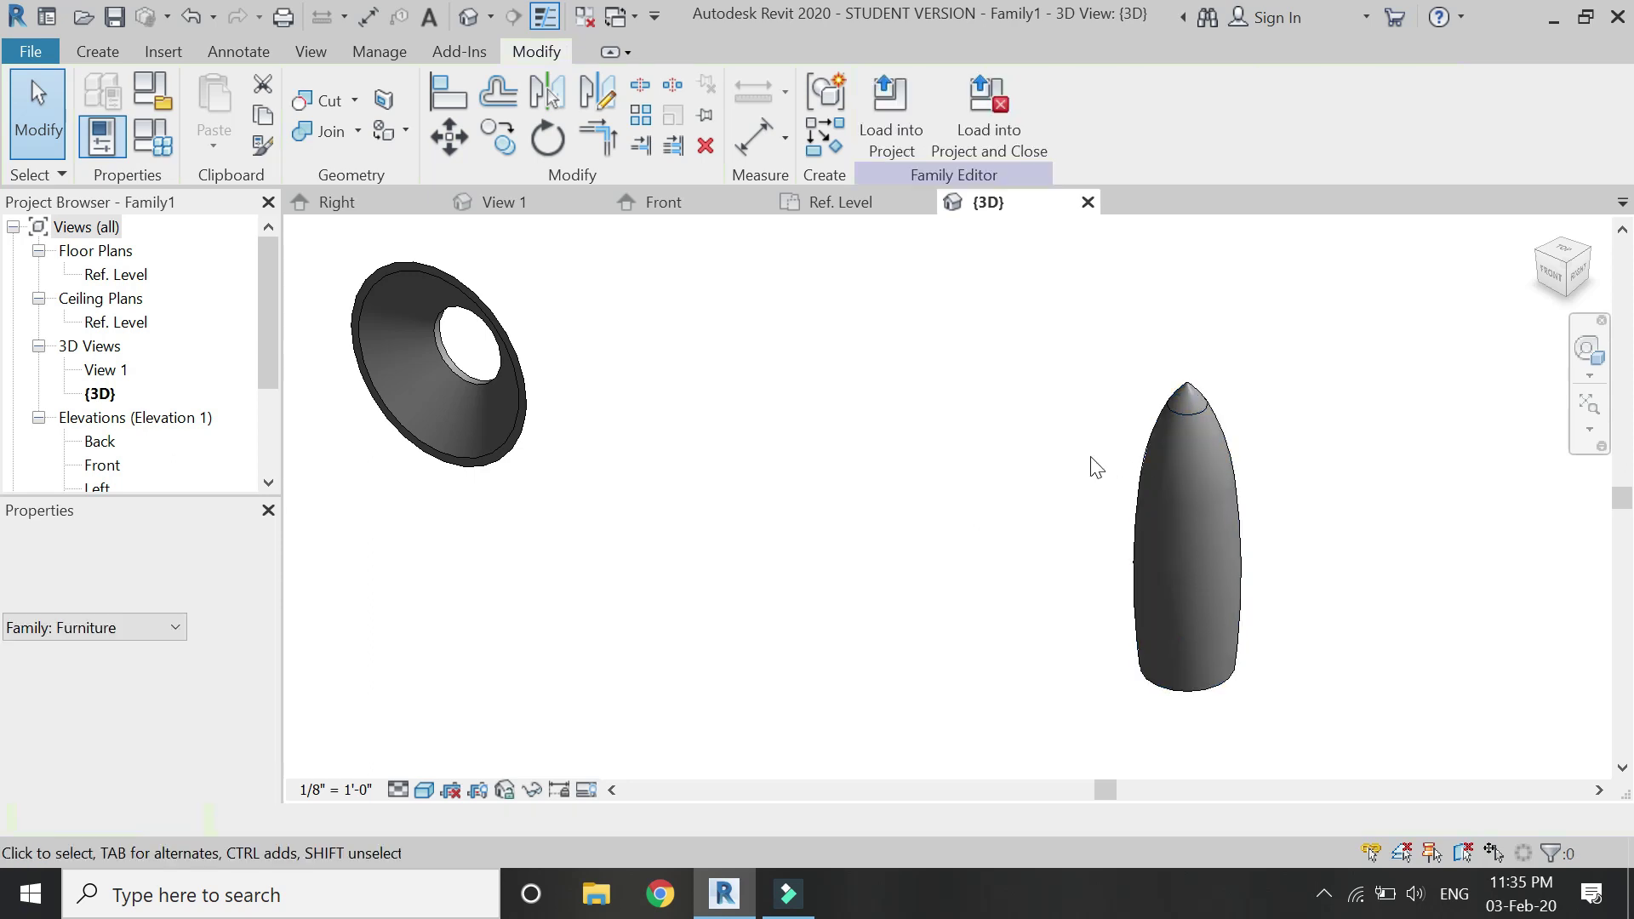
Delete the Gherkin reference image from the Front elevation.
click(651, 201)
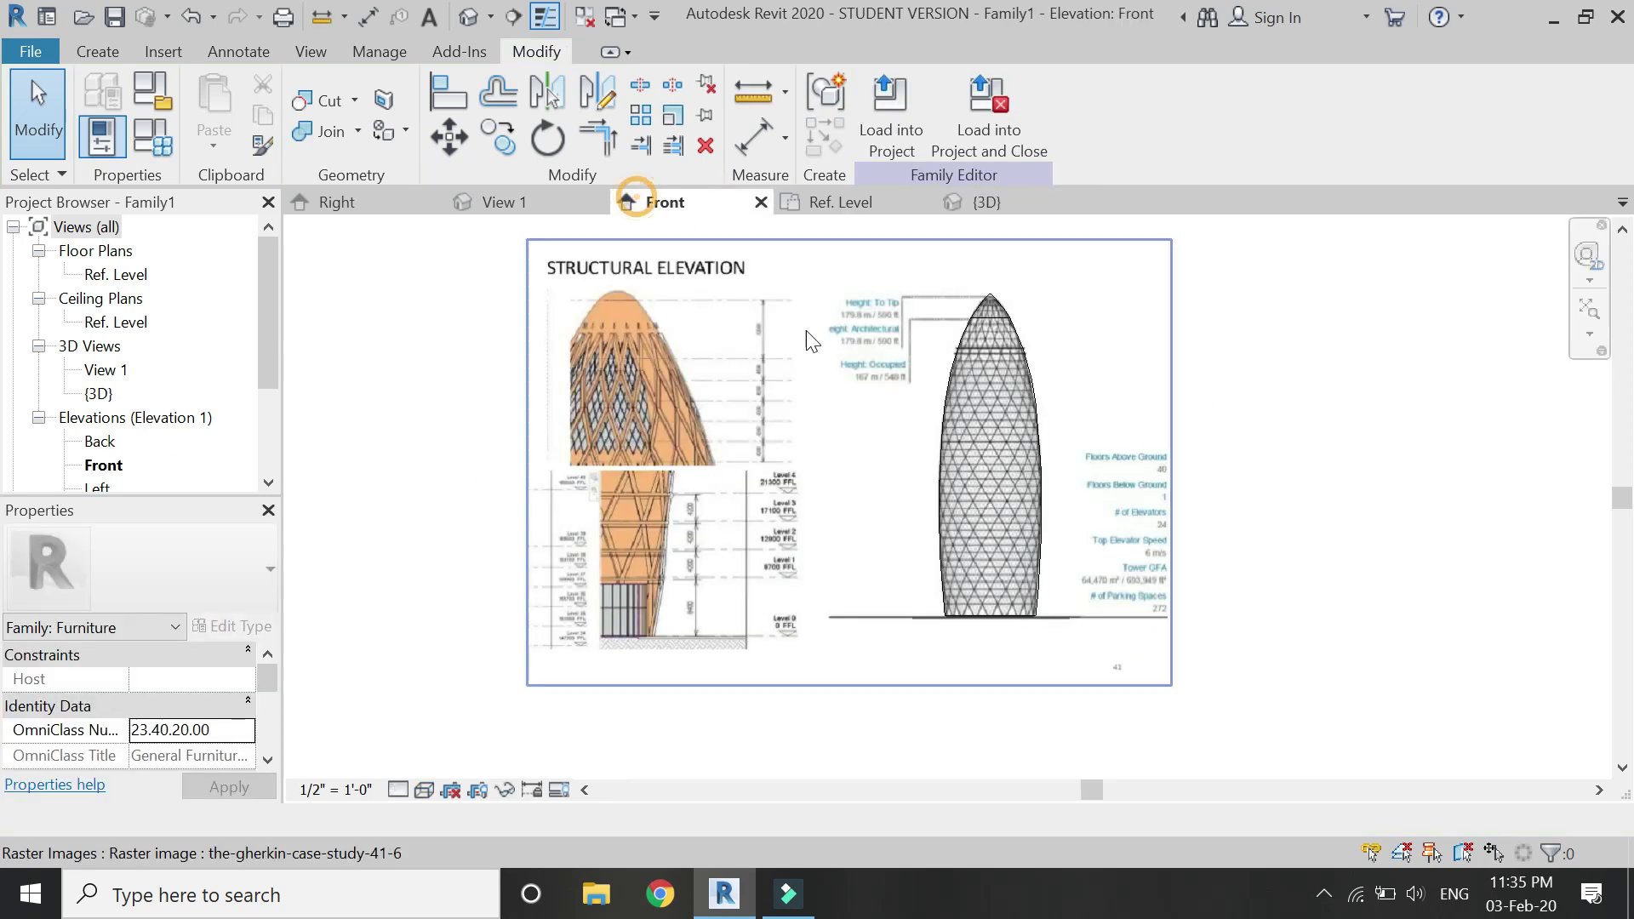
click(1144, 441)
key(Delete)
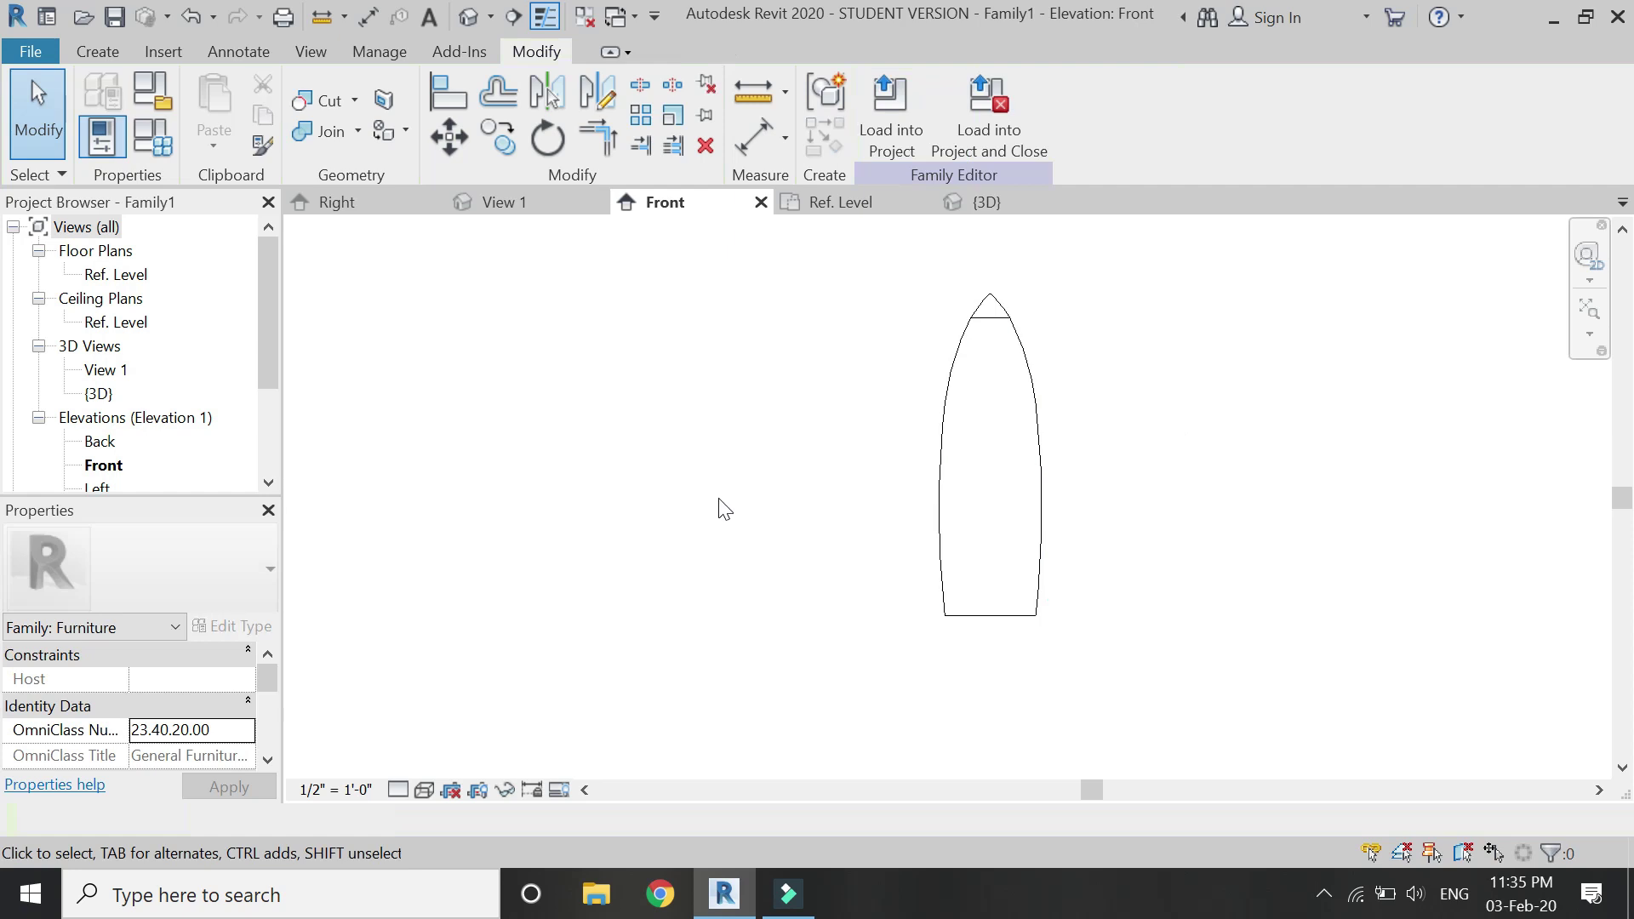
Import the tornado-tower photo and place it right of the outlines.
click(169, 54)
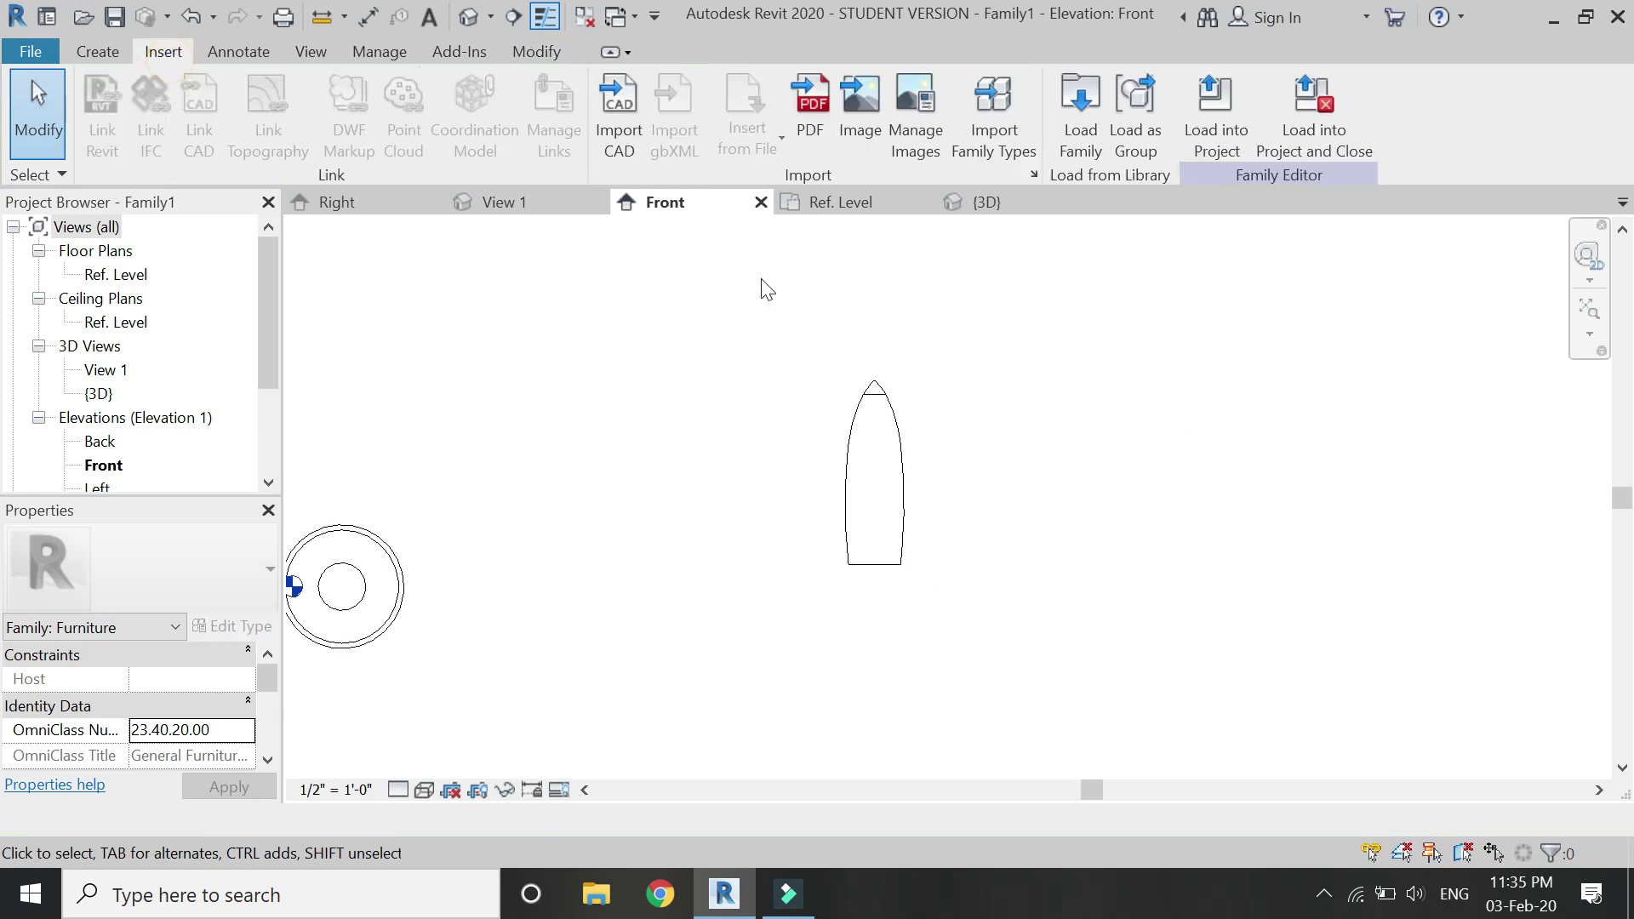
click(849, 130)
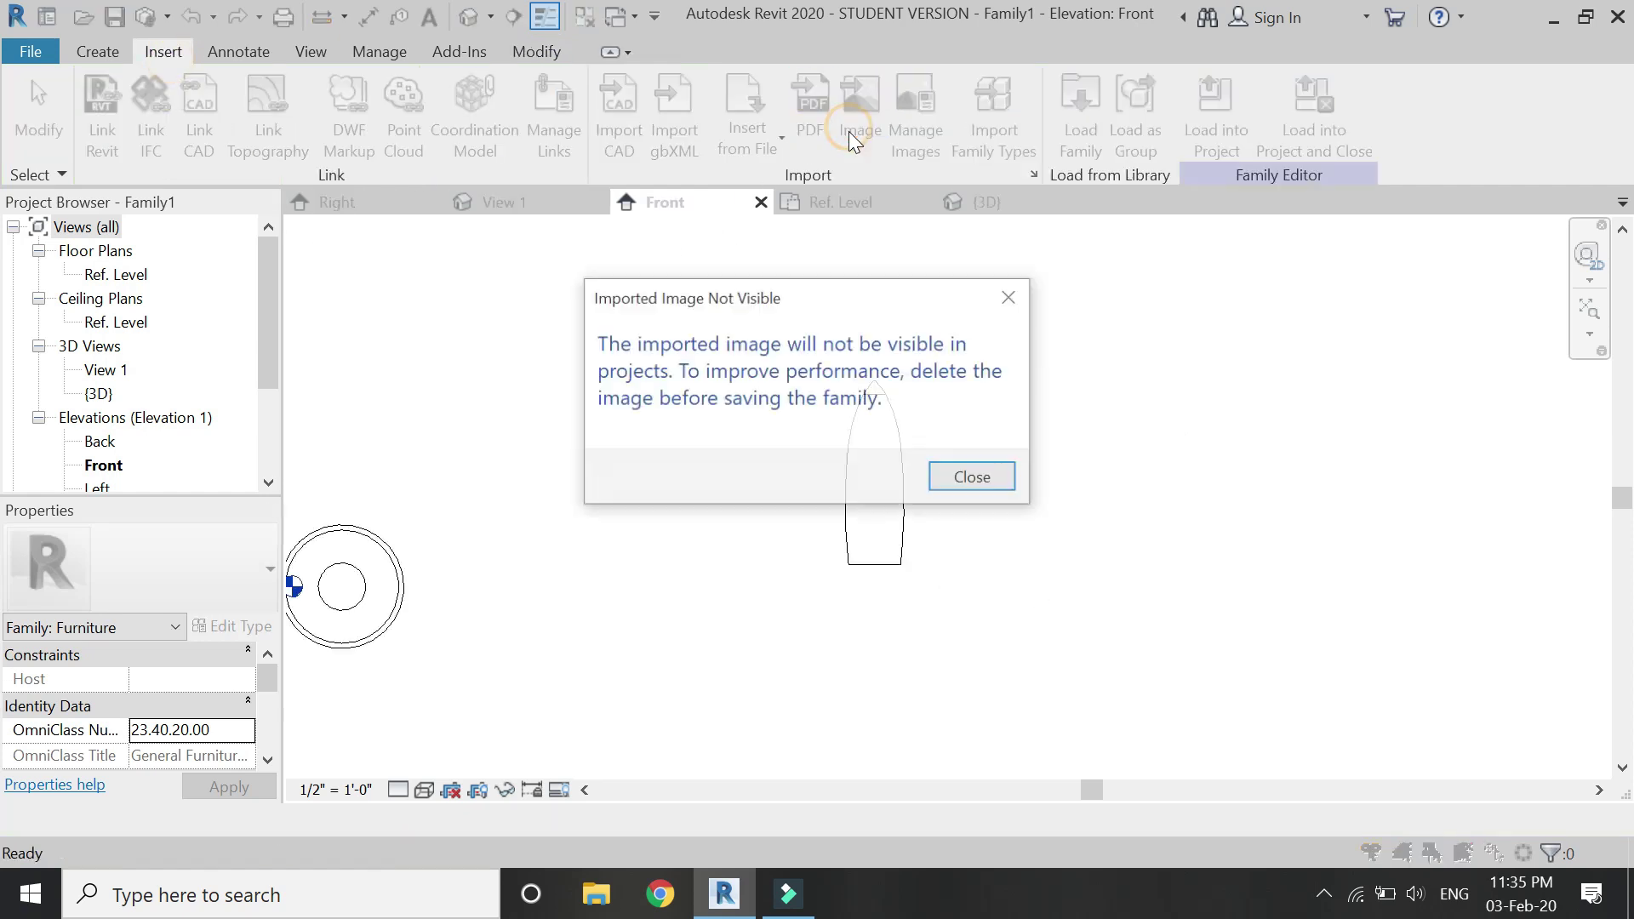
click(960, 484)
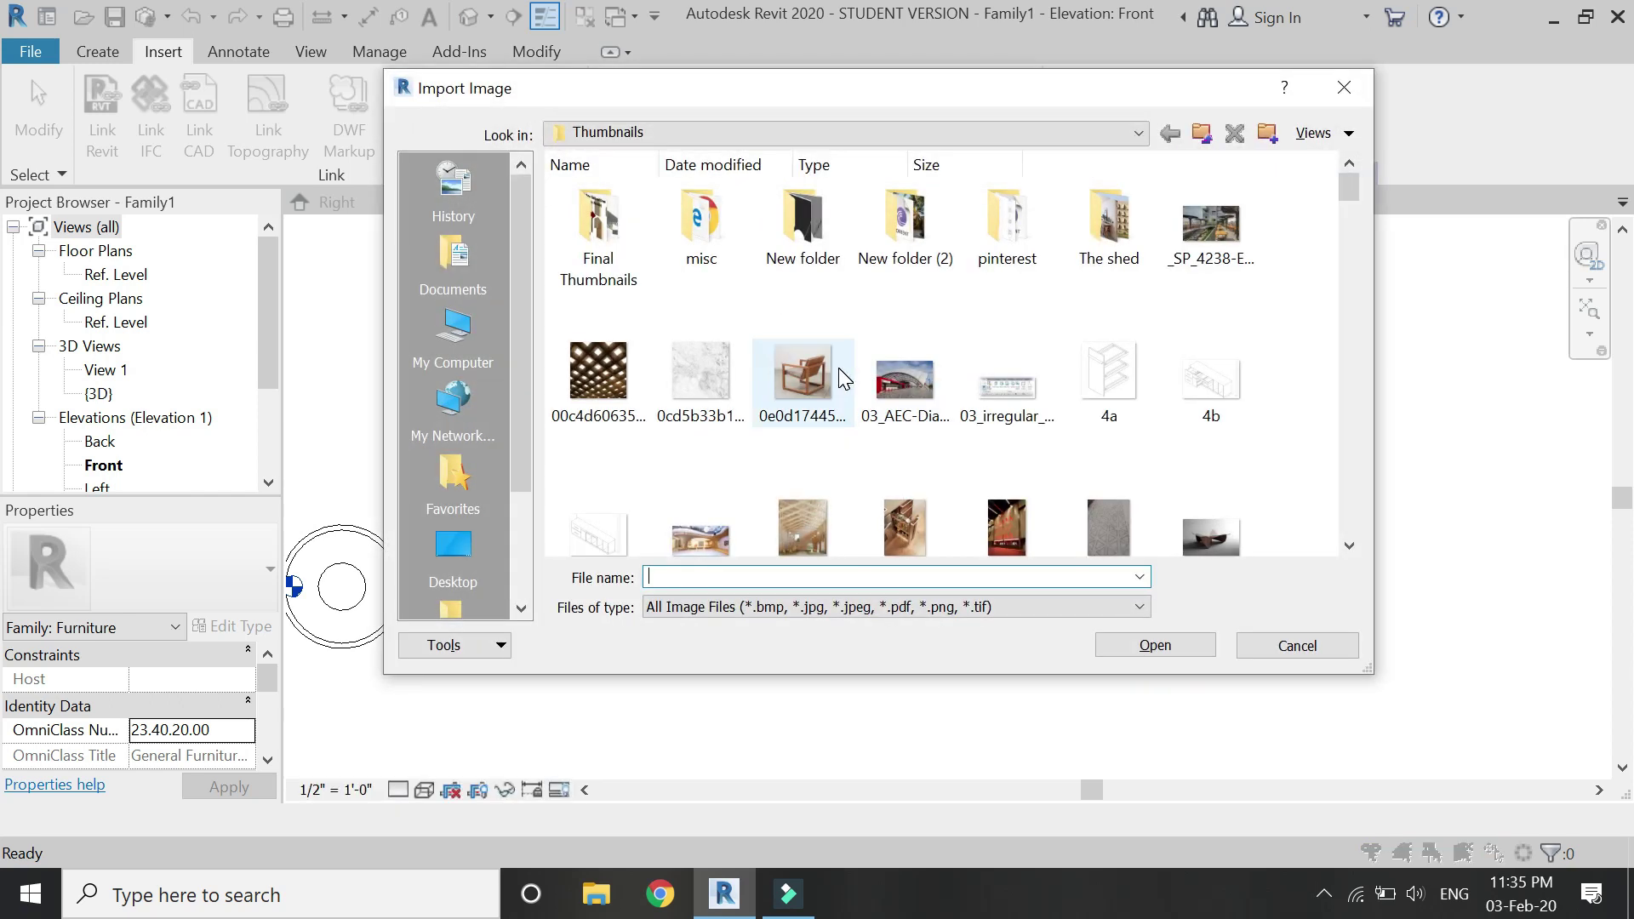
click(842, 375)
key(t)
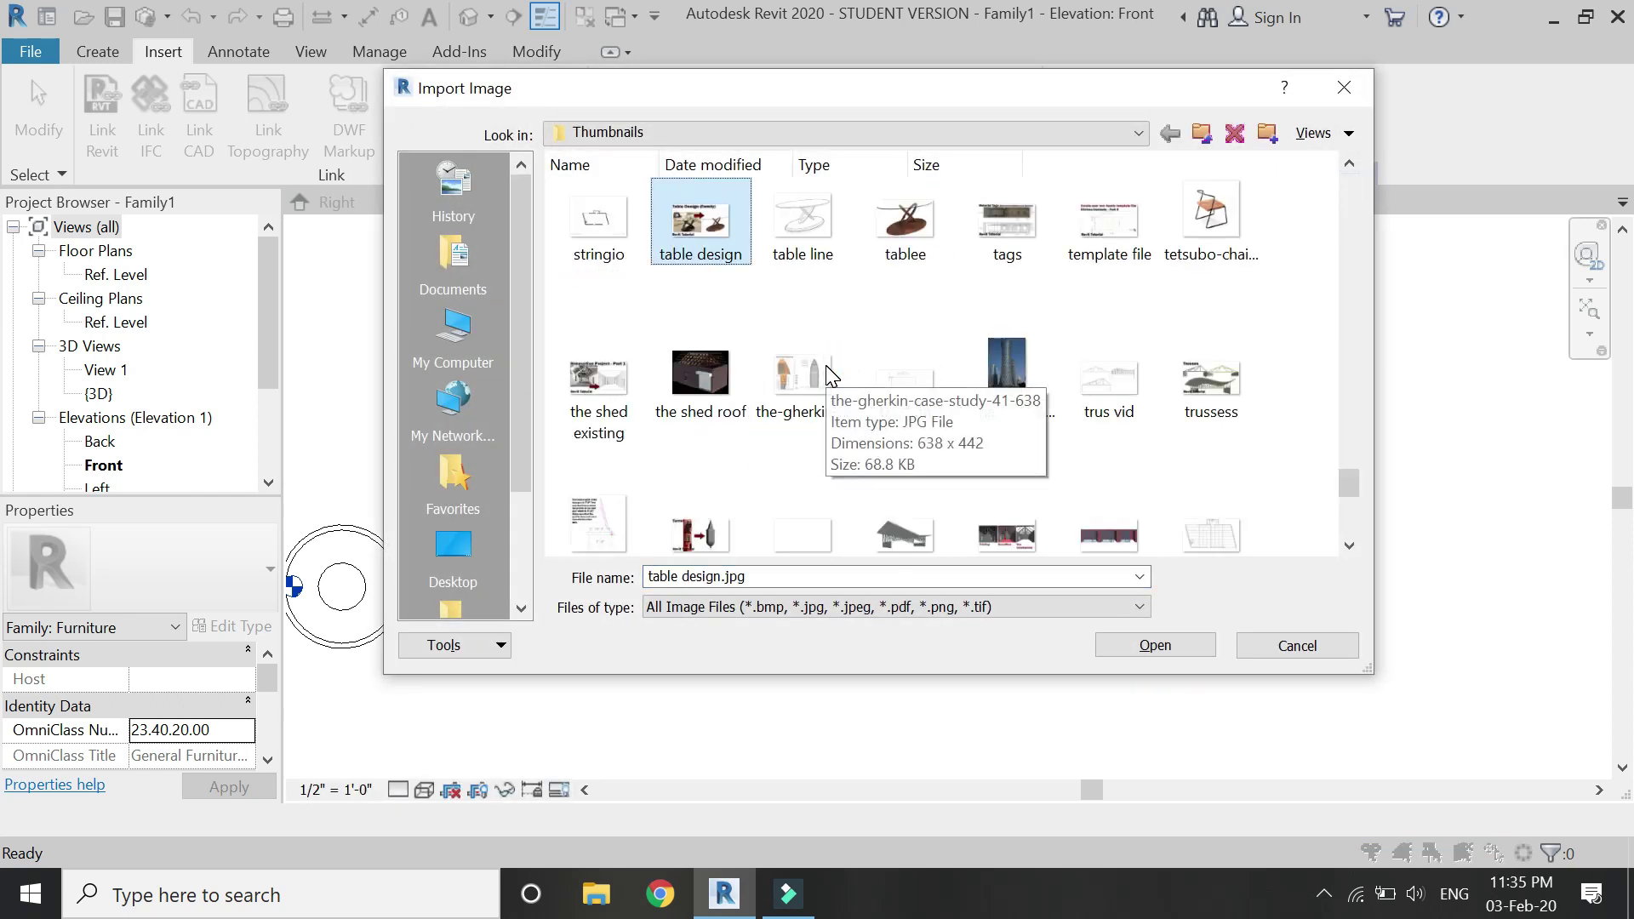
click(977, 400)
click(1132, 646)
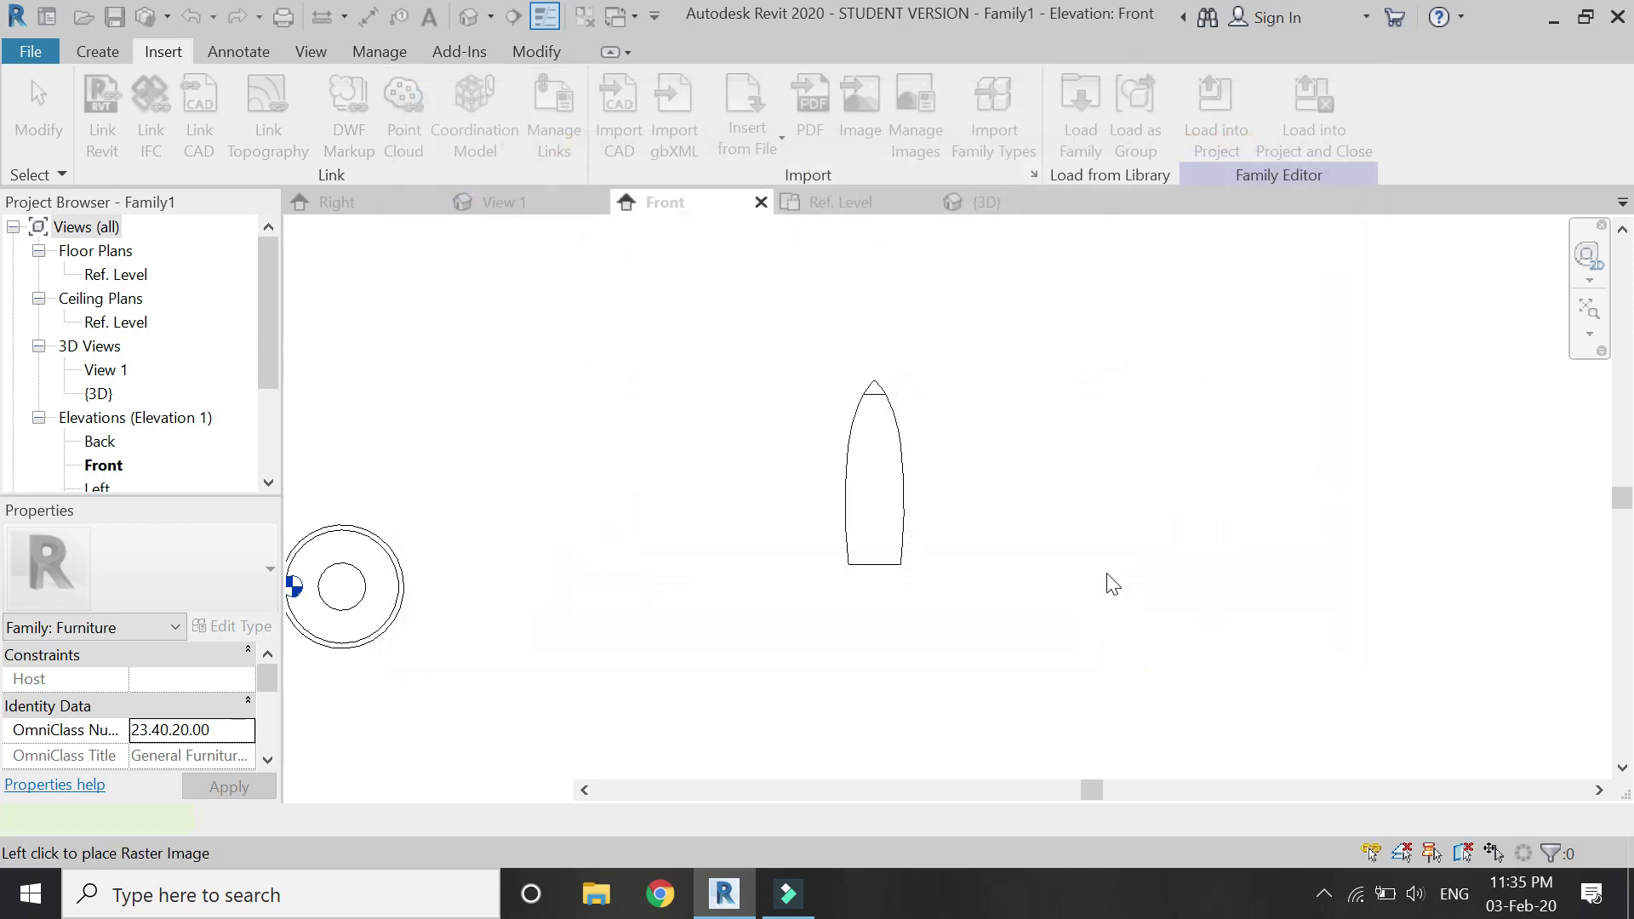
click(1367, 506)
key(Escape)
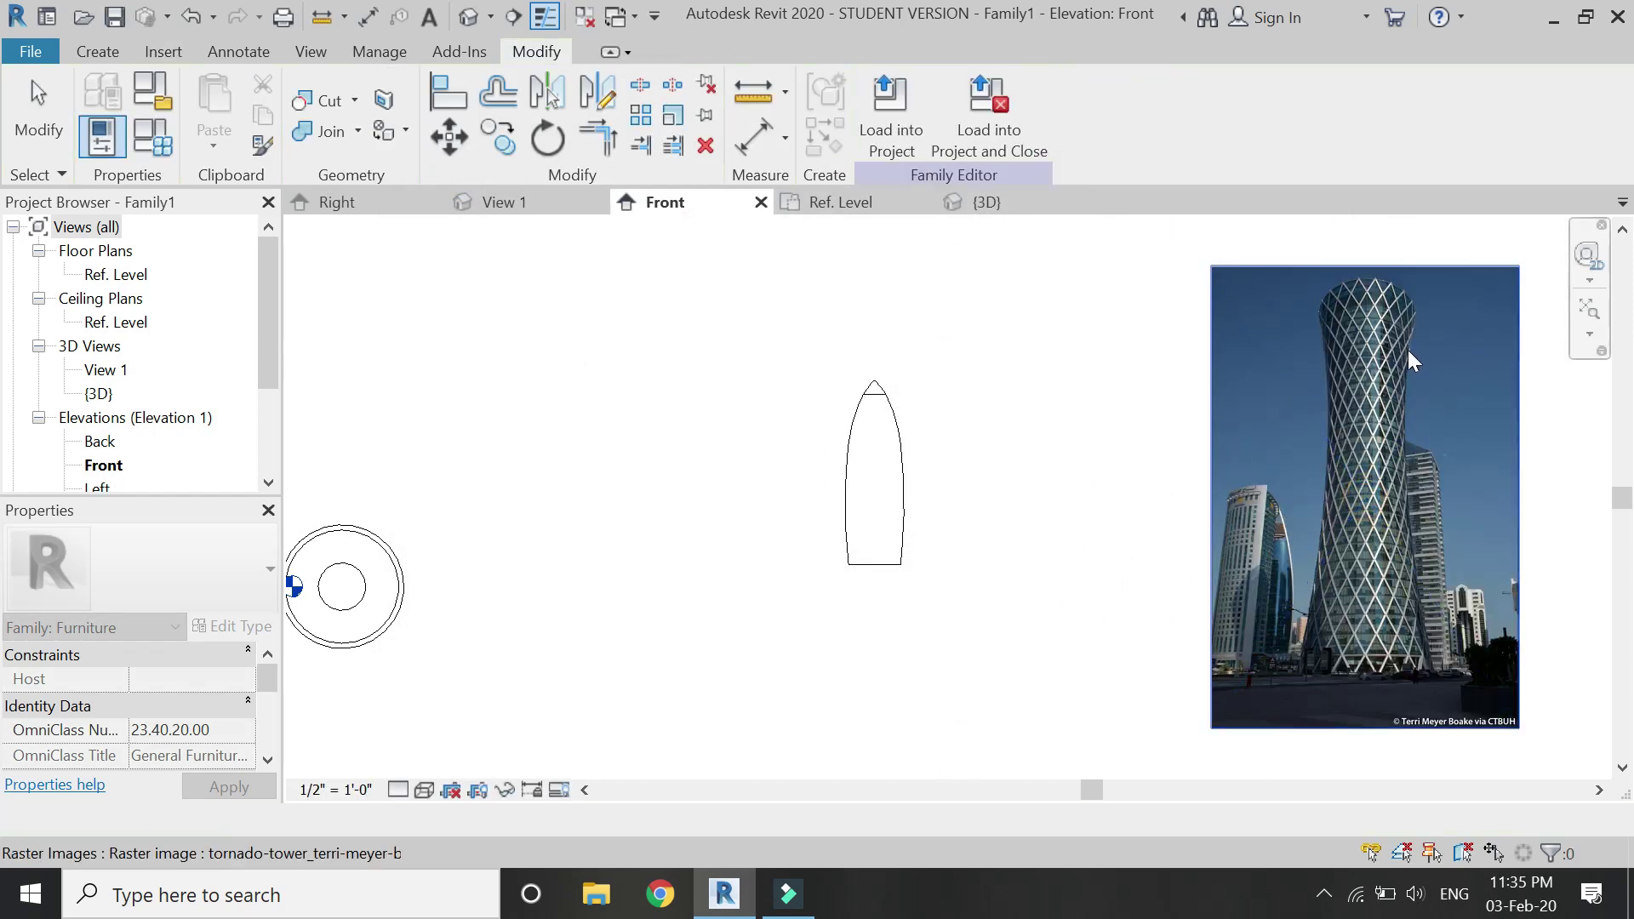
Start a revolve with a vertical left edge plus short top and bottom edges for the tower.
click(97, 51)
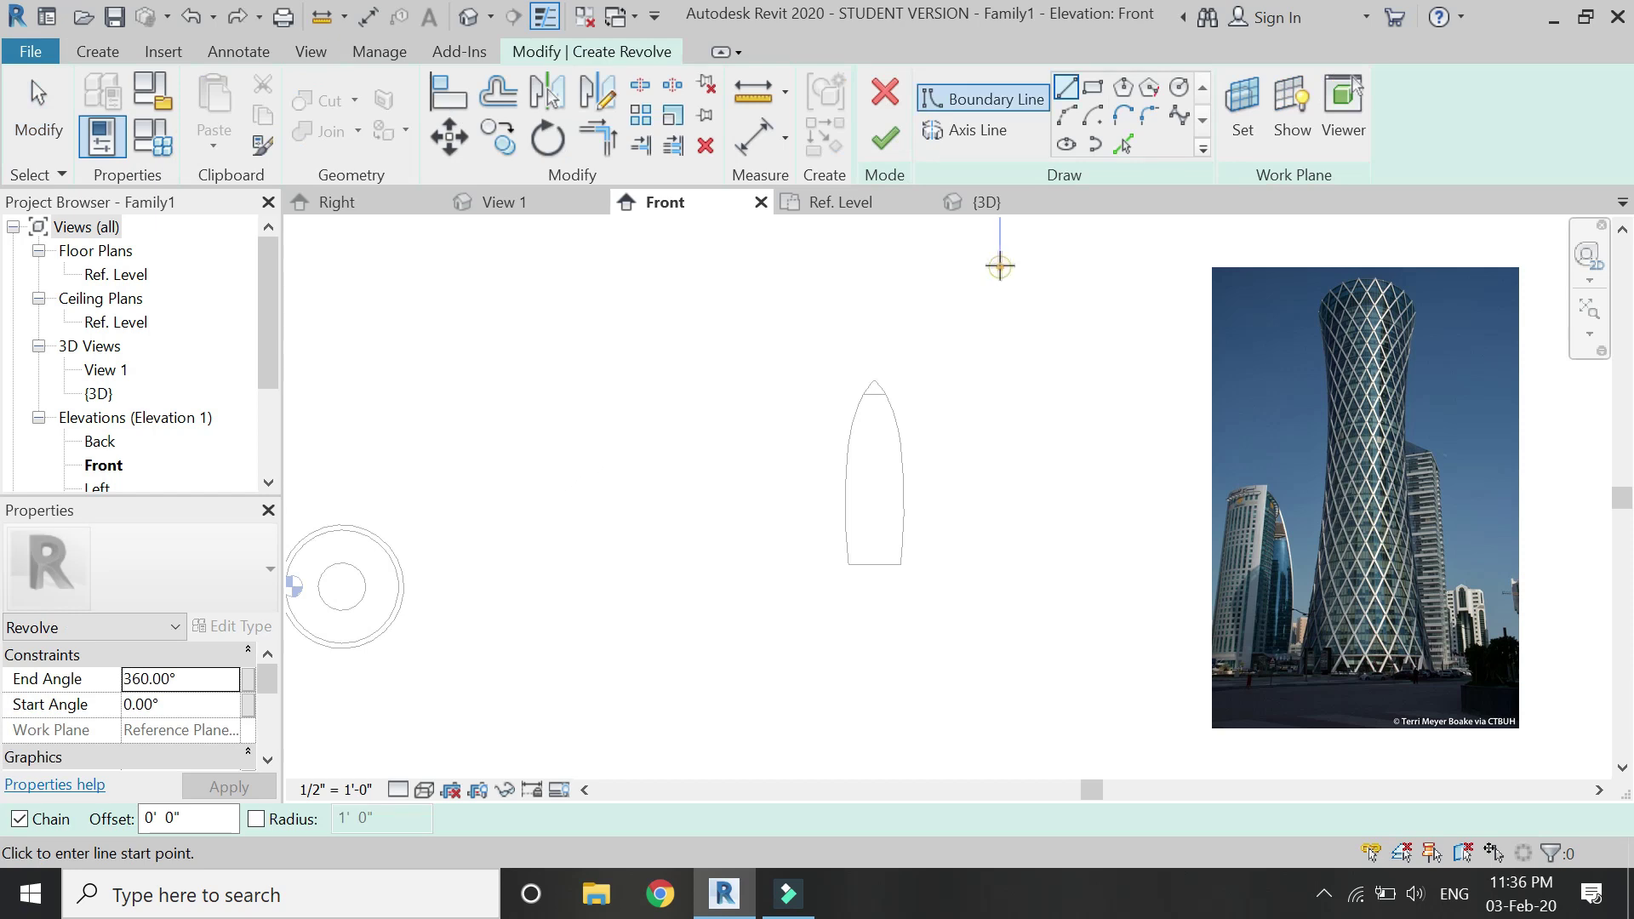
click(1000, 268)
click(1000, 764)
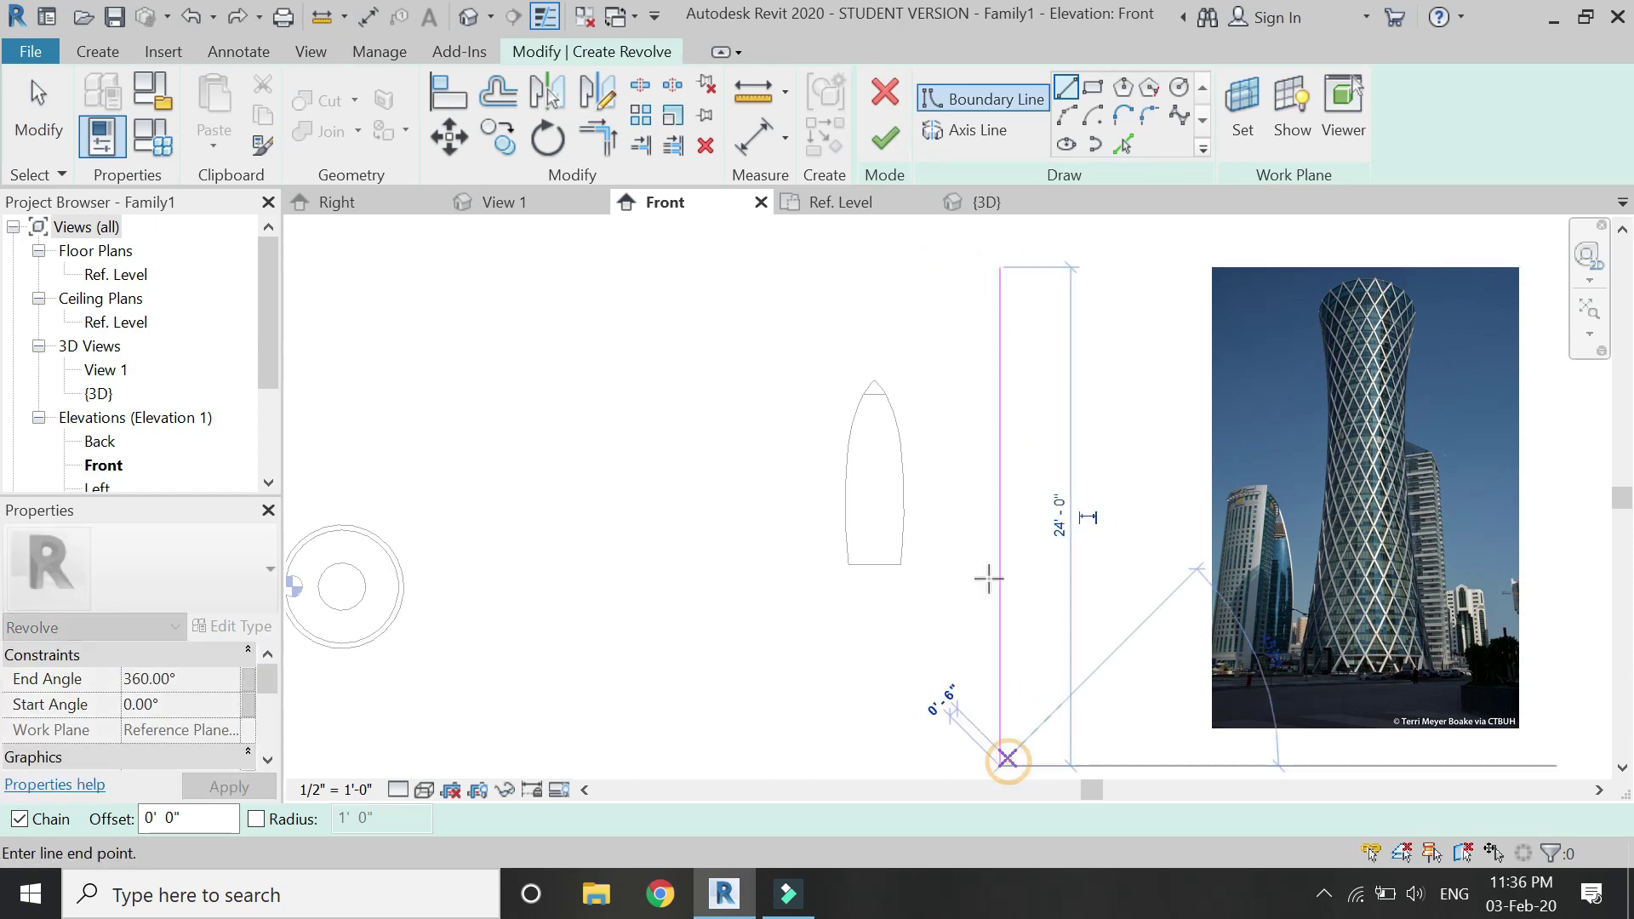
click(1000, 268)
click(1038, 266)
scroll(1000, 263, down, 1)
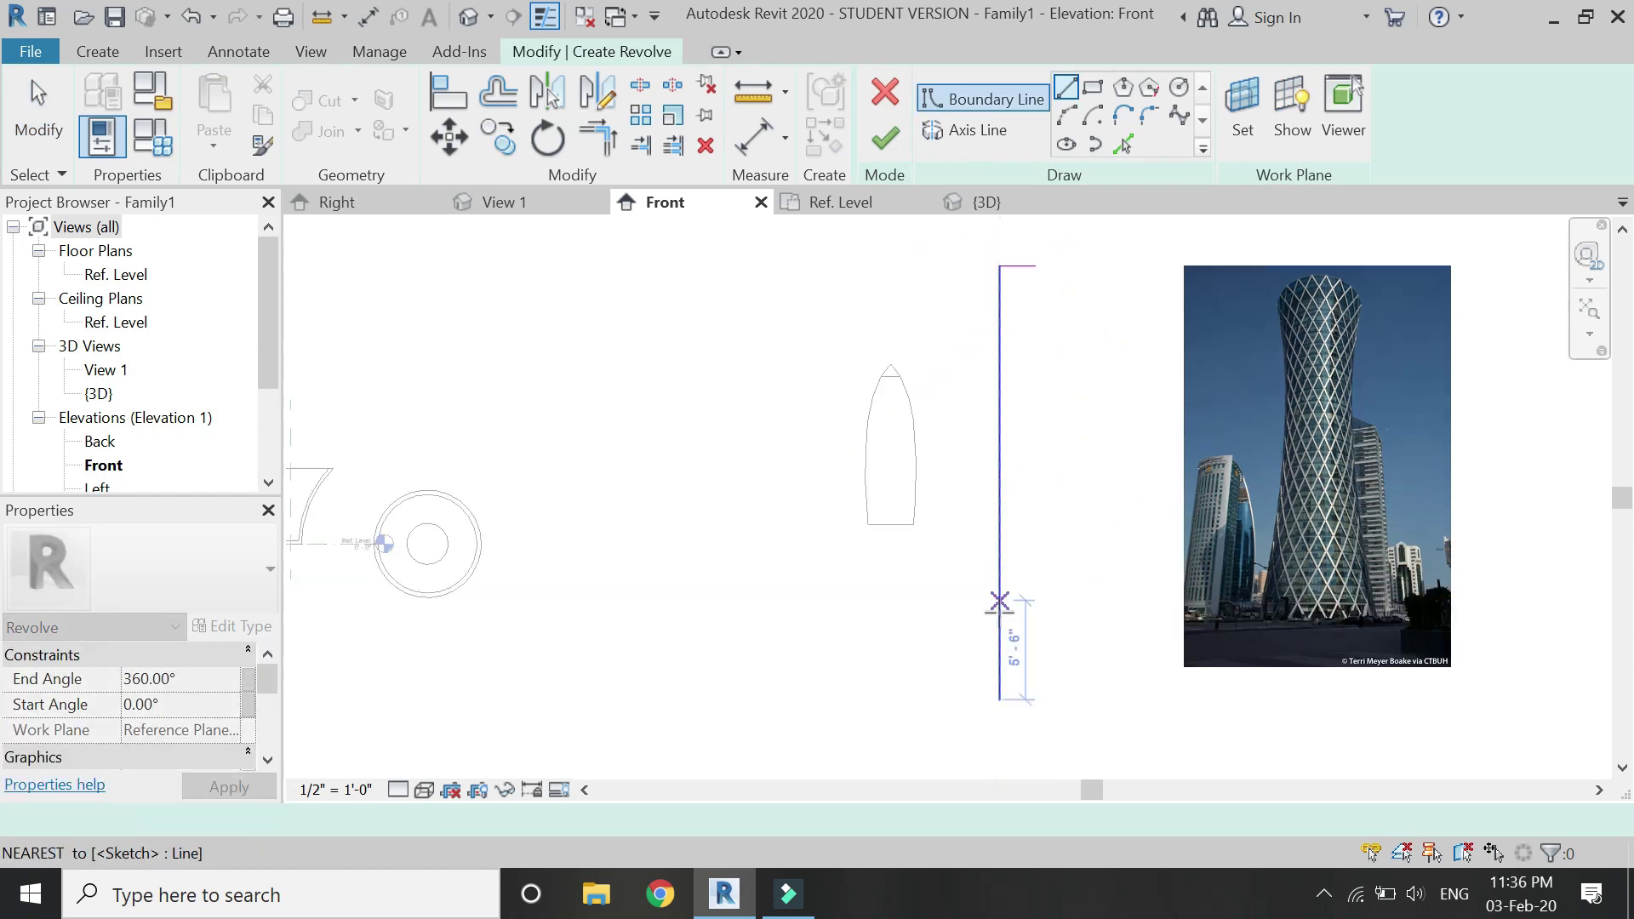
click(1007, 700)
click(1077, 699)
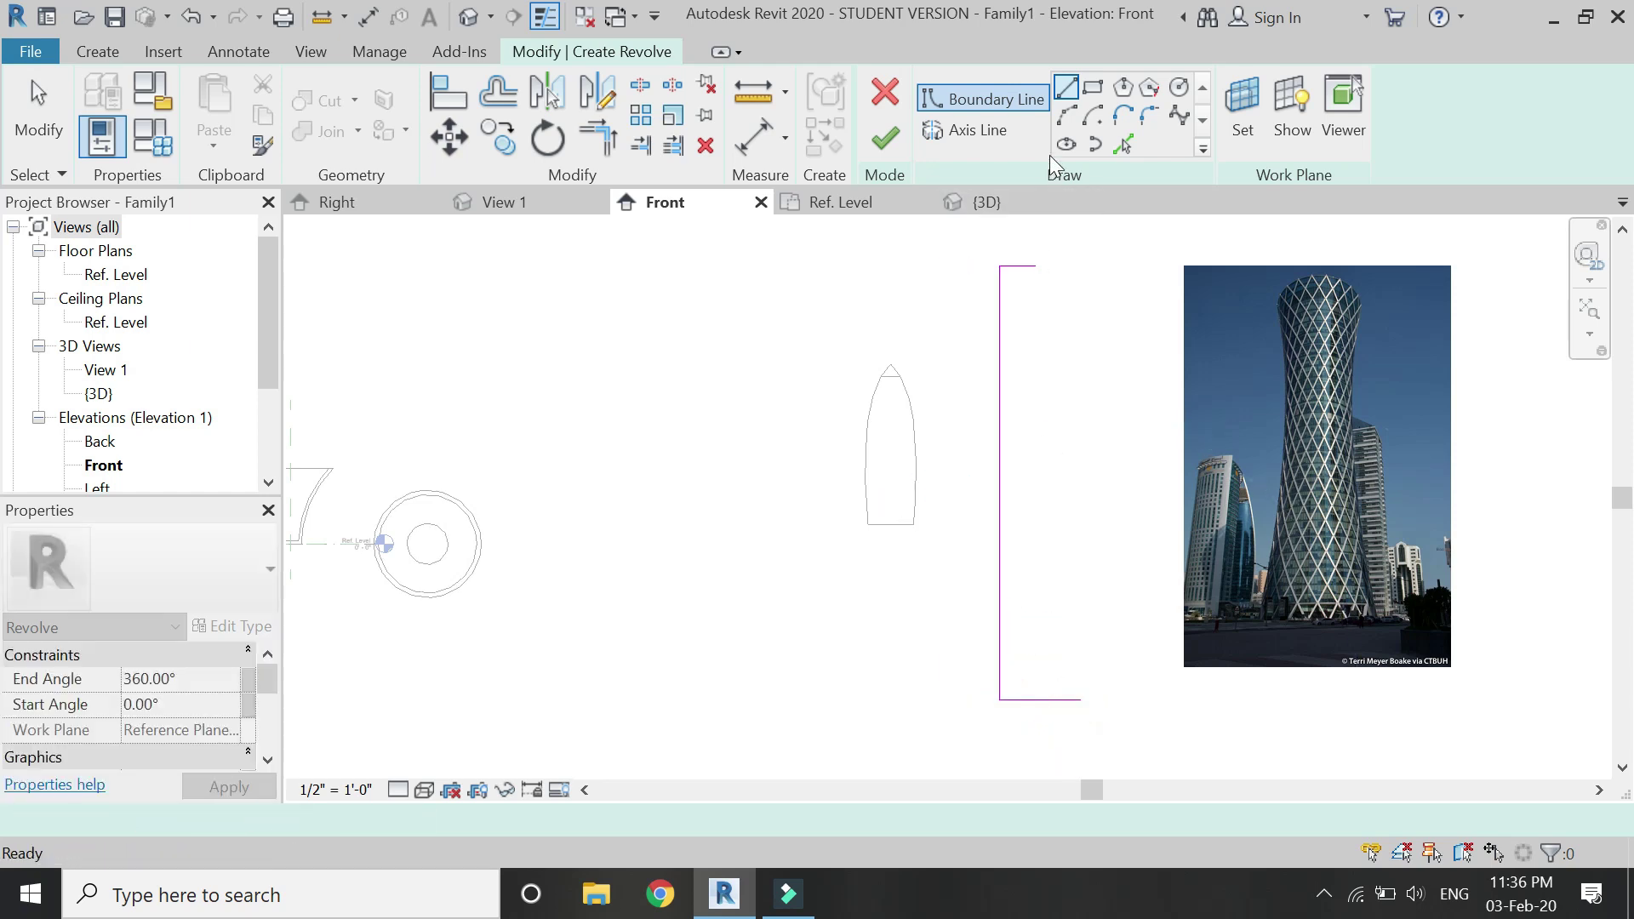
key(Escape)
Close the profile with a curved side, add the left-edge axis, and finish in 3D.
click(1035, 264)
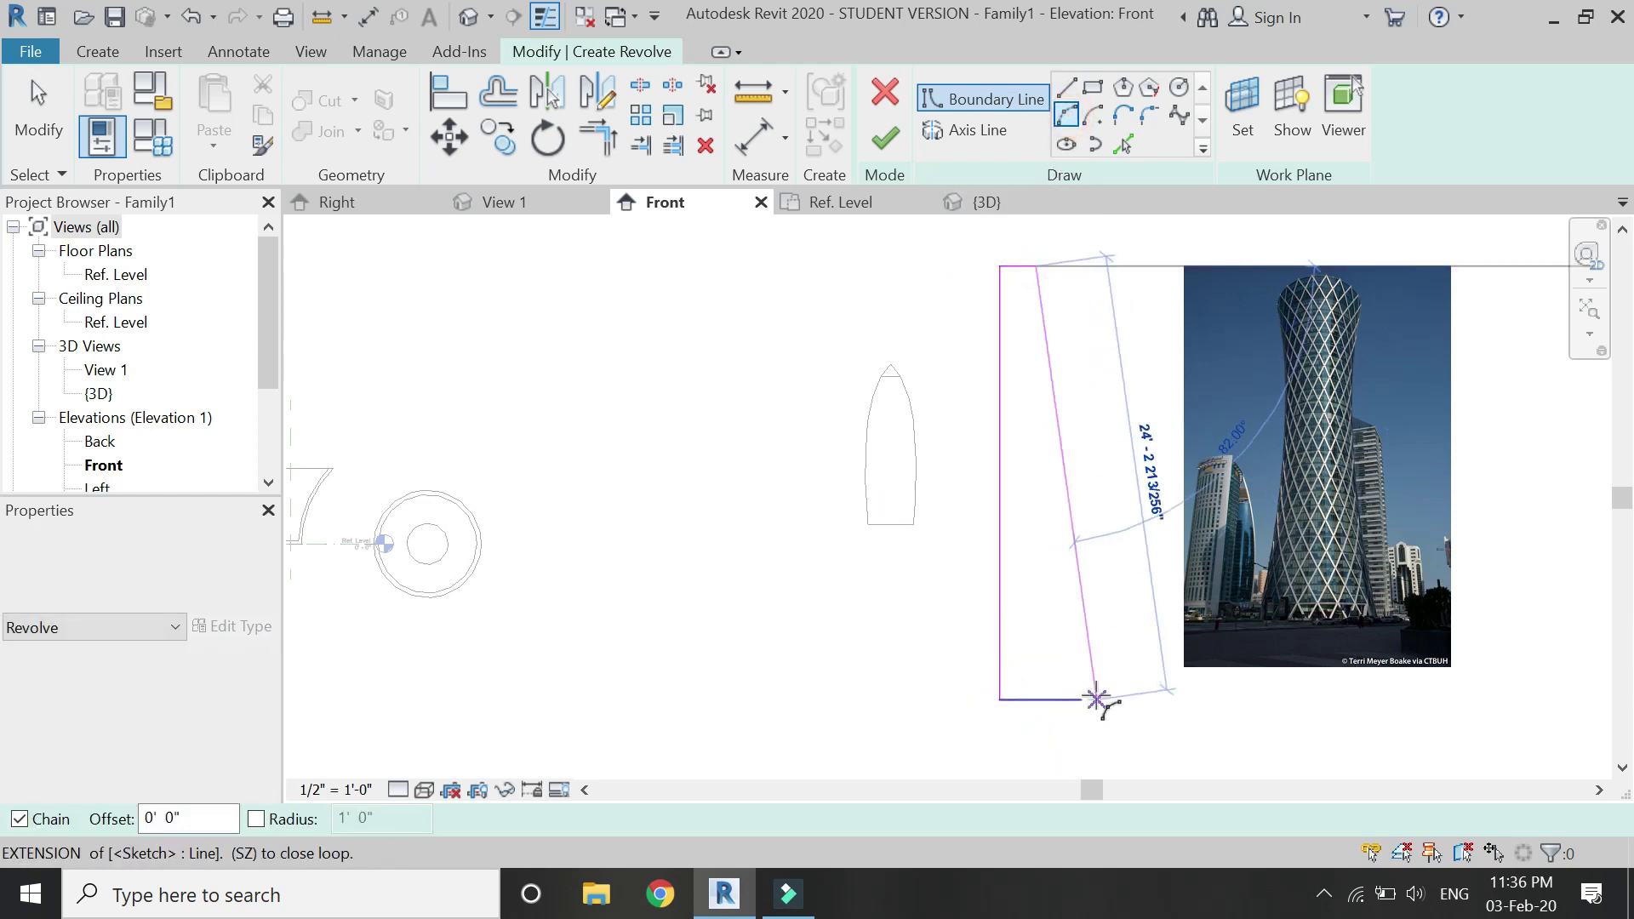
click(1079, 699)
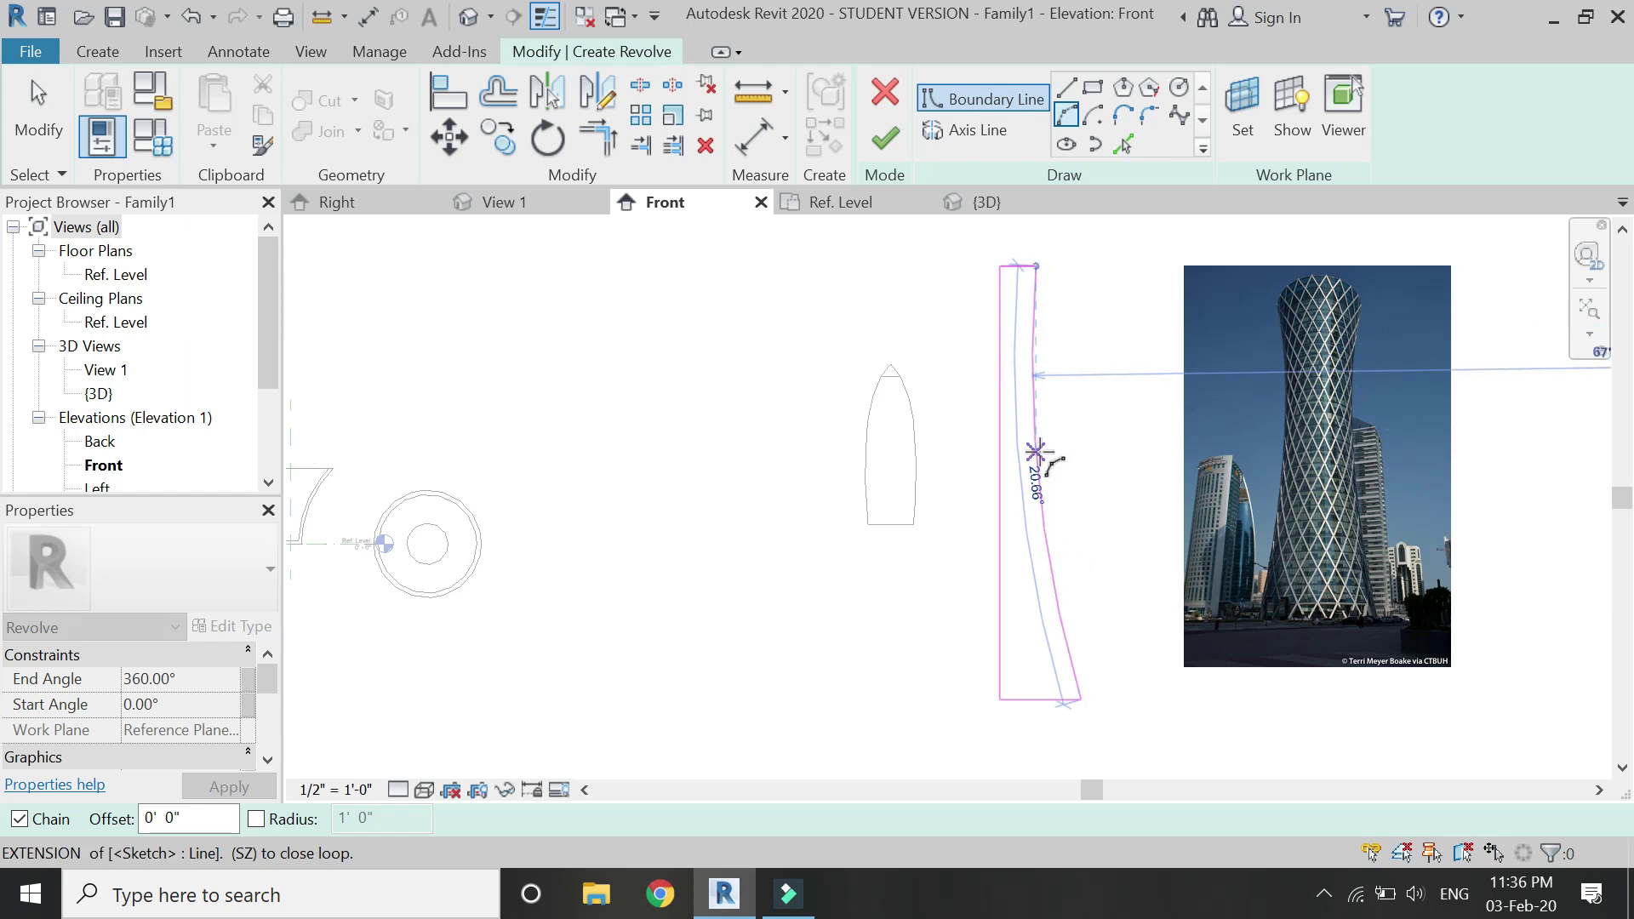
click(1036, 451)
key(Escape)
key(Escape)
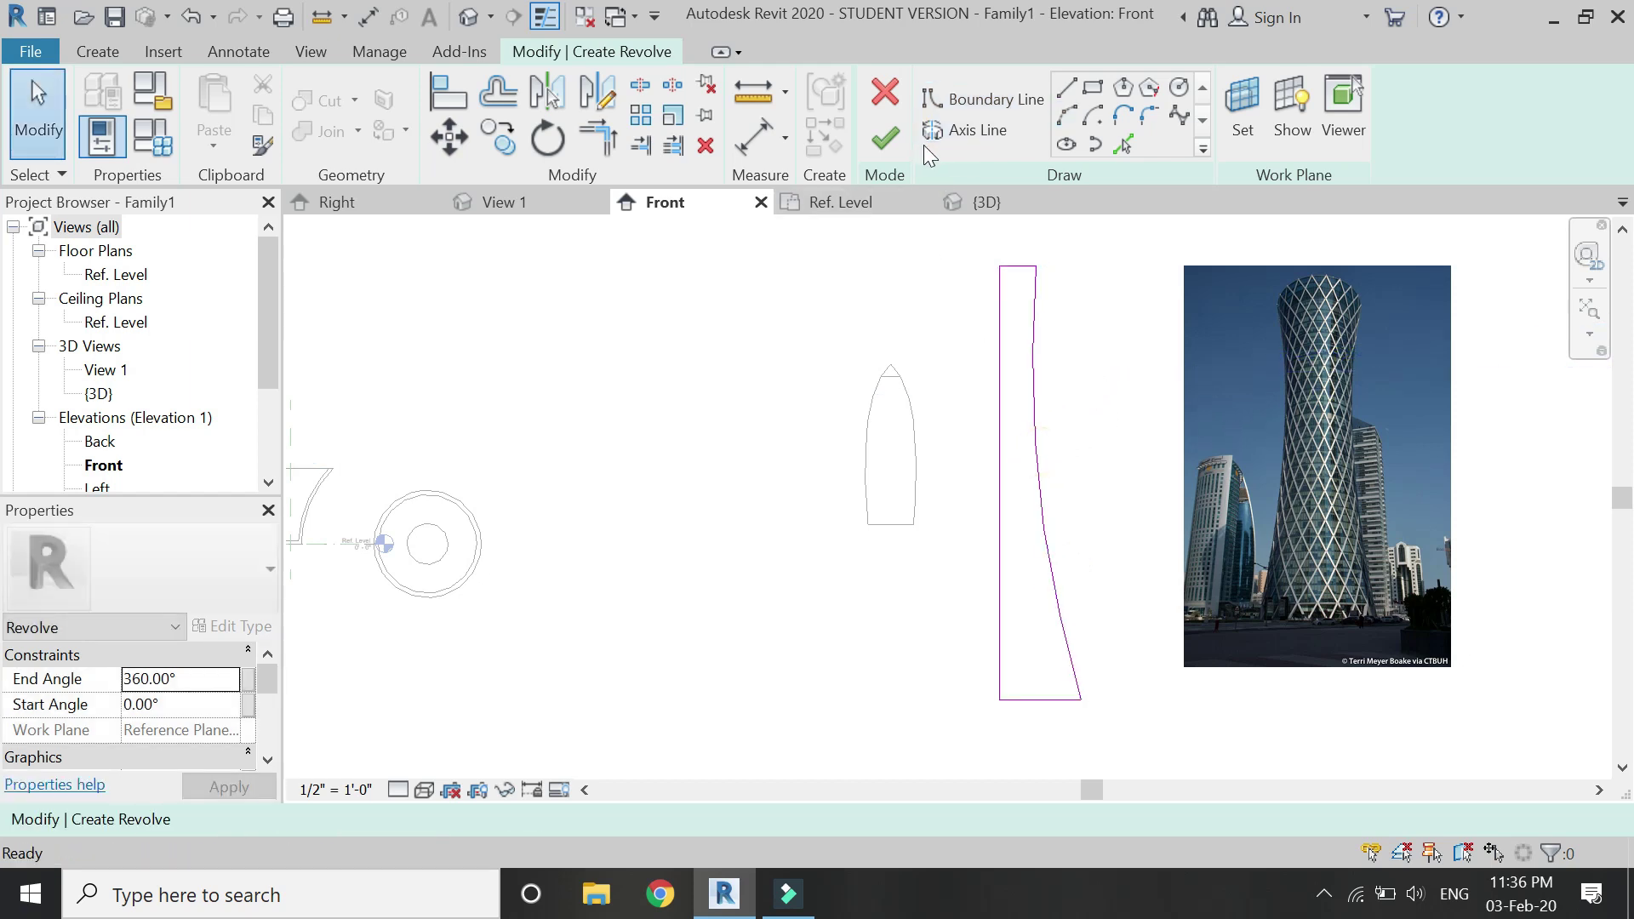
click(999, 312)
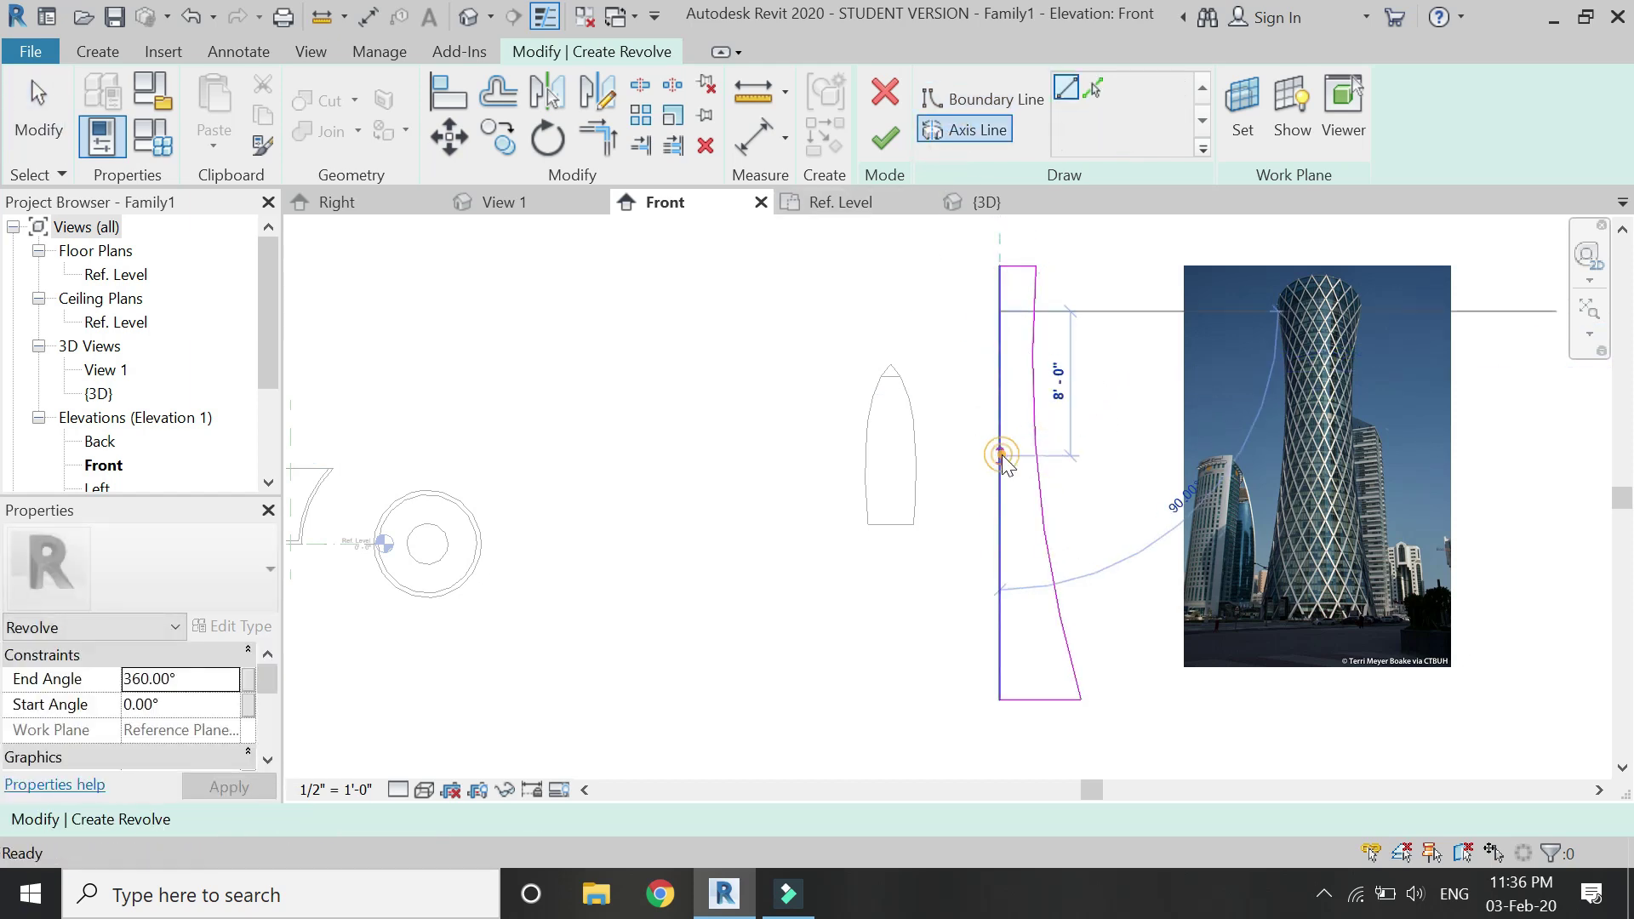
click(1001, 455)
click(884, 138)
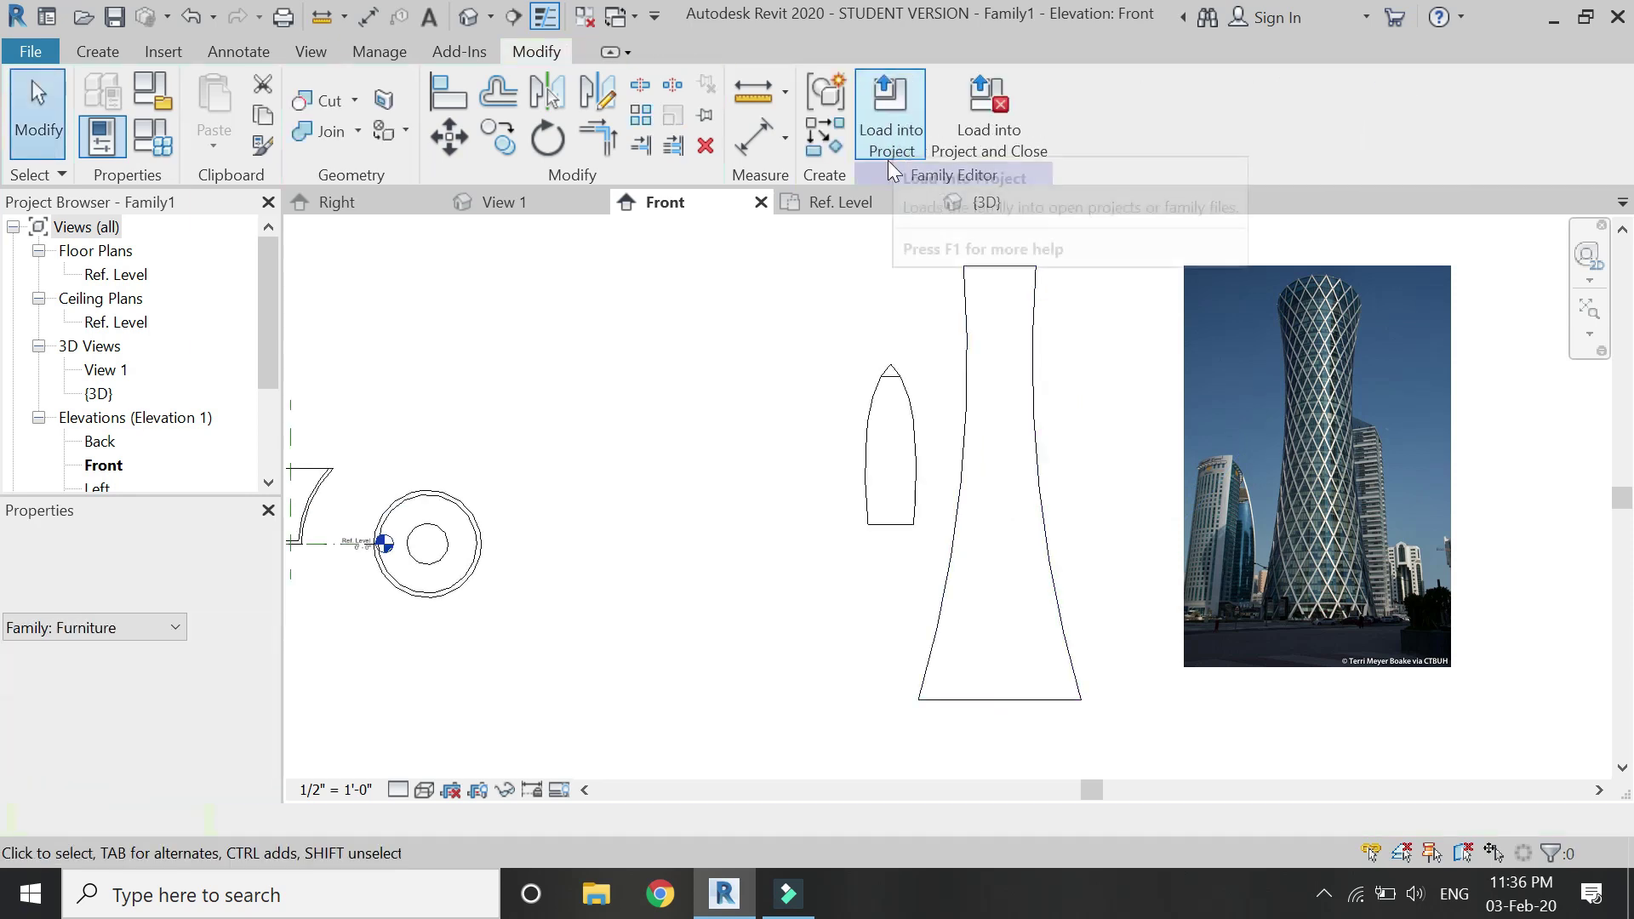
click(976, 200)
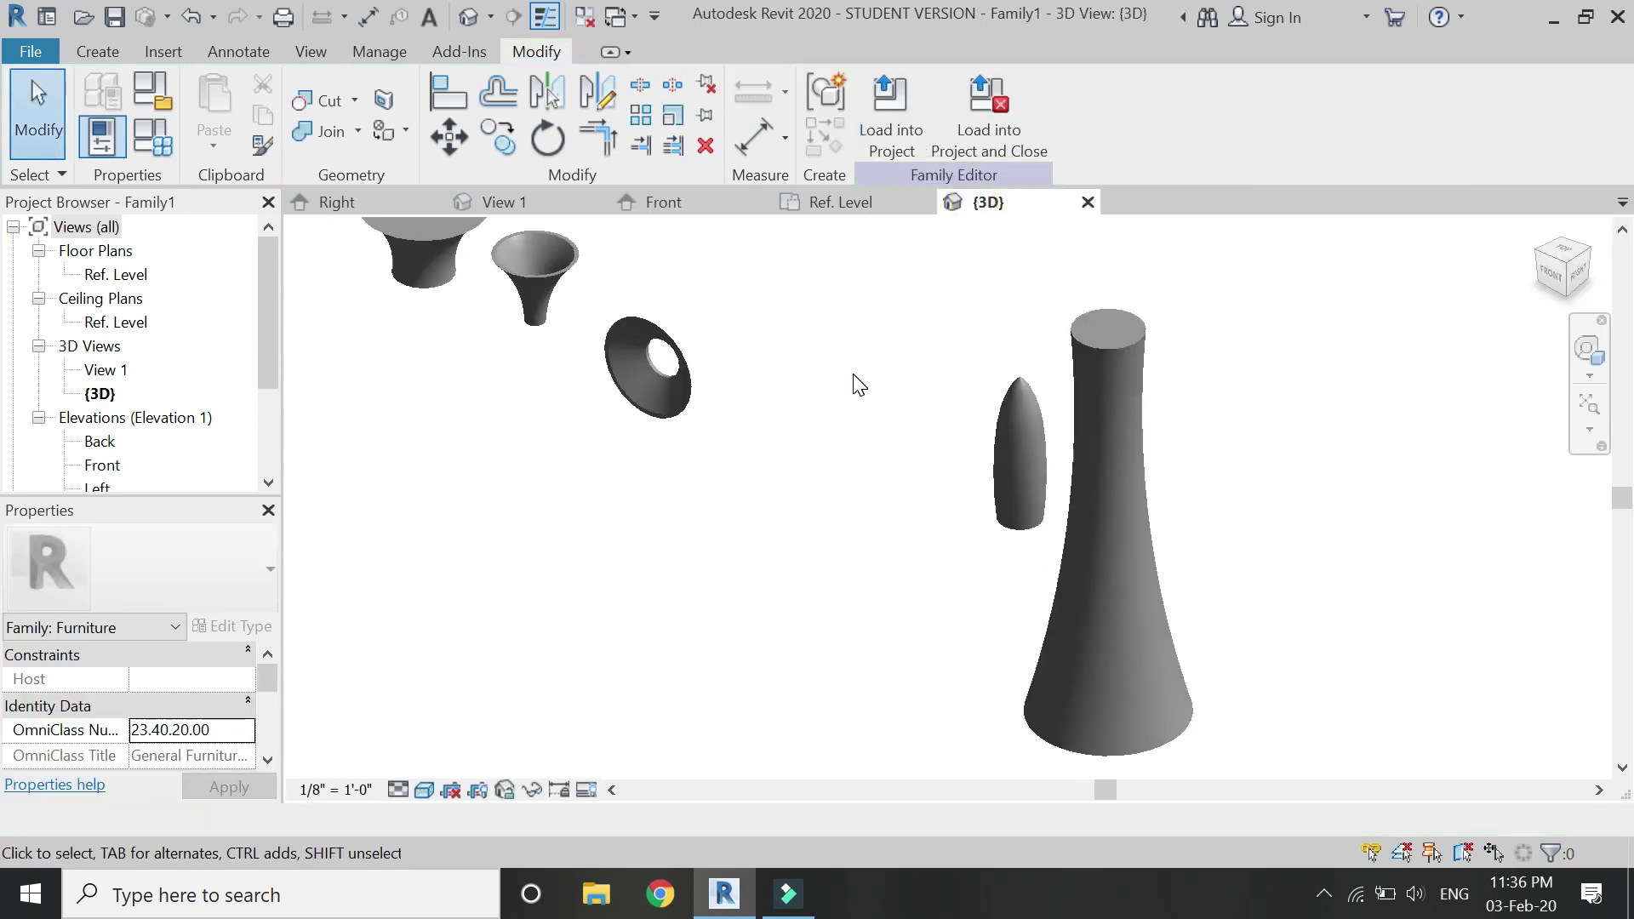
Edit the tower revolve's profile in Front elevation and delete its curved side.
key(ctrl+Tab)
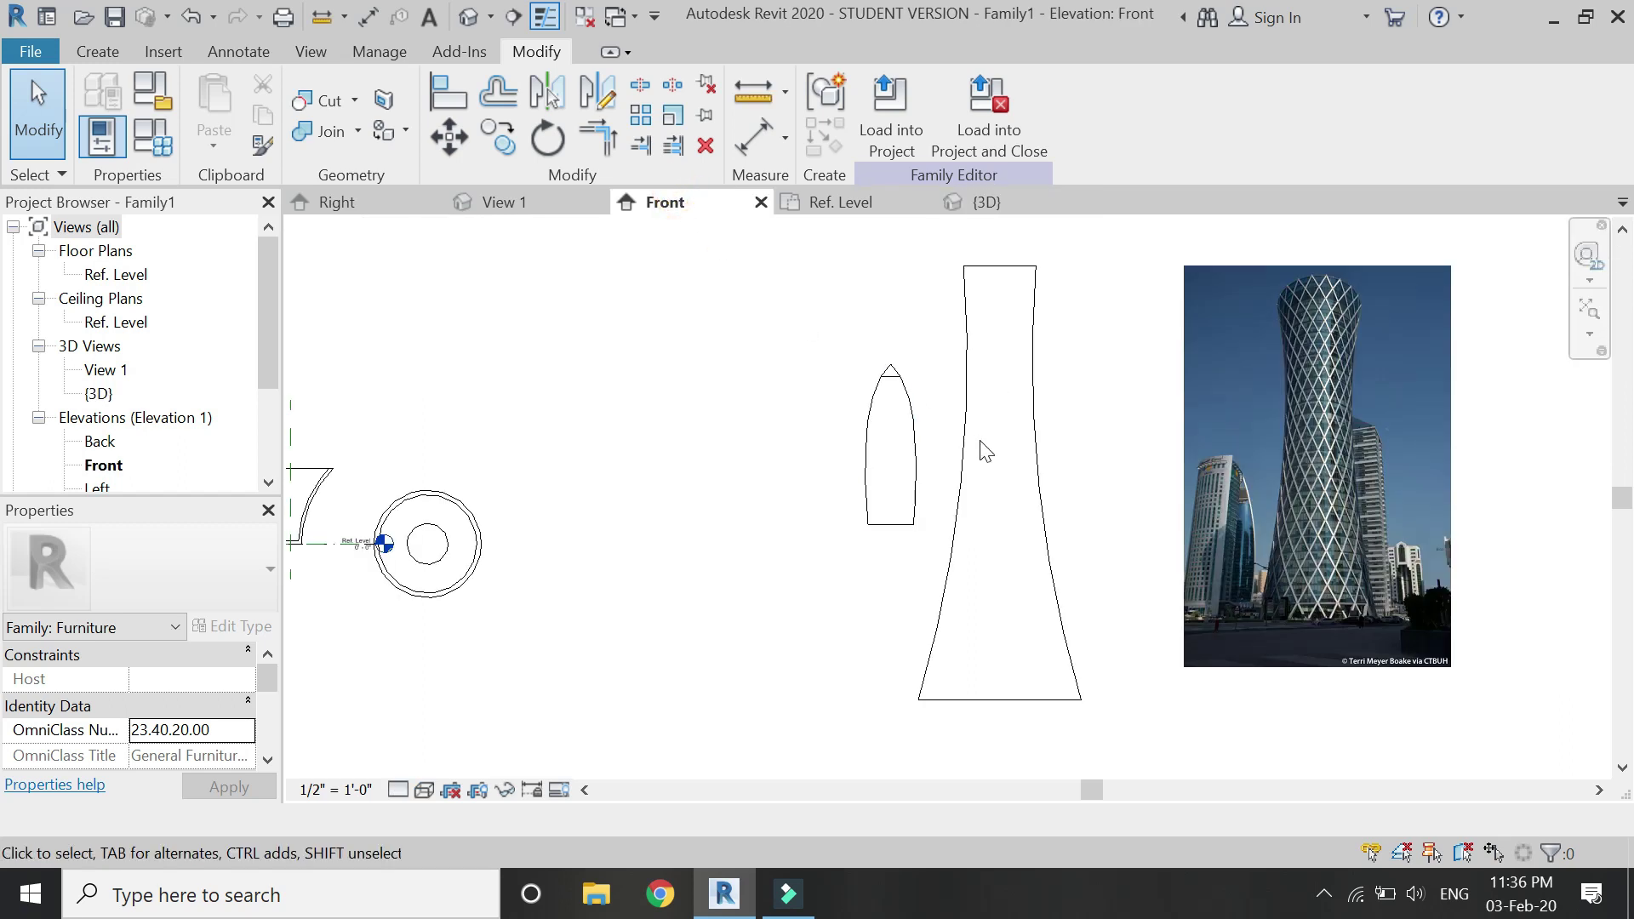
click(1039, 485)
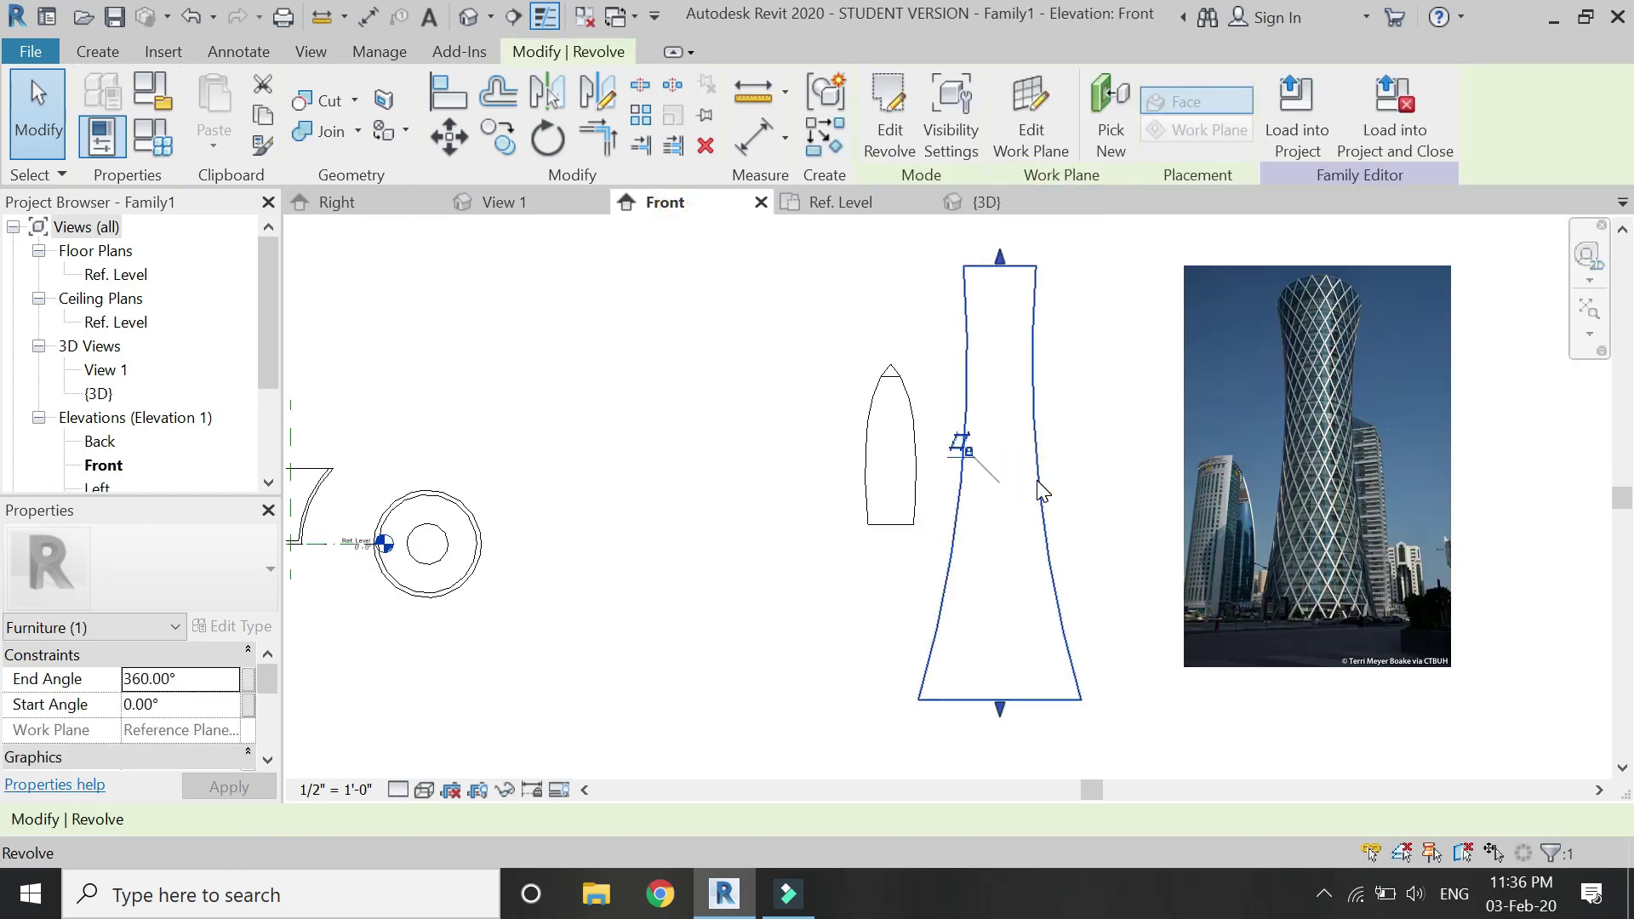
double_click(1039, 485)
click(1034, 386)
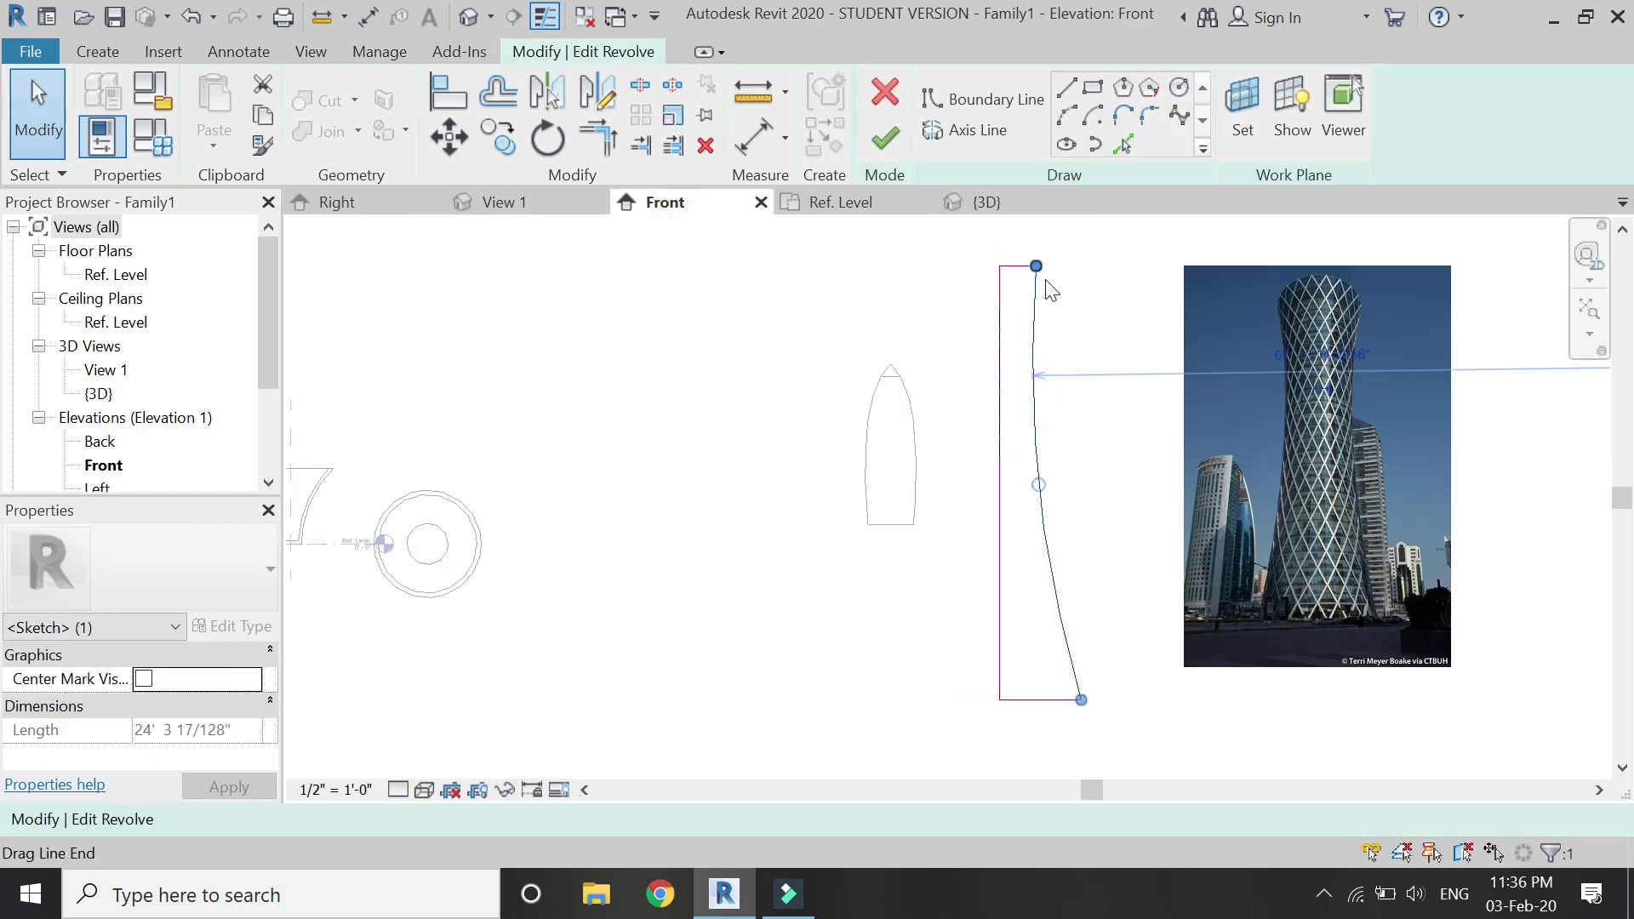
scroll(1043, 285, up, 2)
mouse_move(1029, 256)
mouse_down()
mouse_move(1020, 320)
mouse_move(1032, 255)
mouse_move(1073, 256)
mouse_up()
click(1027, 353)
key(Delete)
Widen the bottom edge, draw a new curved side from top to base, and finish.
scroll(996, 262, down, 2)
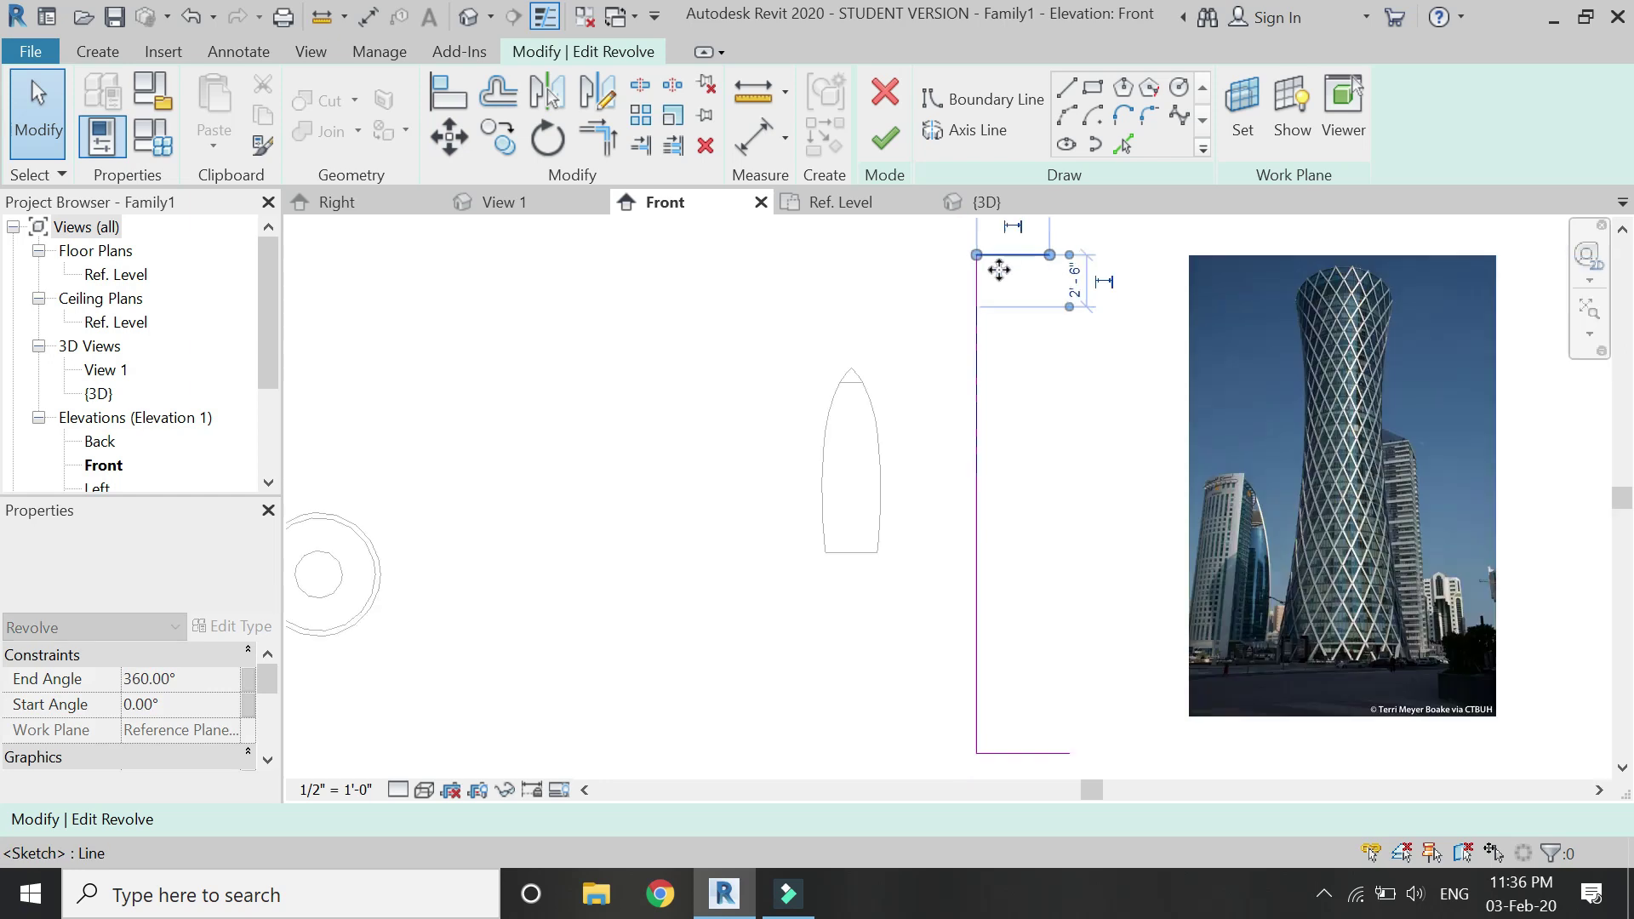
click(1043, 622)
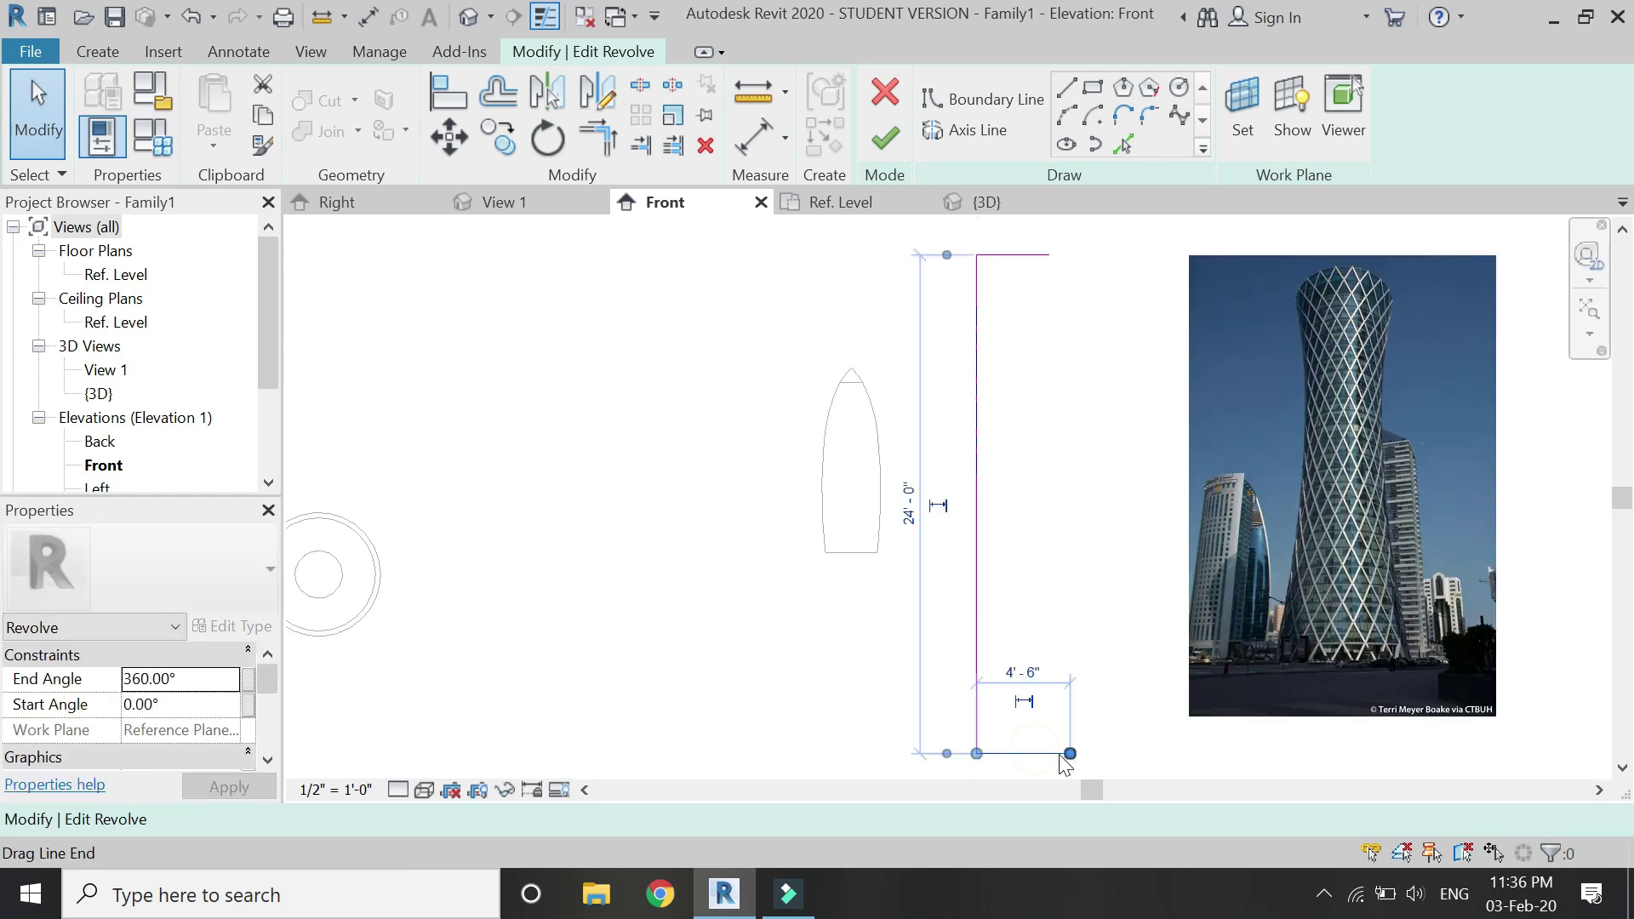
drag(1070, 753, 1092, 735)
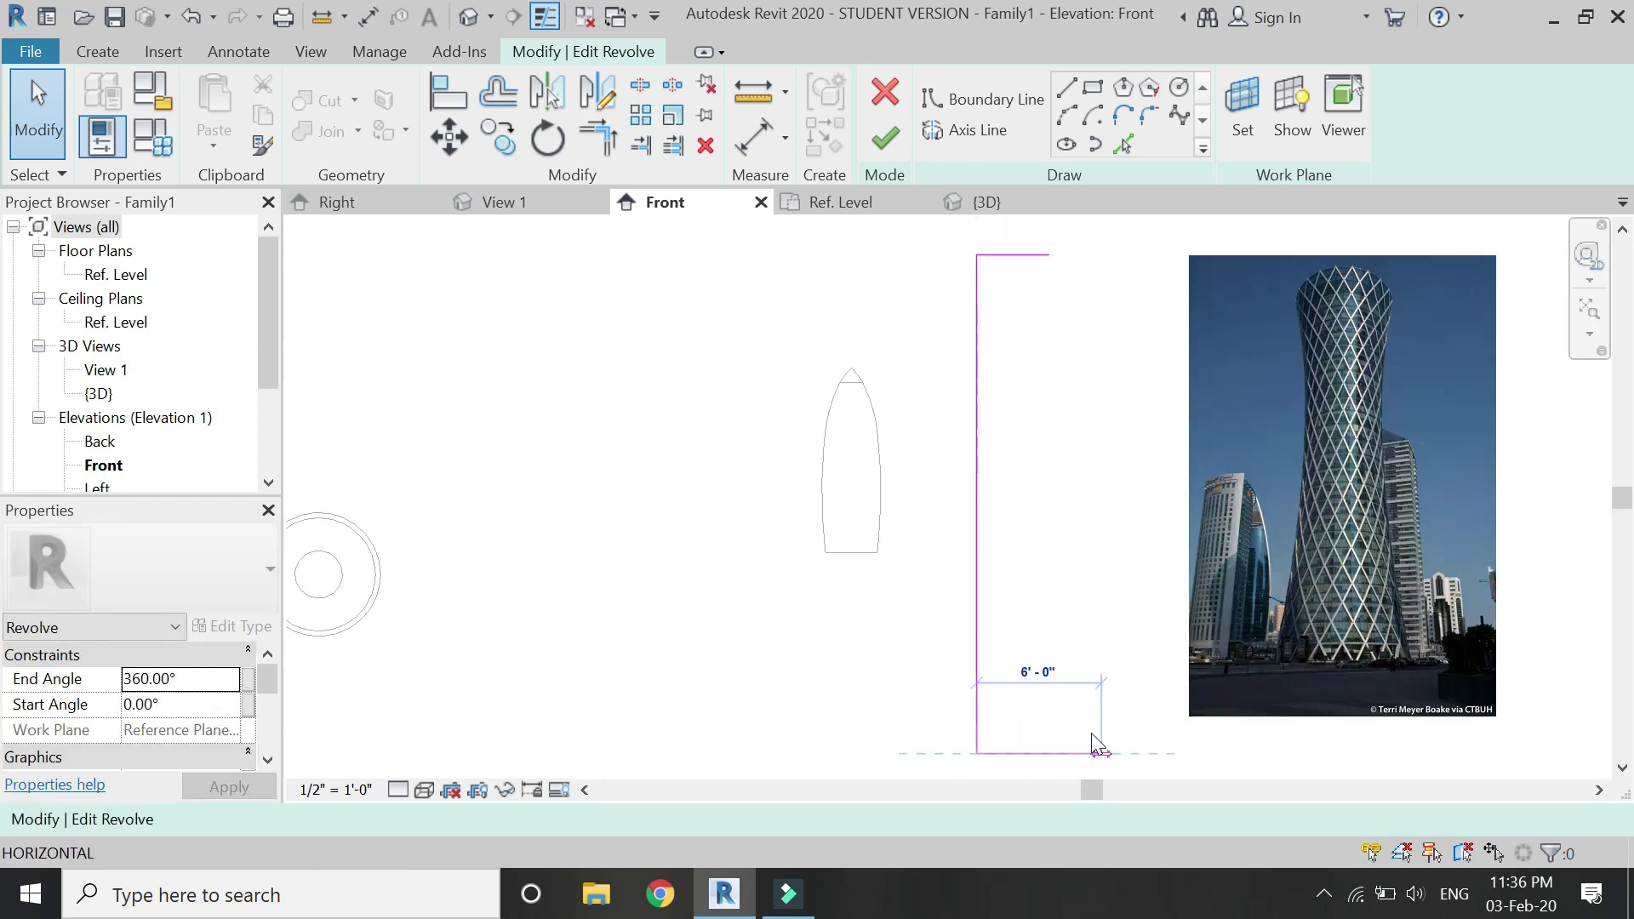
click(1047, 254)
click(1102, 753)
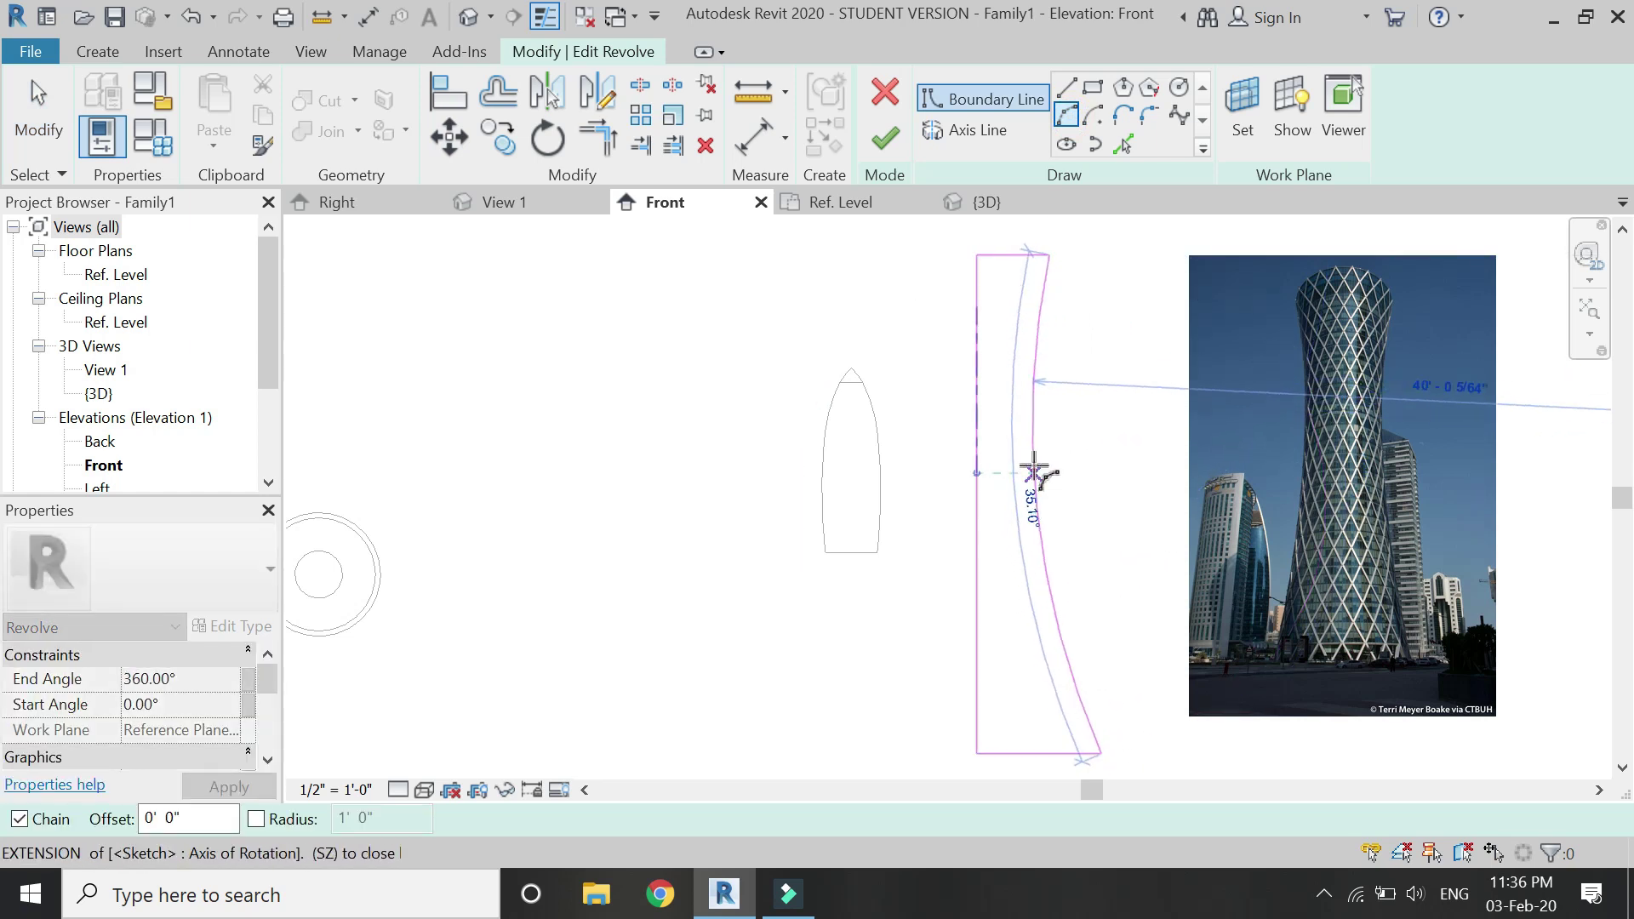
key(Escape)
key(Escape)
click(874, 143)
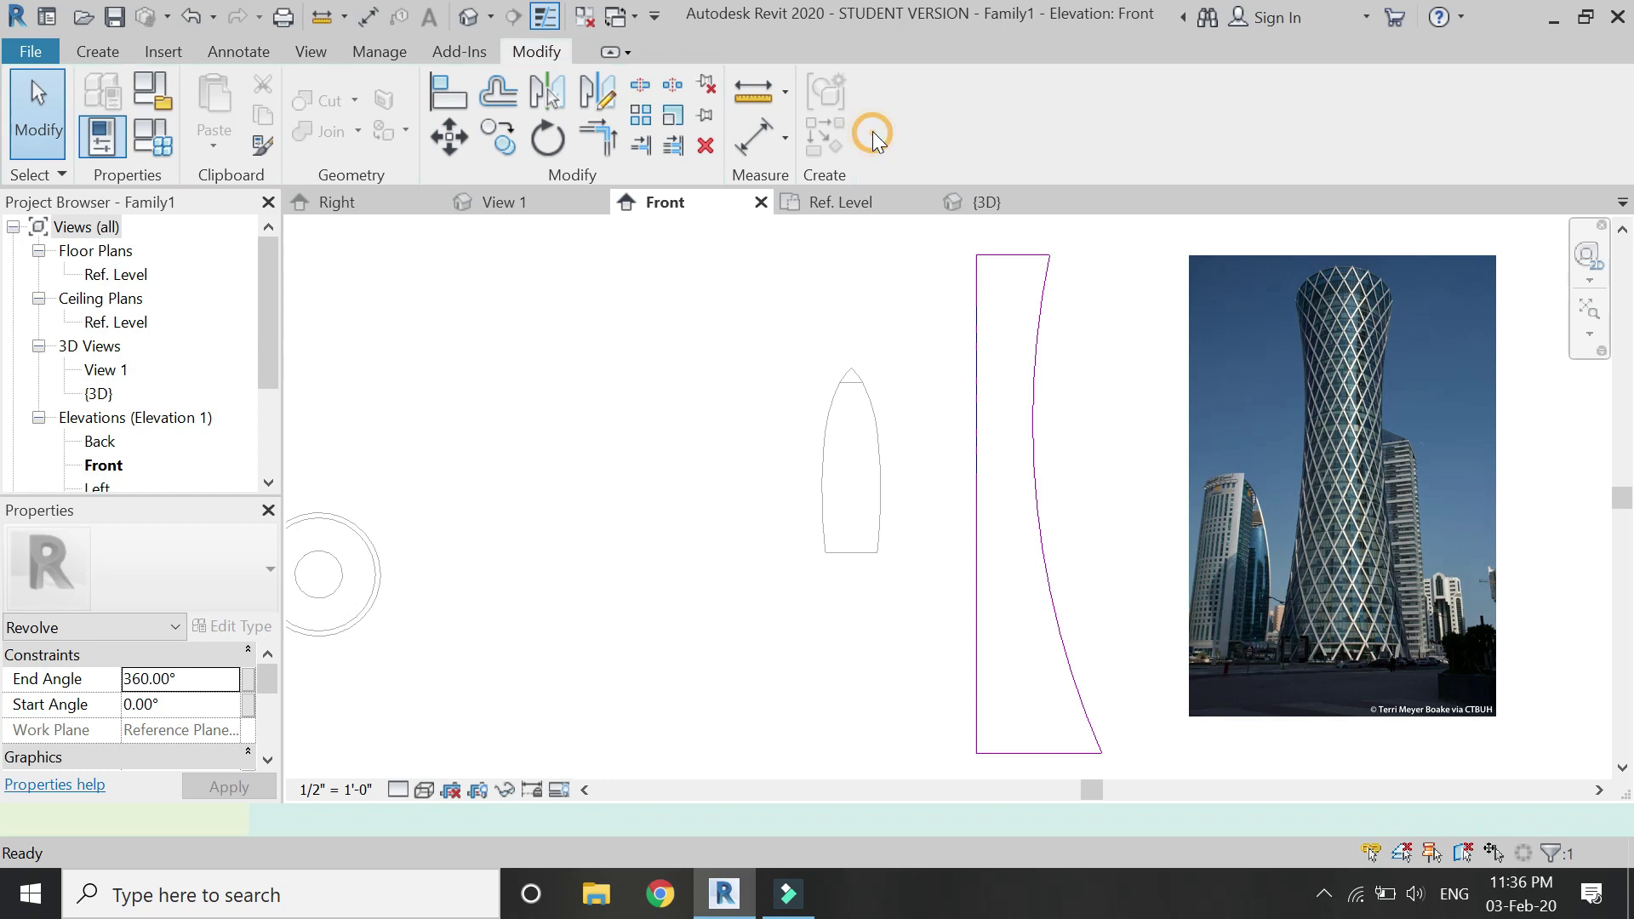
key(Escape)
click(987, 204)
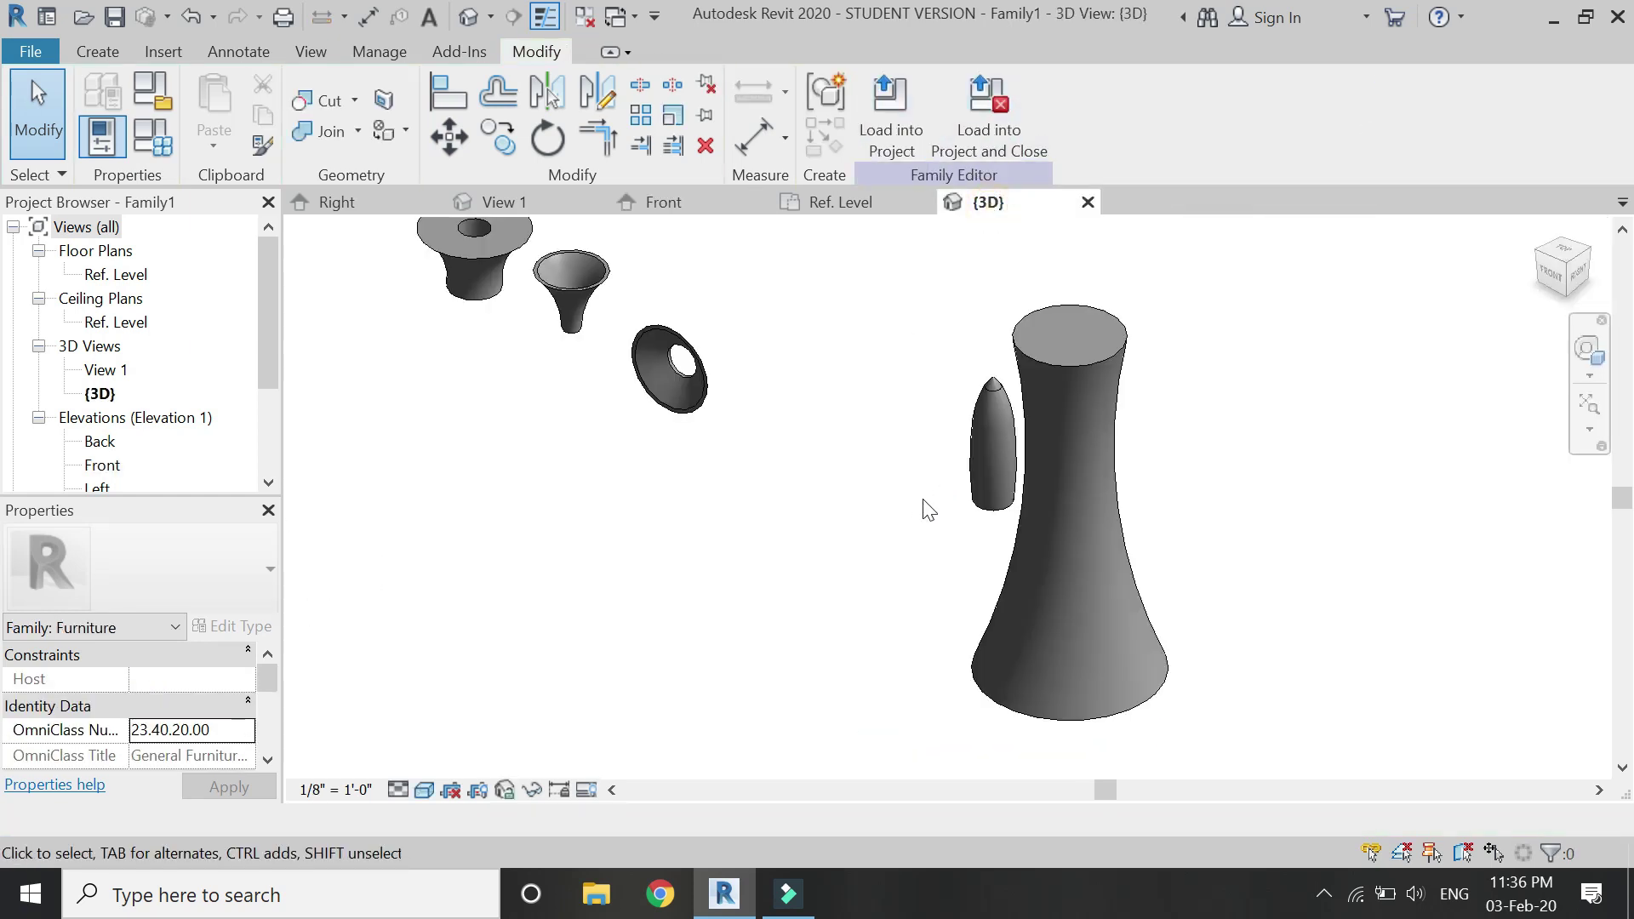
scroll(927, 509, down, 2)
click(1586, 349)
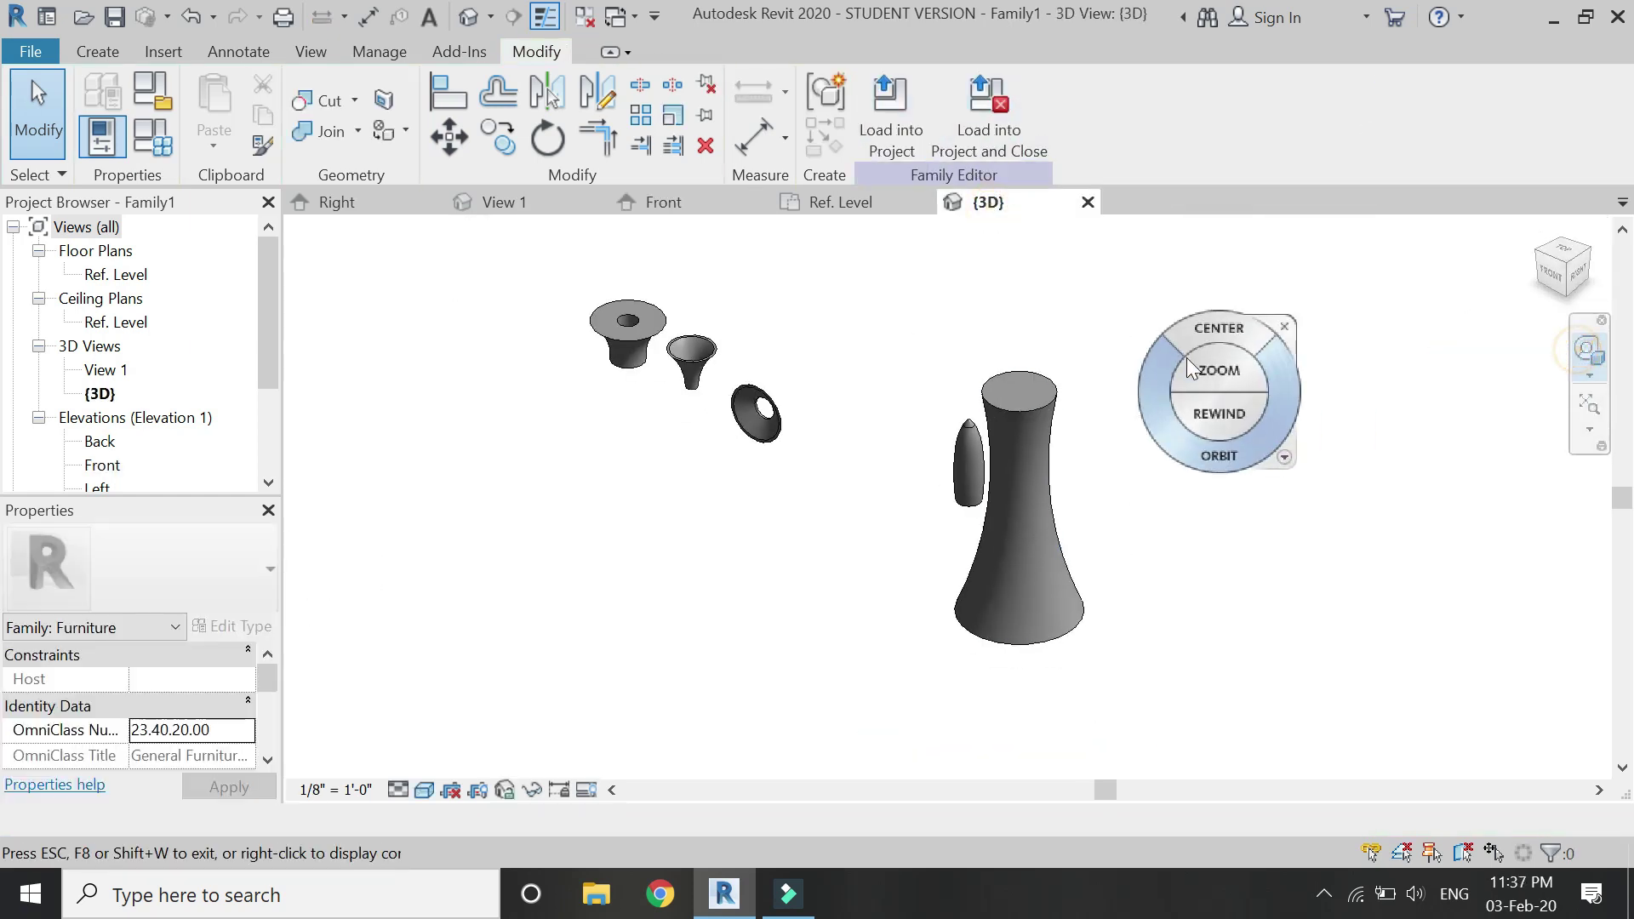
mouse_move(845, 557)
mouse_down()
mouse_move(1234, 543)
mouse_move(893, 529)
mouse_move(992, 619)
mouse_move(1080, 532)
mouse_move(1306, 542)
mouse_move(1299, 505)
mouse_move(1243, 470)
mouse_move(878, 474)
mouse_move(1042, 587)
mouse_move(889, 563)
mouse_up()
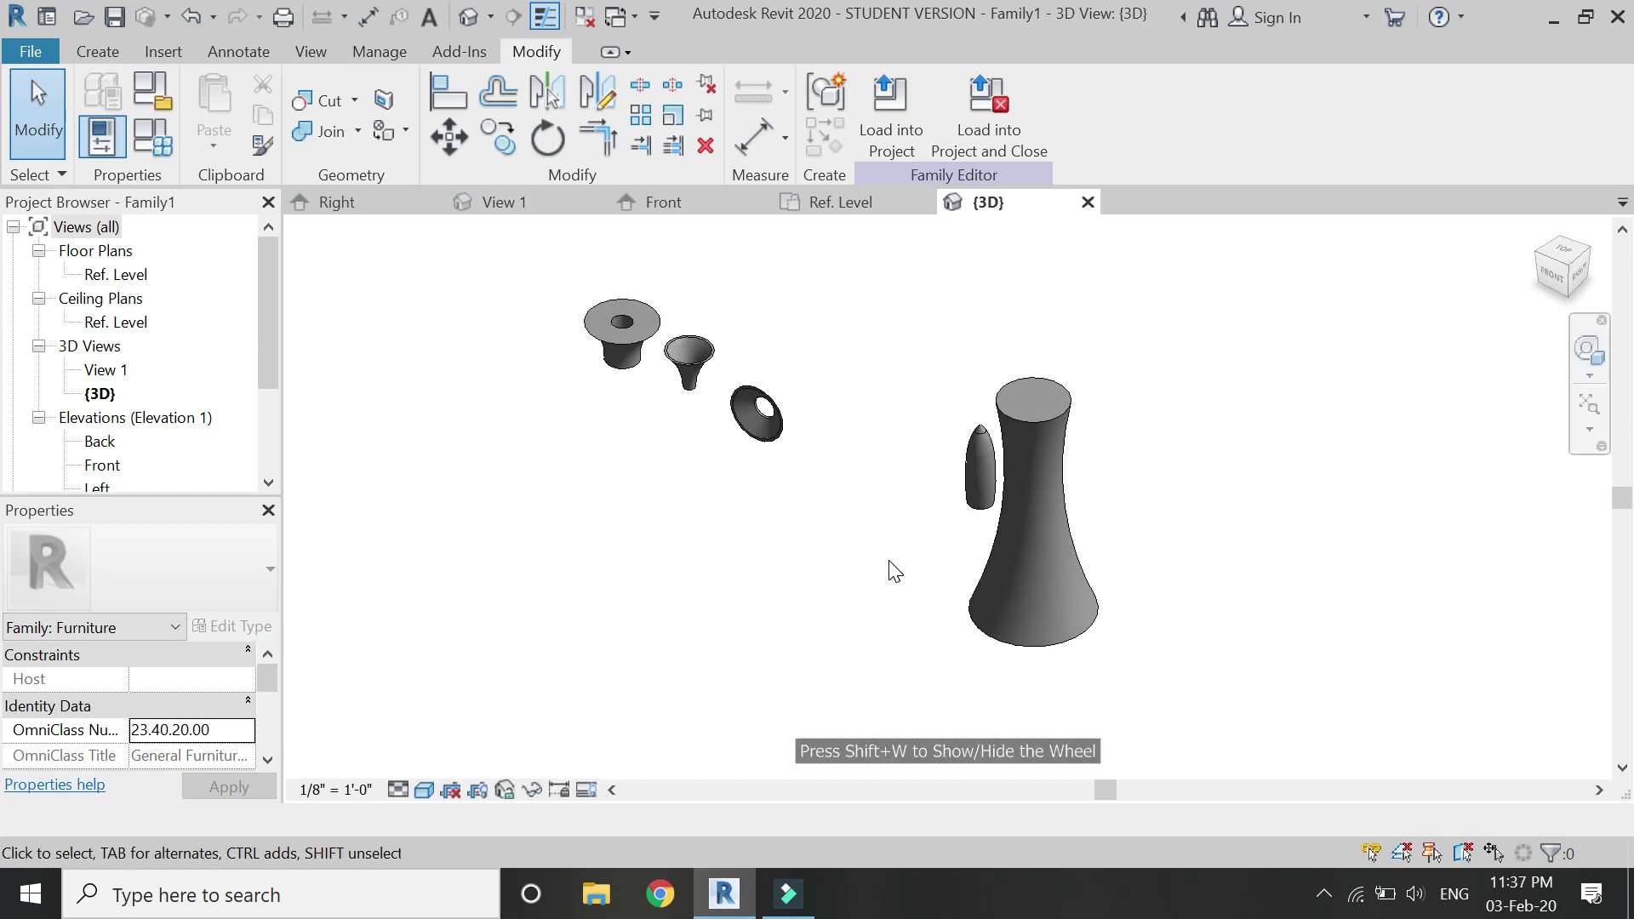